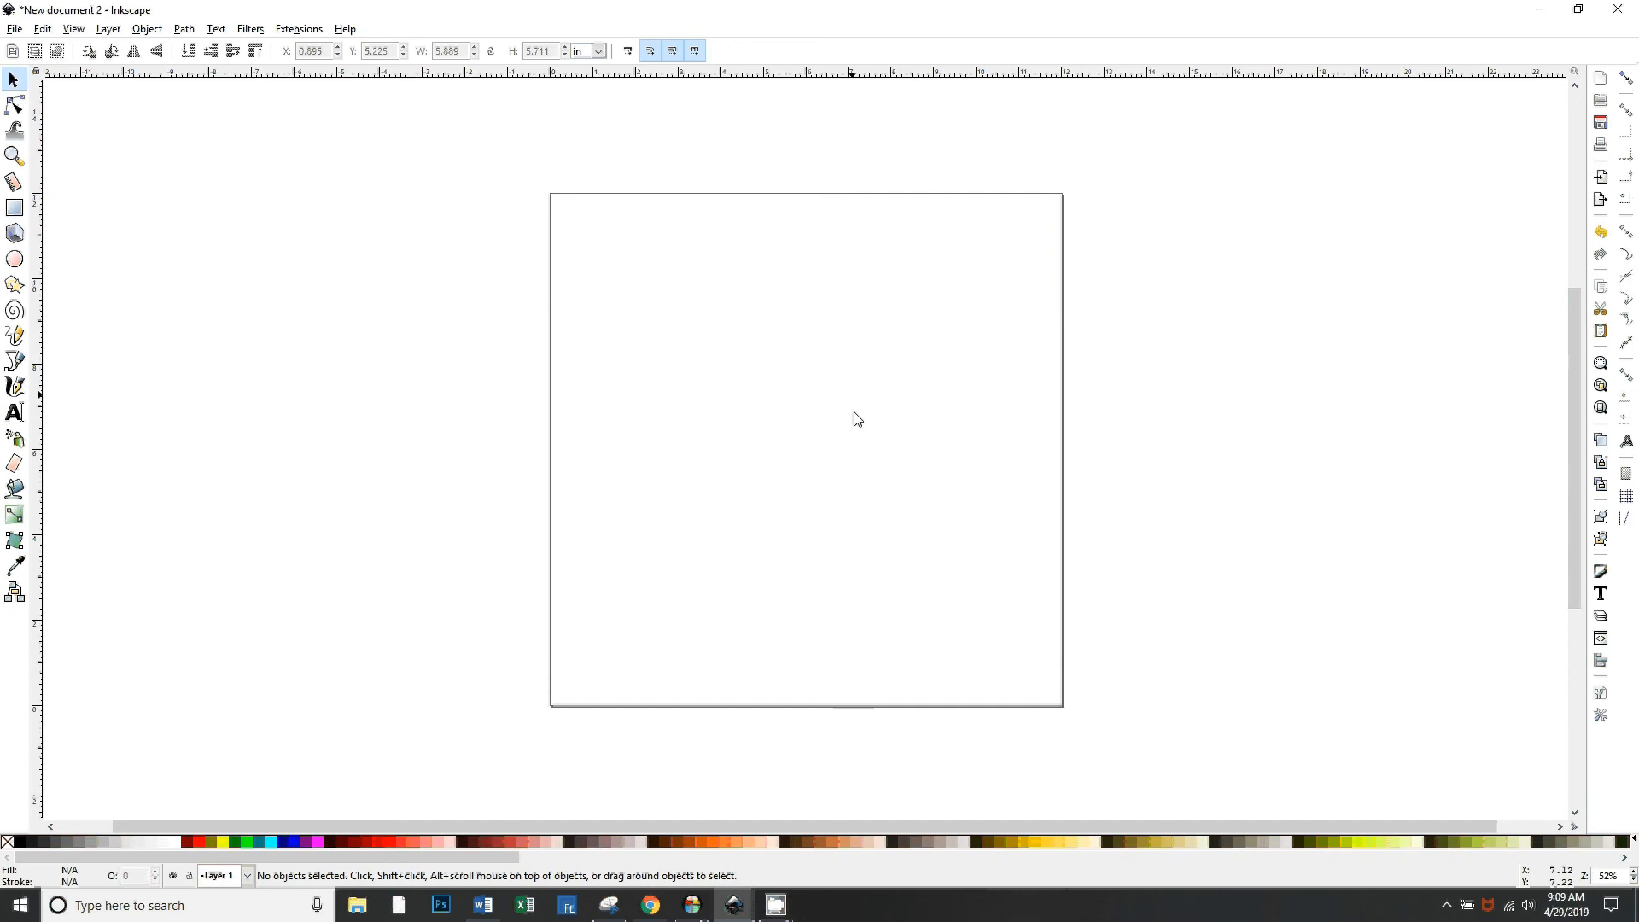
Place one horizontal and one vertical guide across the page and undo both guides
{"action": "left_click_drag", "start_coordinate": [823, 417], "coordinate": [739, 422]}
{"action": "left_click_drag", "start_coordinate": [334, 77], "coordinate": [679, 400]}
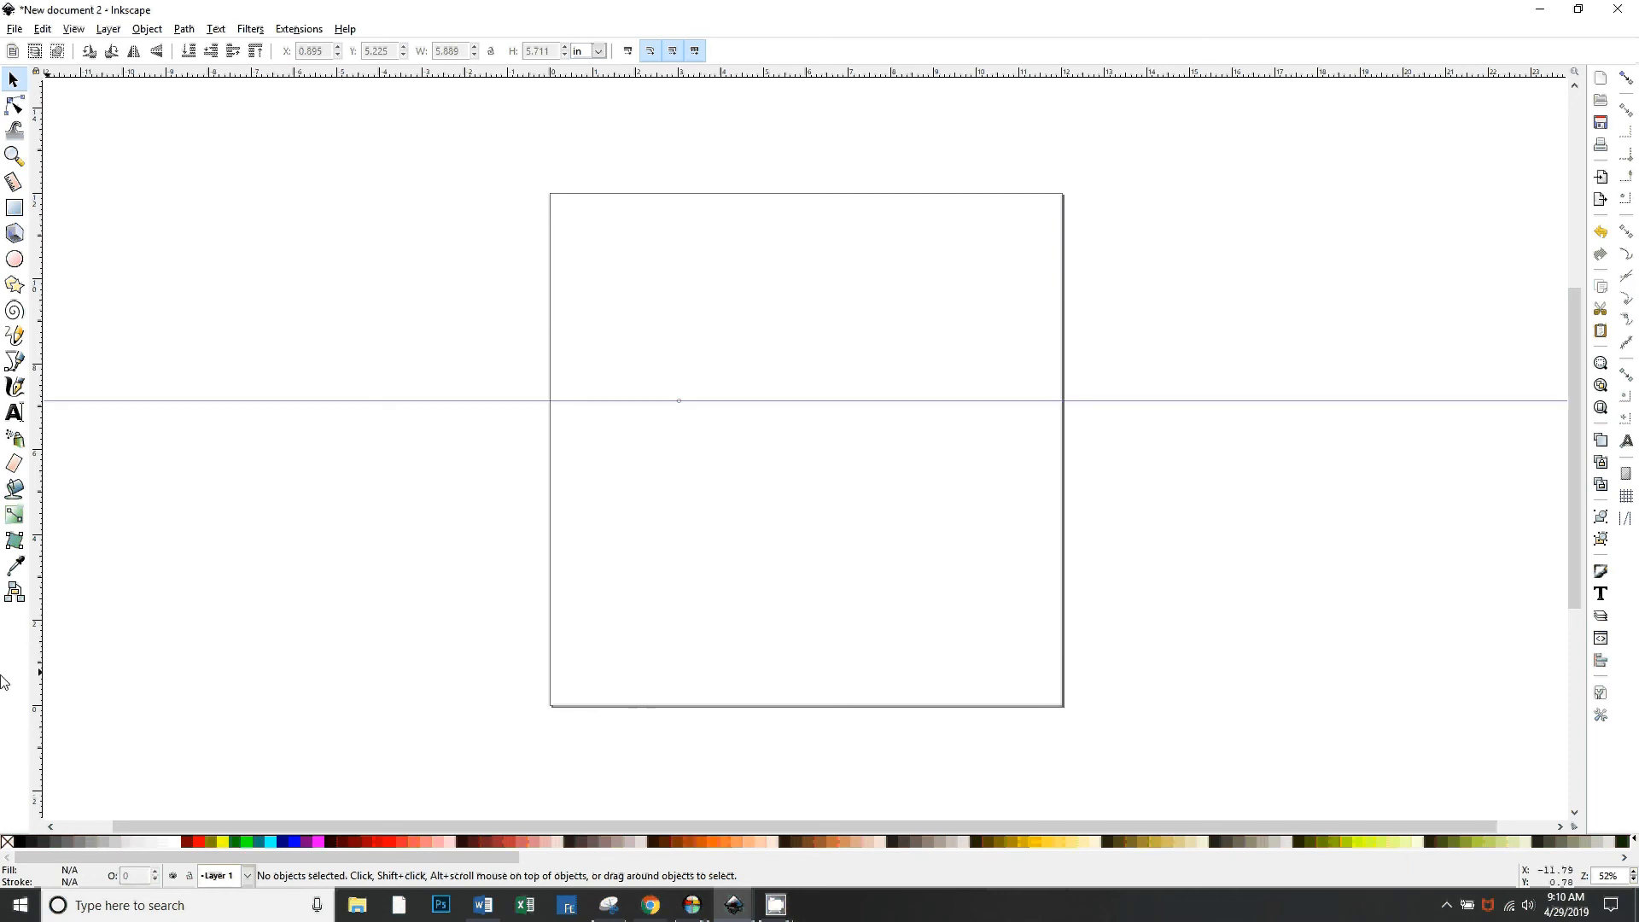
{"action": "left_click_drag", "start_coordinate": [36, 632], "coordinate": [774, 496]}
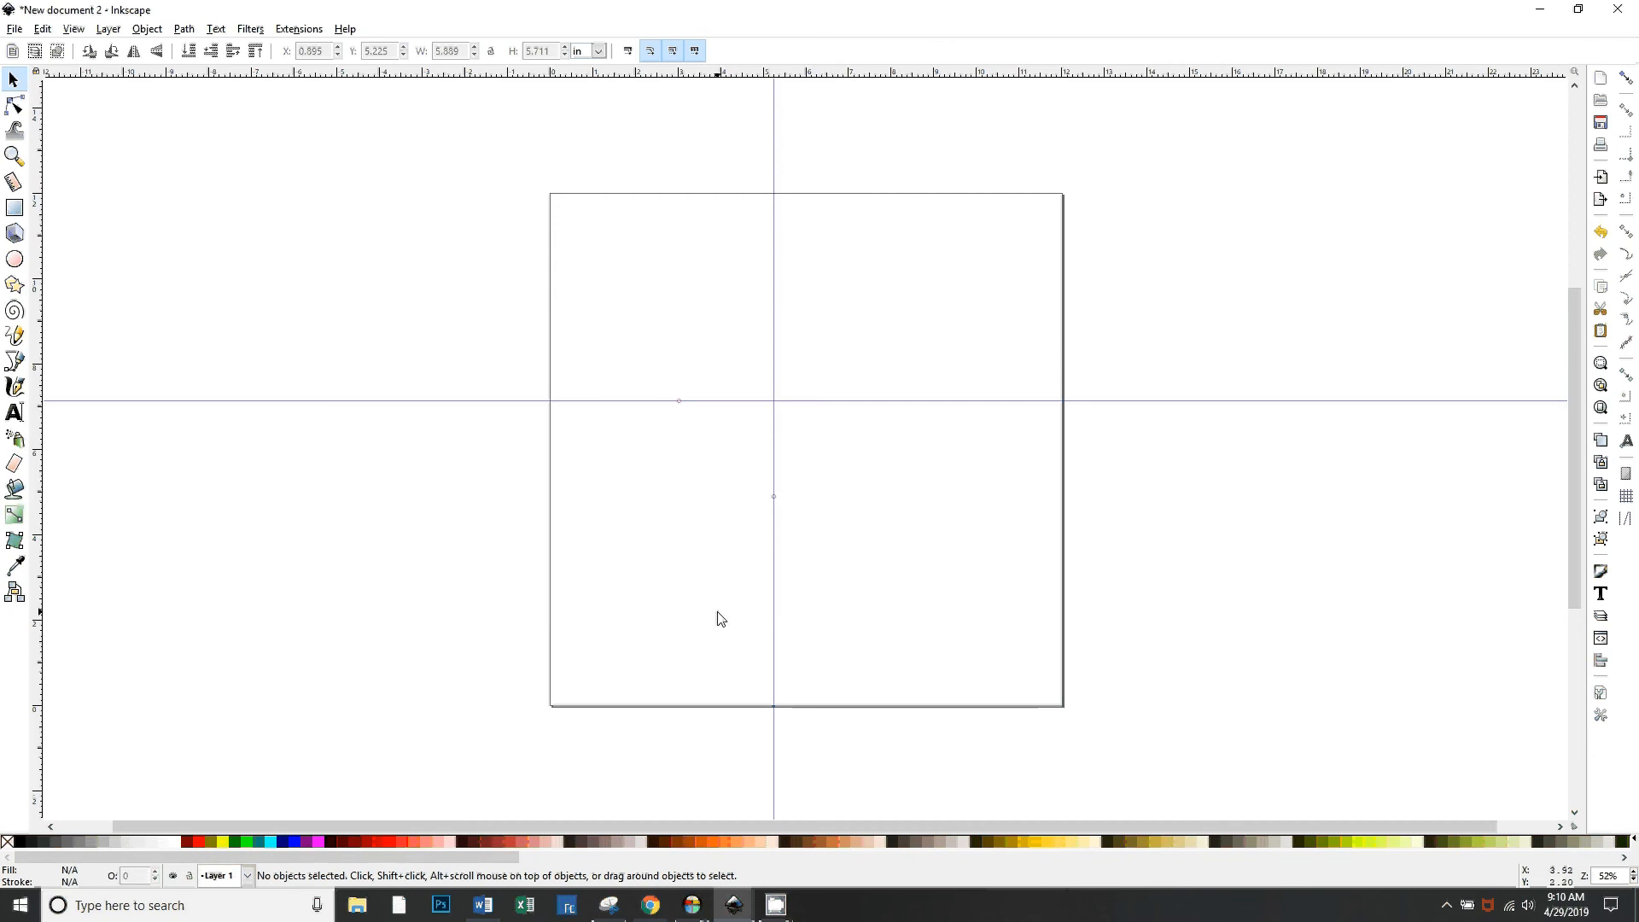
{"action": "key", "text": "ctrl"}
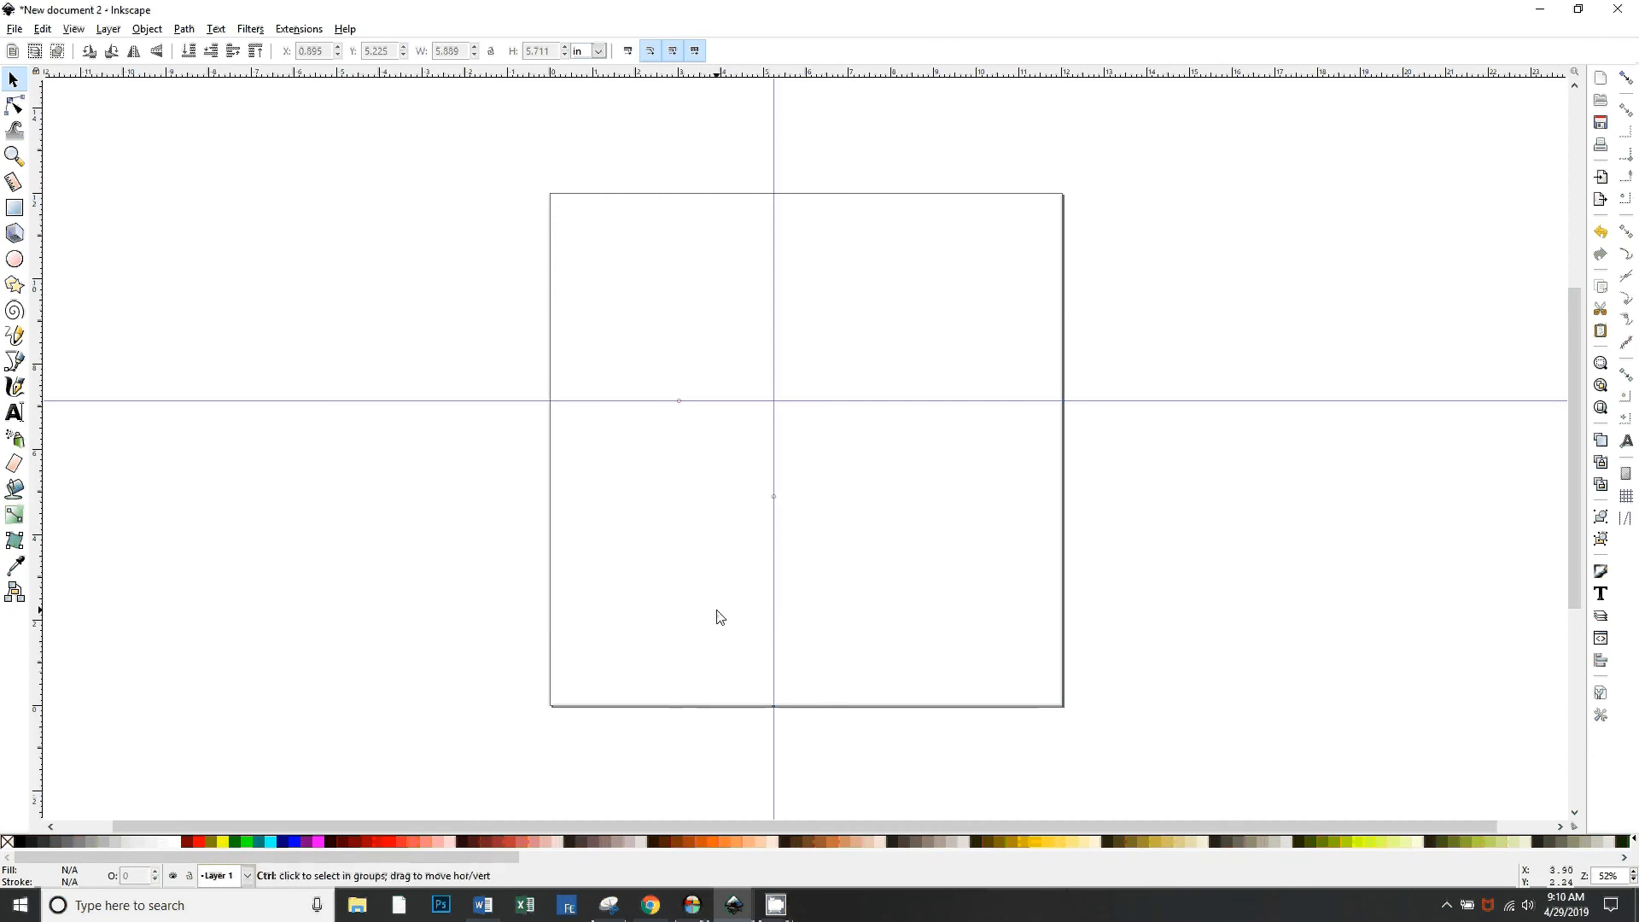
{"action": "key", "text": "ctrl+z"}
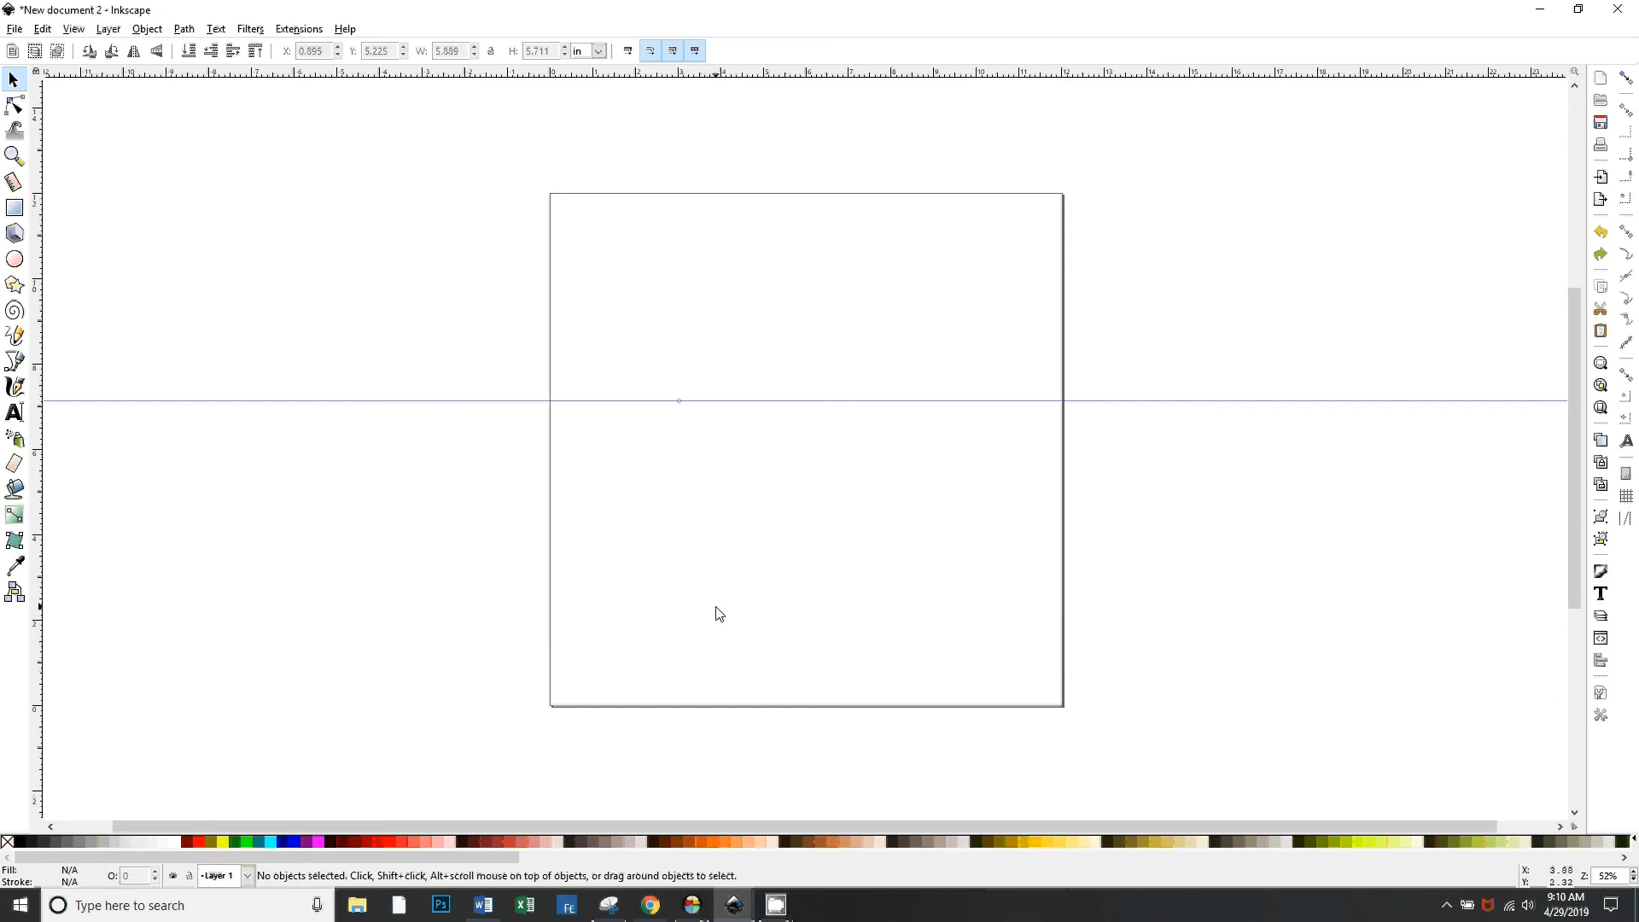
{"action": "key", "text": "ctrl+z"}
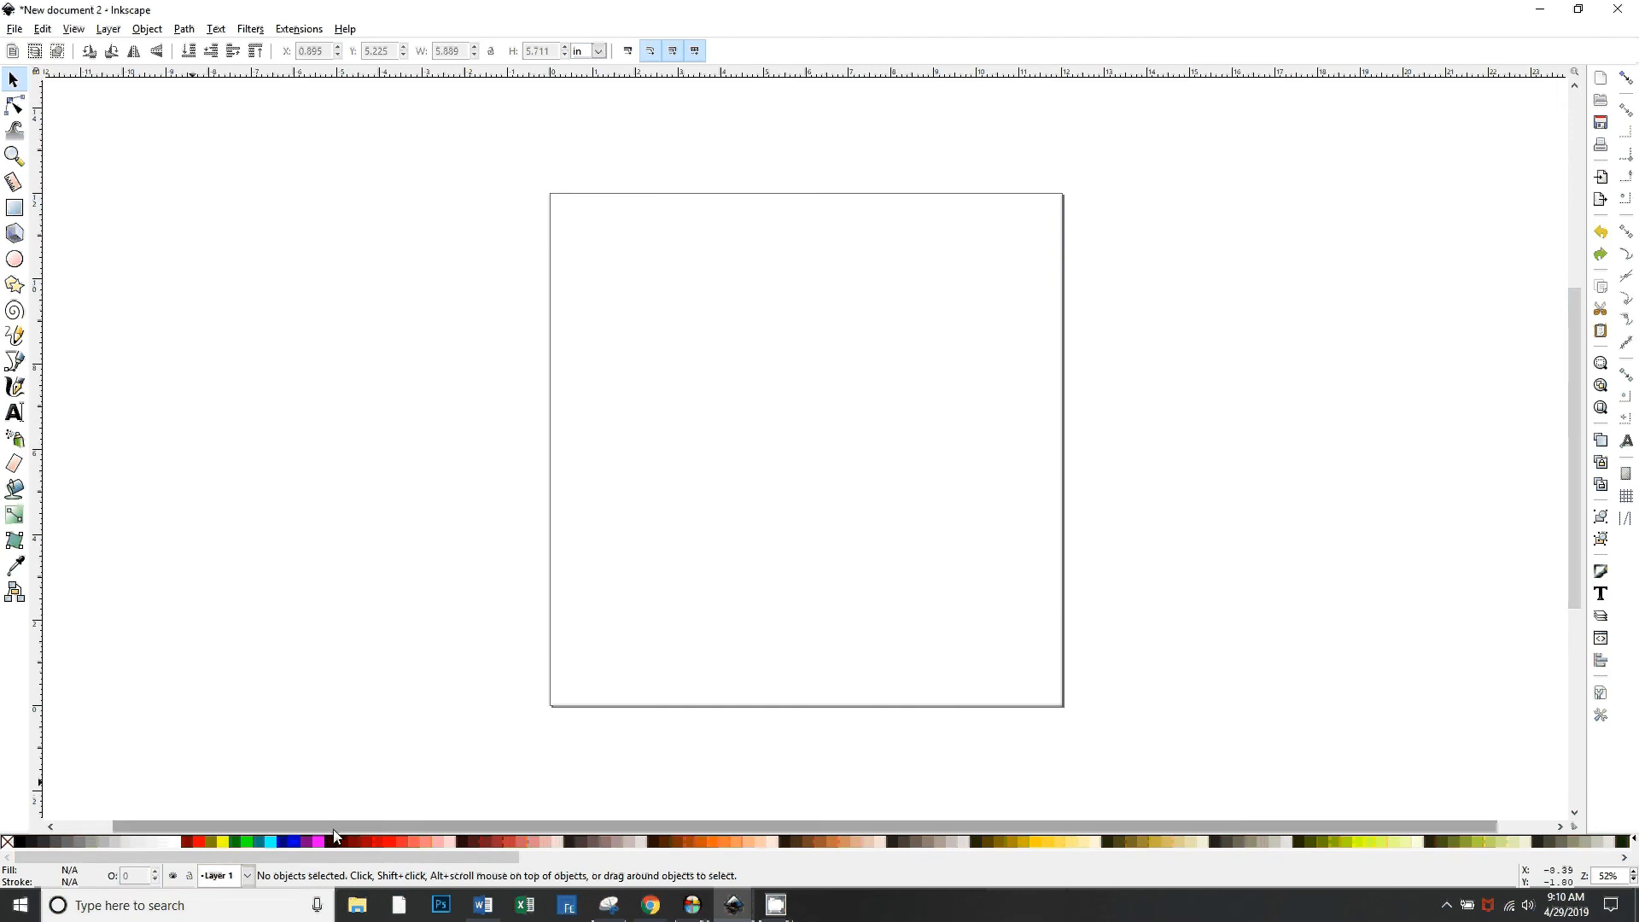
Examine which interface bars can be shown or hidden in the window
{"action": "left_click", "coordinate": [74, 31]}
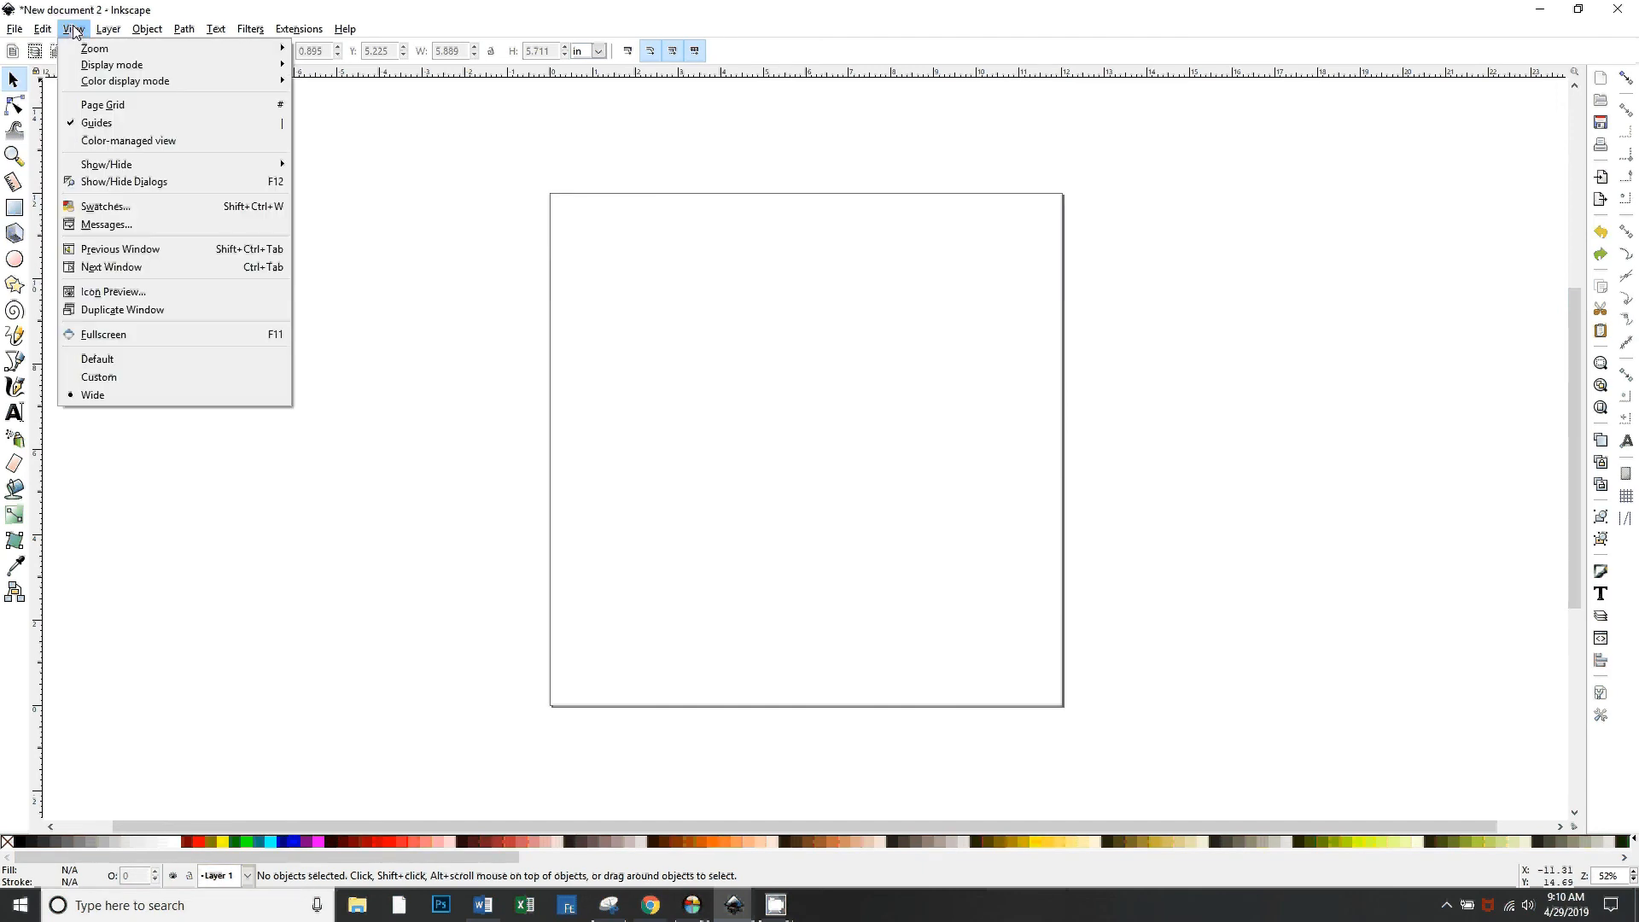
{"action": "mouse_move", "coordinate": [106, 165]}
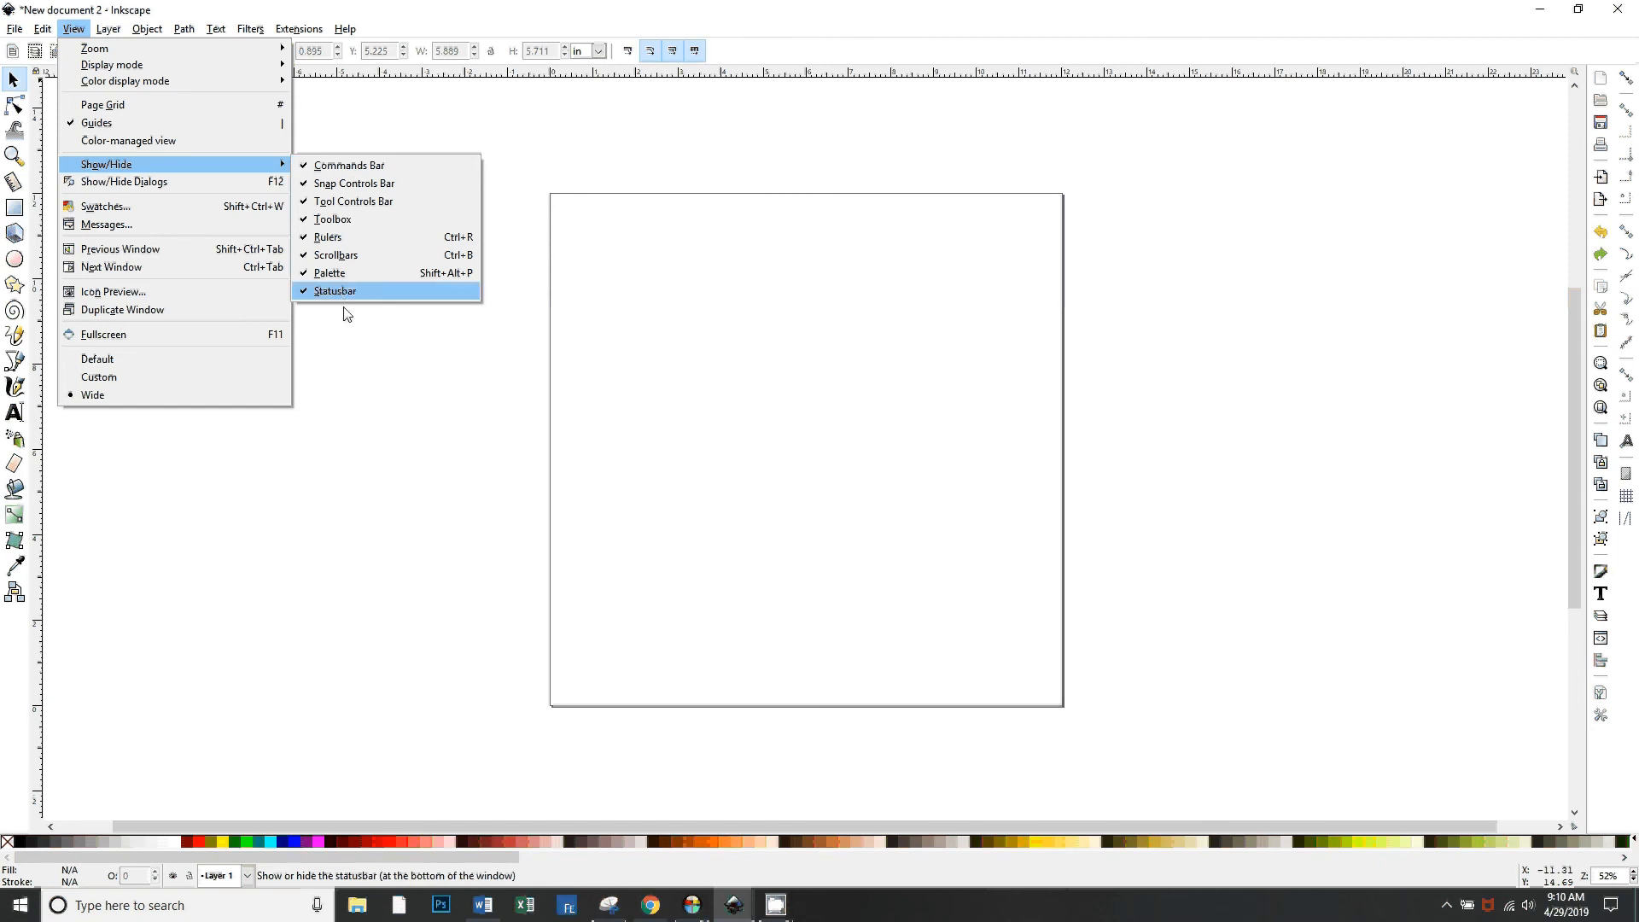
{"action": "left_click", "coordinate": [785, 129]}
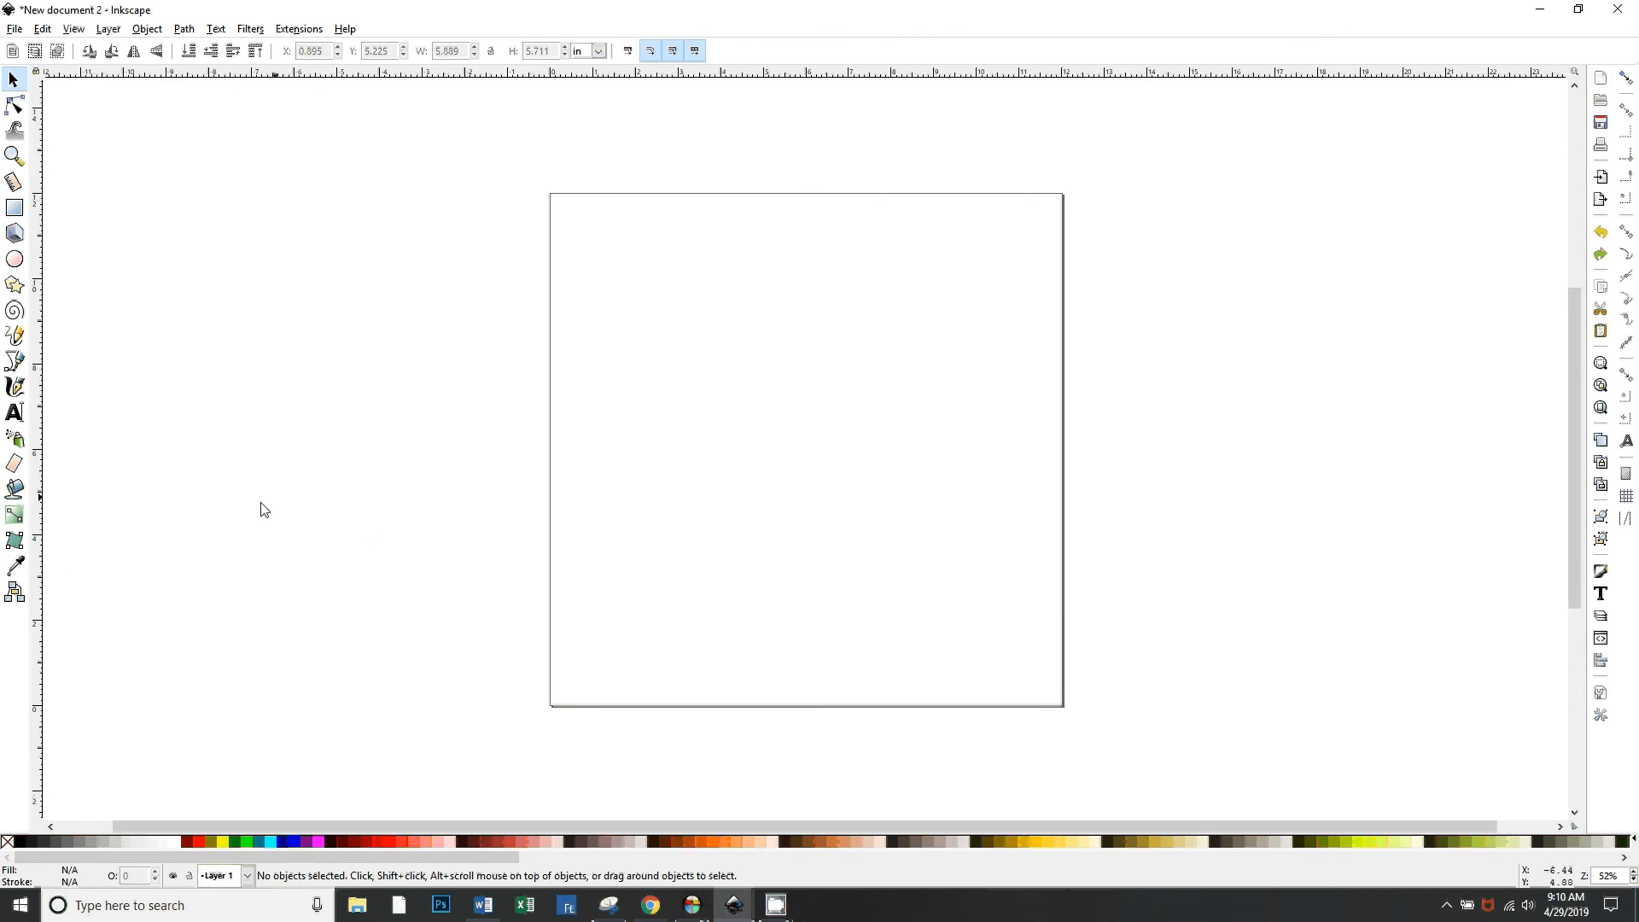
{"action": "left_click", "coordinate": [75, 30]}
{"action": "mouse_move", "coordinate": [163, 167]}
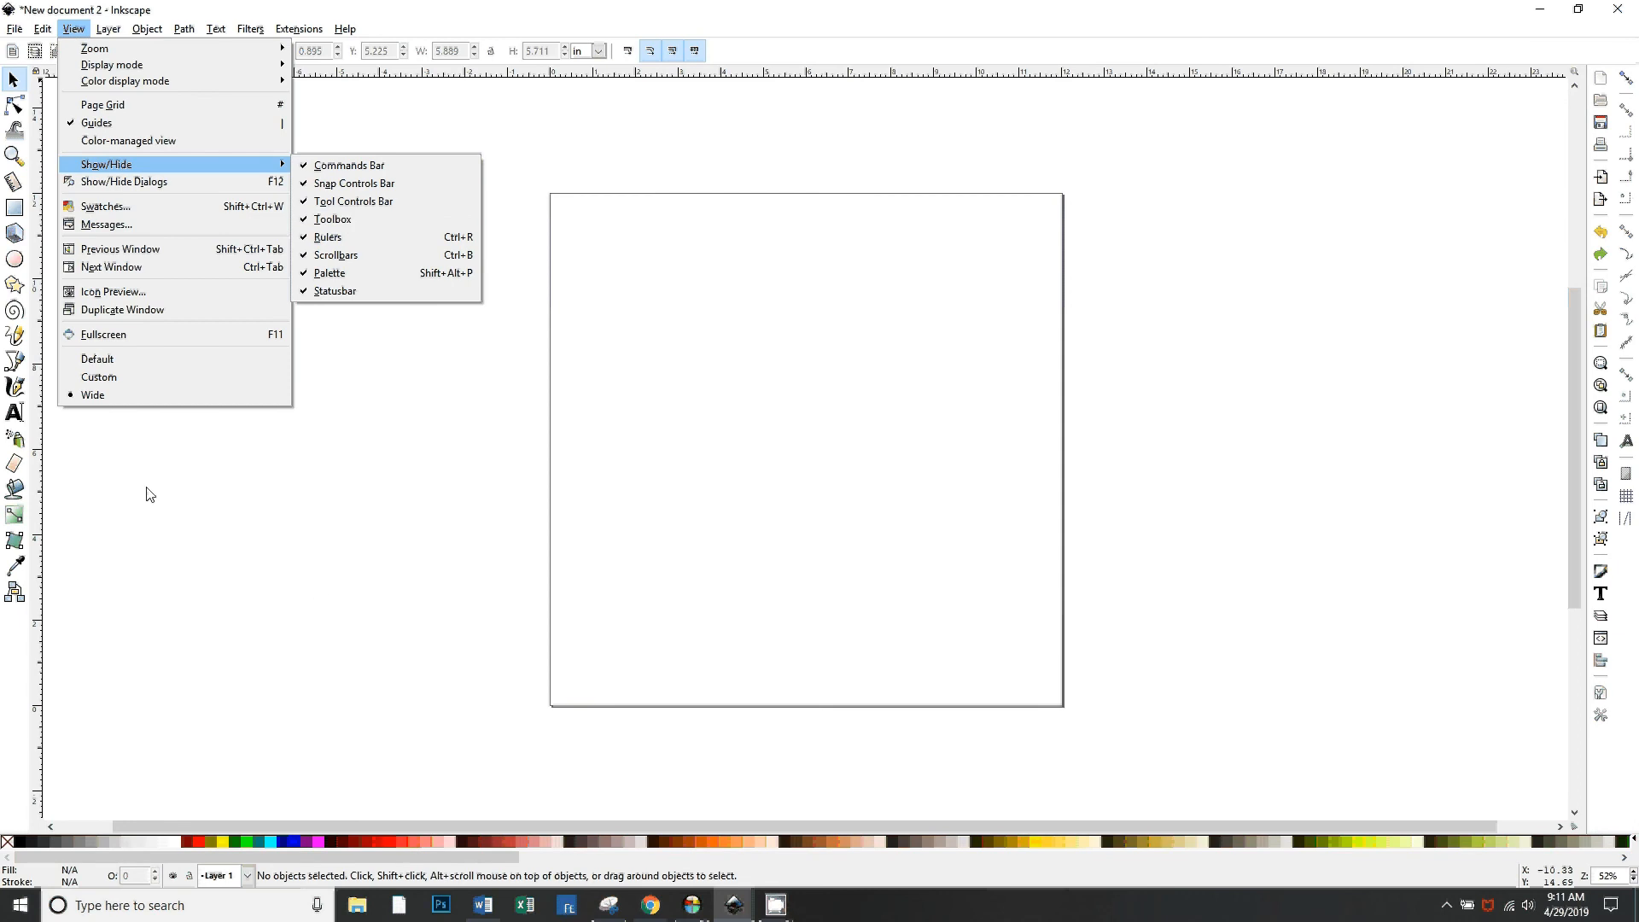
{"action": "left_click", "coordinate": [360, 376]}
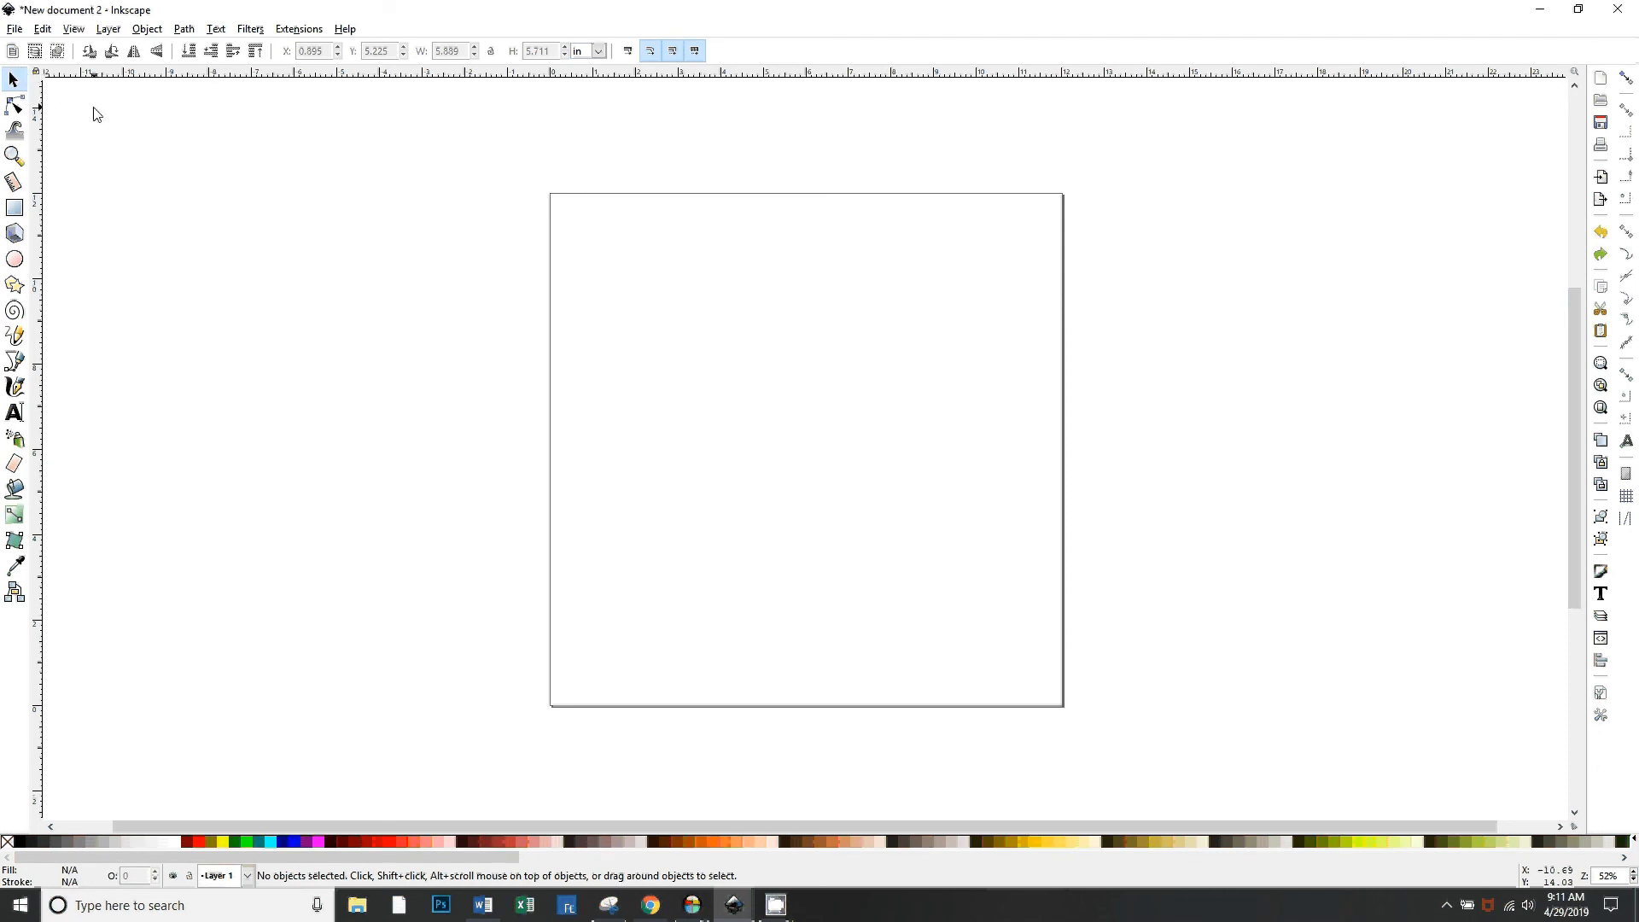
Compare the tool controls offered by the Rectangle, Bezier and Paint Bucket tools
{"action": "left_click", "coordinate": [14, 207]}
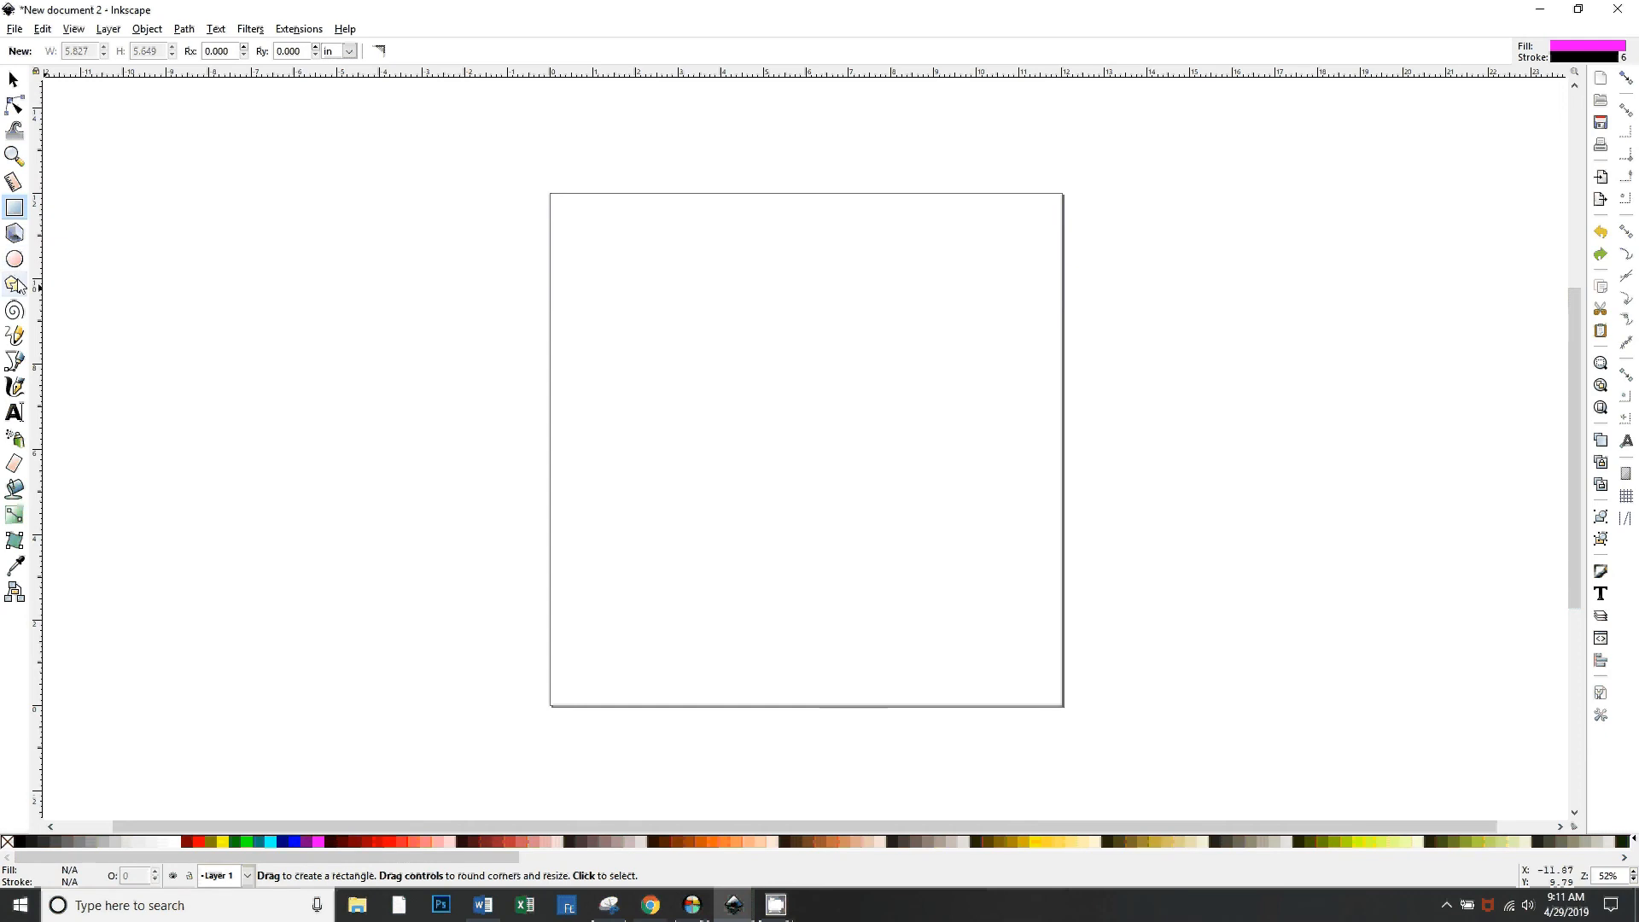
{"action": "left_click", "coordinate": [14, 362]}
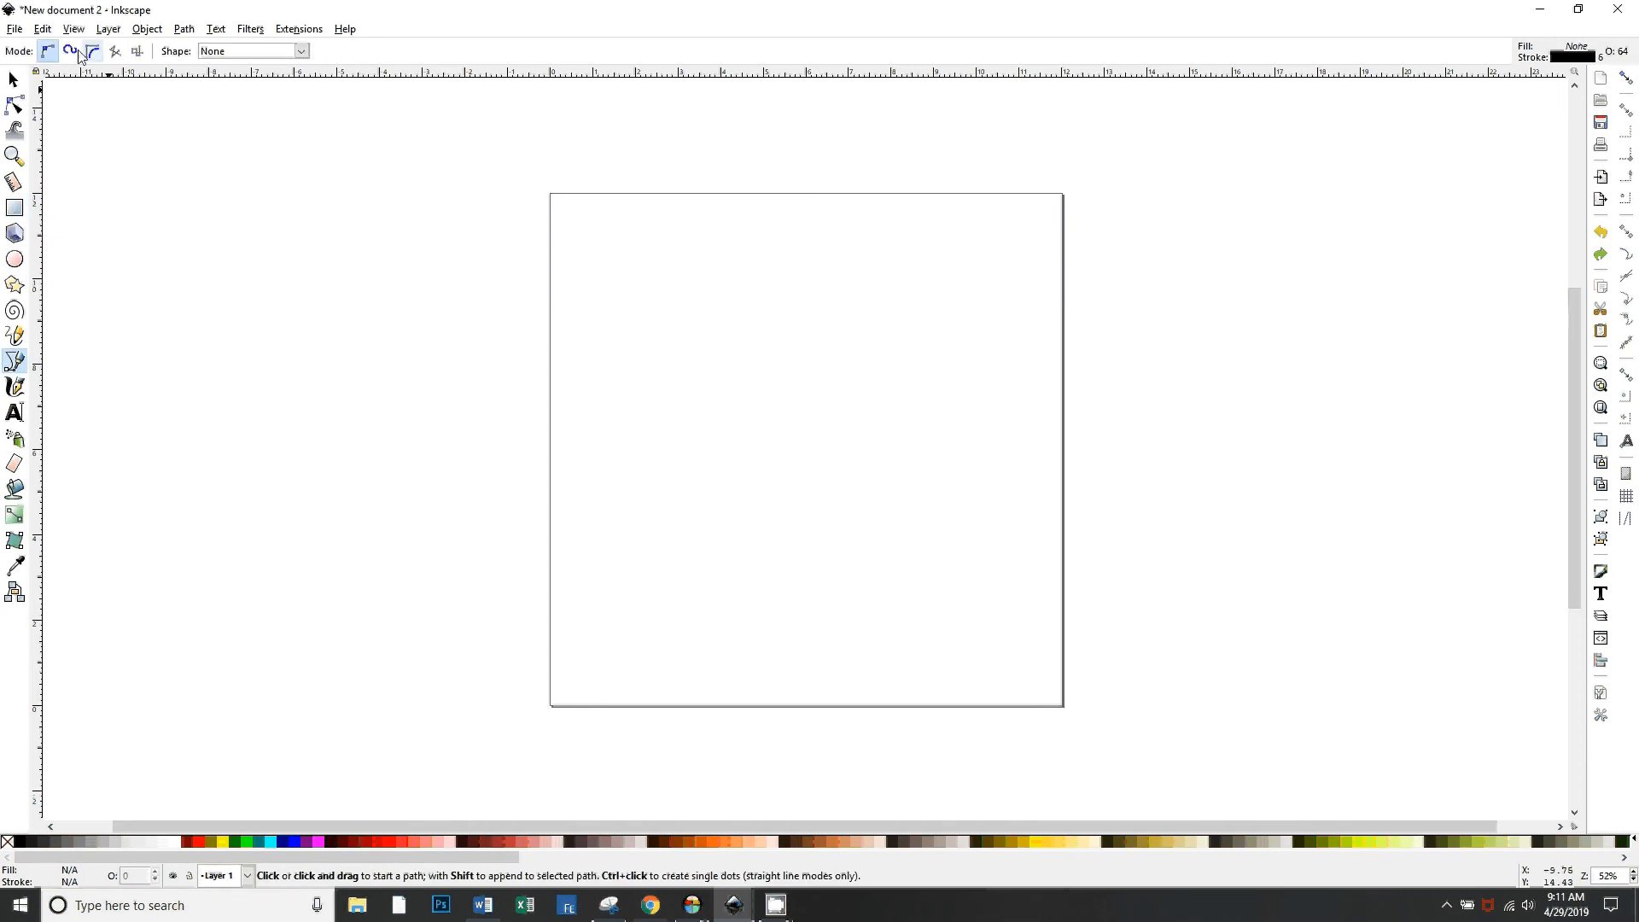
{"action": "left_click", "coordinate": [14, 488]}
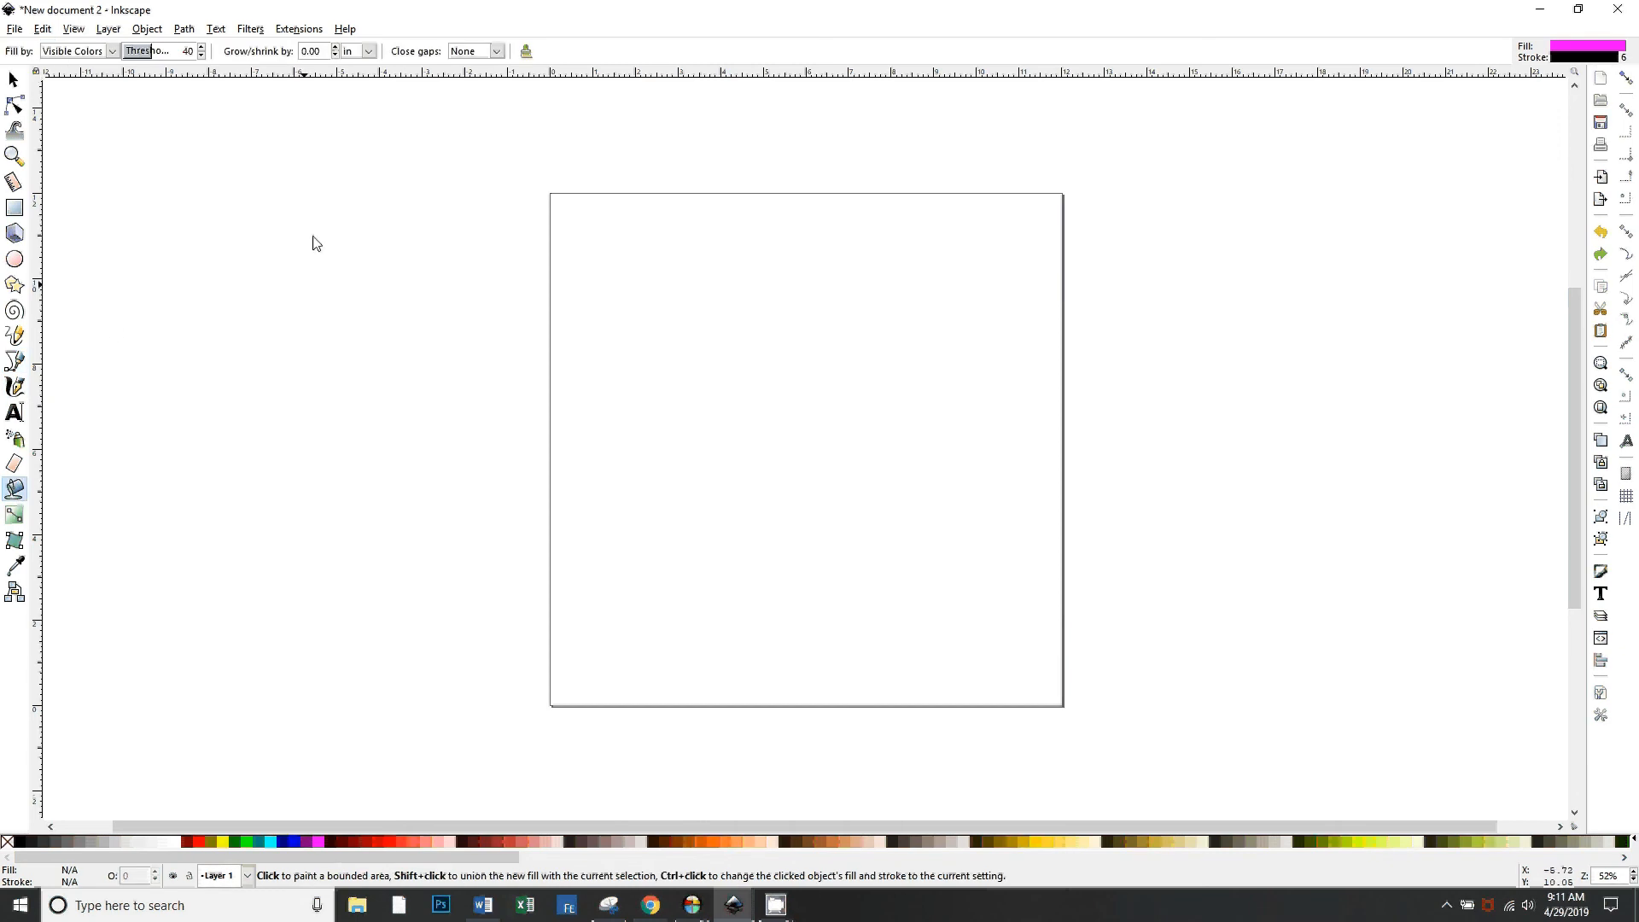
Review the available file, layer, filter and extension commands
{"action": "left_click", "coordinate": [17, 30]}
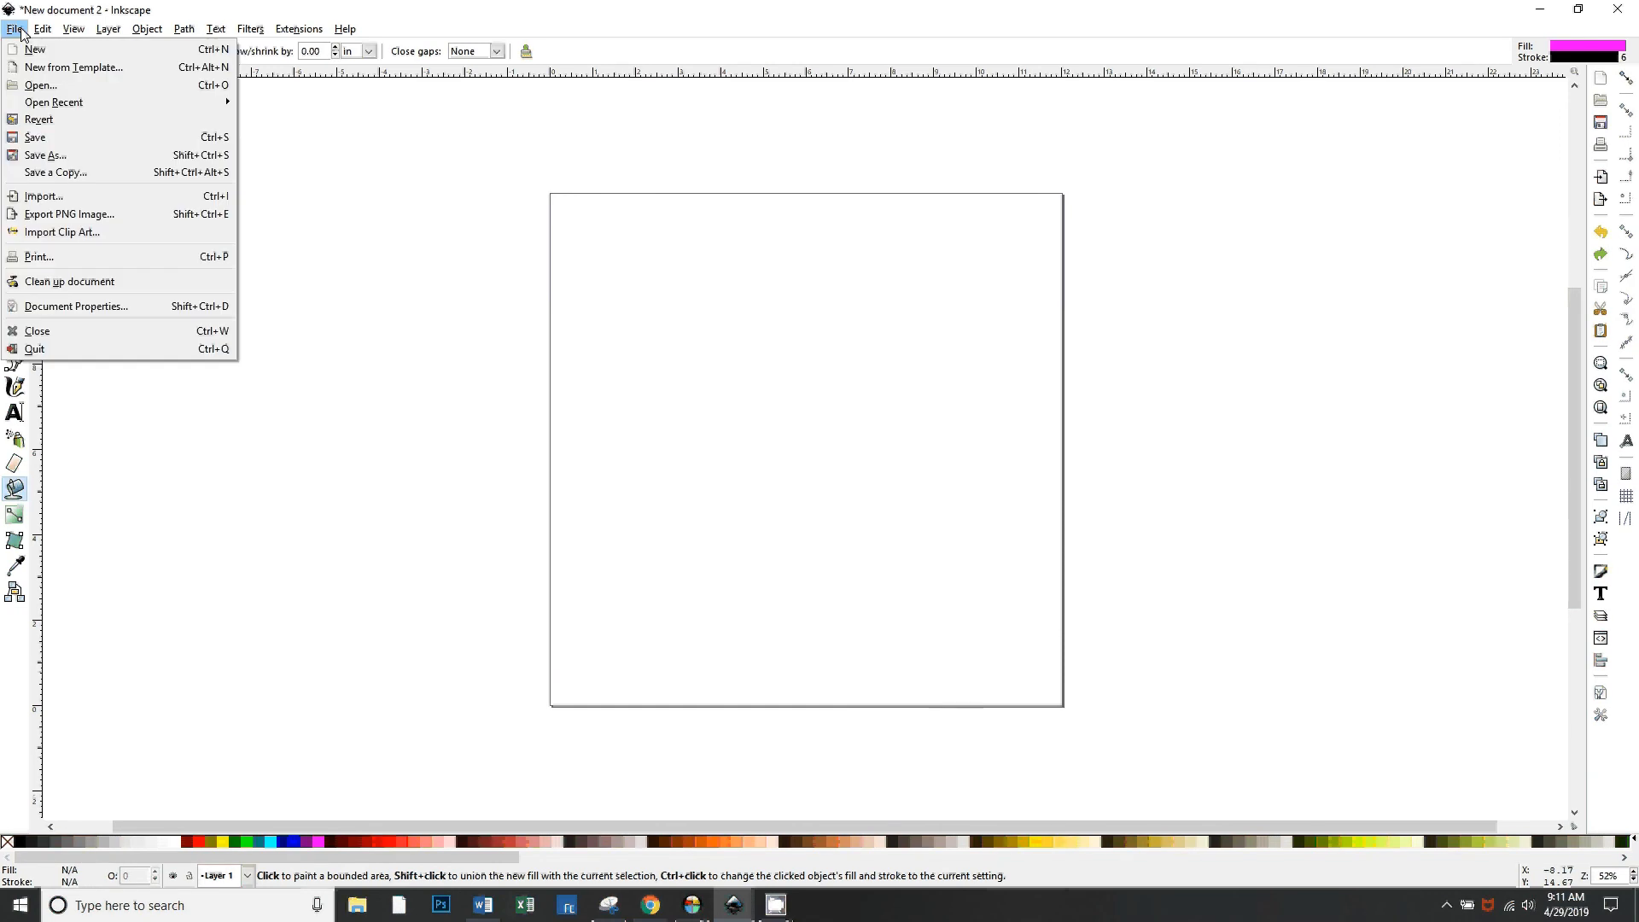
{"action": "mouse_move", "coordinate": [44, 32]}
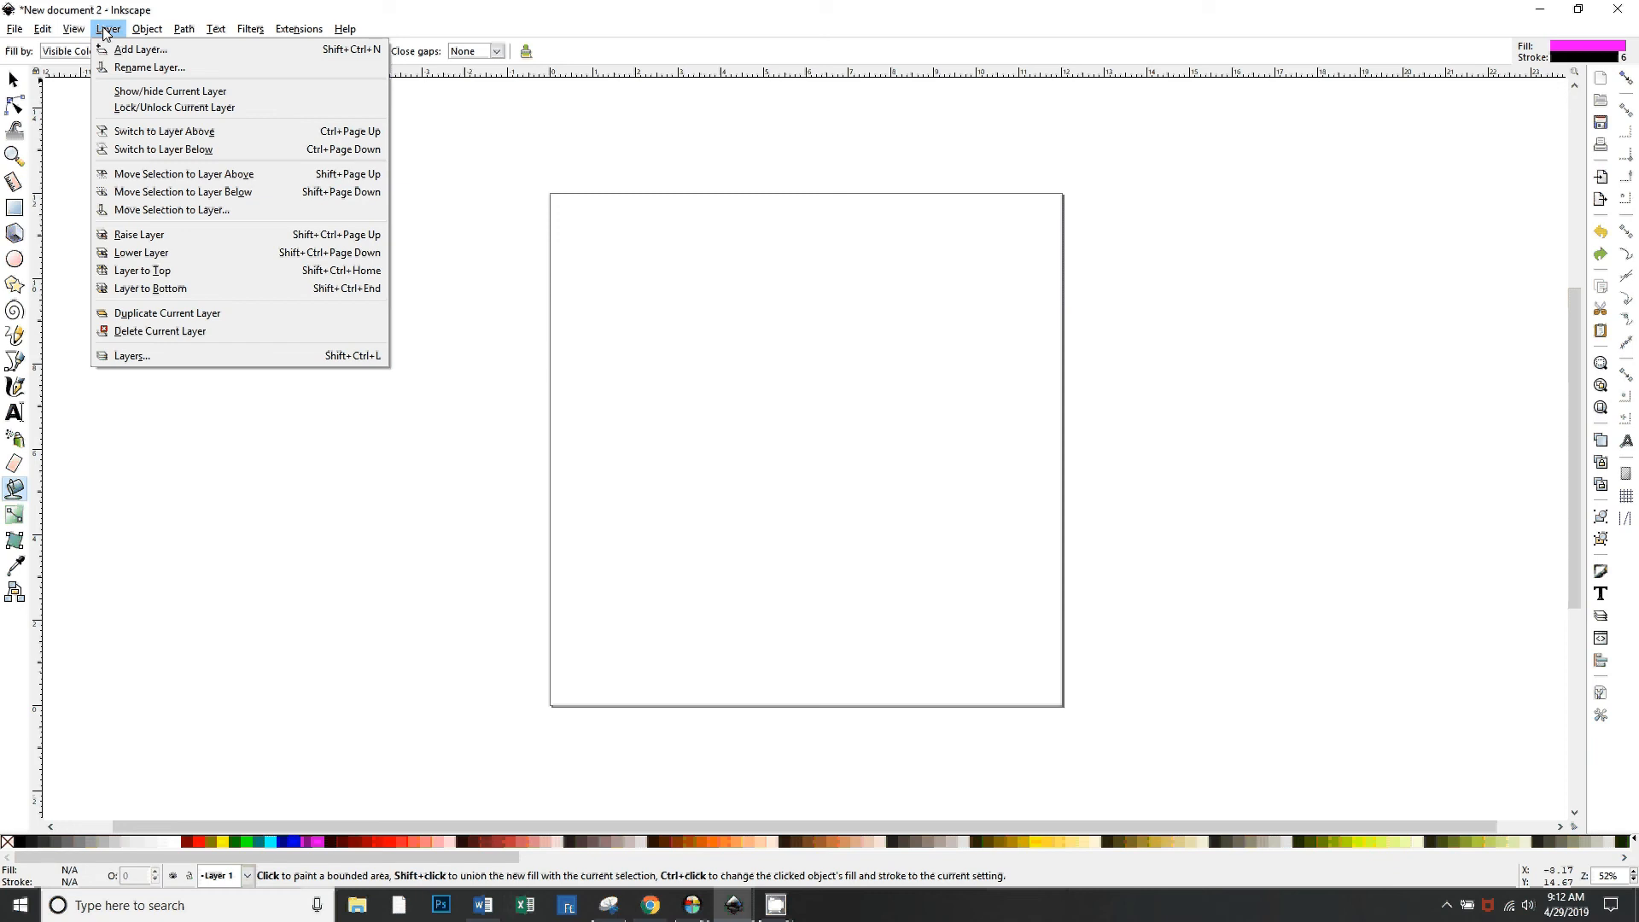
{"action": "mouse_move", "coordinate": [147, 35]}
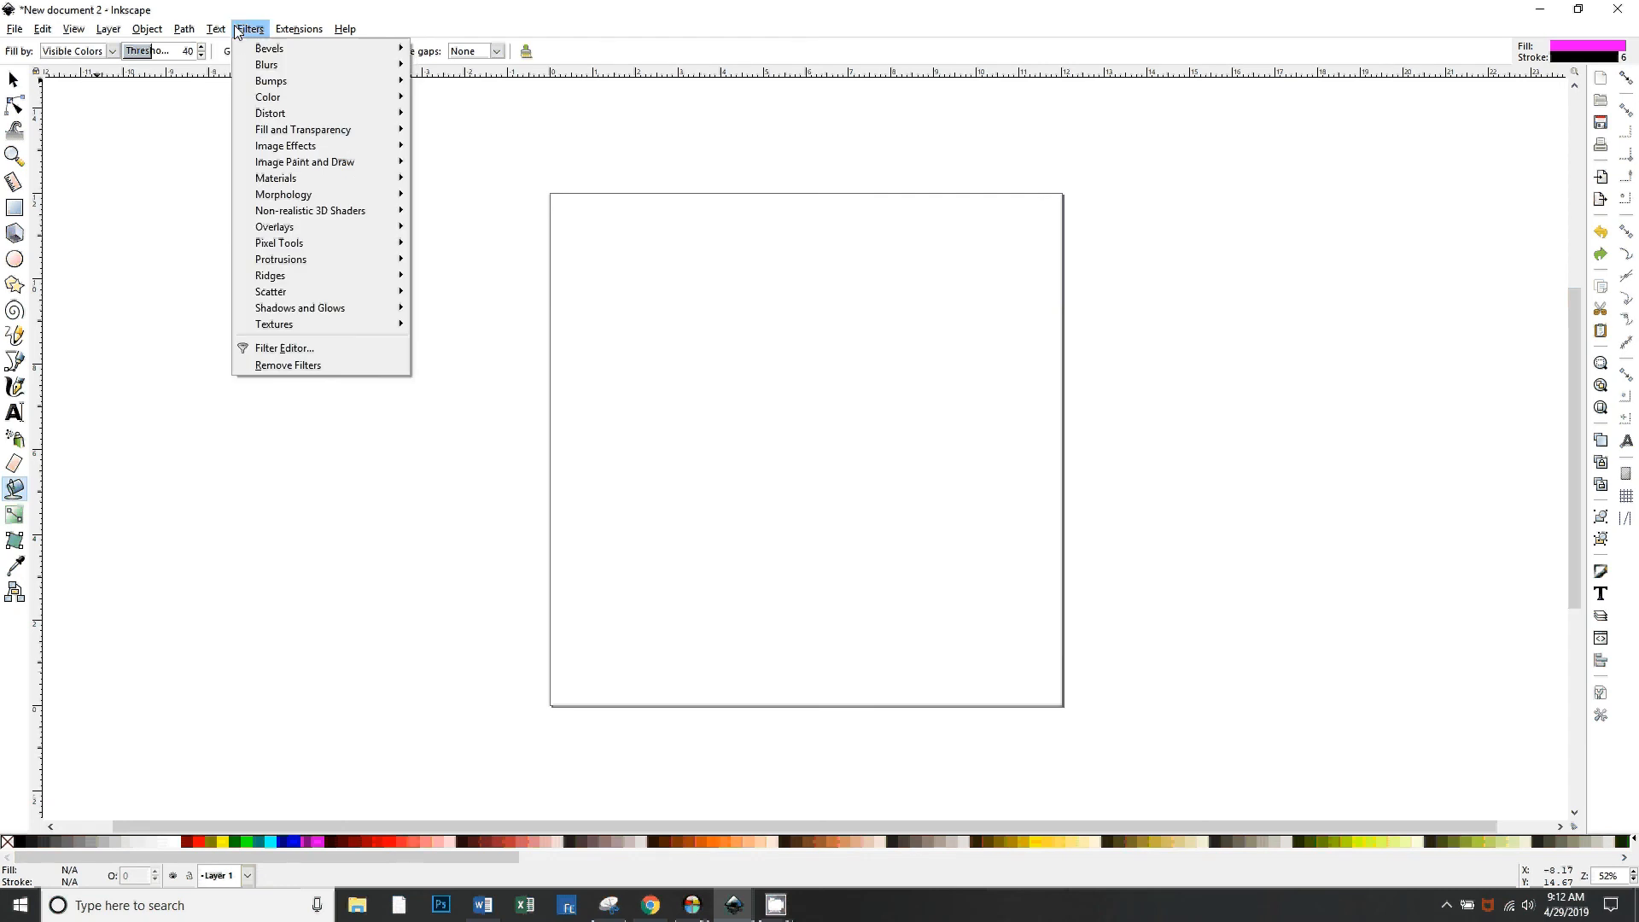
{"action": "mouse_move", "coordinate": [289, 34]}
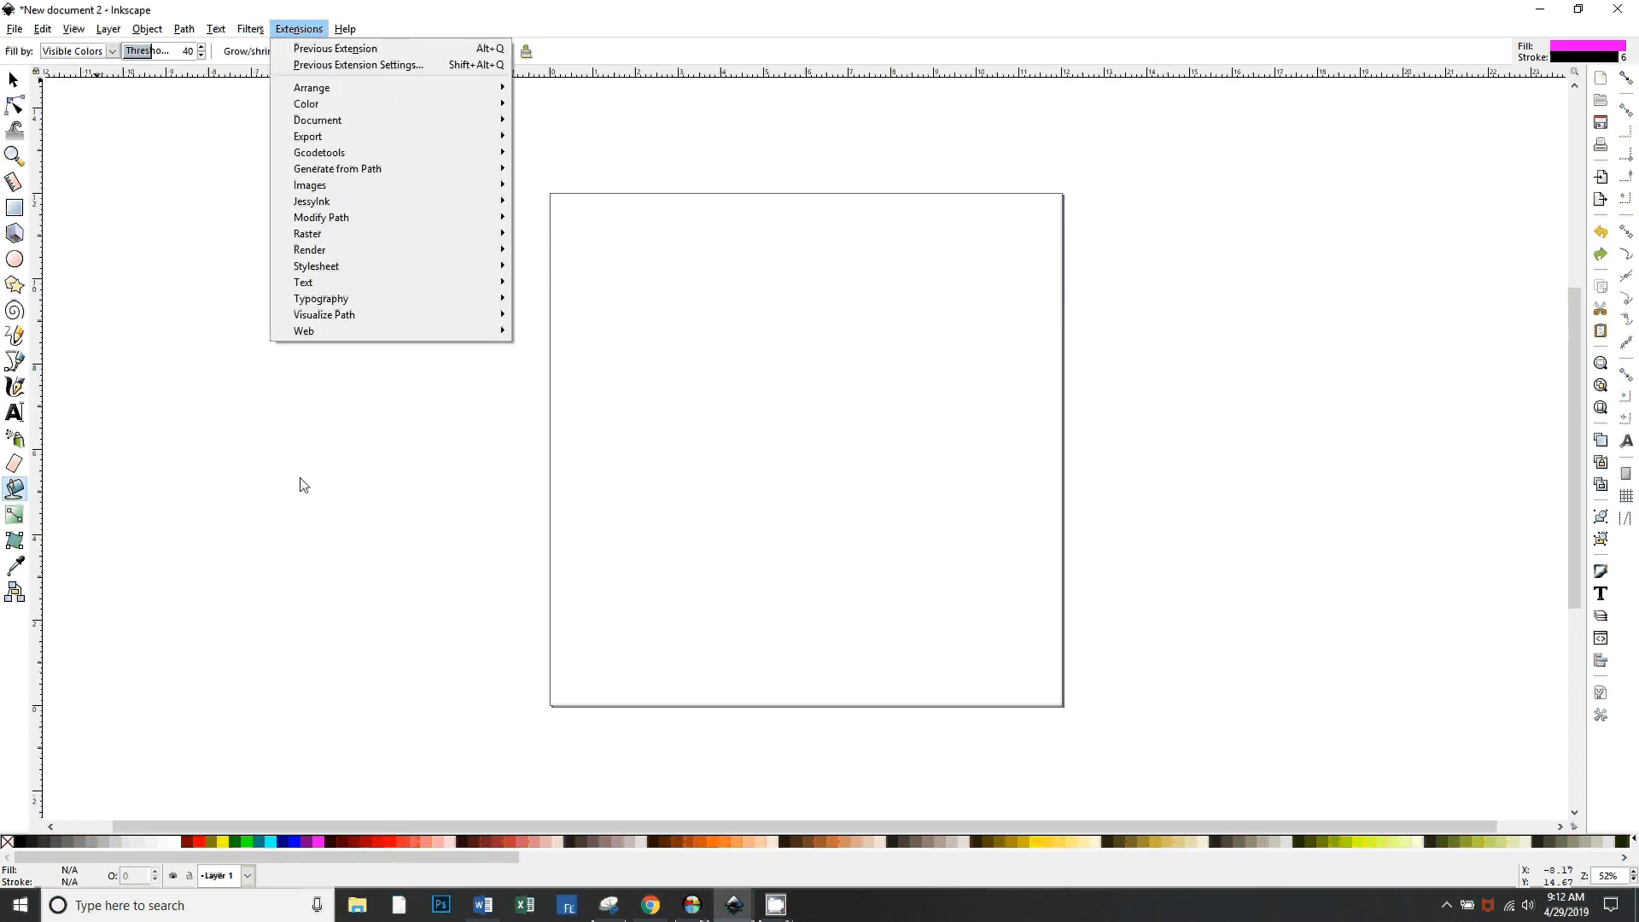
{"action": "left_click", "coordinate": [355, 415]}
{"action": "left_click", "coordinate": [253, 33]}
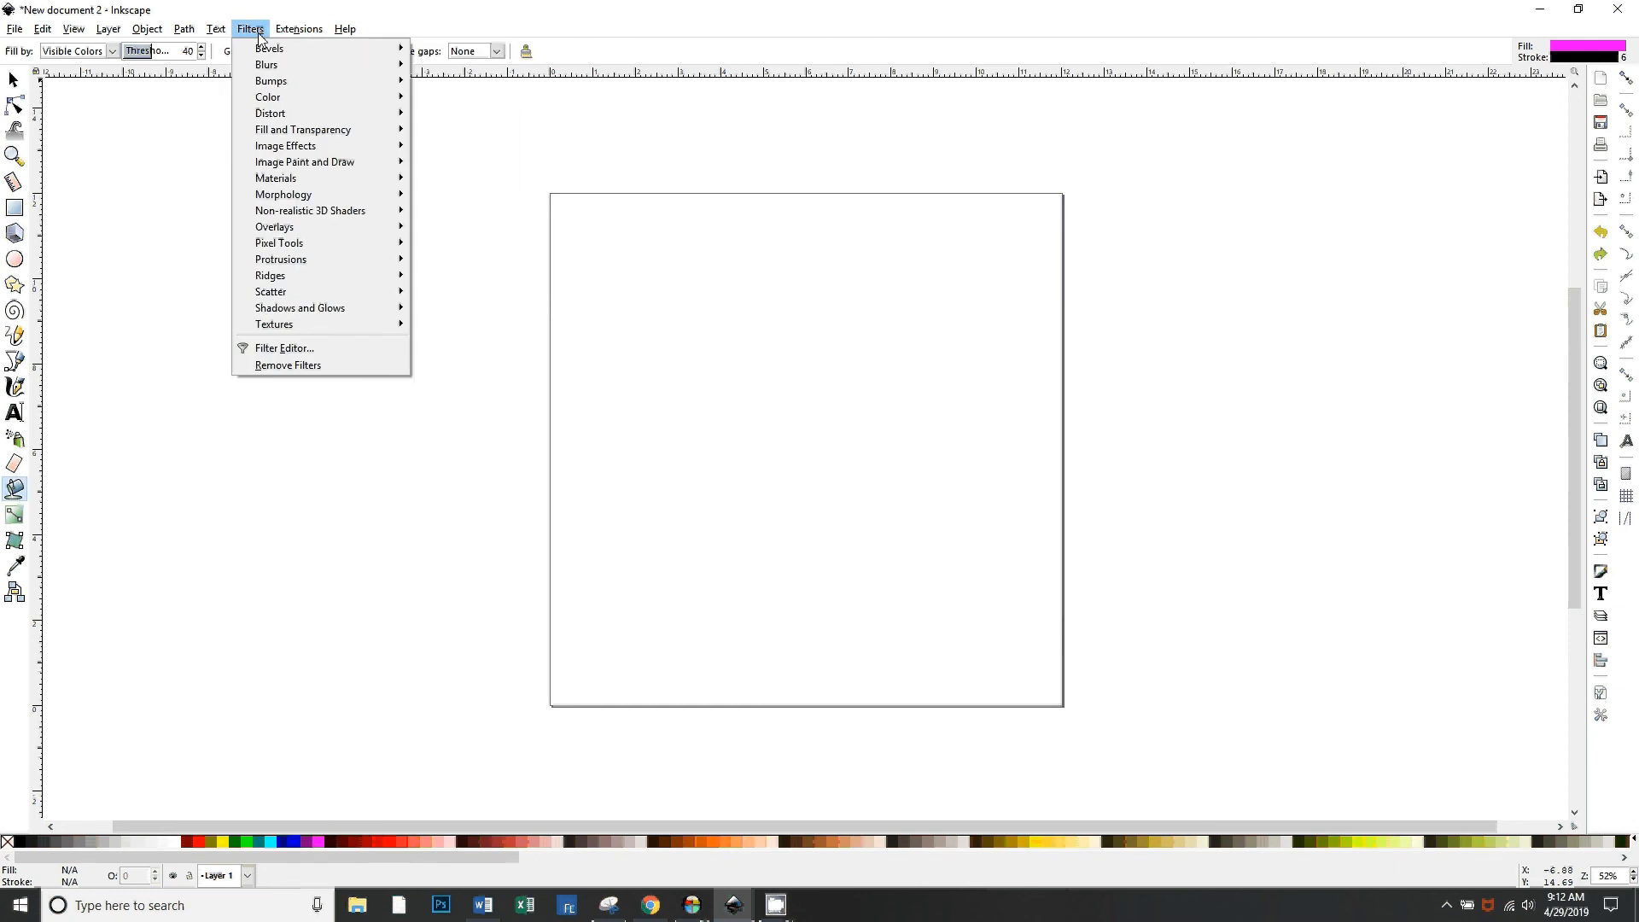
{"action": "mouse_move", "coordinate": [321, 28]}
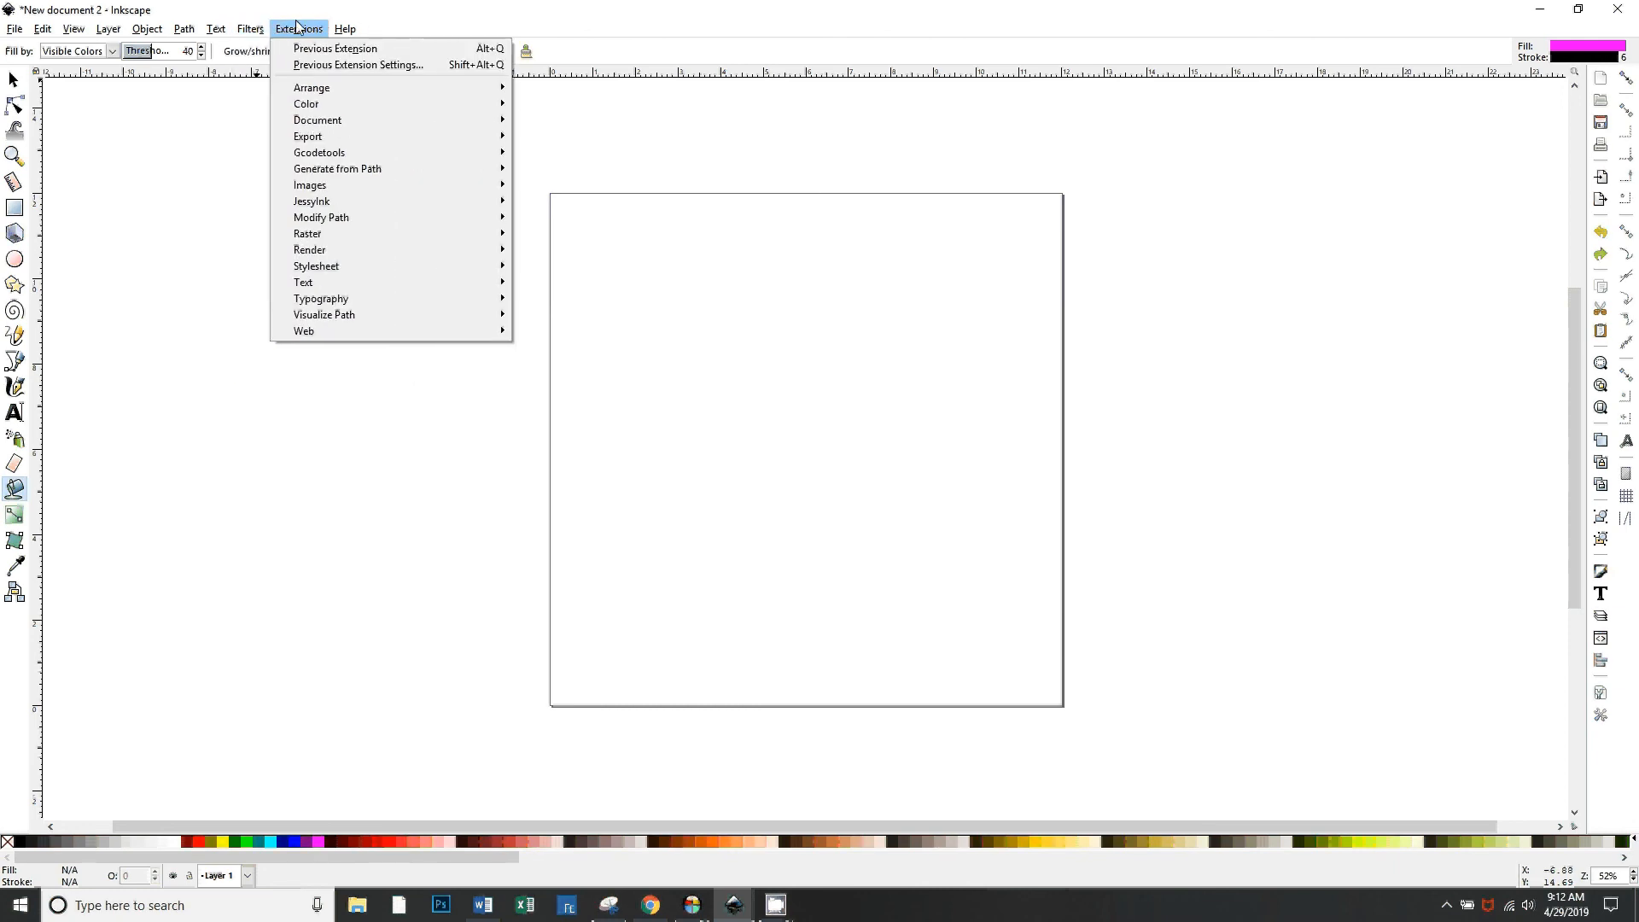
{"action": "left_click", "coordinate": [342, 478]}
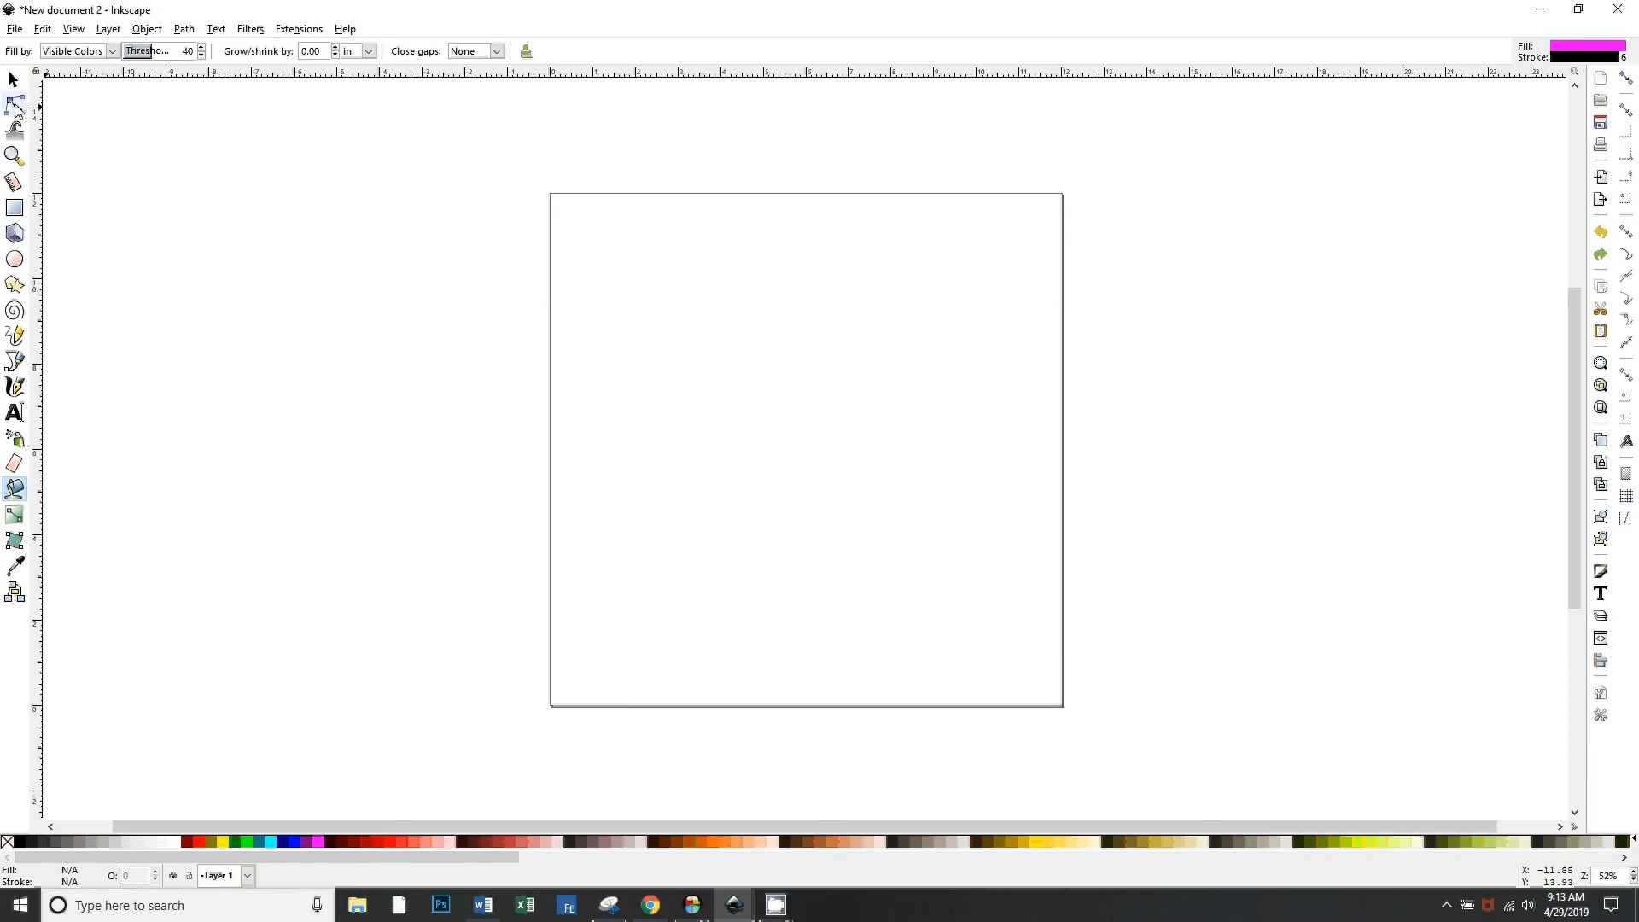
Draw a magenta rectangle with a black outline, about 4.98 by 4.12 in, in the page's upper-left area
{"action": "left_click", "coordinate": [13, 210]}
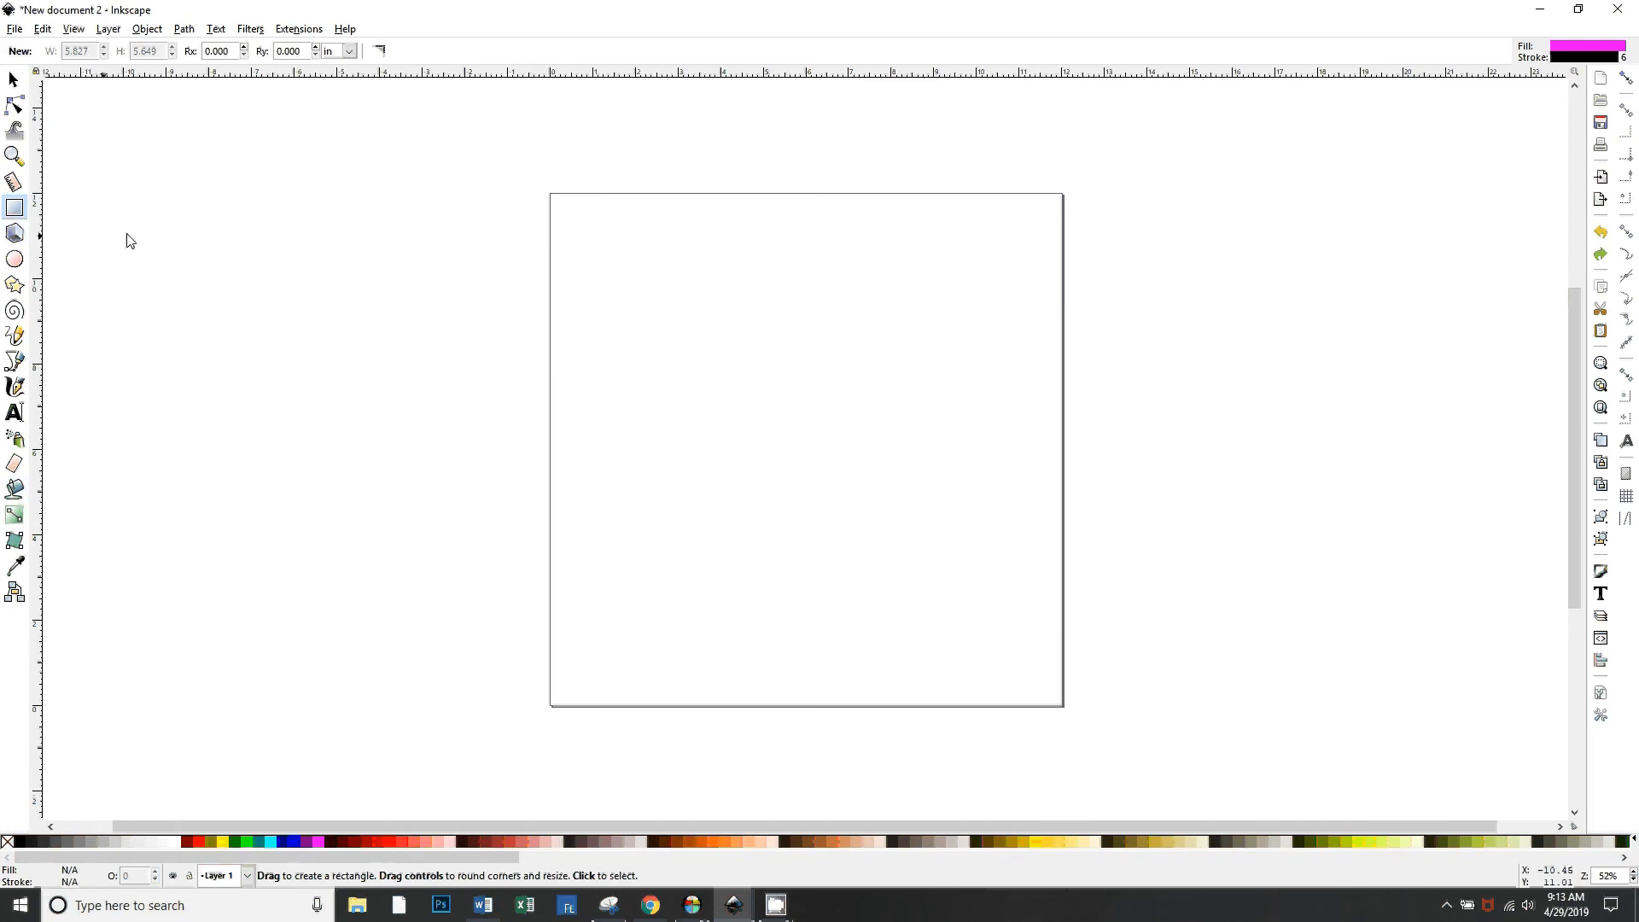
{"action": "left_click", "coordinate": [14, 81]}
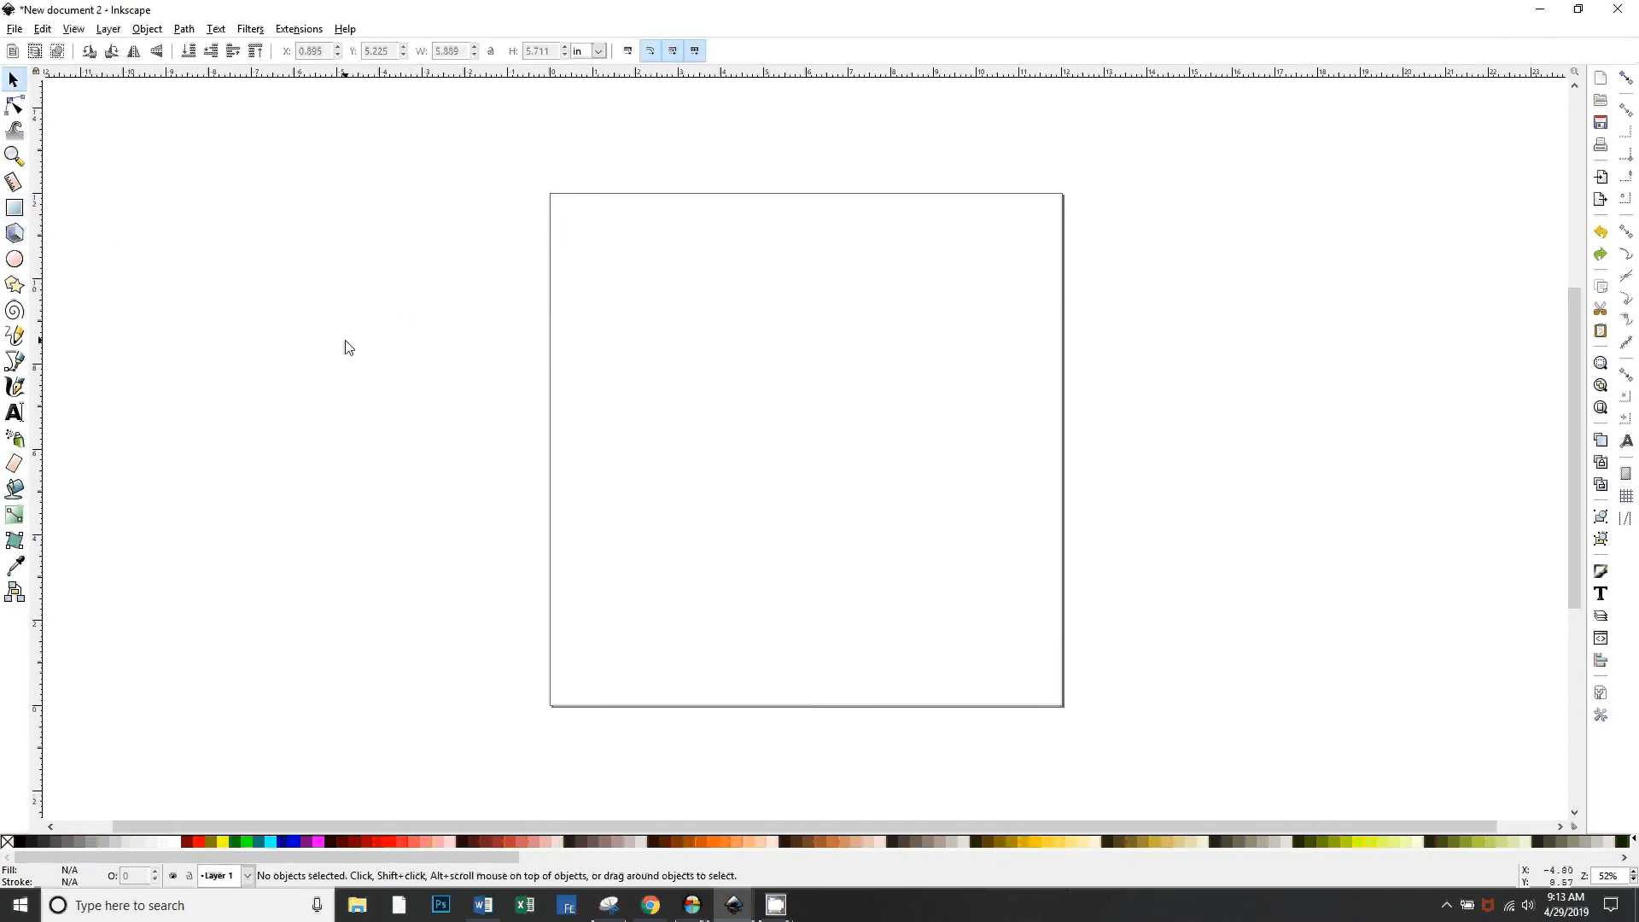
{"action": "left_click", "coordinate": [14, 207]}
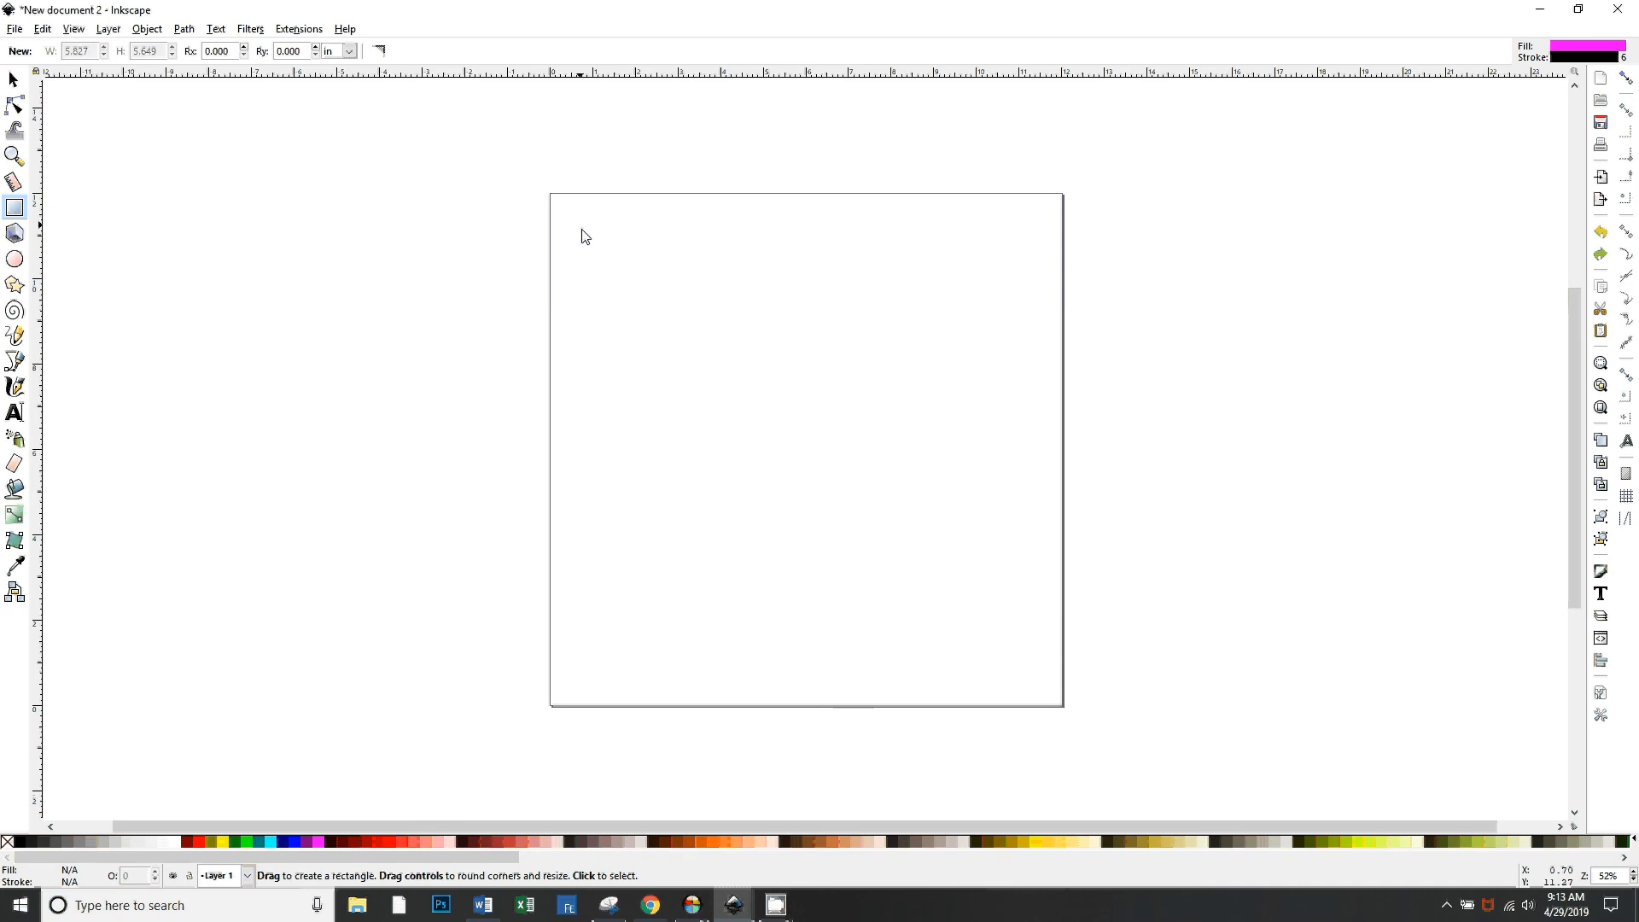
{"action": "left_click_drag", "start_coordinate": [579, 224], "coordinate": [794, 401]}
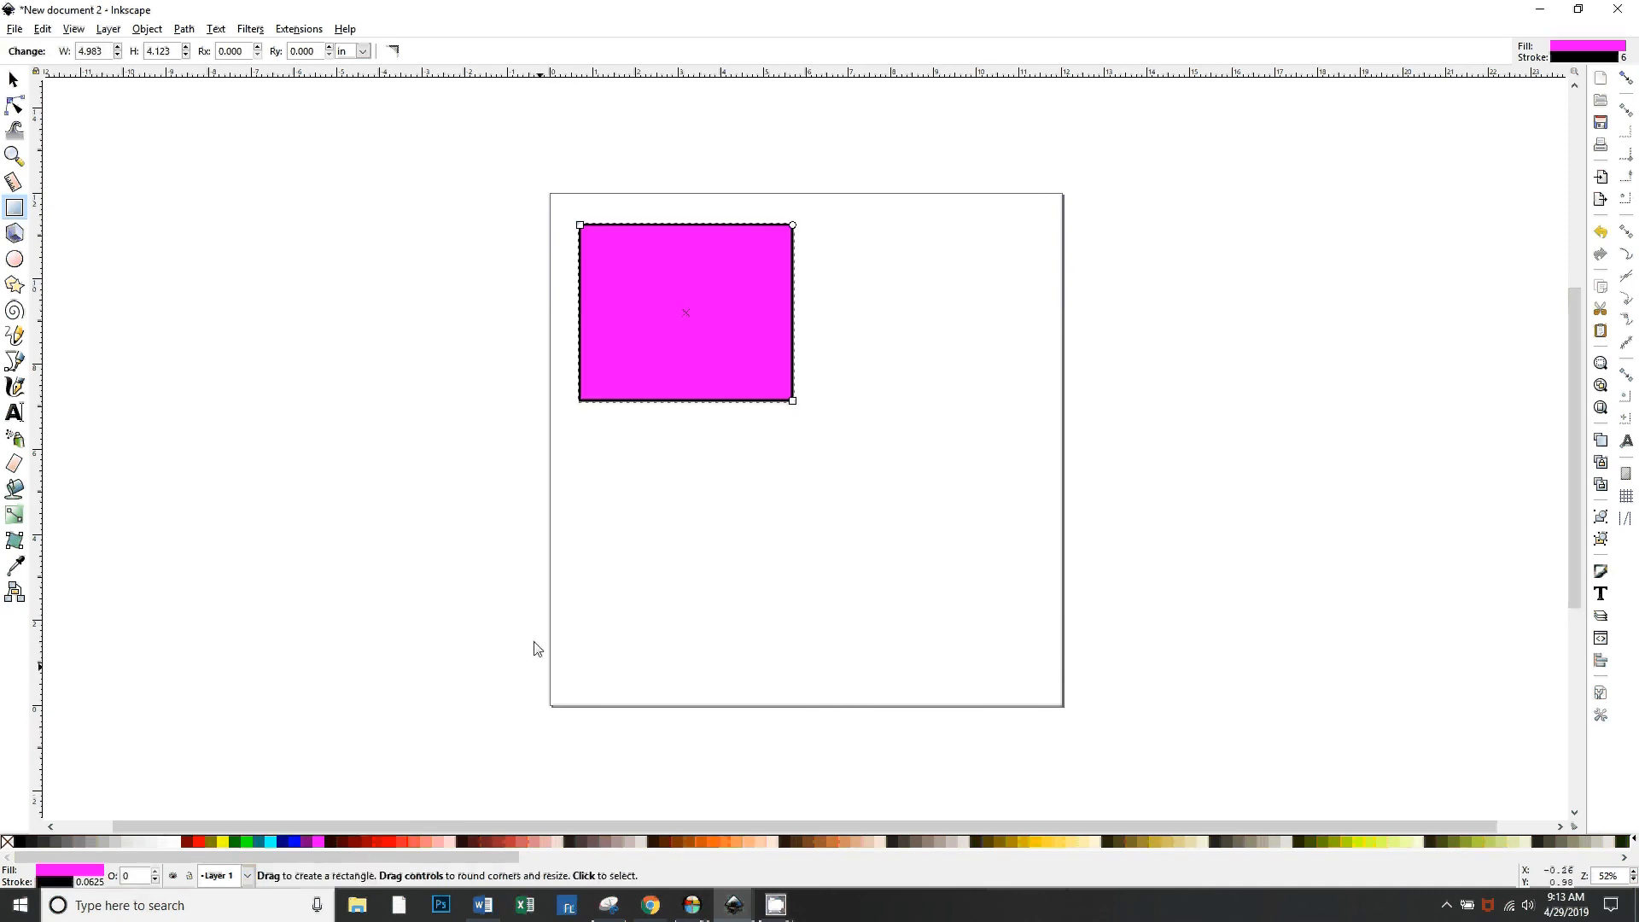
Resize the rectangle from two opposite corners to about 4.84 by 4.35 in and round its corners with a vertical radius of about 0.37 in
{"action": "scroll", "coordinate": [725, 623], "scroll_direction": "up", "scroll_amount": 2}
{"action": "scroll", "coordinate": [962, 593], "scroll_direction": "down", "scroll_amount": 1}
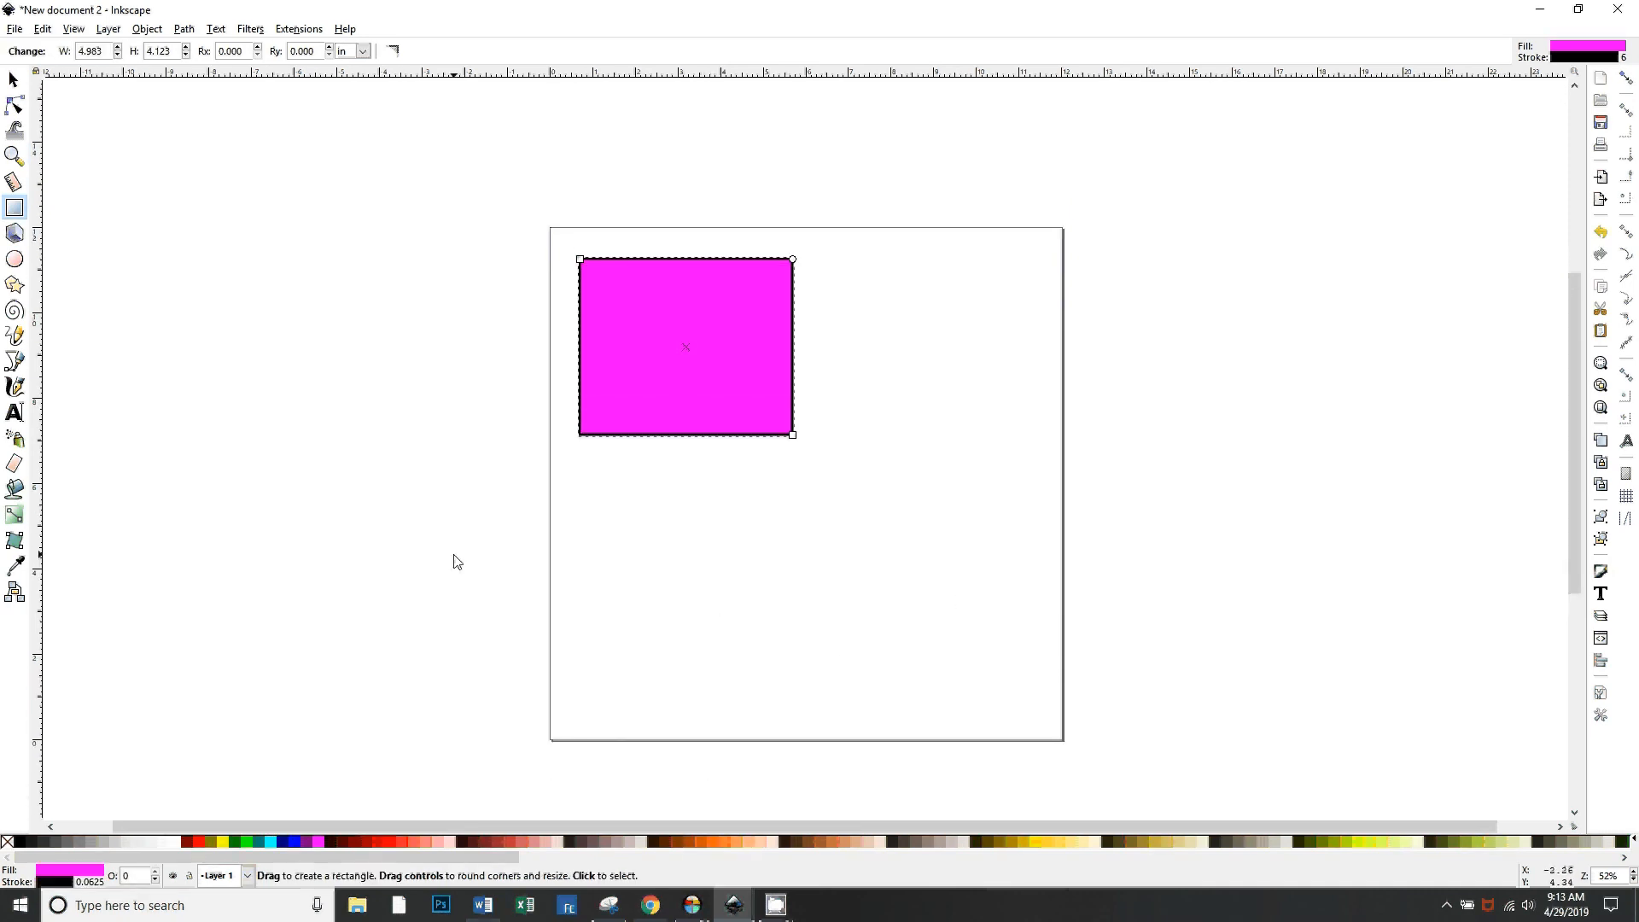
{"action": "scroll", "coordinate": [854, 611], "scroll_direction": "right", "scroll_amount": 1}
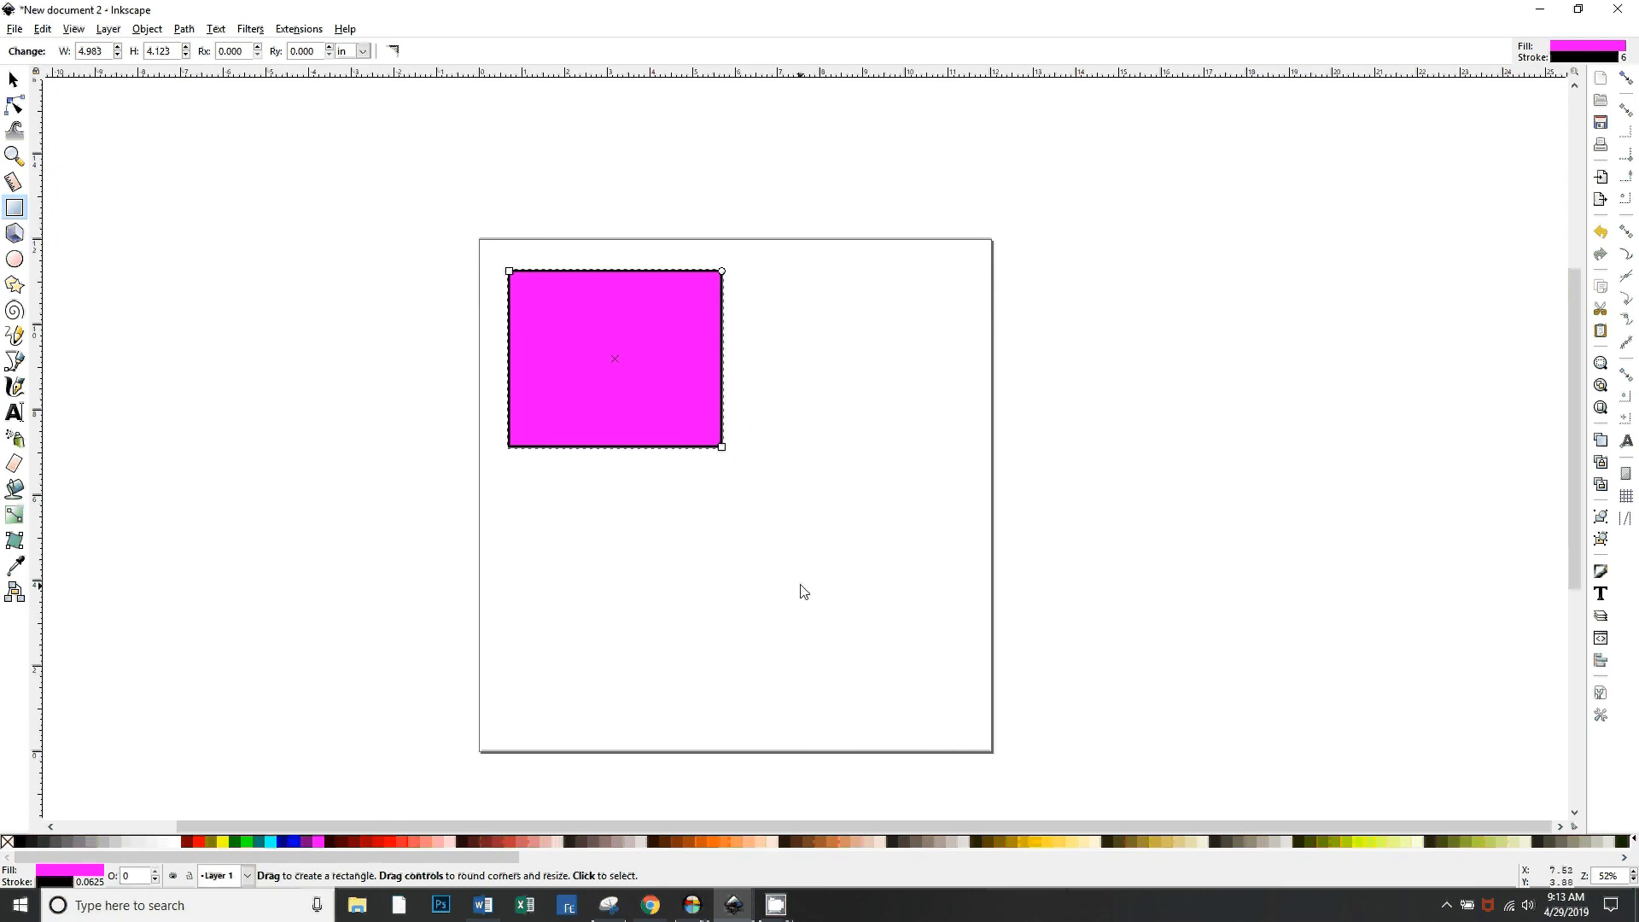
{"action": "key", "text": "plus"}
{"action": "scroll", "coordinate": [652, 514], "scroll_direction": "up", "scroll_amount": 2}
{"action": "scroll", "coordinate": [652, 514], "scroll_direction": "left", "scroll_amount": 2}
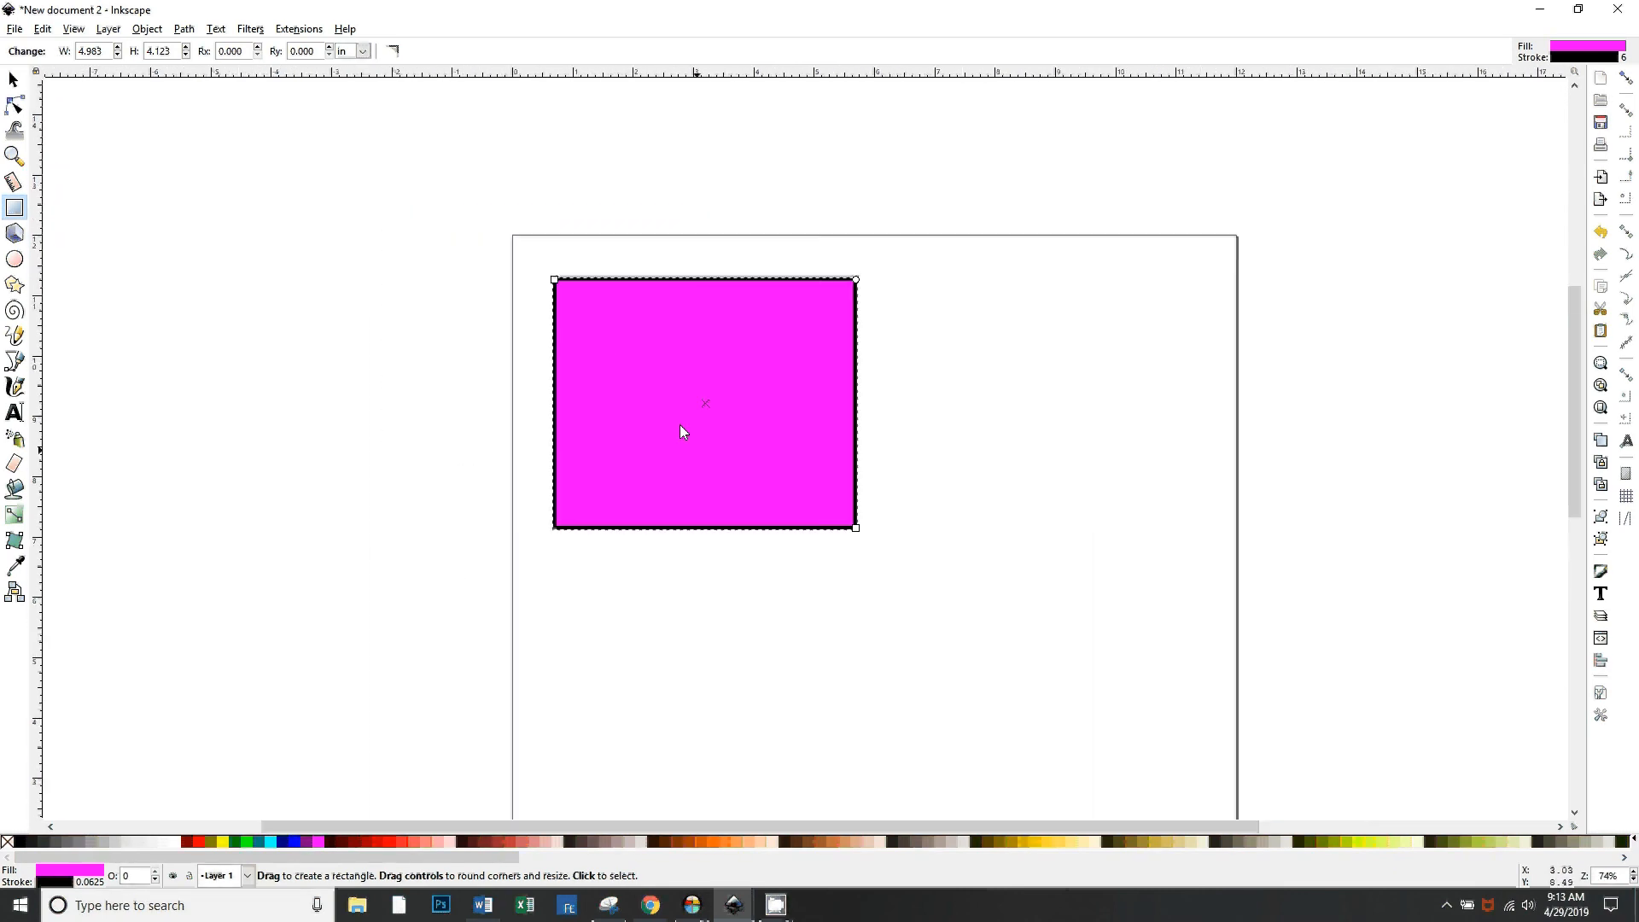
{"action": "left_click_drag", "start_coordinate": [669, 535], "coordinate": [634, 576]}
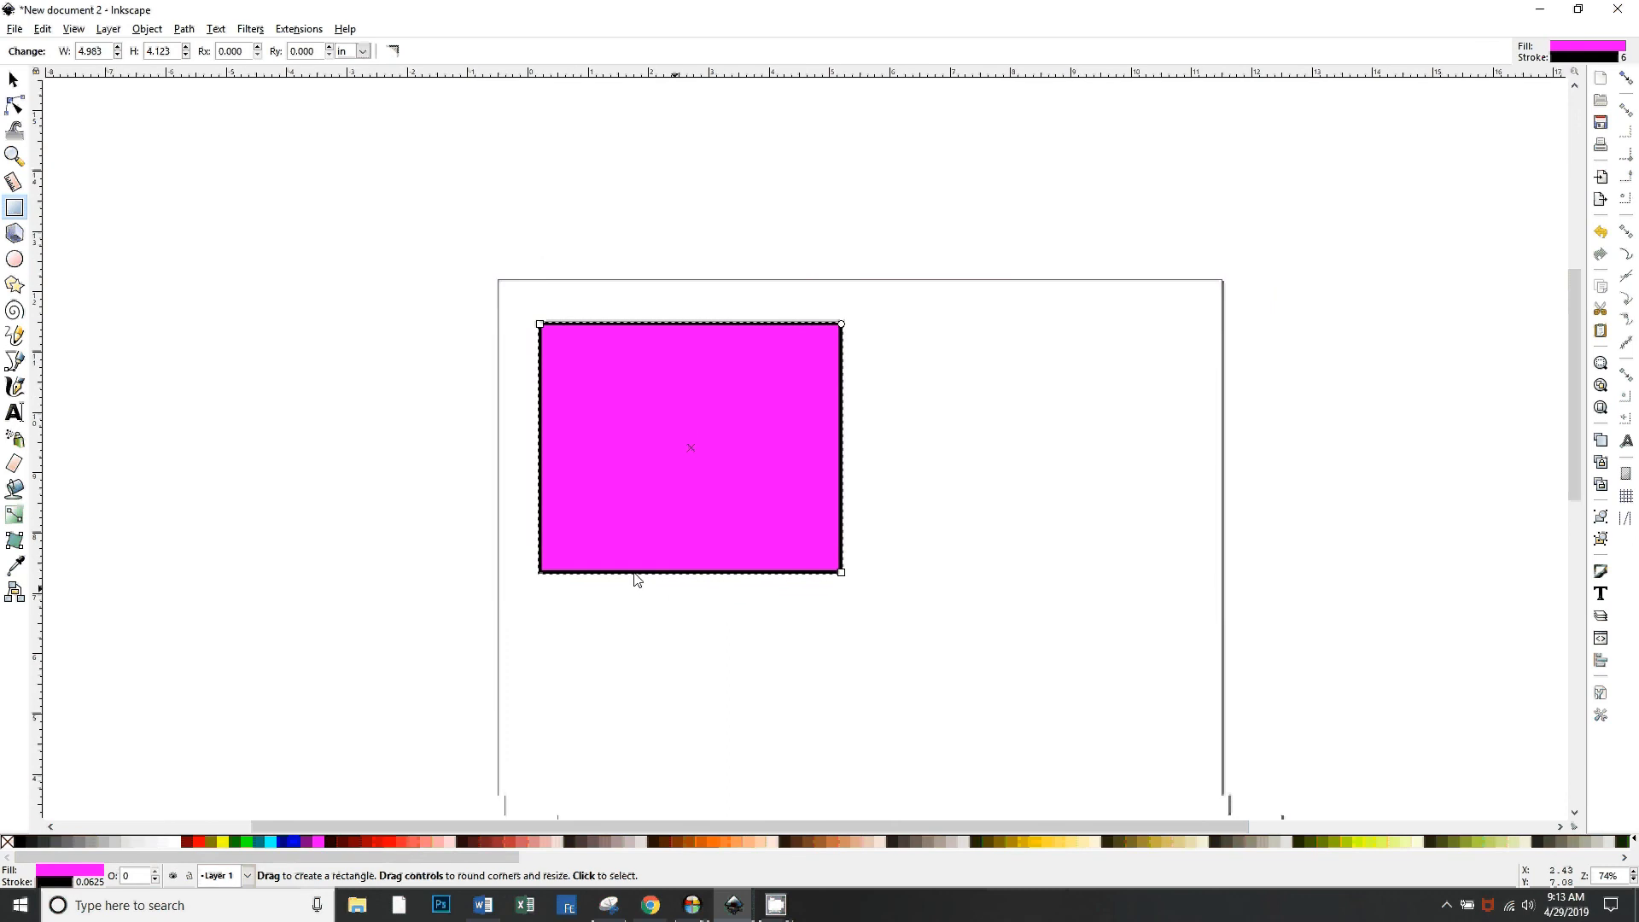
{"action": "key", "text": "plus"}
{"action": "key", "text": "plus"}
{"action": "left_click_drag", "start_coordinate": [610, 512], "coordinate": [787, 524]}
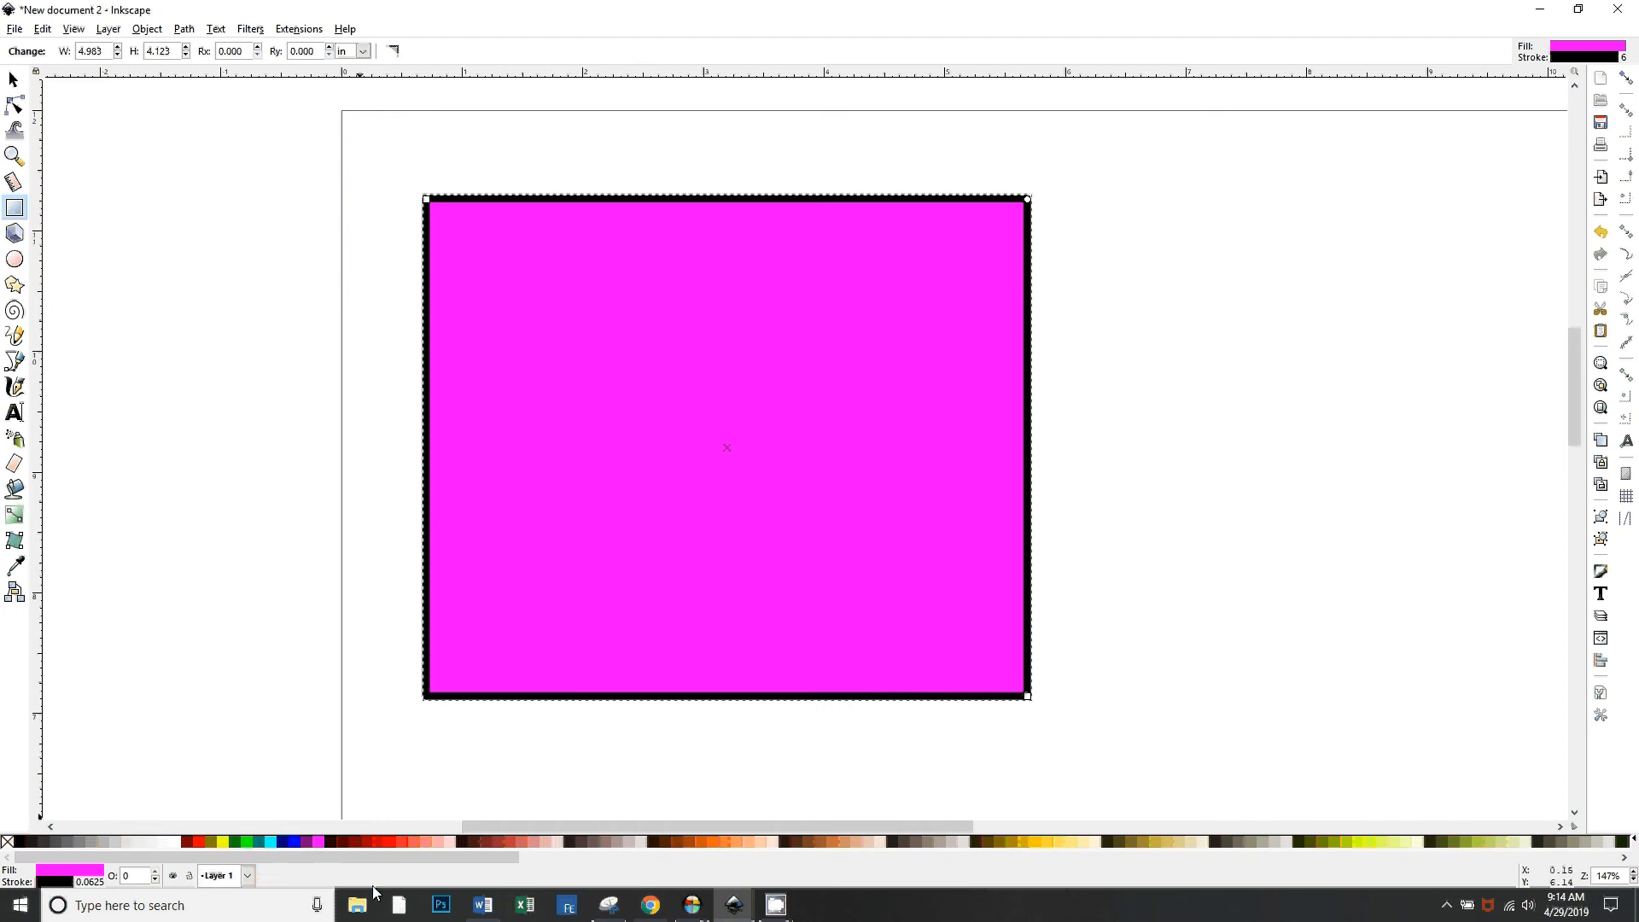
{"action": "left_click", "coordinate": [14, 80]}
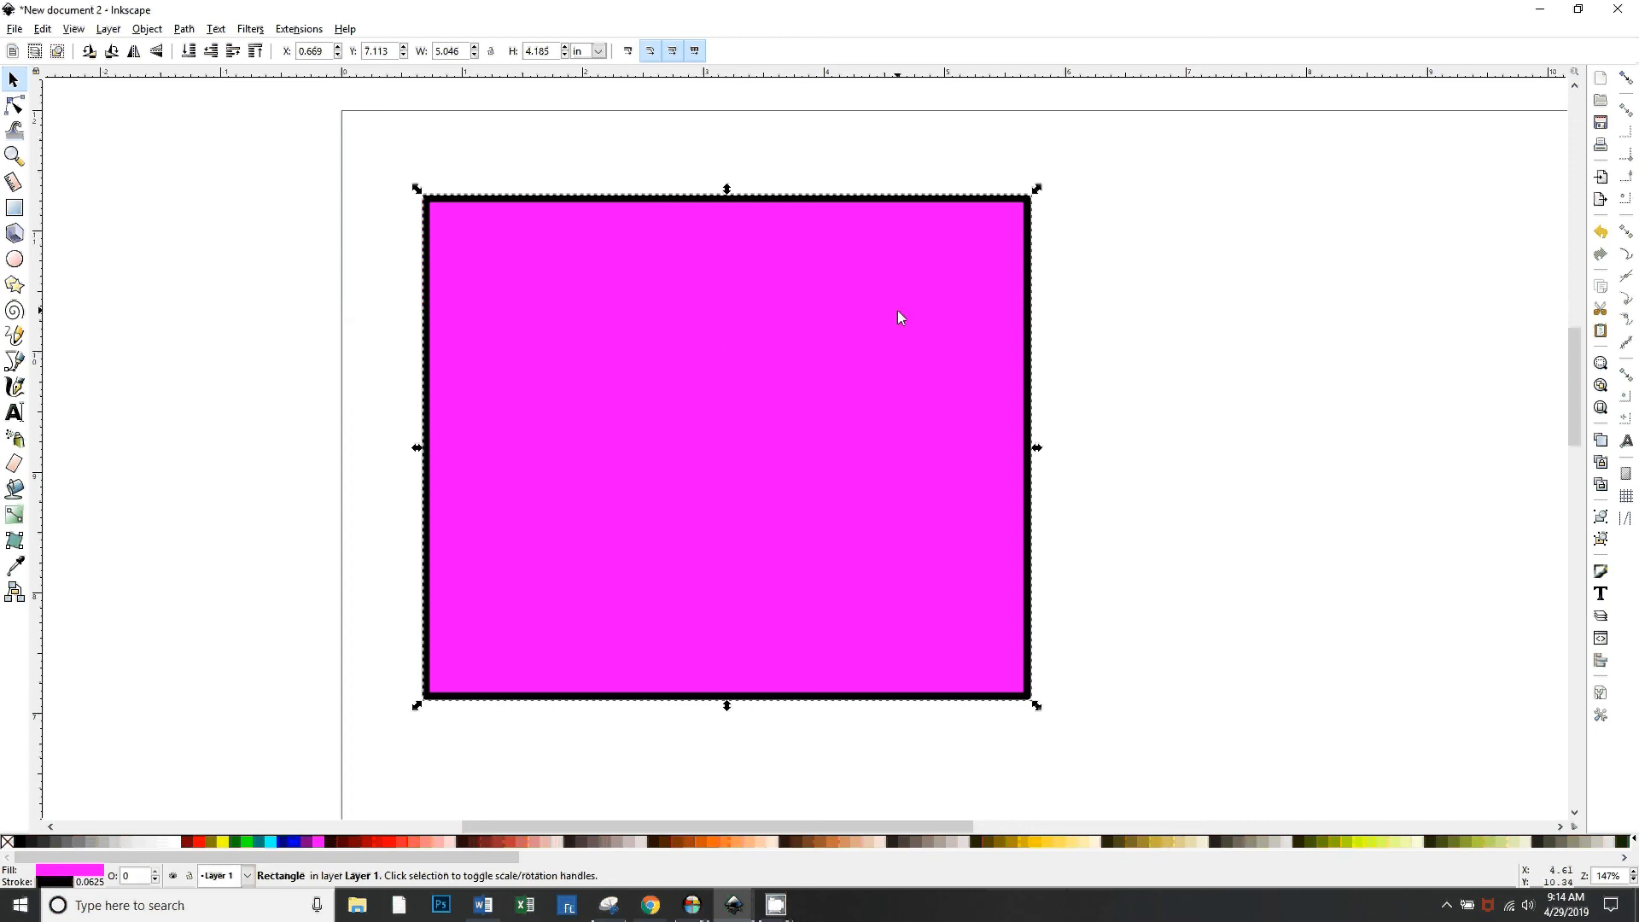
{"action": "left_click", "coordinate": [15, 211]}
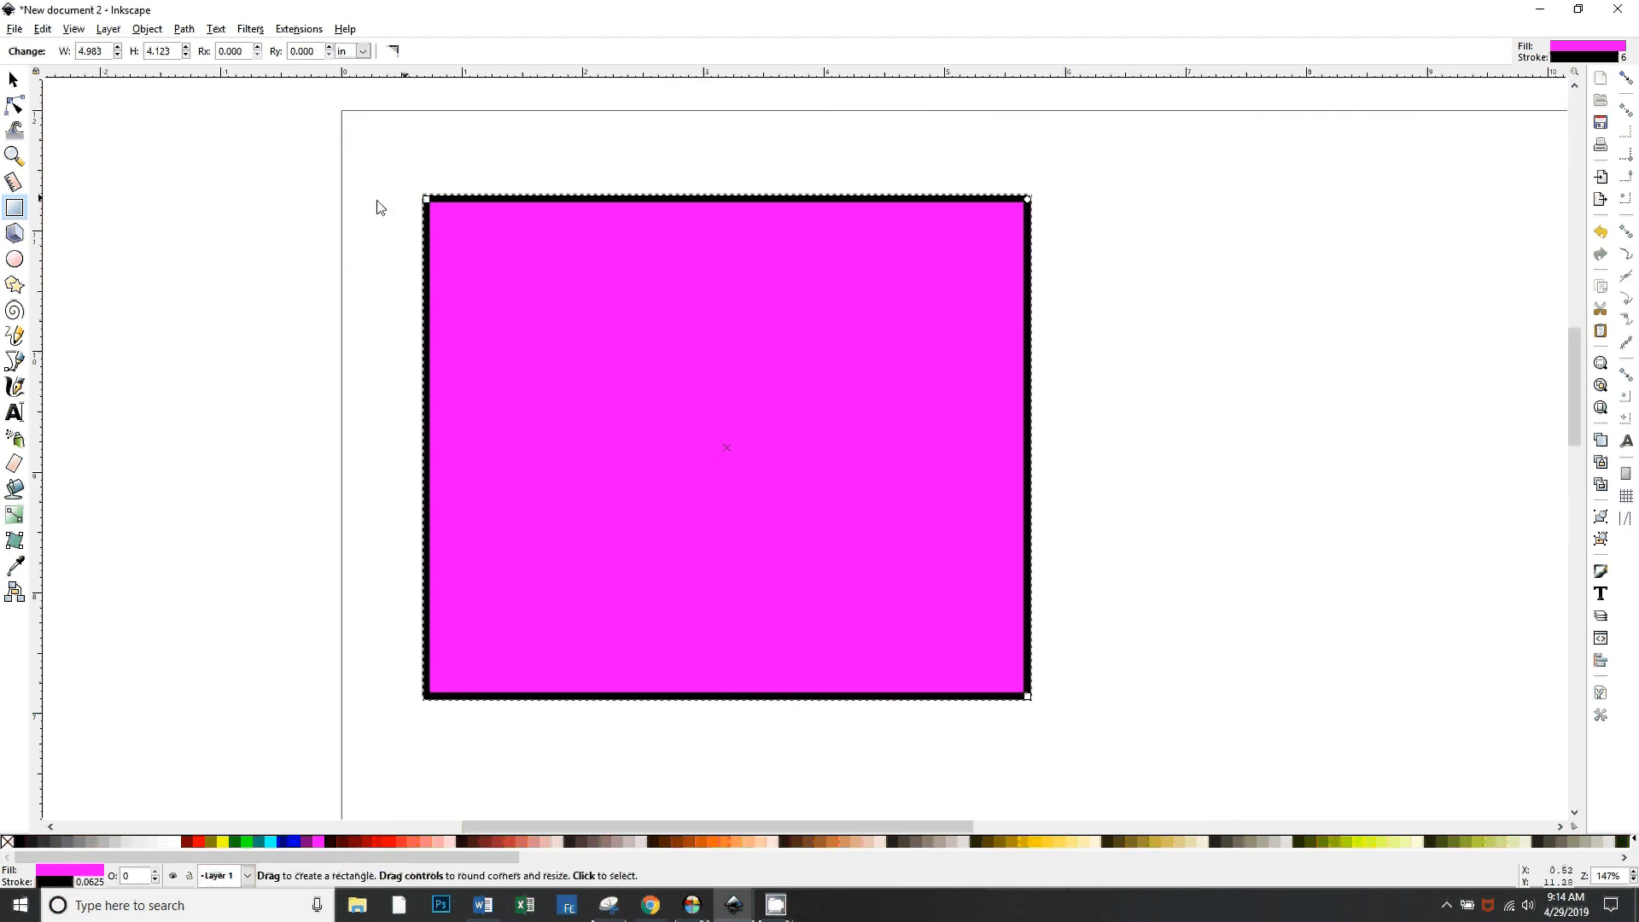
{"action": "mouse_move", "coordinate": [426, 199]}
{"action": "left_mouse_down"}
{"action": "mouse_move", "coordinate": [367, 158]}
{"action": "mouse_move", "coordinate": [420, 222]}
{"action": "mouse_move", "coordinate": [405, 188]}
{"action": "left_mouse_up"}
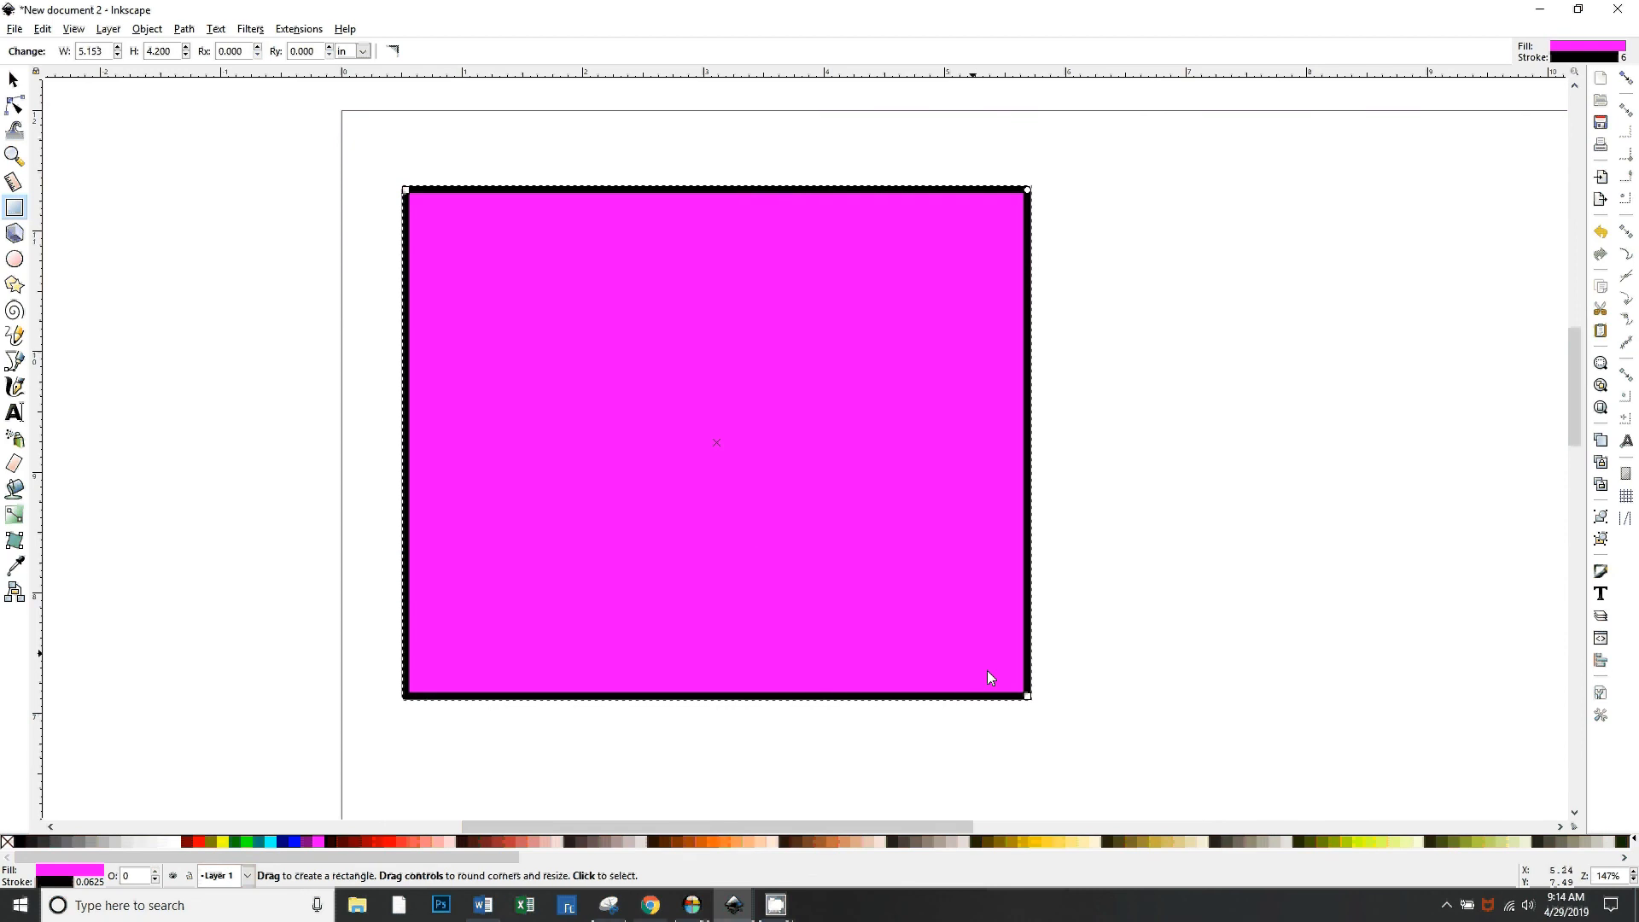
{"action": "left_click_drag", "start_coordinate": [1033, 711], "coordinate": [991, 721]}
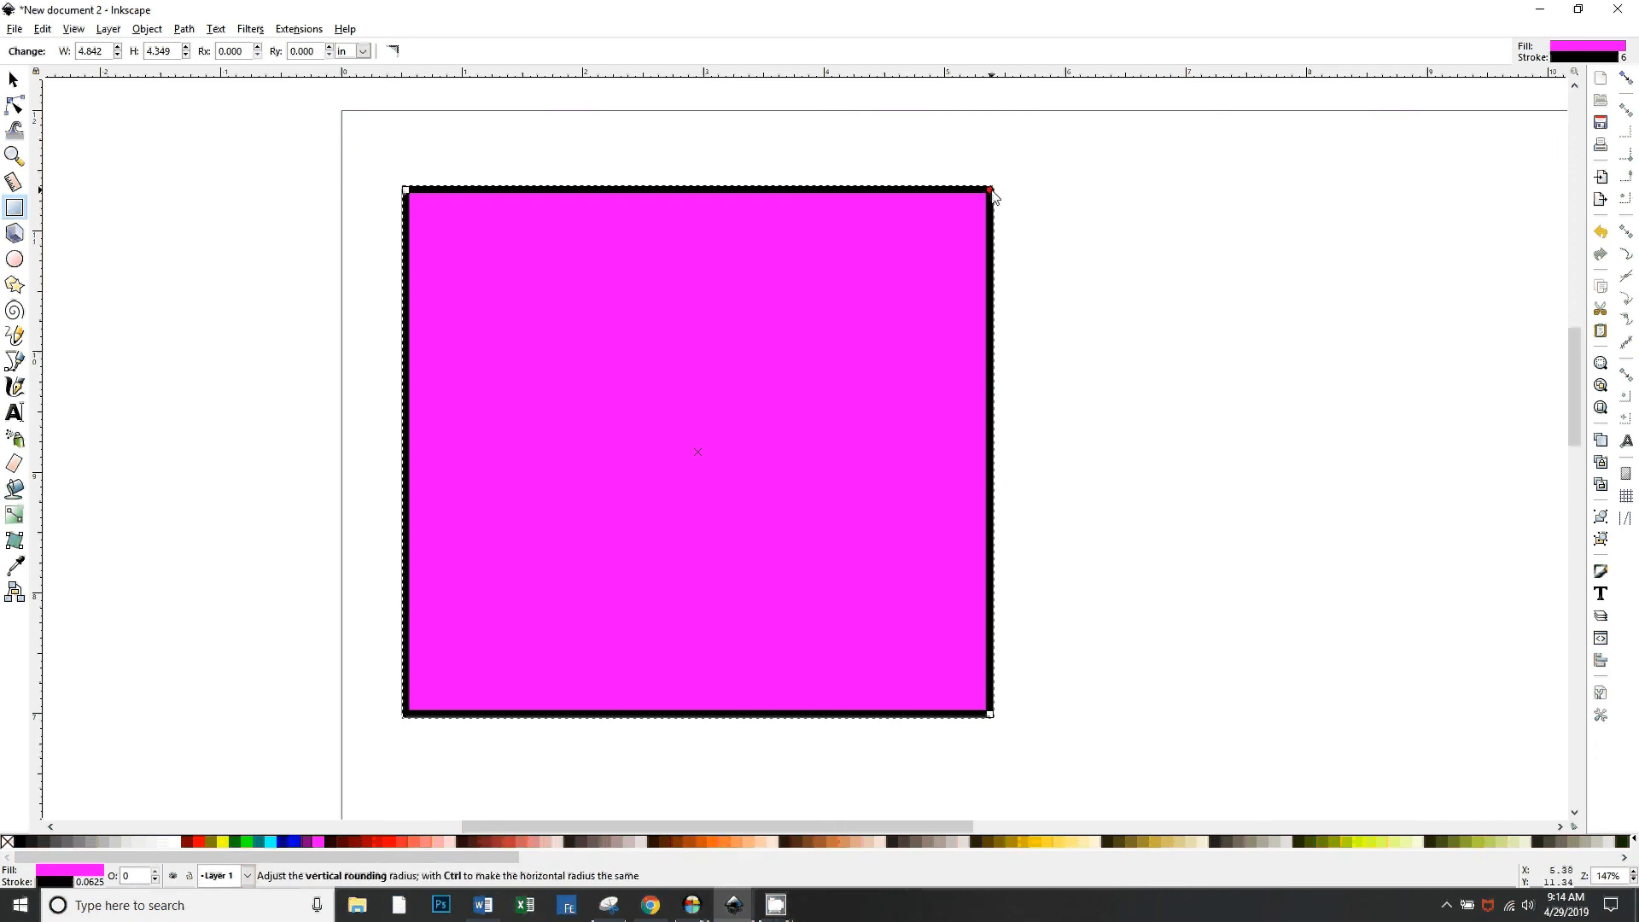
{"action": "left_click_drag", "start_coordinate": [993, 195], "coordinate": [999, 237]}
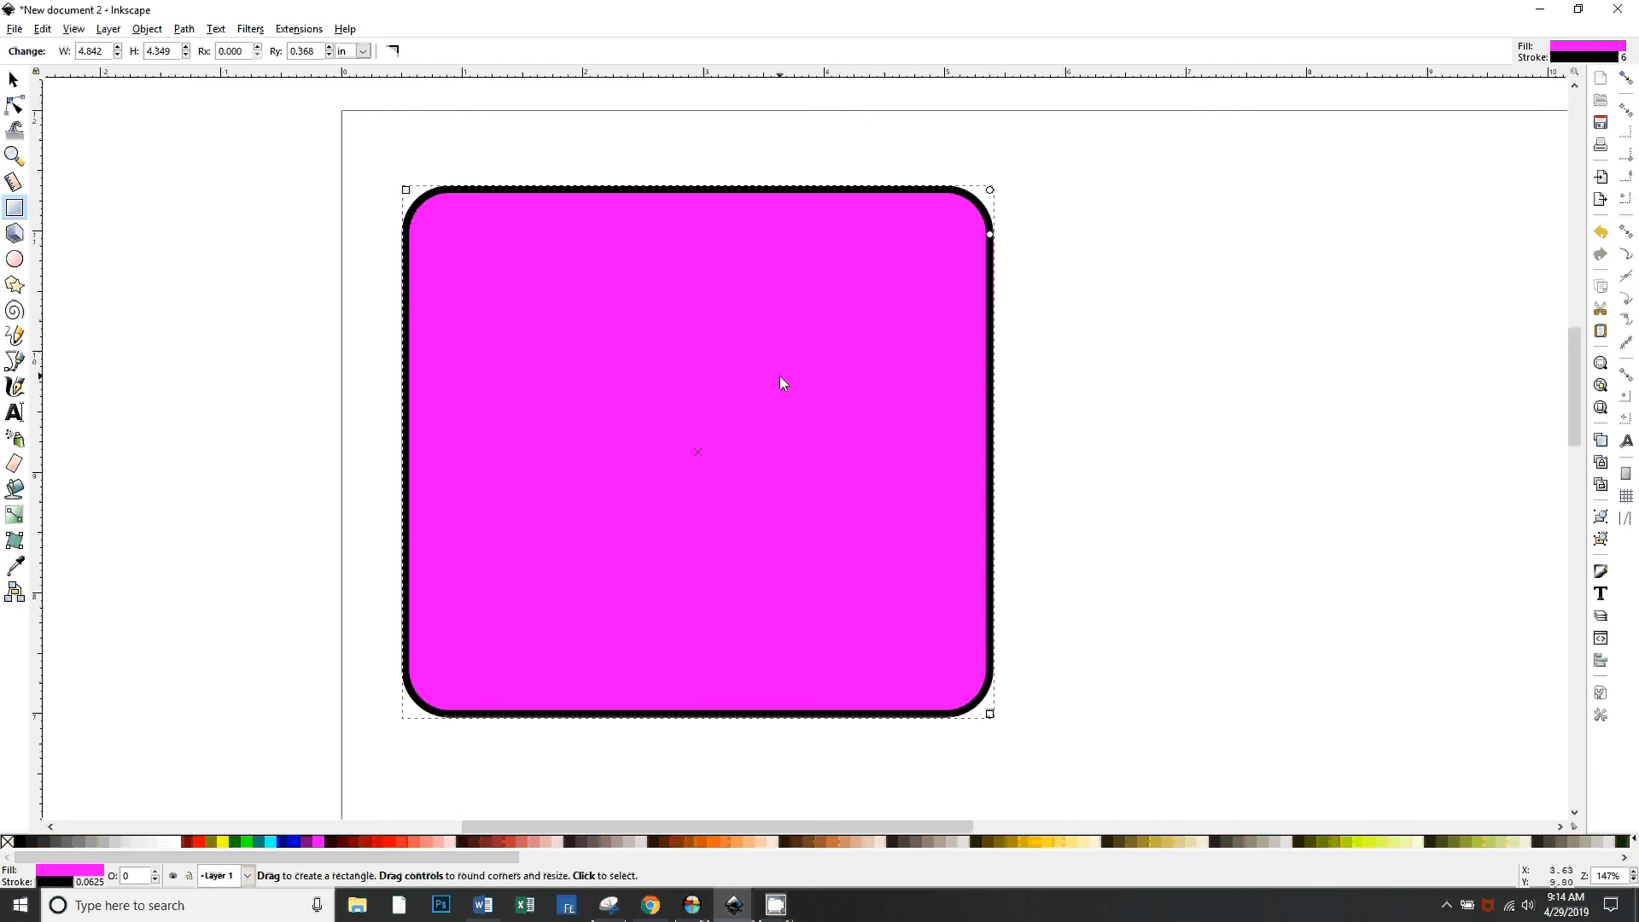
Set the rectangle's width to 5 in and its height to 4 in
{"action": "triple_click", "coordinate": [94, 53]}
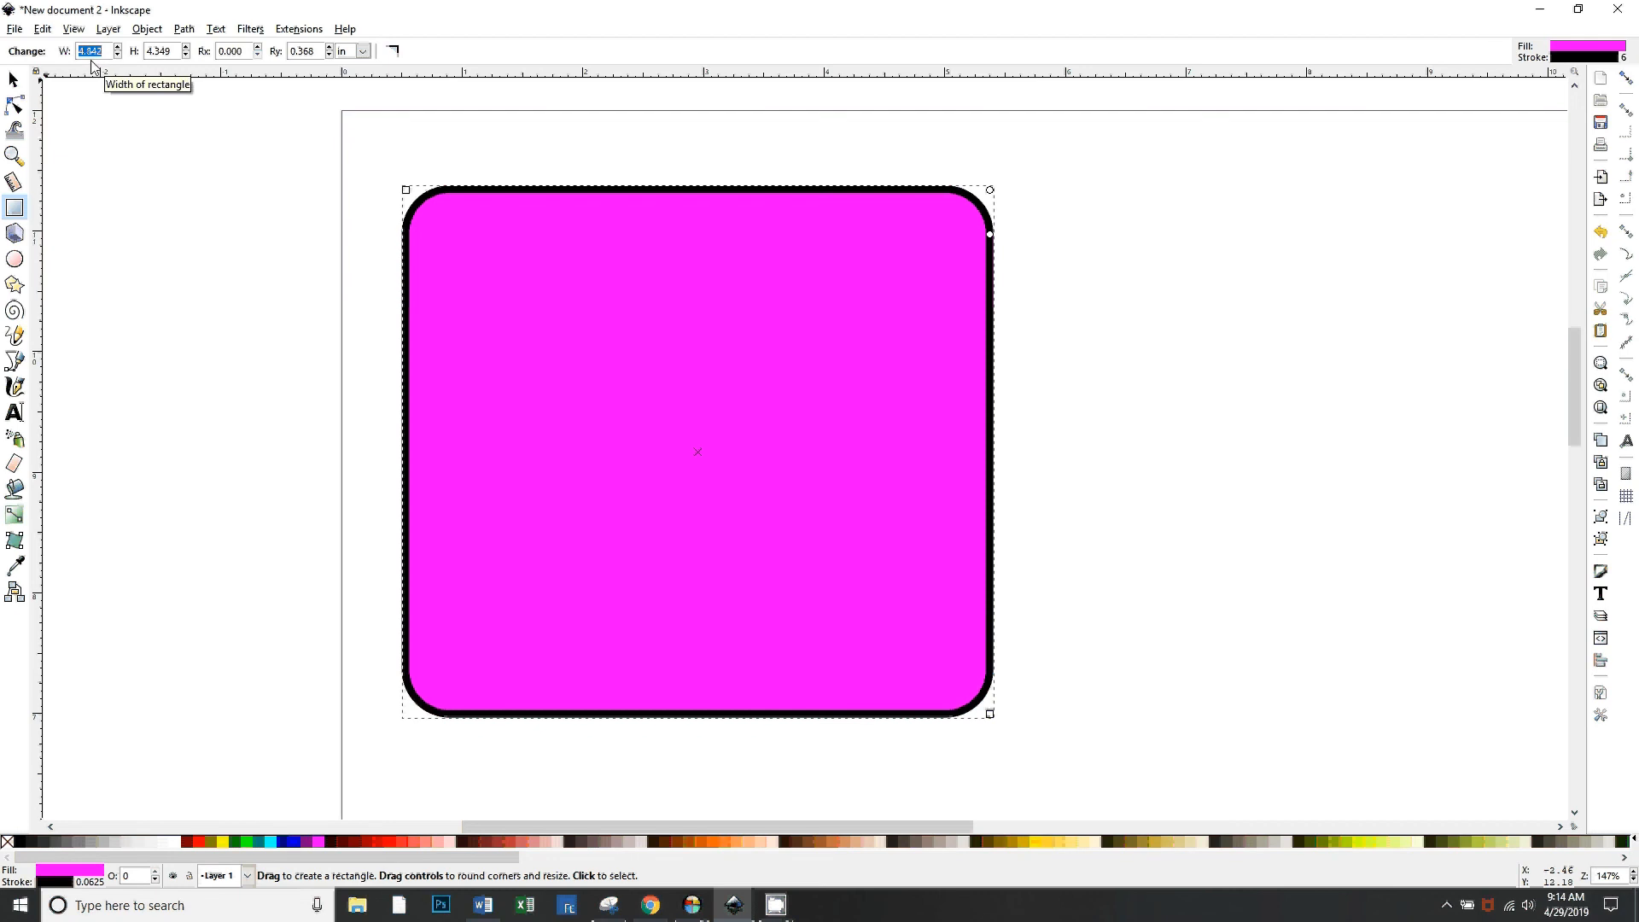
{"action": "type", "text": "5"}
{"action": "triple_click", "coordinate": [163, 53]}
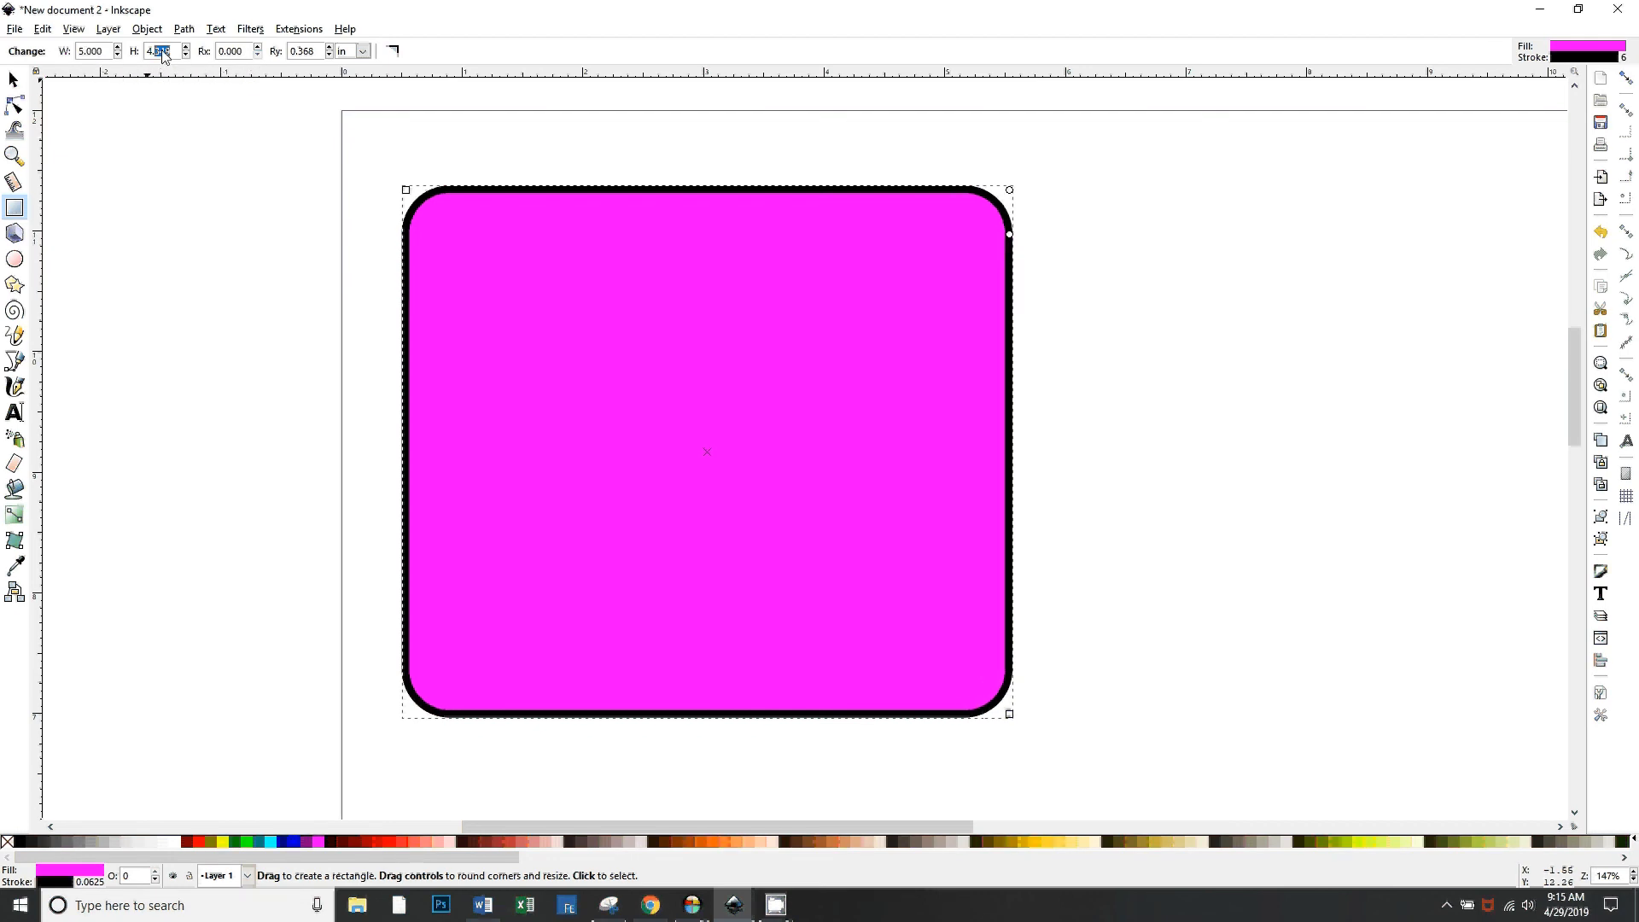
{"action": "type", "text": "4"}
{"action": "key", "text": "Return"}
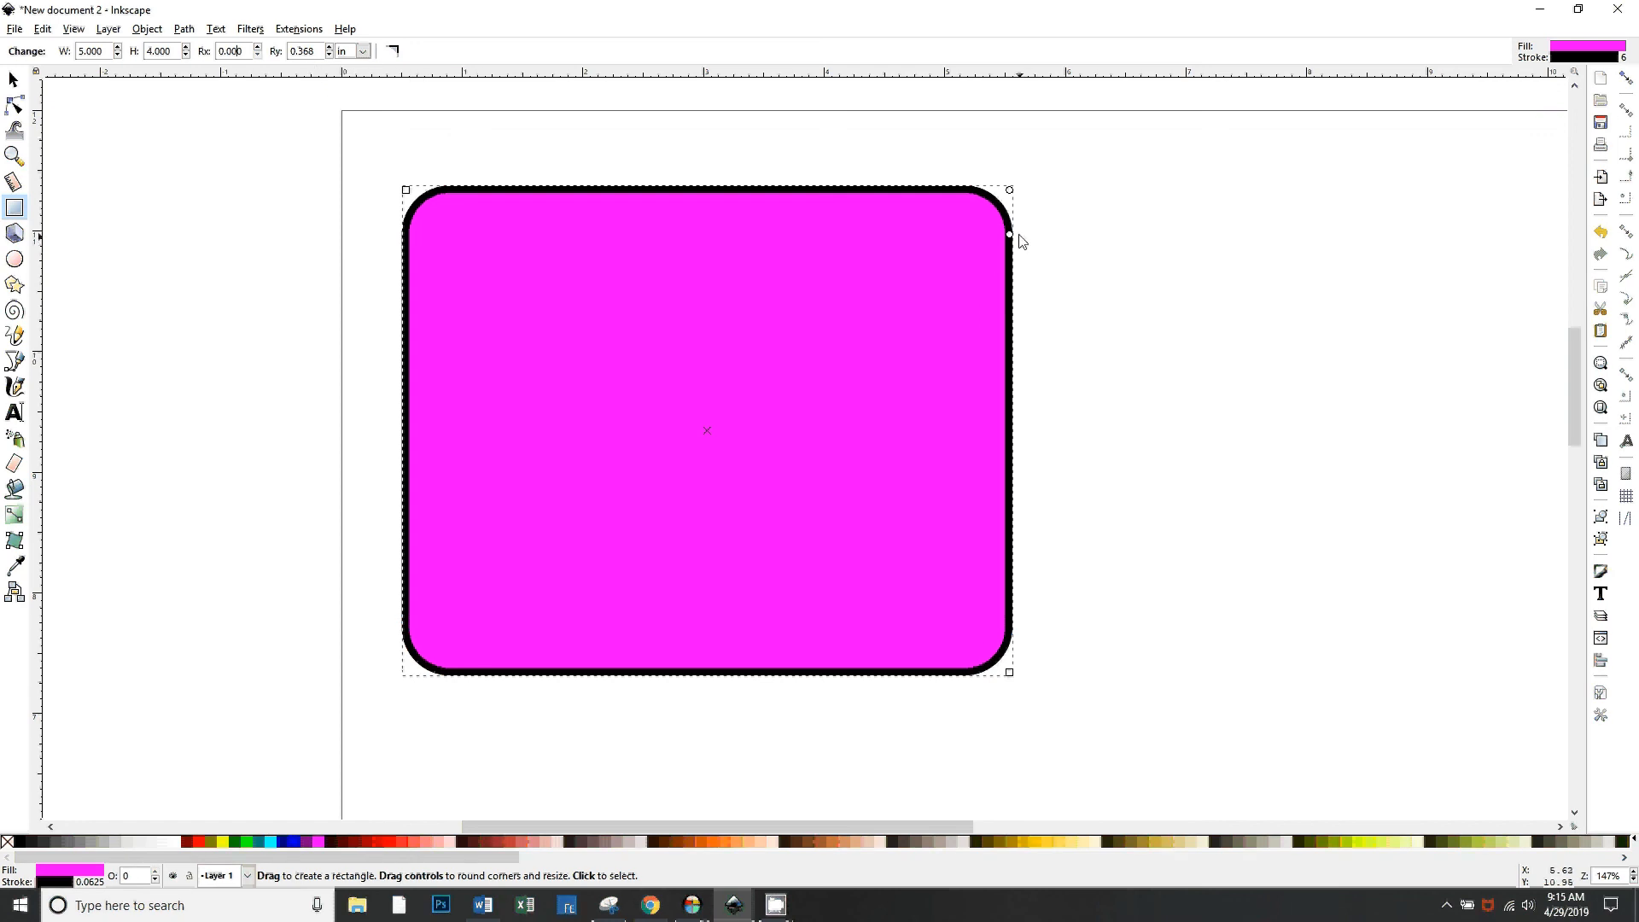
Round the rectangle's corners with a vertical radius of about 0.75 in and a horizontal radius of 3 in
{"action": "left_click_drag", "start_coordinate": [1011, 236], "coordinate": [1010, 241]}
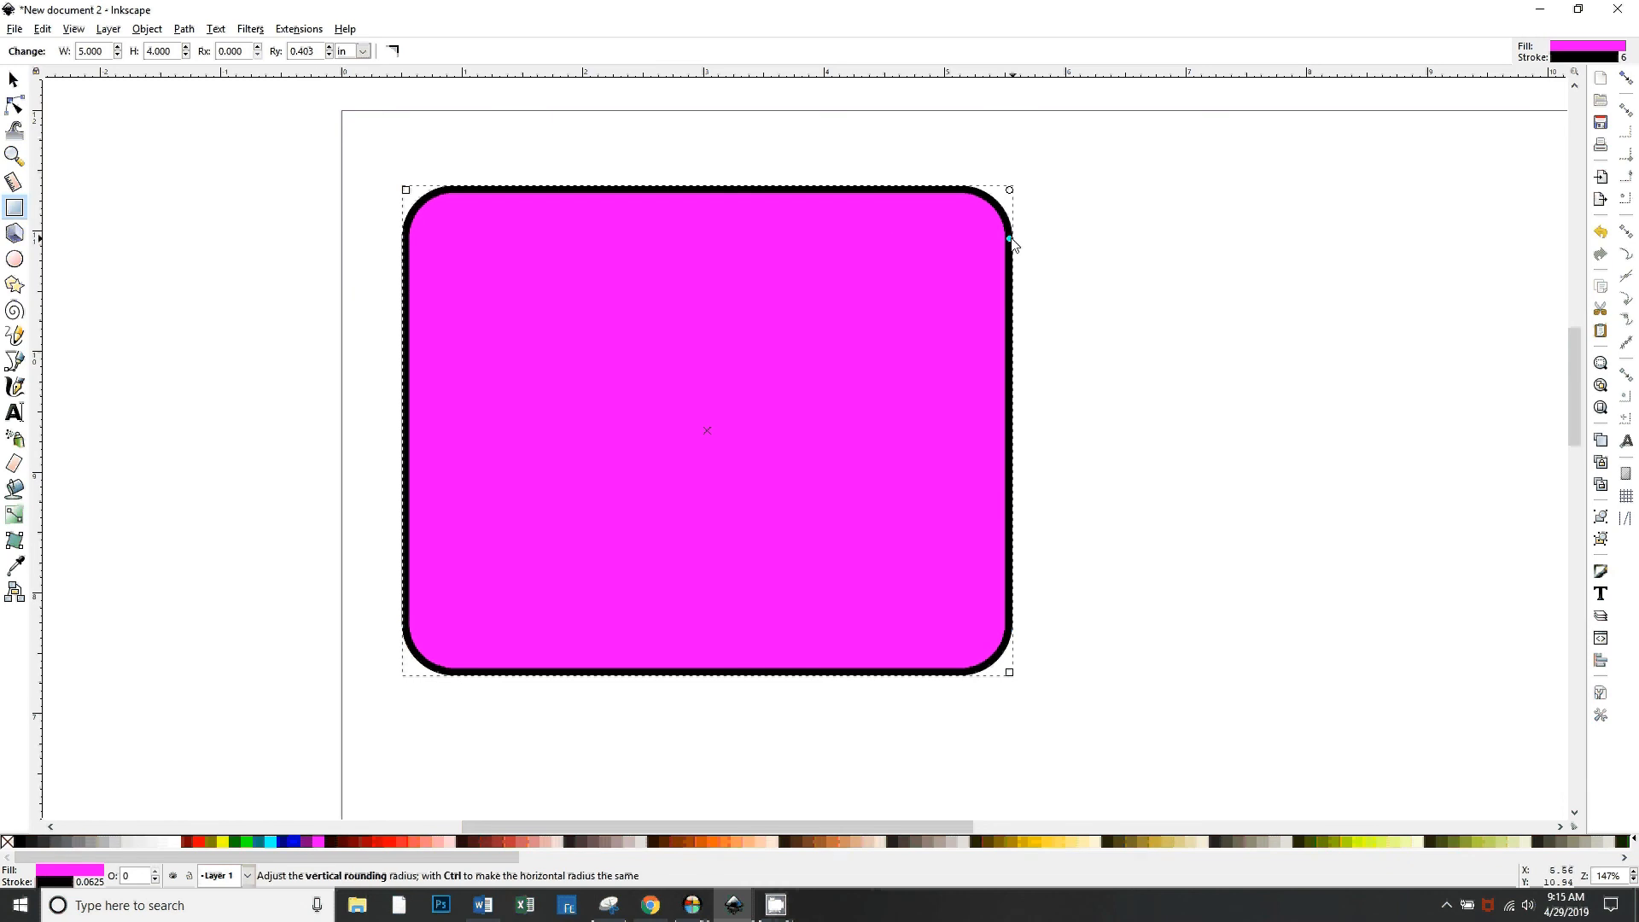
{"action": "left_click_drag", "start_coordinate": [1011, 239], "coordinate": [1010, 280]}
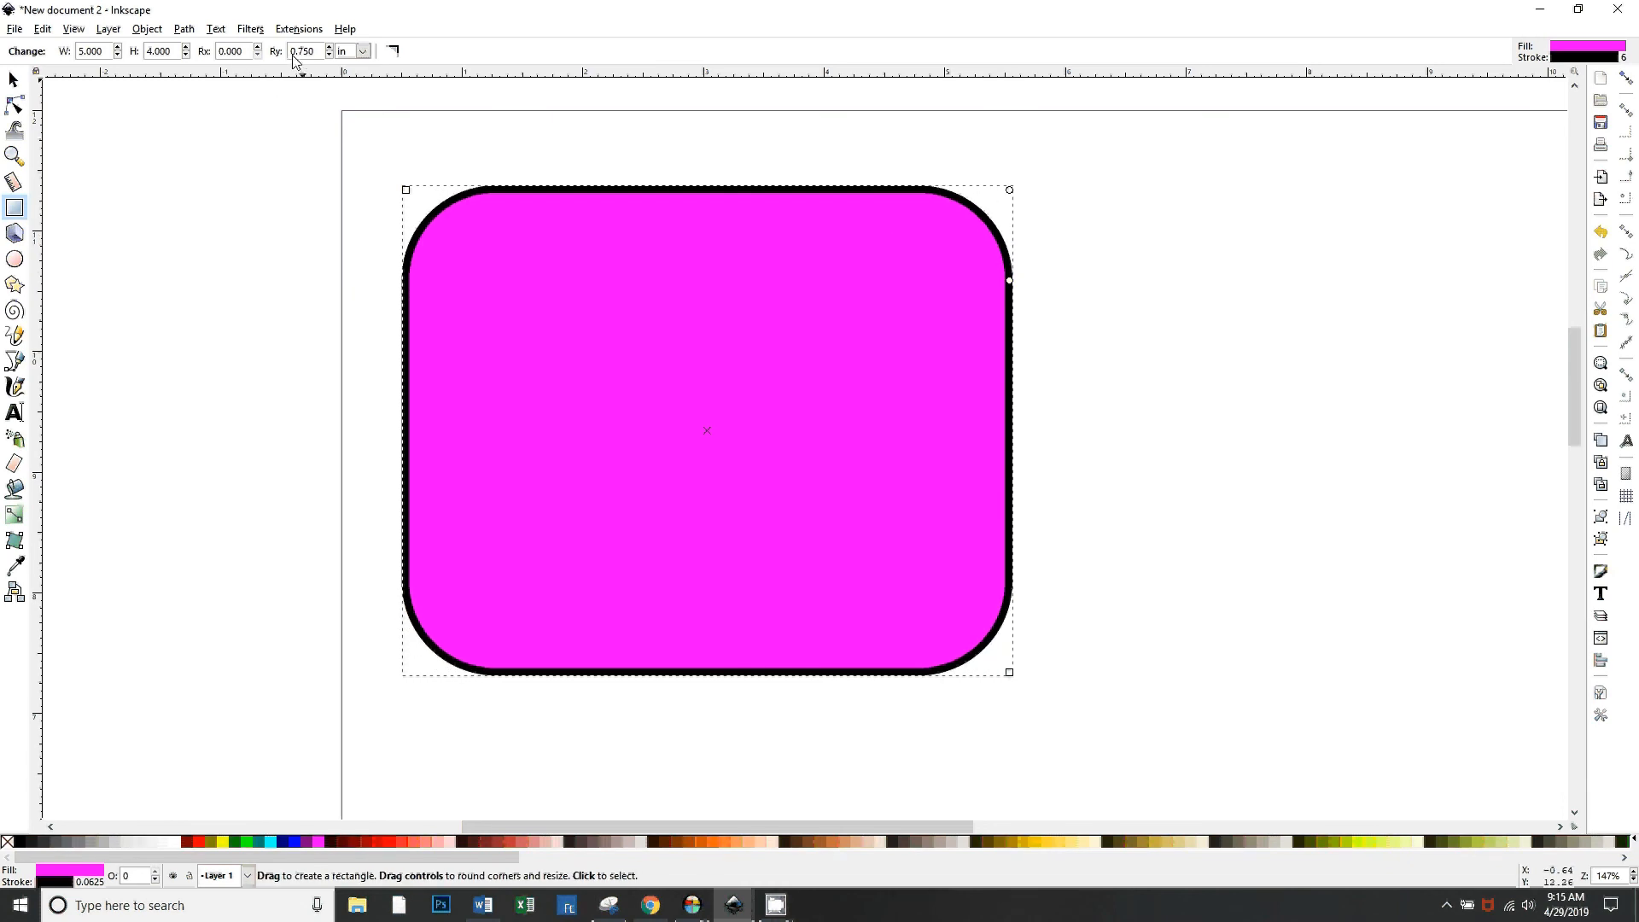
{"action": "double_click", "coordinate": [234, 52]}
{"action": "type", "text": "3"}
{"action": "key", "text": "Tab"}
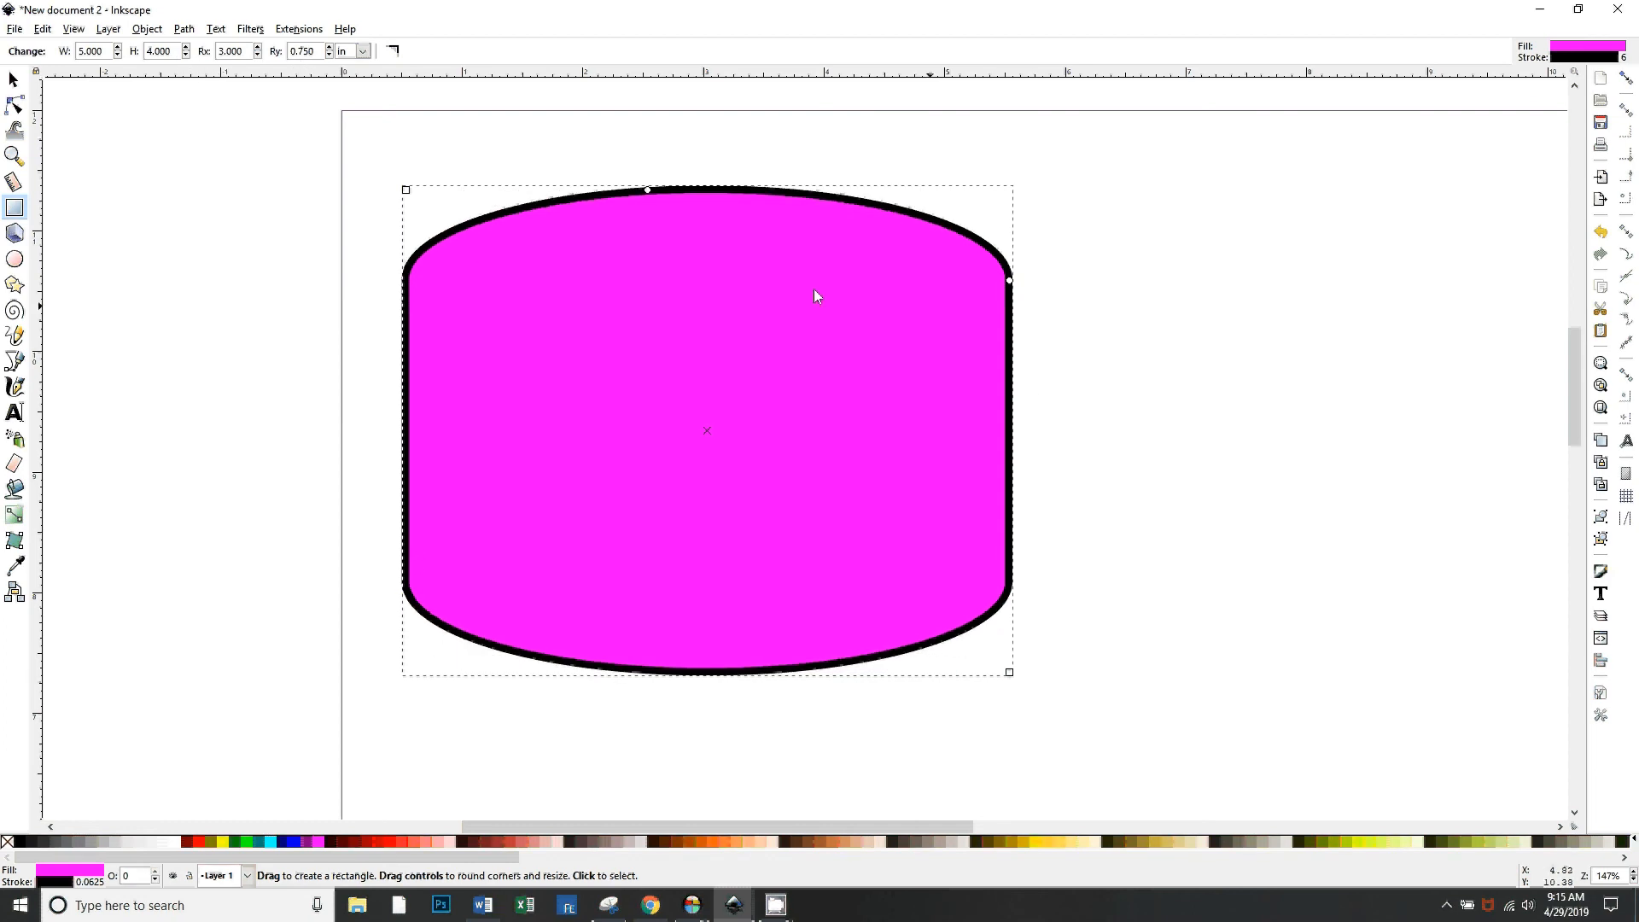
Reshape the corners with the rounding handles to about 1.2 in horizontal and 0.04 in vertical radius, and deselect the rectangle
{"action": "left_click_drag", "start_coordinate": [649, 191], "coordinate": [1011, 190]}
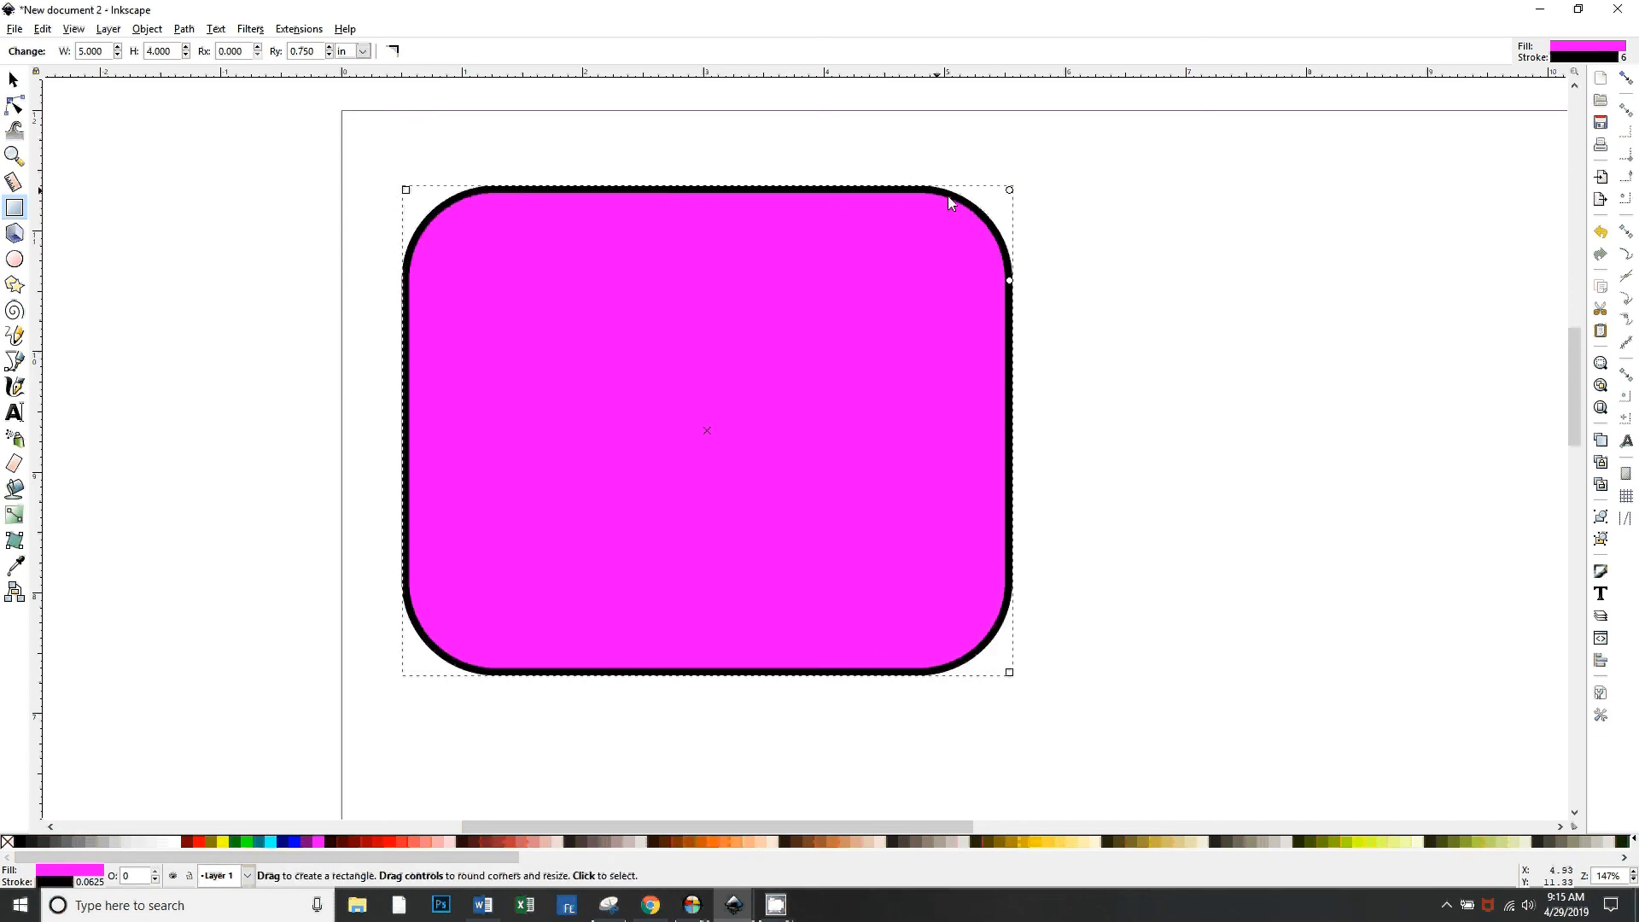
{"action": "left_click_drag", "start_coordinate": [1013, 280], "coordinate": [865, 190]}
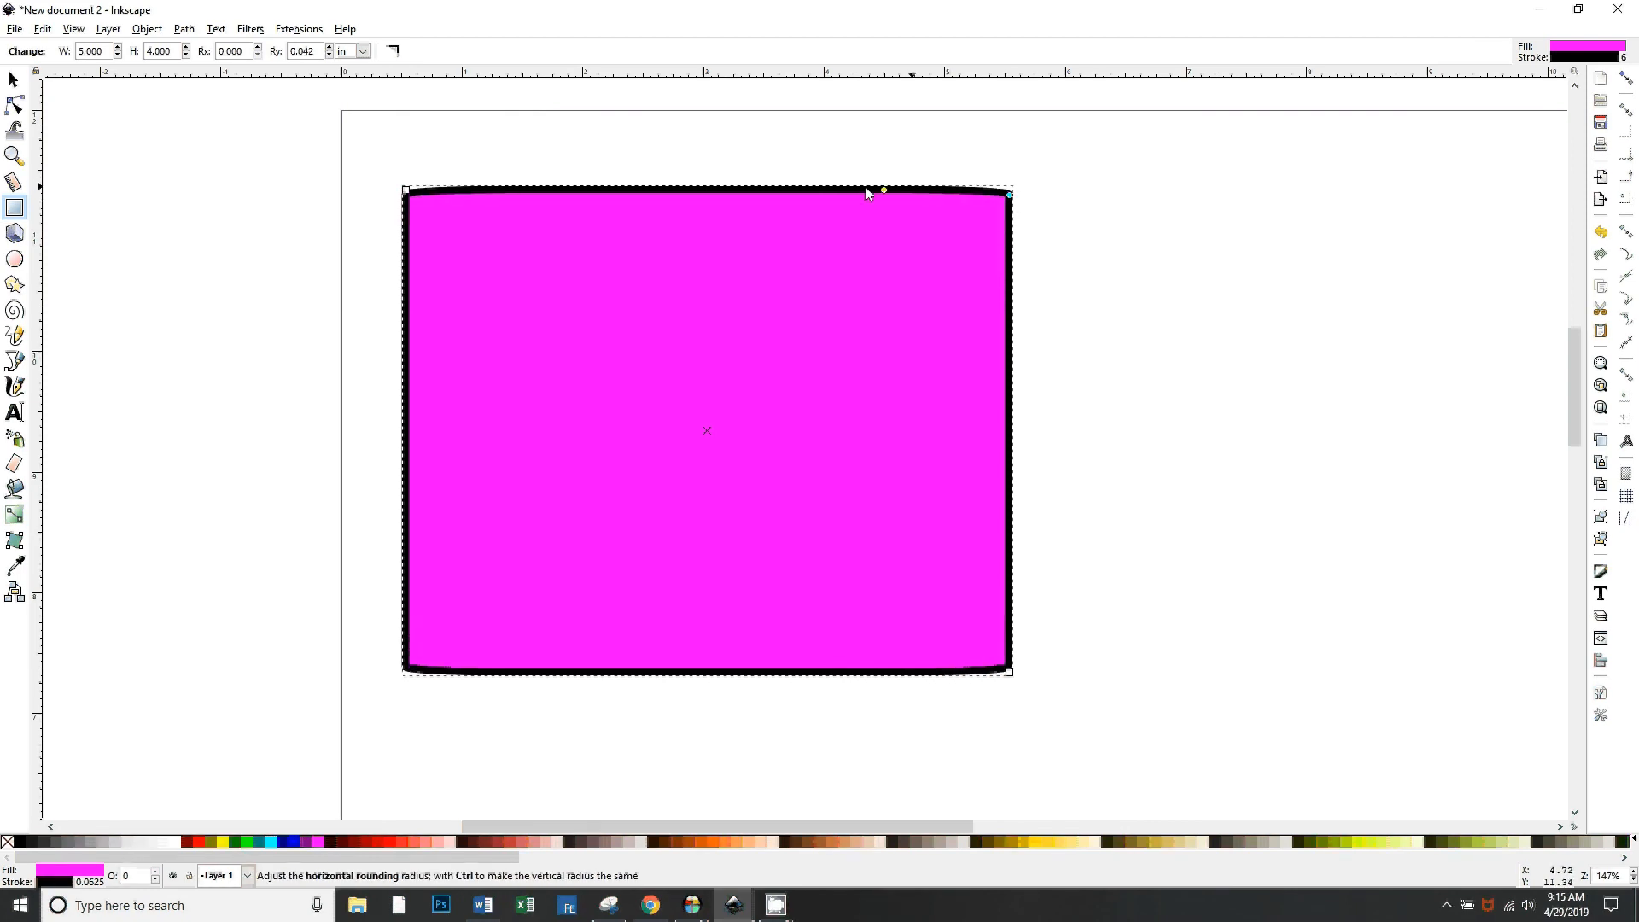
{"action": "left_click", "coordinate": [1021, 232]}
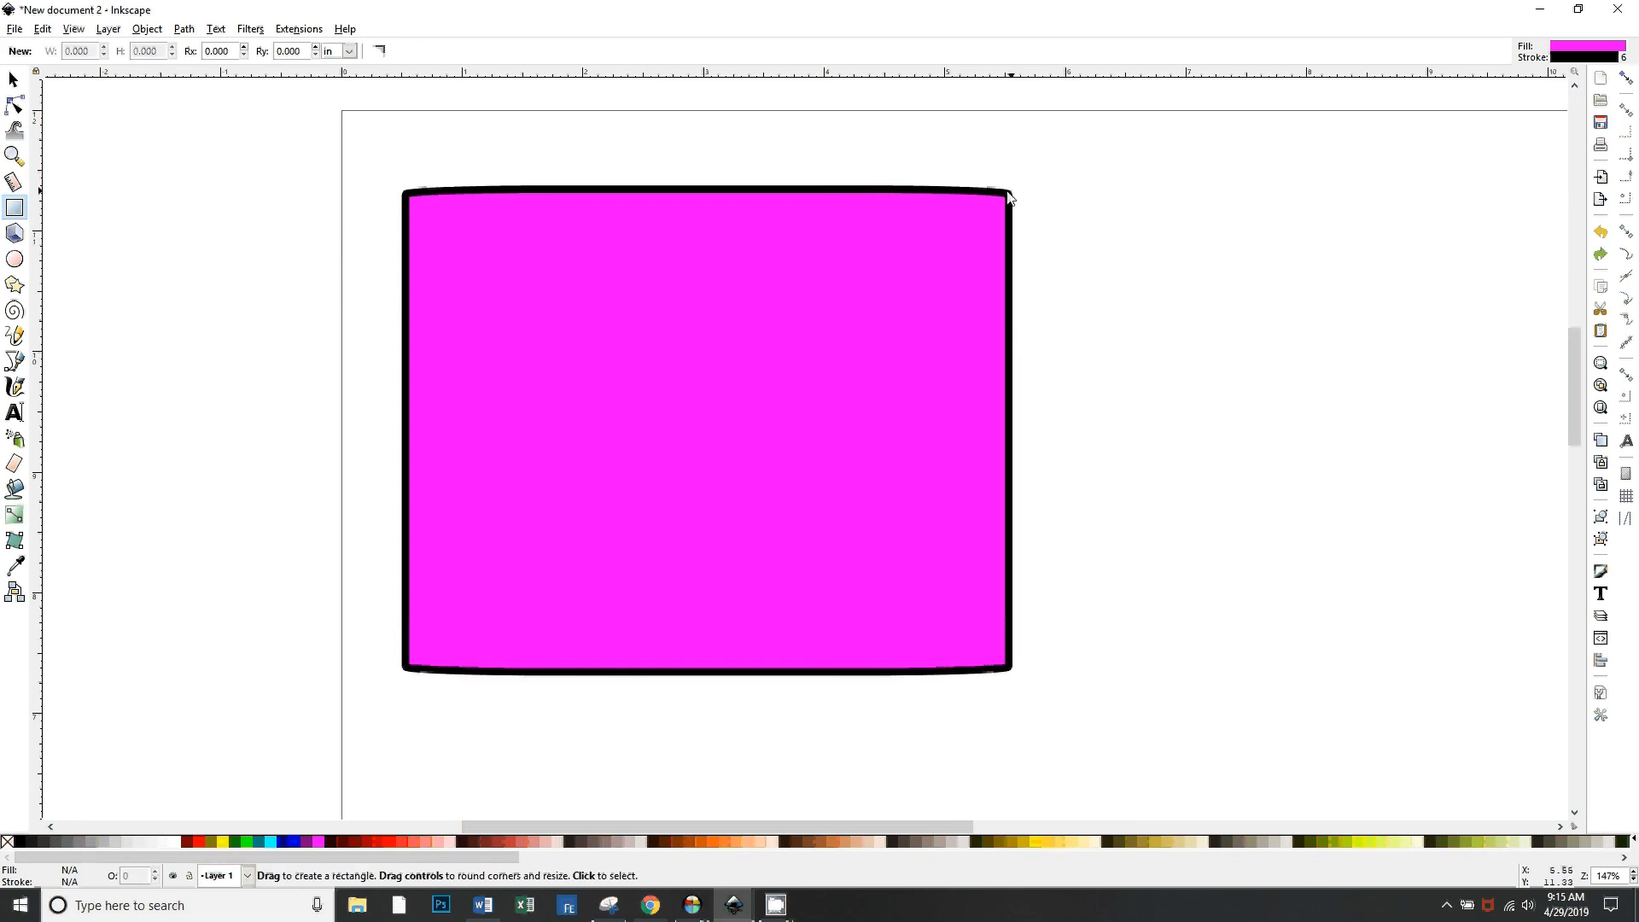
Reselect the rectangle for shape editing and set both corner radii to 0 for square corners
{"action": "left_click", "coordinate": [15, 81]}
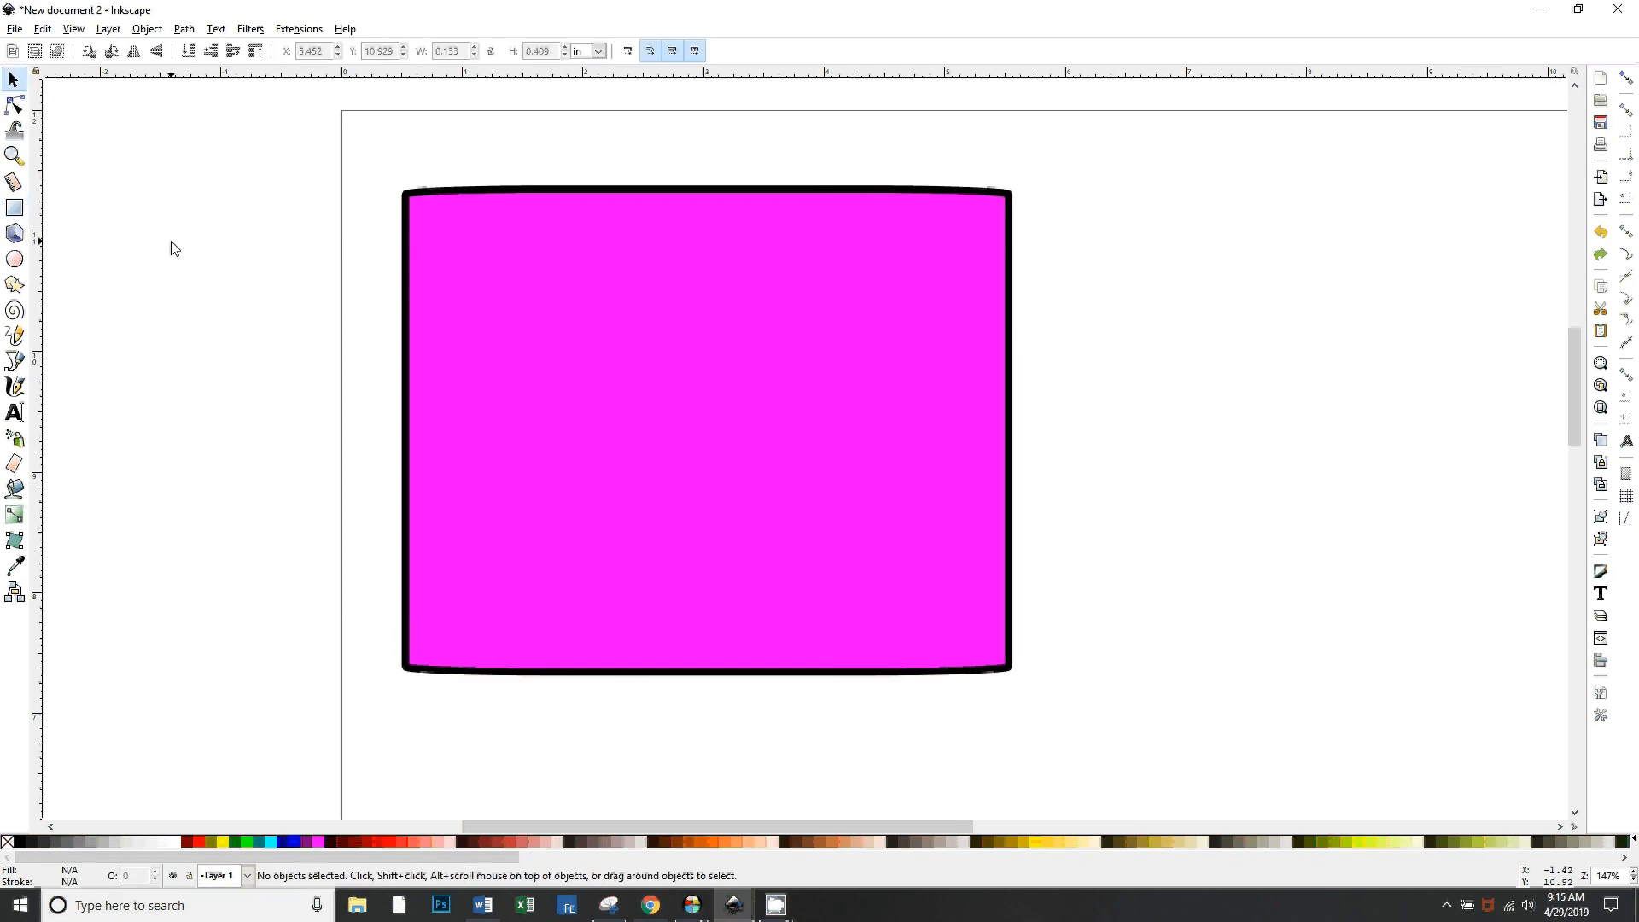
{"action": "left_click", "coordinate": [14, 208]}
{"action": "left_click", "coordinate": [571, 313]}
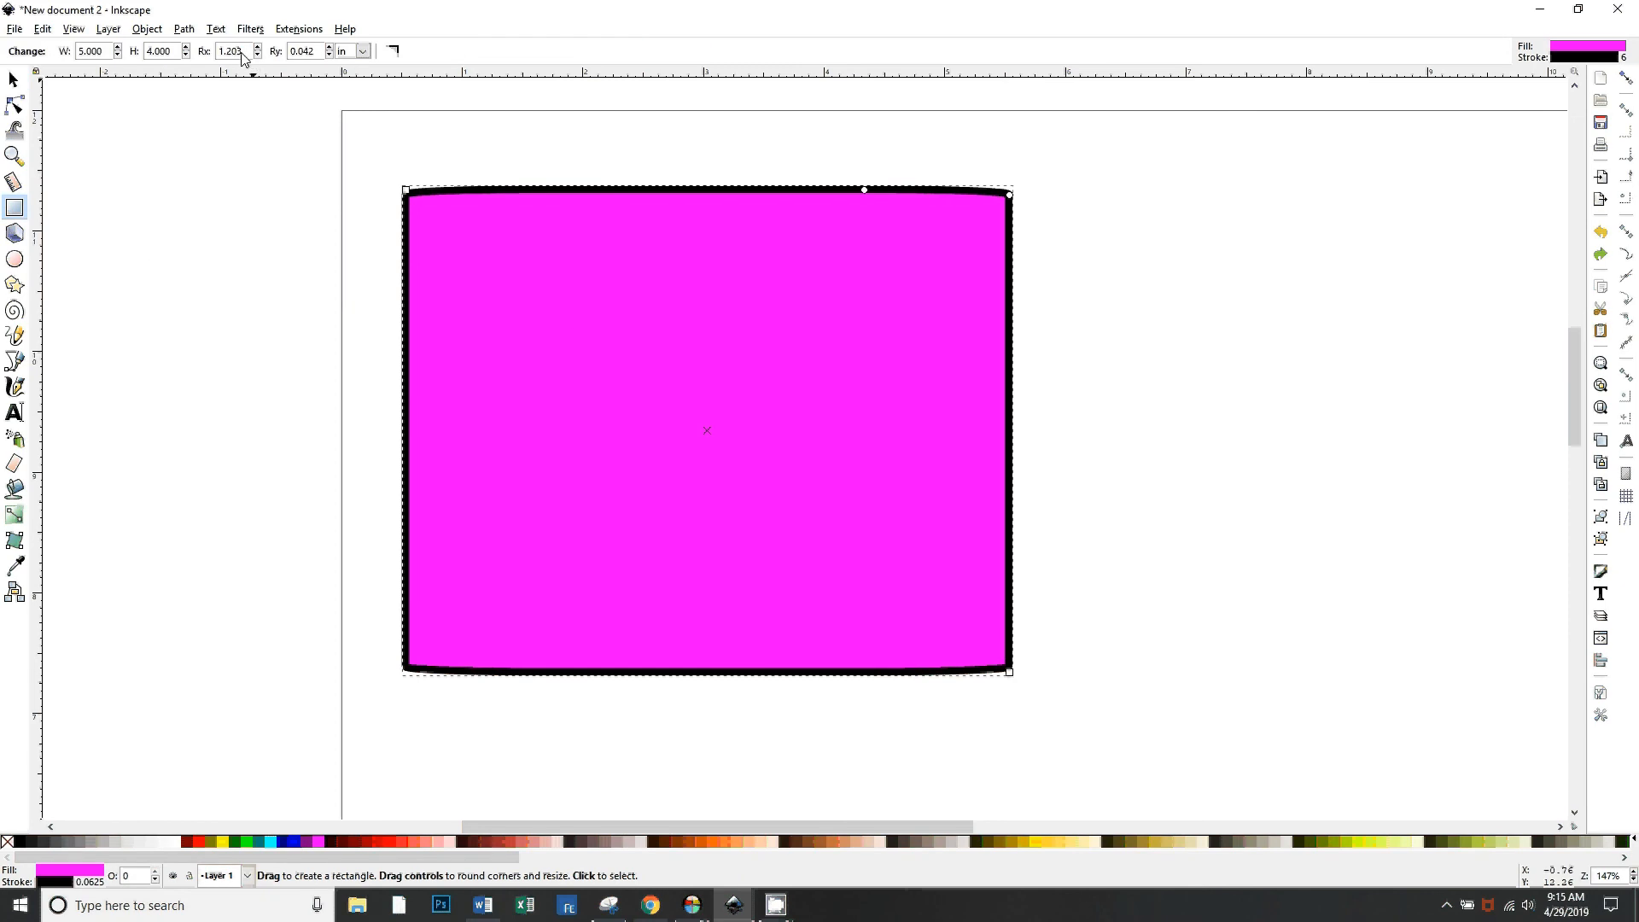
{"action": "left_click_drag", "start_coordinate": [250, 51], "coordinate": [113, 48]}
{"action": "type", "text": "0"}
{"action": "key", "text": "Tab"}
{"action": "type", "text": "0"}
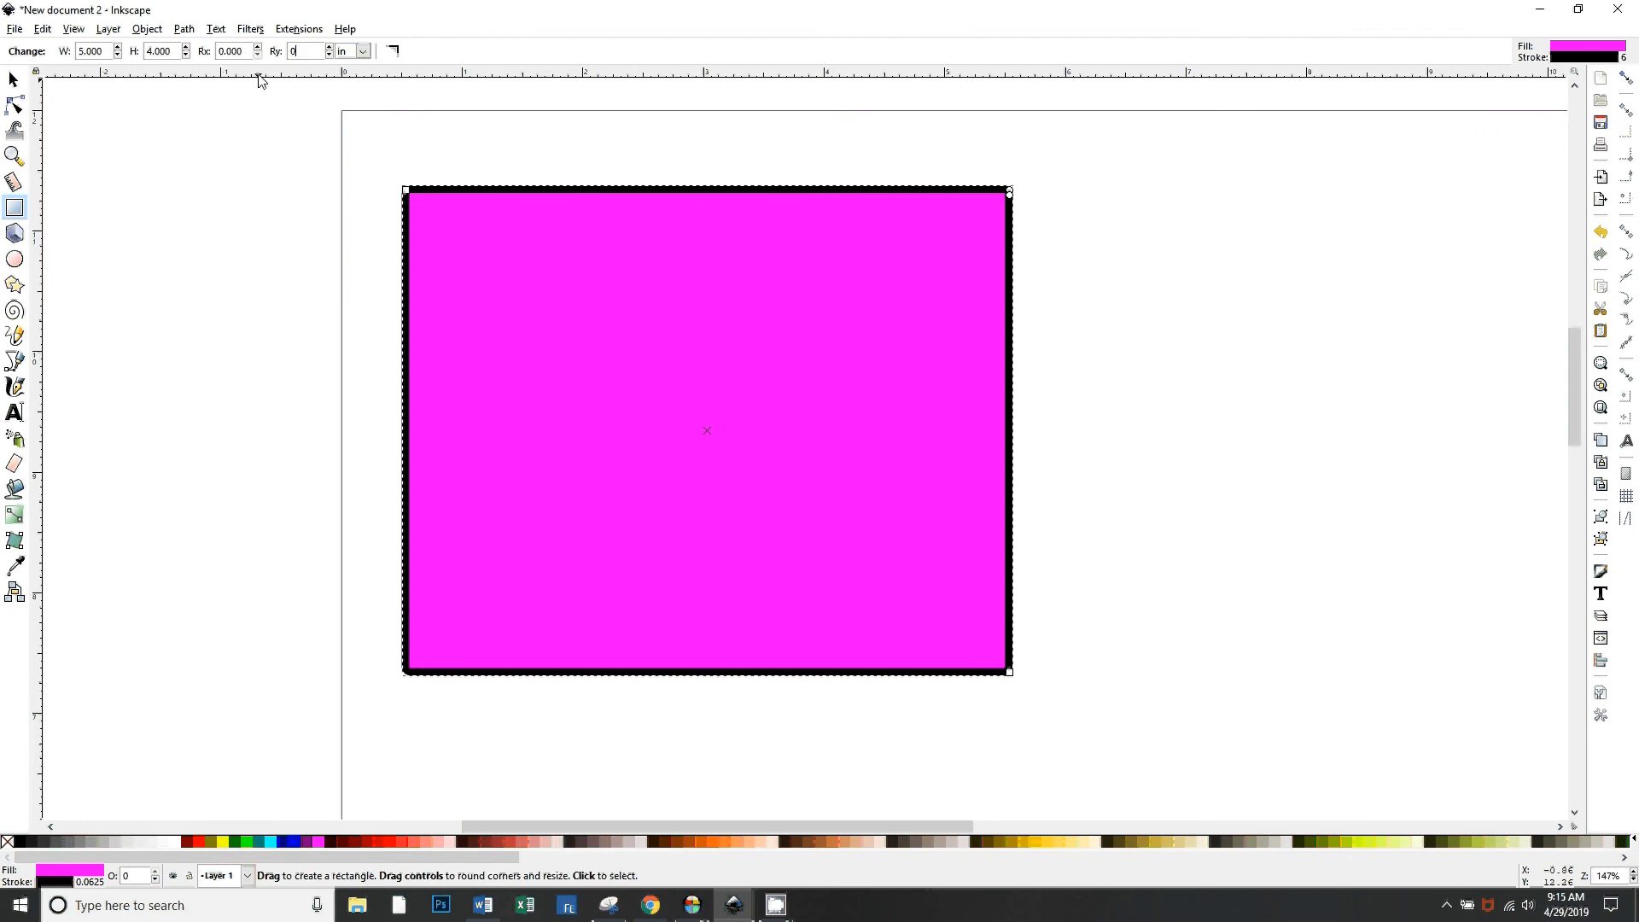
Move the rectangle slightly right and down to about X 0.697, Y 7.215 in, and change its fill to red
{"action": "left_click", "coordinate": [13, 80]}
{"action": "left_click_drag", "start_coordinate": [653, 396], "coordinate": [666, 442]}
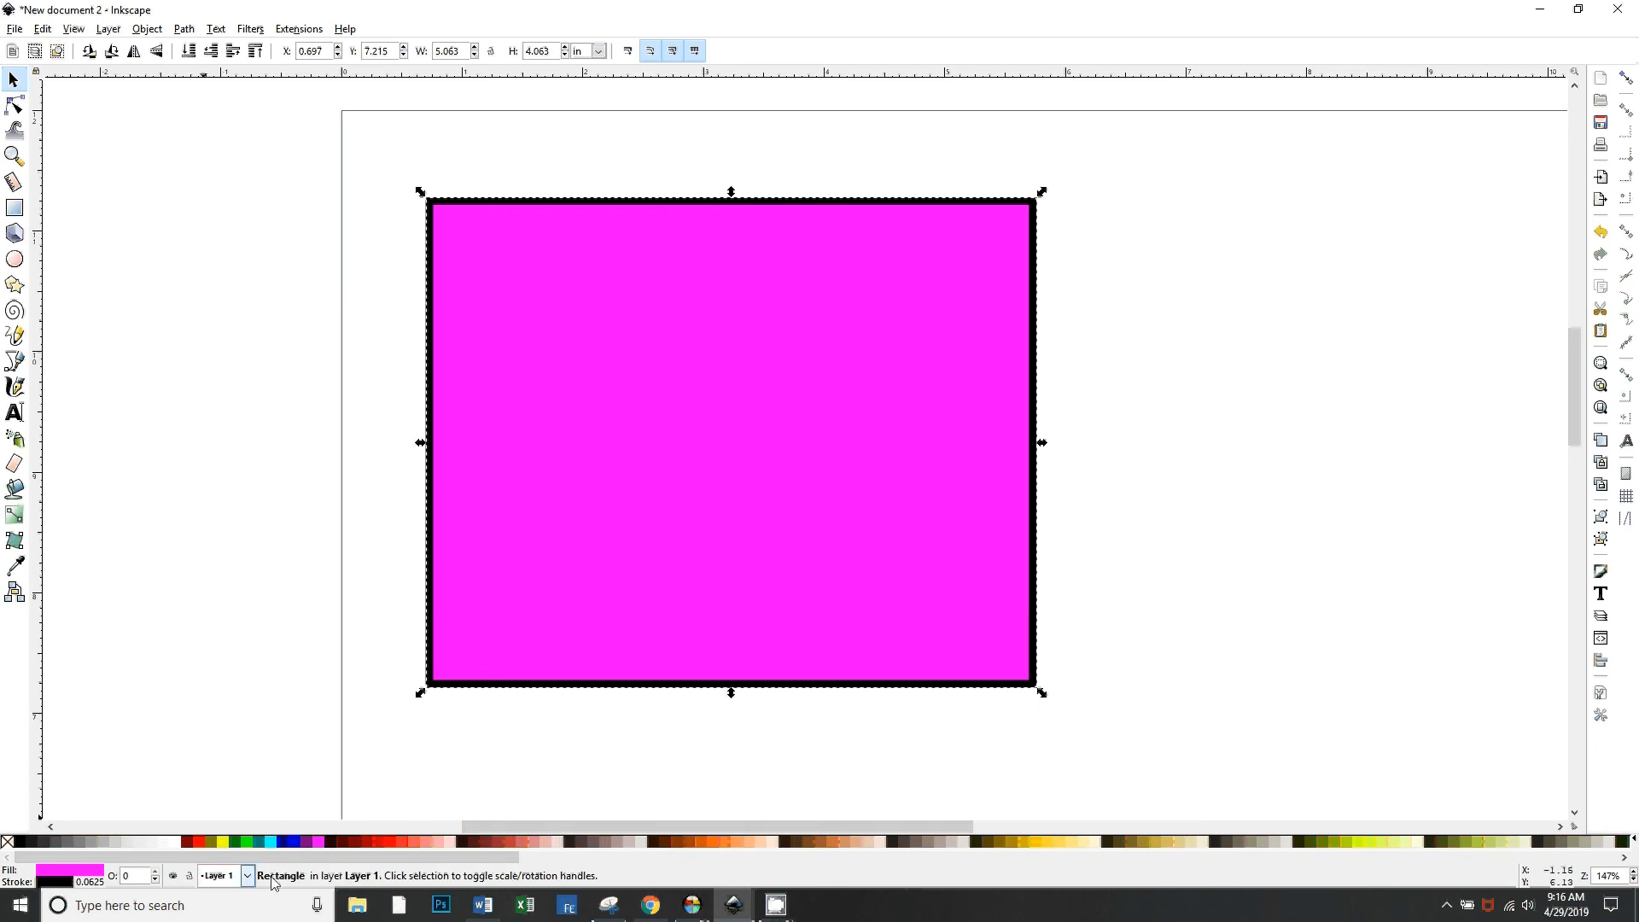
{"action": "left_click", "coordinate": [396, 844]}
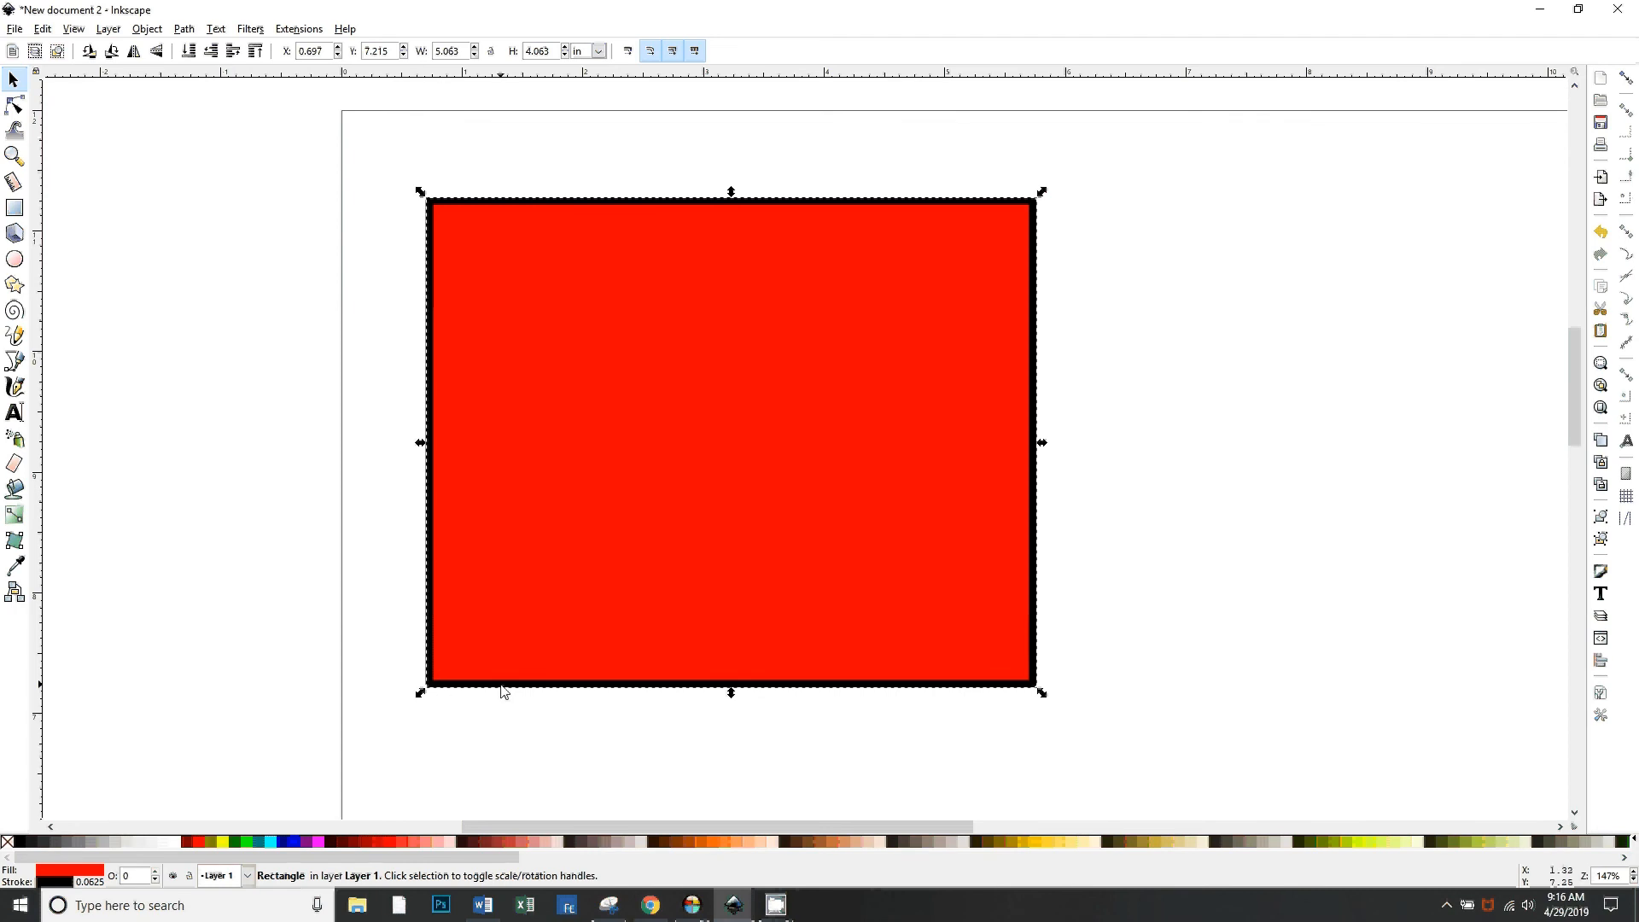
Try yellow and light red outlines on the rectangle, settle on brown, and deselect it
{"action": "left_click", "coordinate": [226, 847], "text": "shift"}
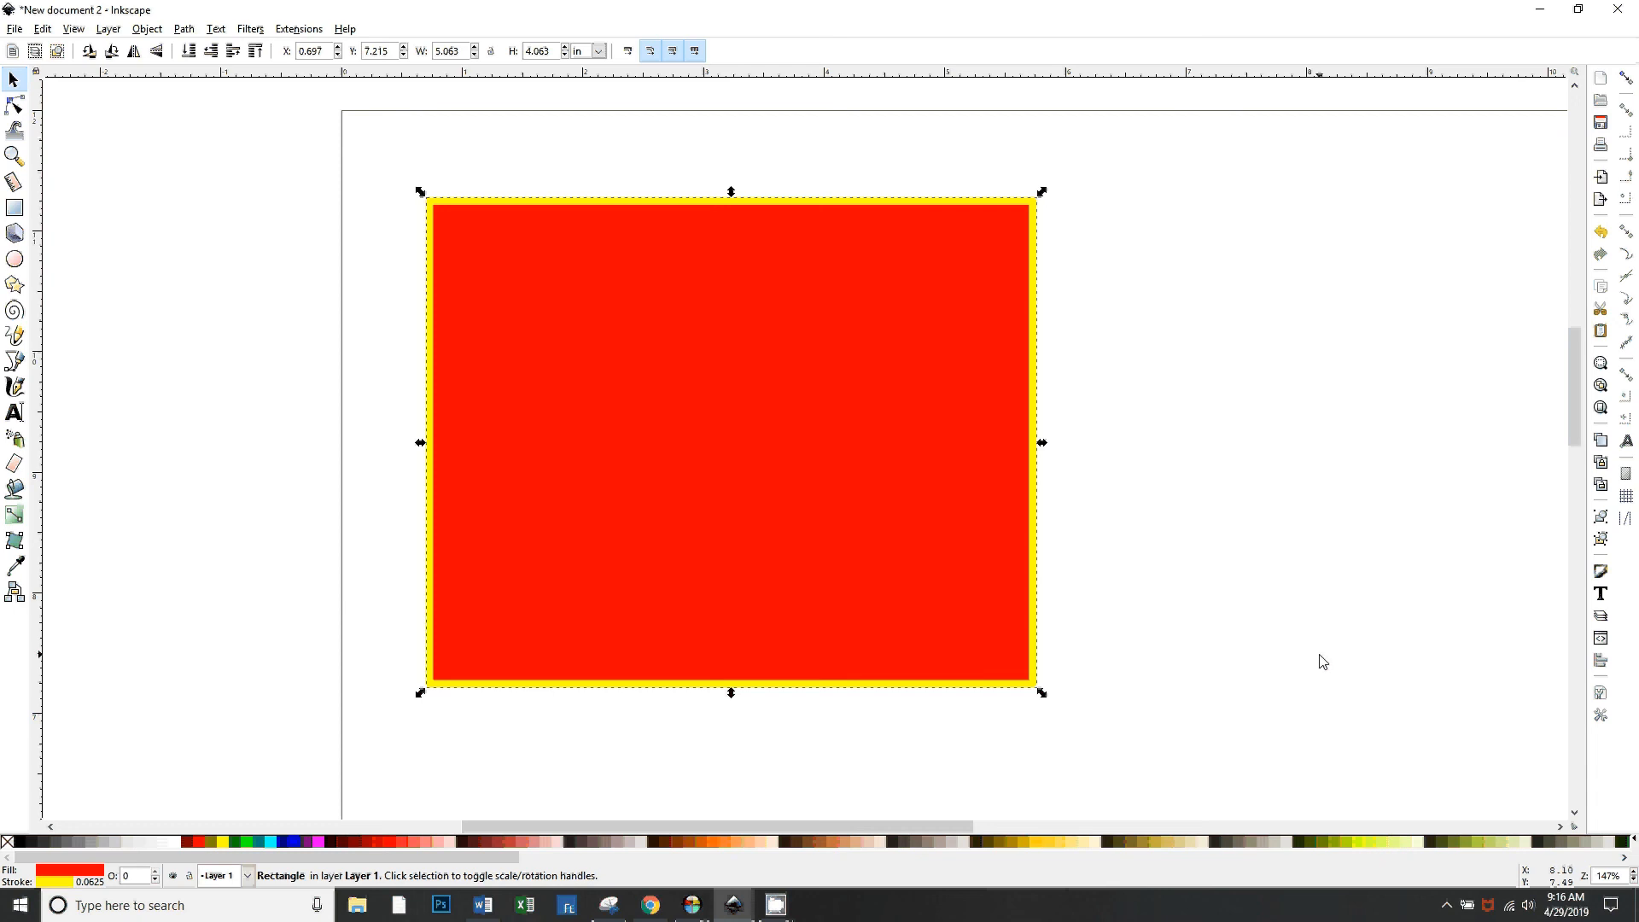
{"action": "left_click", "coordinate": [424, 843], "text": "shift"}
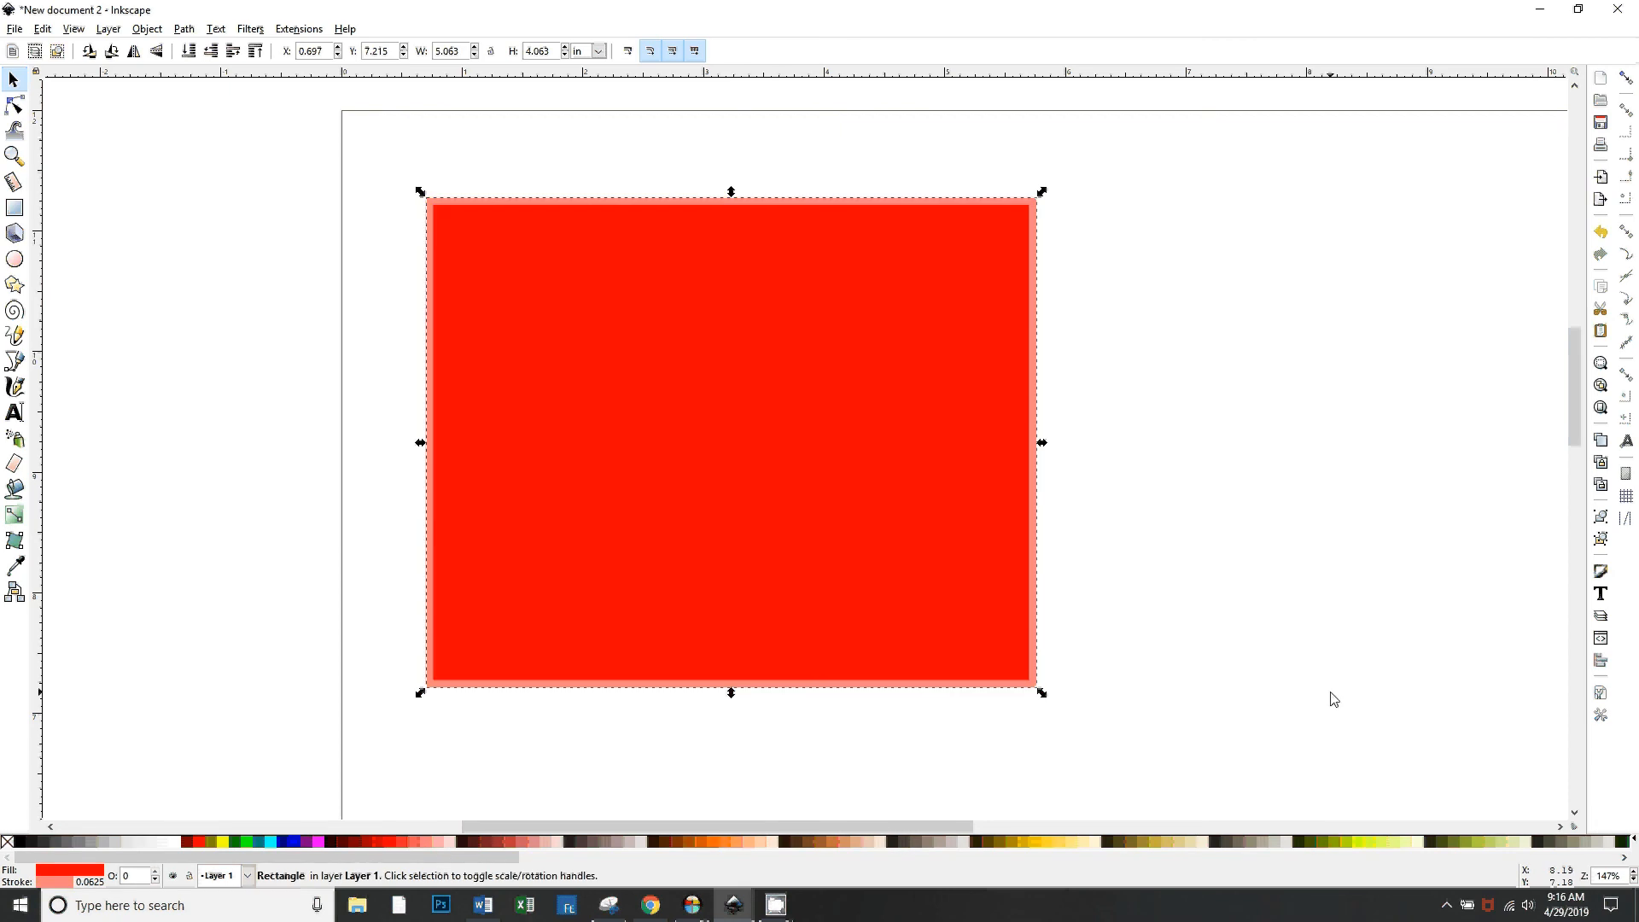
{"action": "left_click", "coordinate": [689, 844], "text": "shift"}
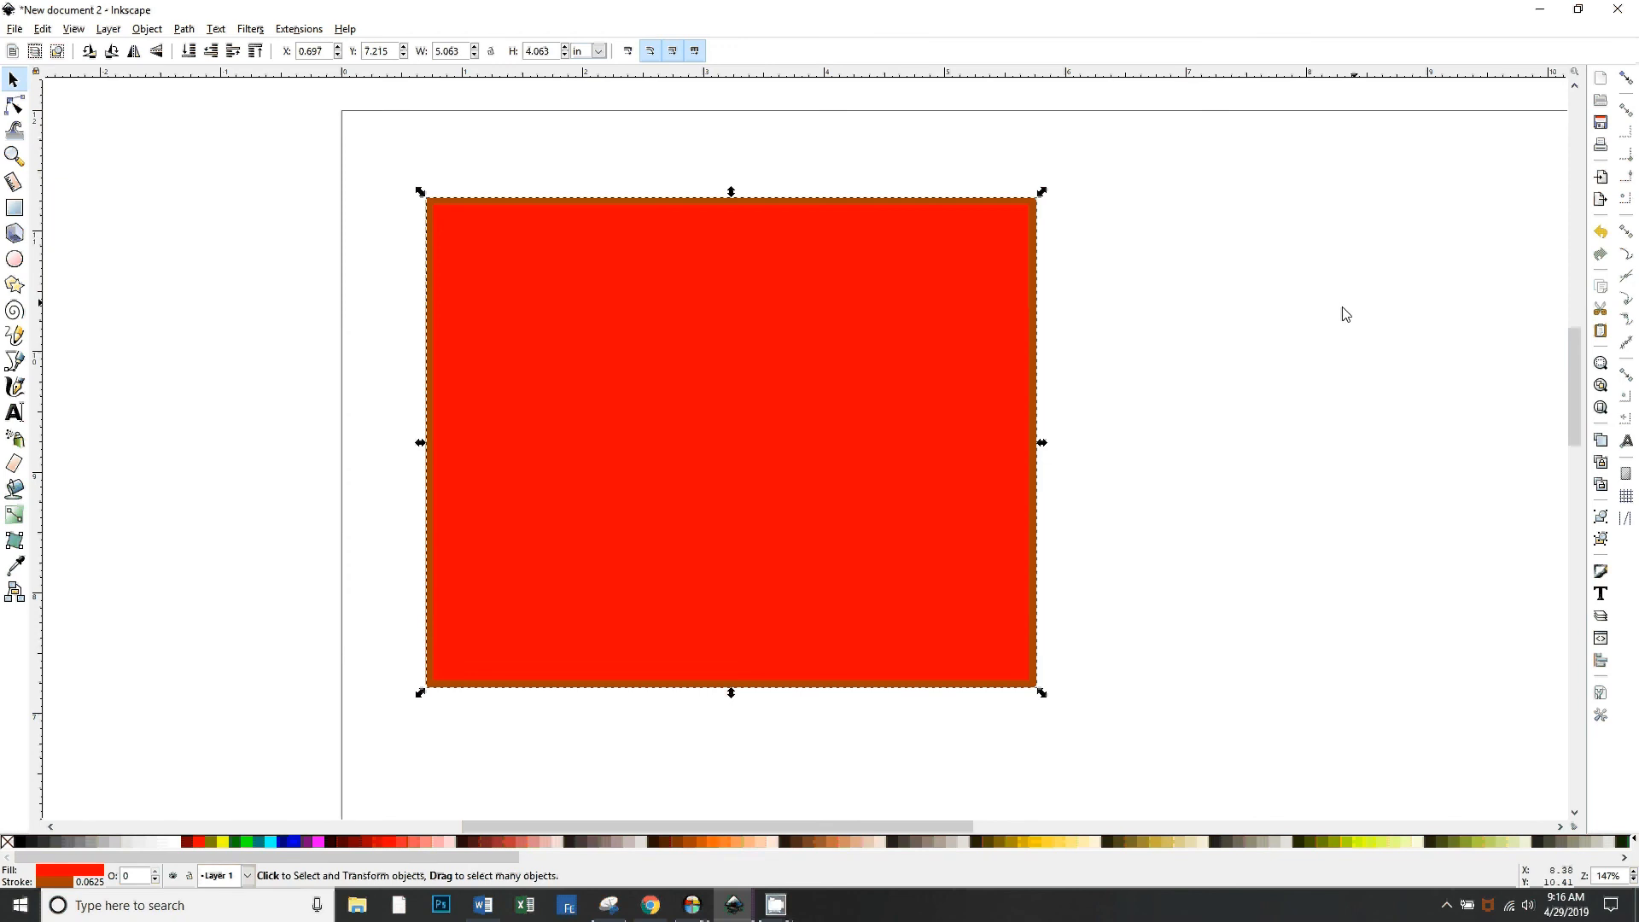
{"action": "left_click", "coordinate": [1218, 428]}
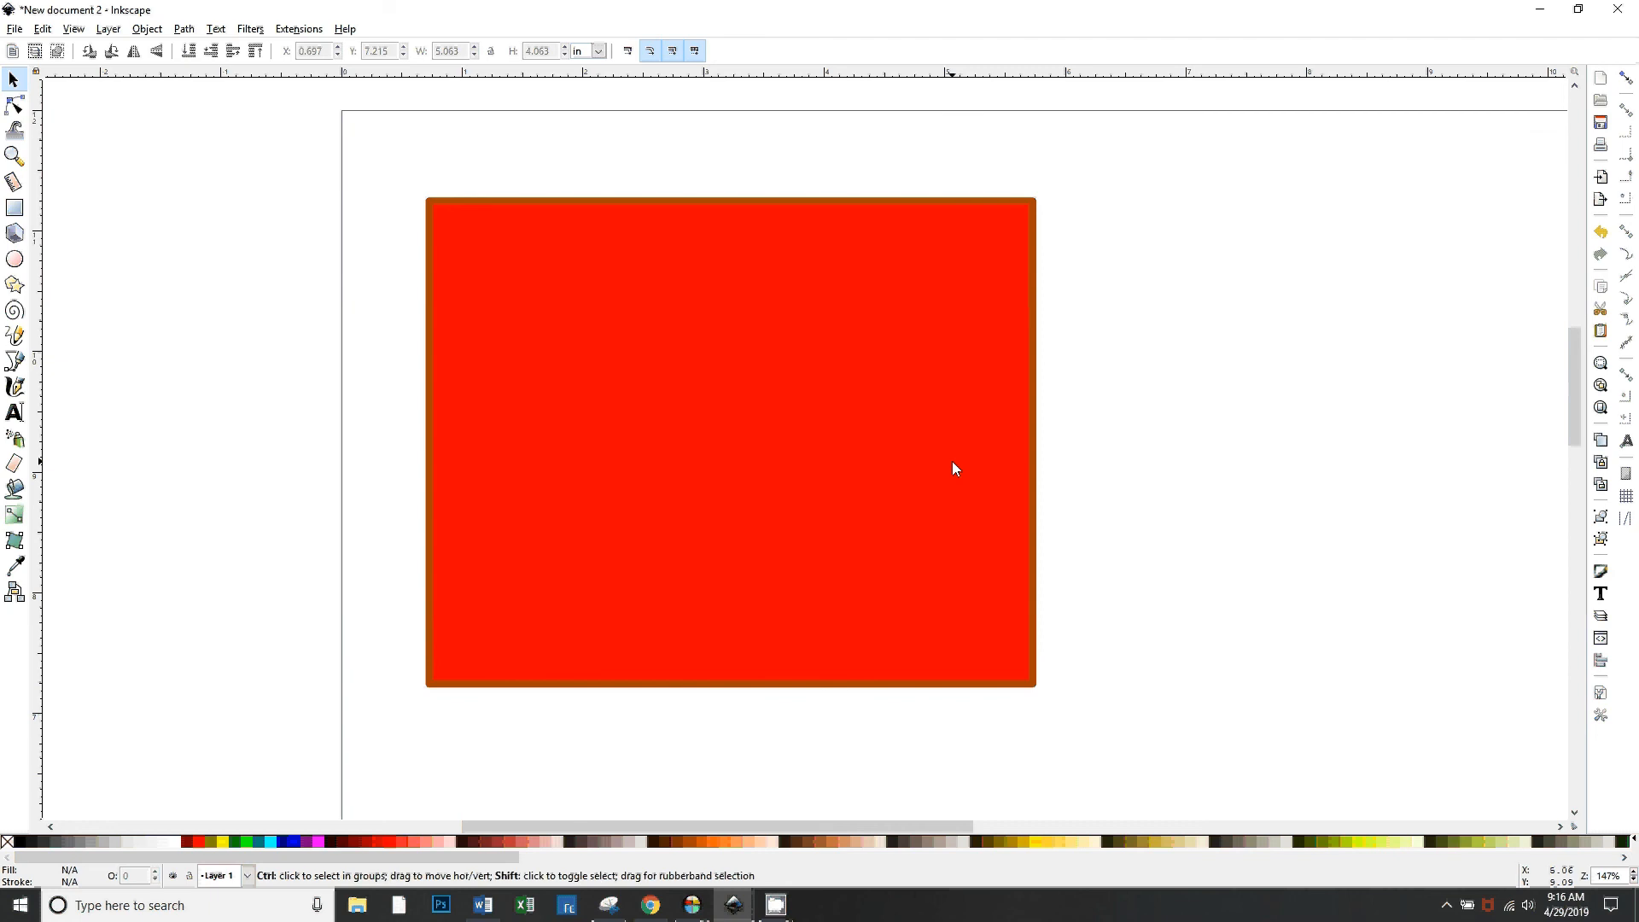
Compare the RGB, HSL, CMYK, Wheel and CMS colour modes for the rectangle's flat fill in the Fill and Stroke settings
{"action": "key", "text": "ctrl+shift+f"}
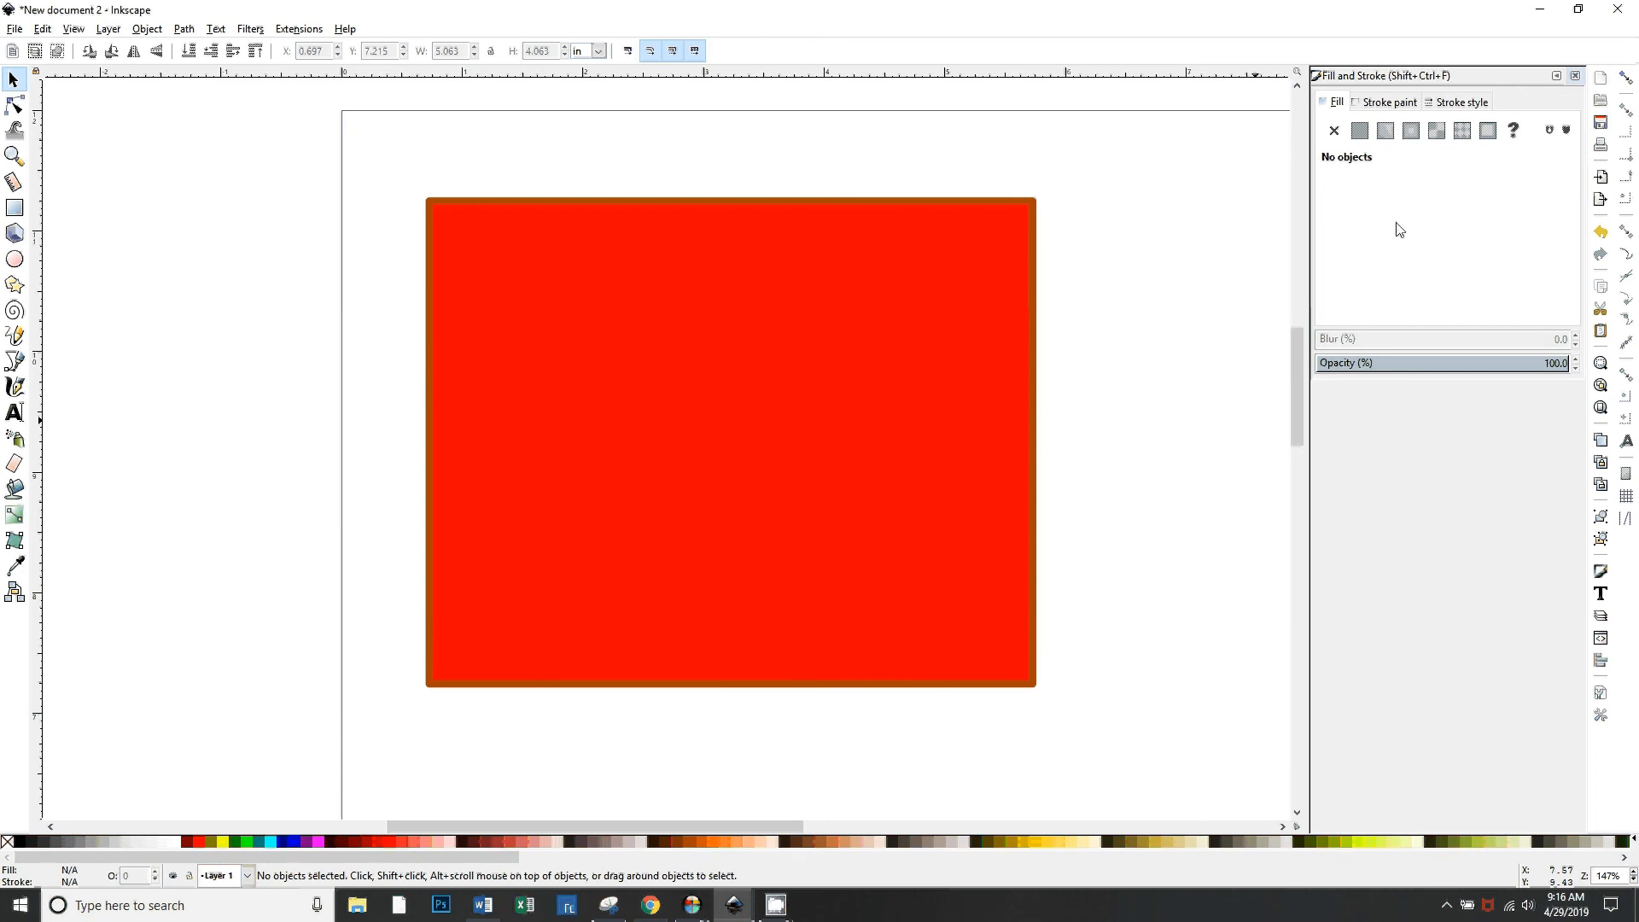
{"action": "left_click", "coordinate": [1344, 104]}
{"action": "left_click", "coordinate": [622, 370]}
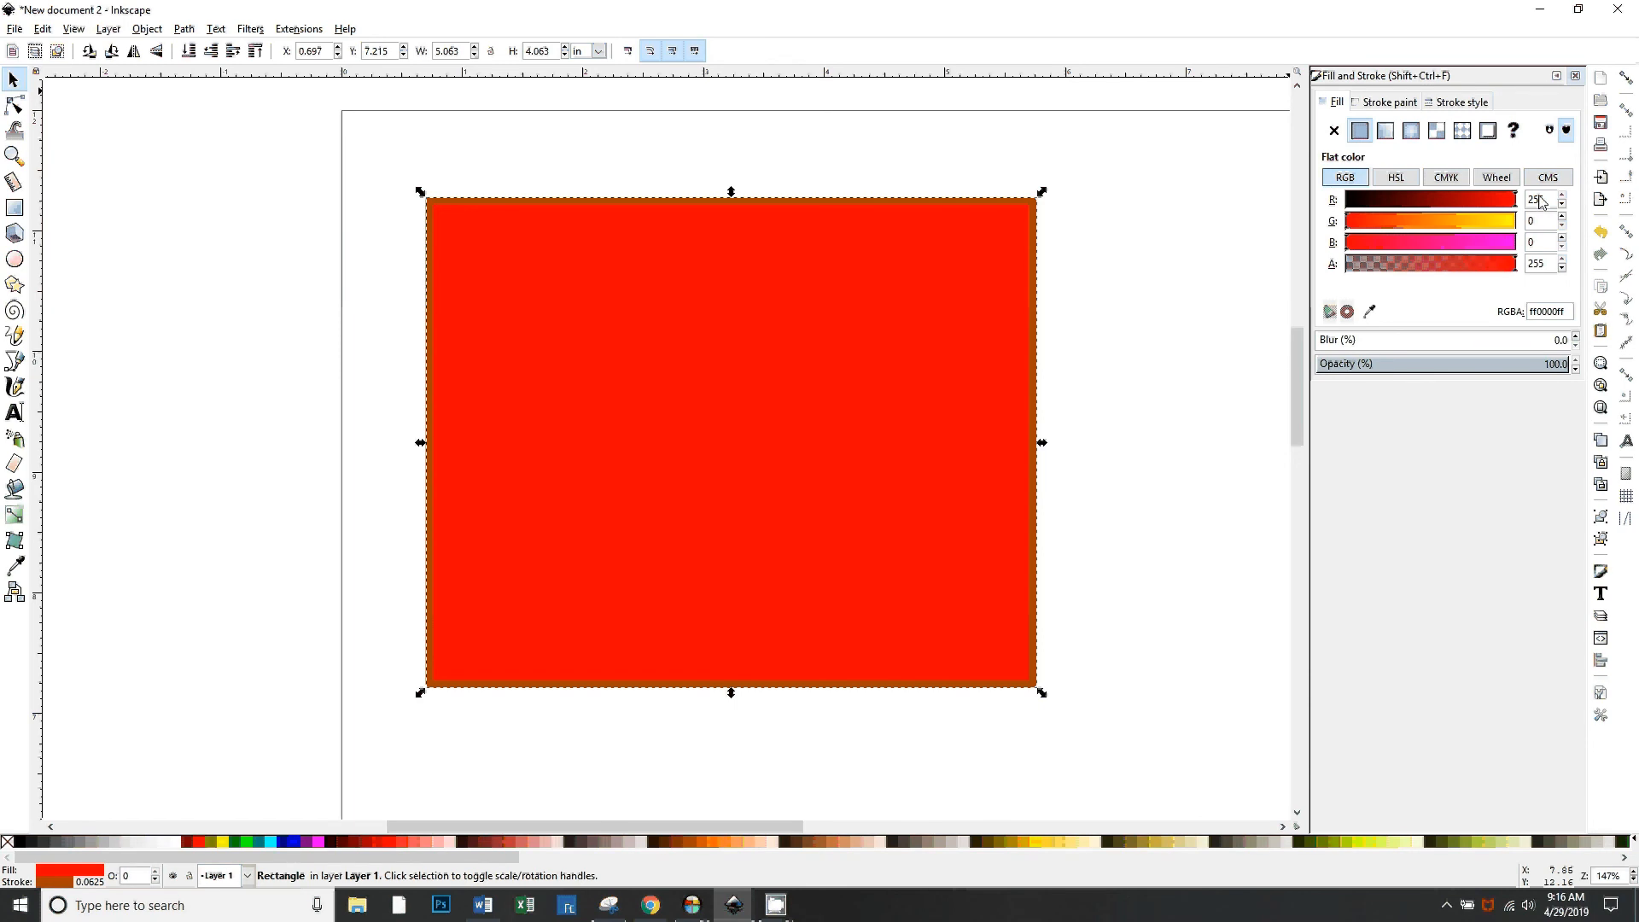
{"action": "left_click", "coordinate": [1397, 179]}
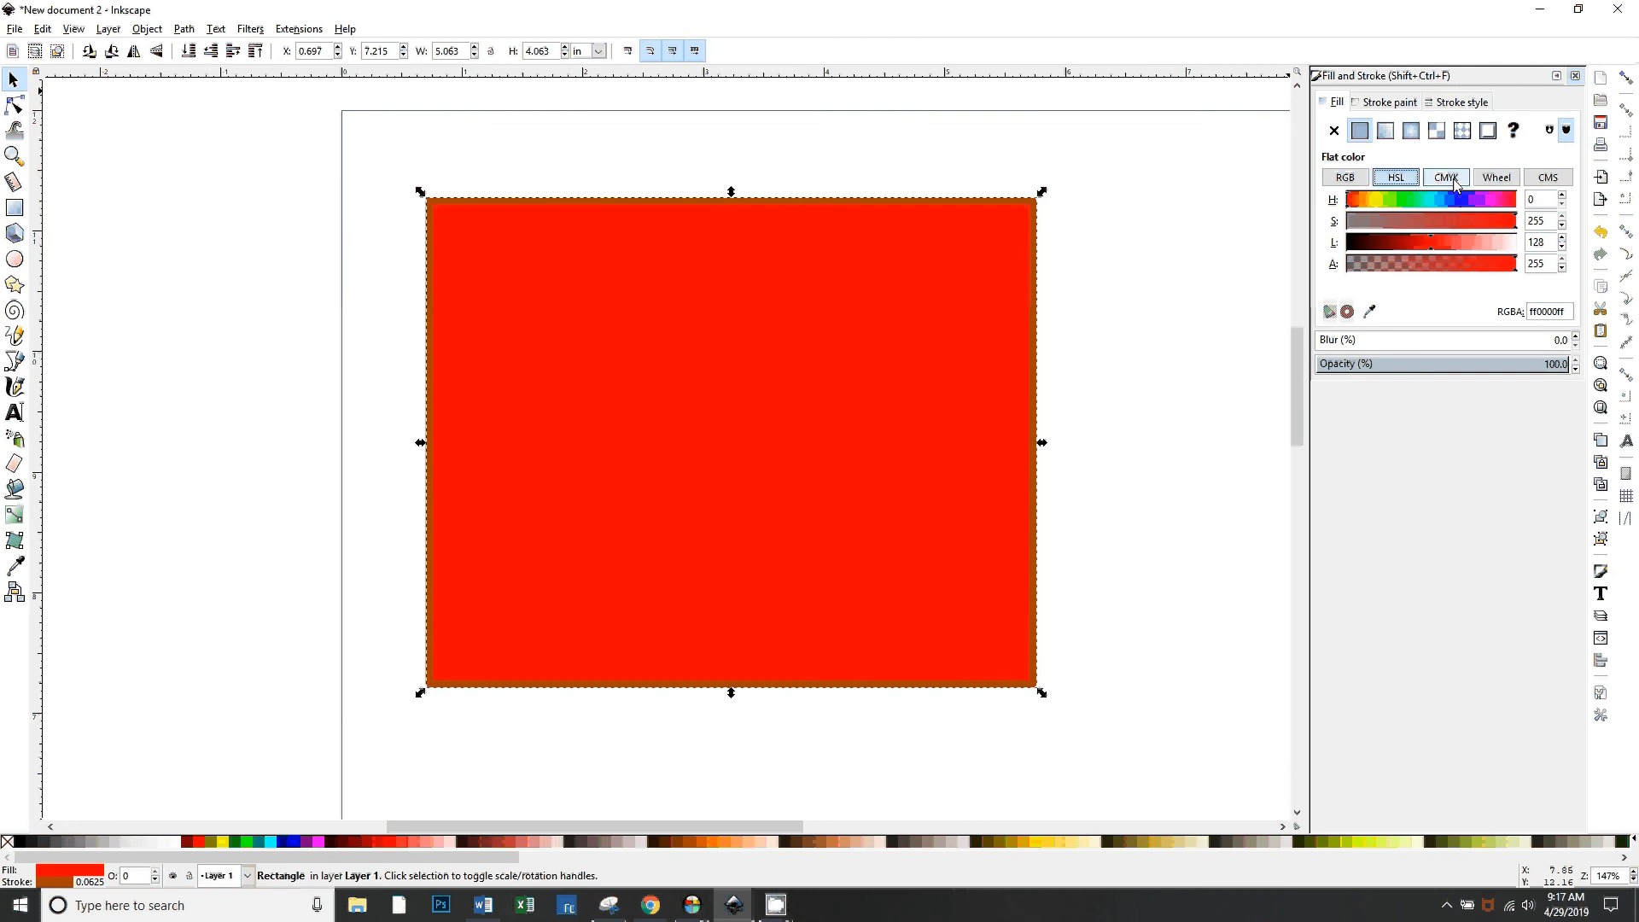
{"action": "left_click", "coordinate": [1494, 178]}
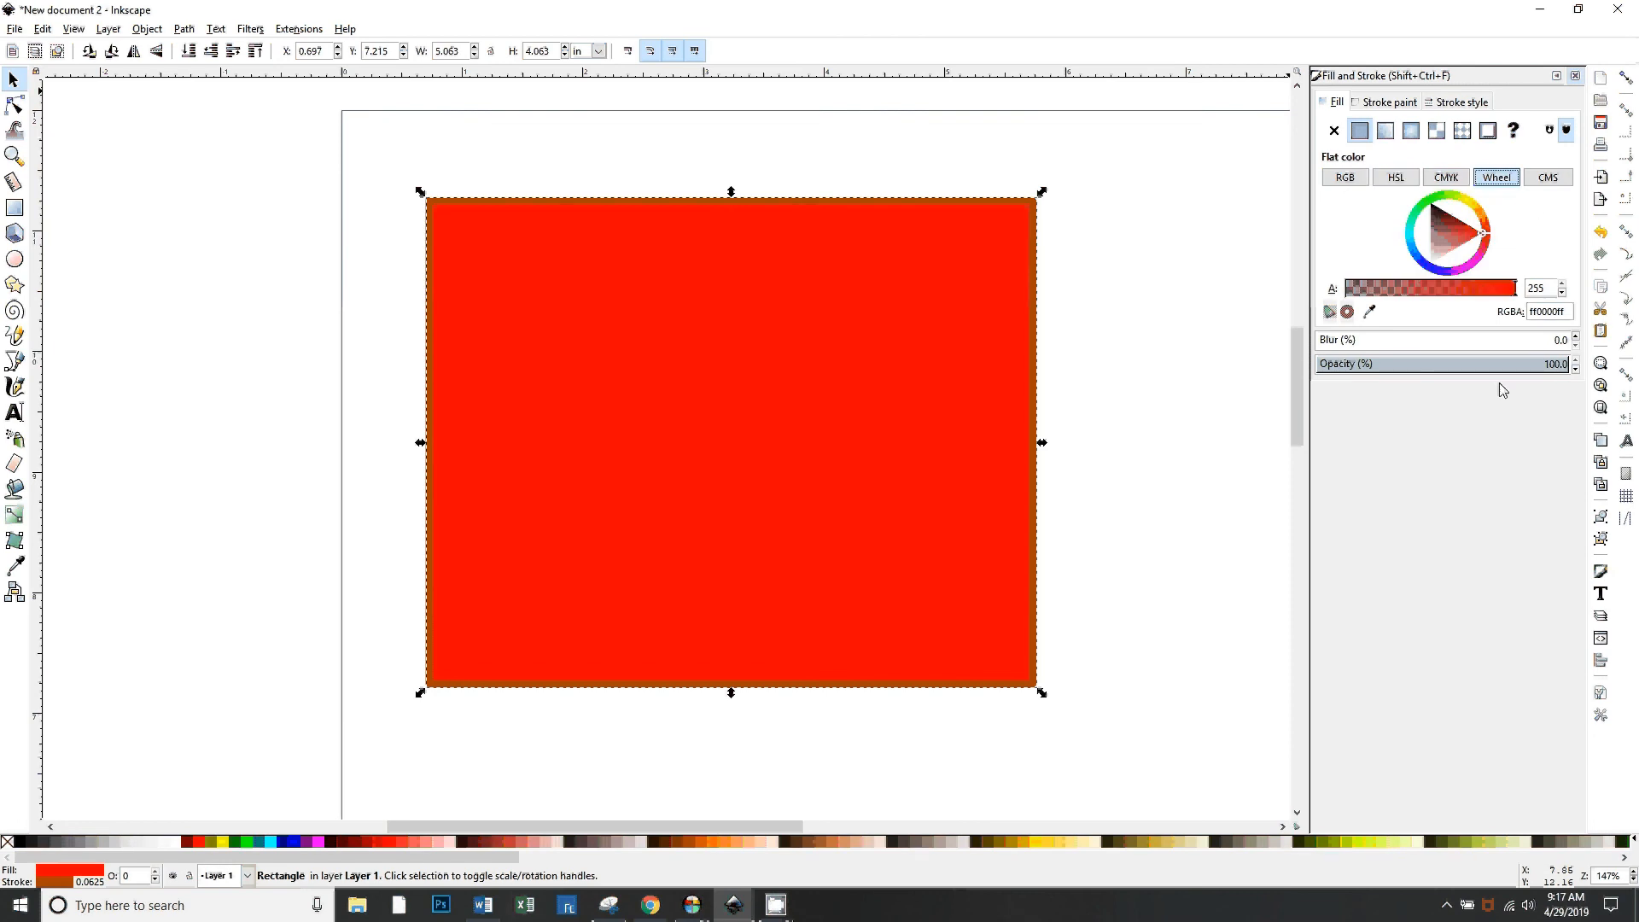
{"action": "left_click", "coordinate": [1548, 177]}
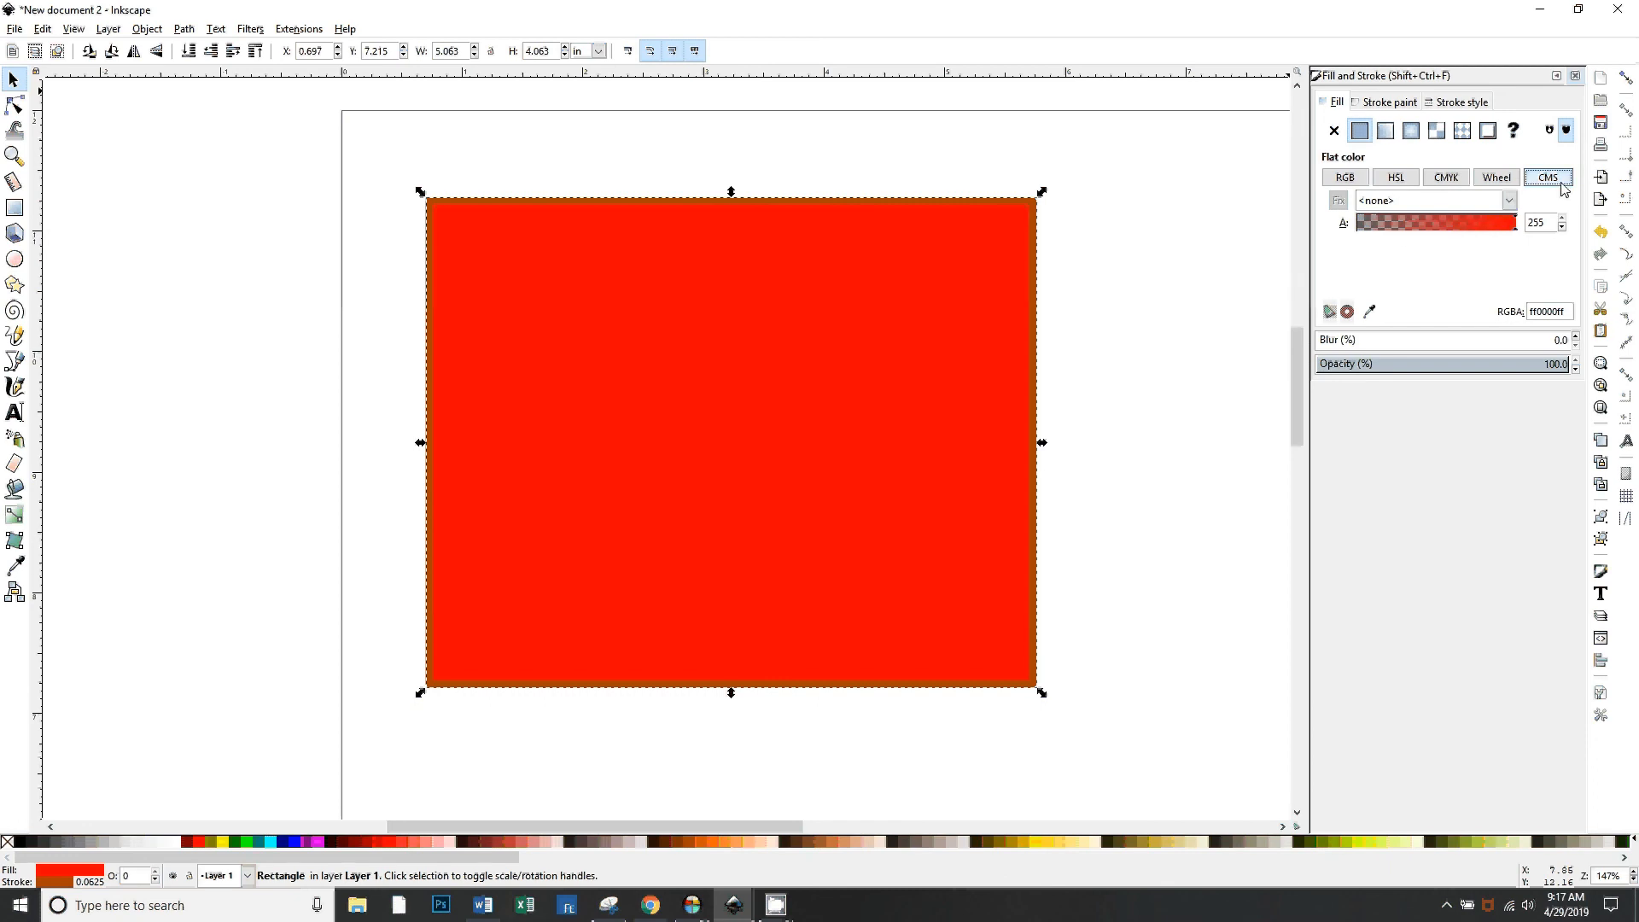
{"action": "left_click", "coordinate": [1345, 178]}
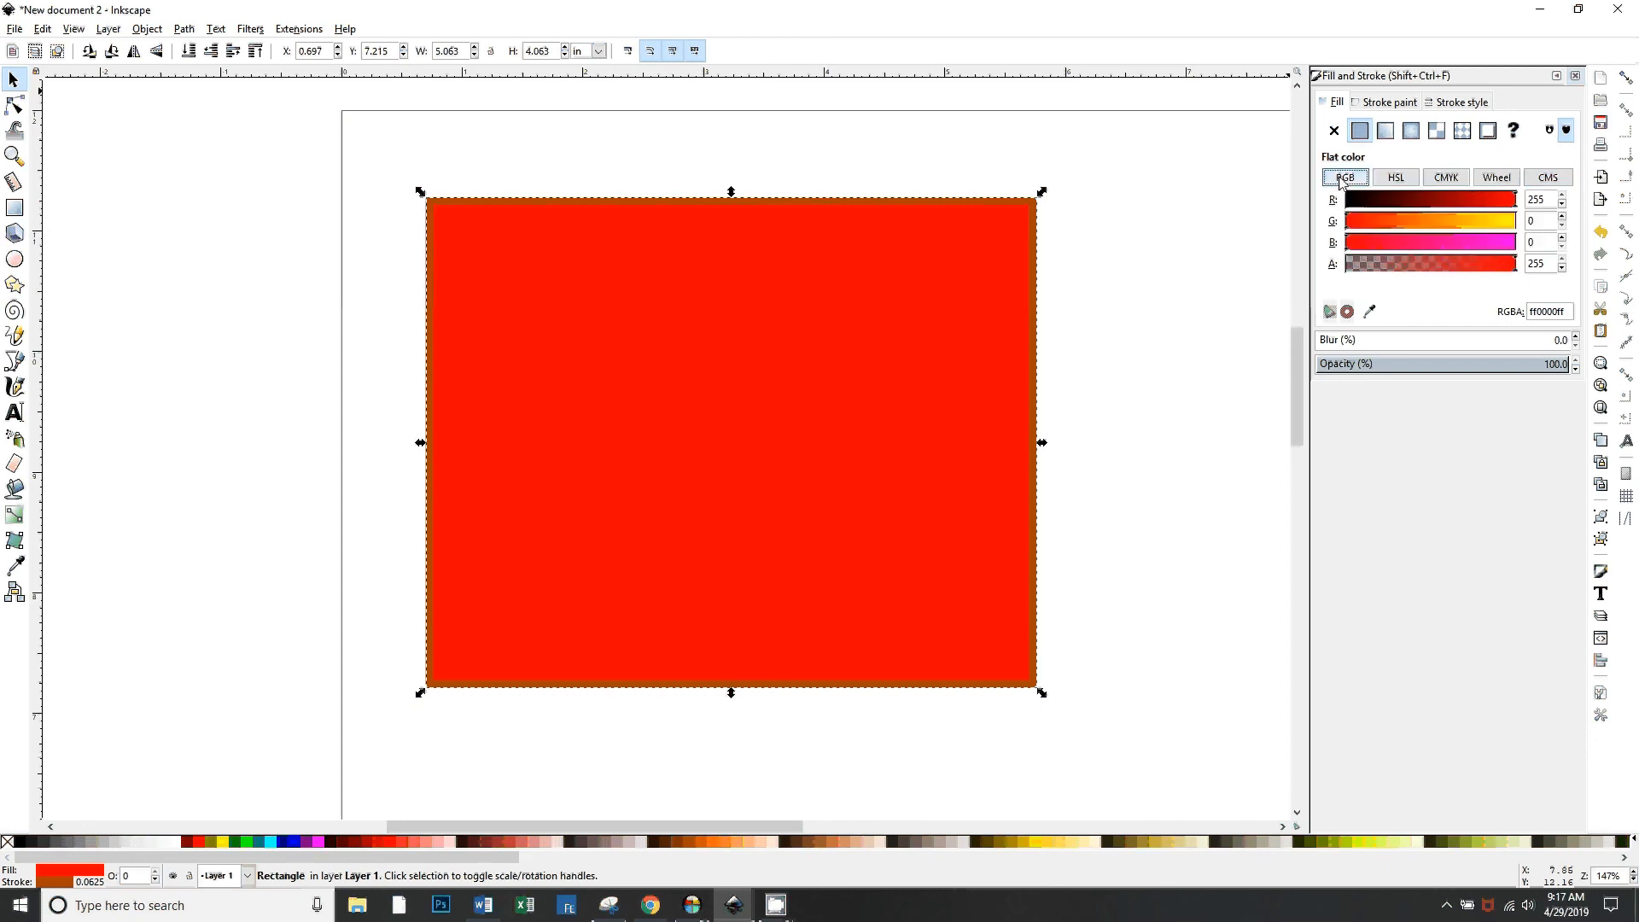
{"action": "left_click", "coordinate": [1445, 179]}
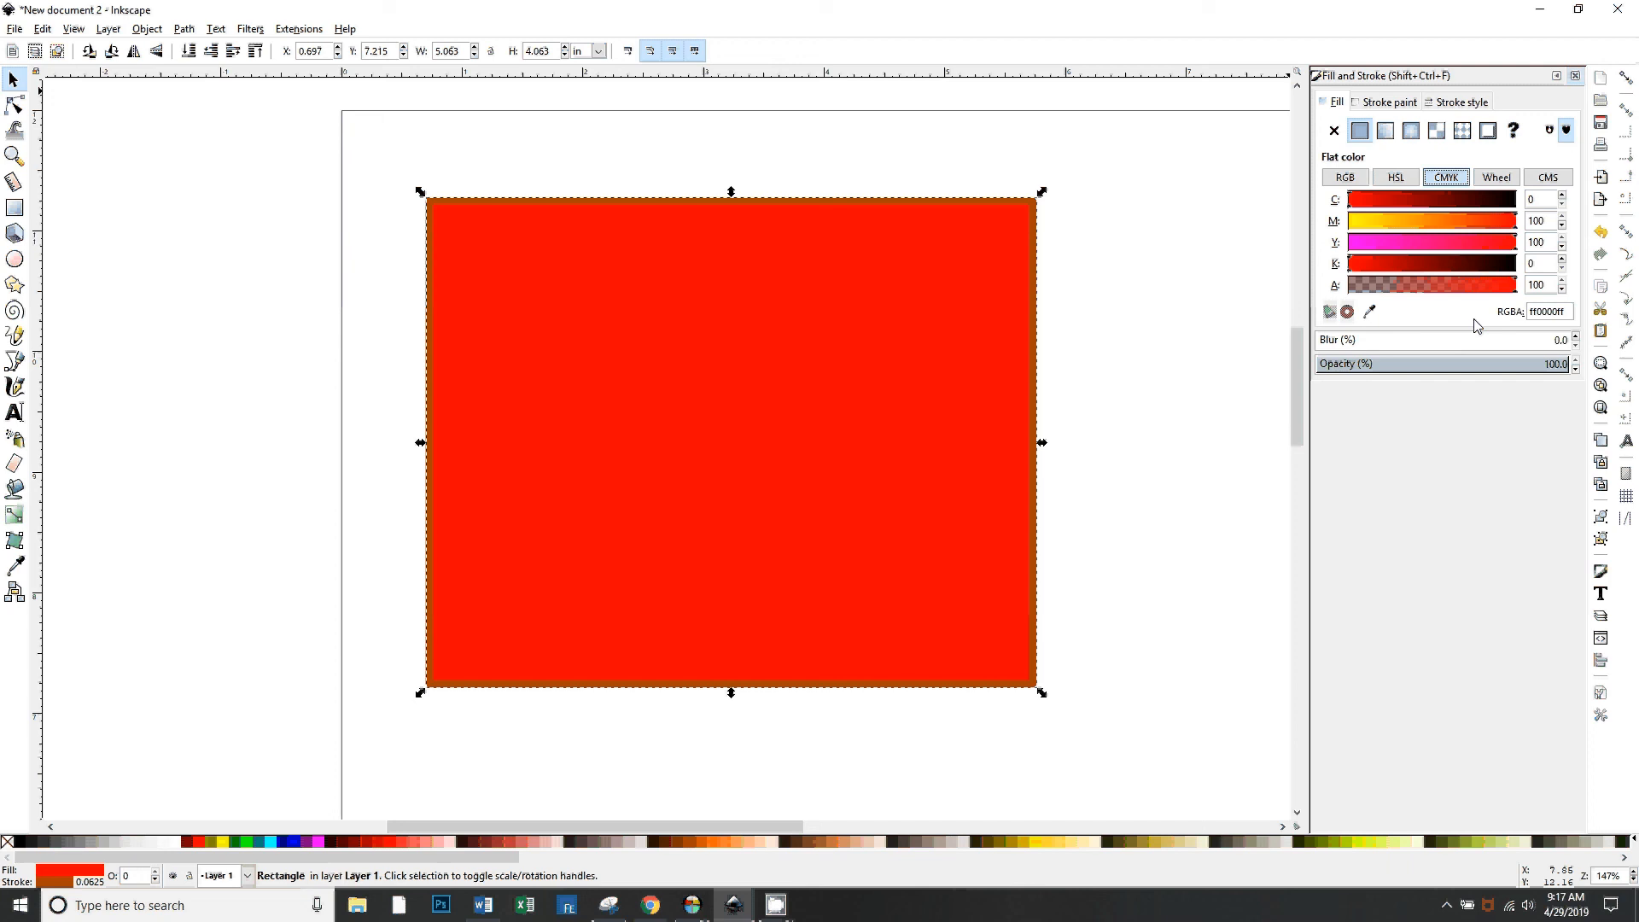
Mix the rectangle's fill in RGB mode to about red 214, green 220 and blue 90
{"action": "left_click", "coordinate": [1345, 178]}
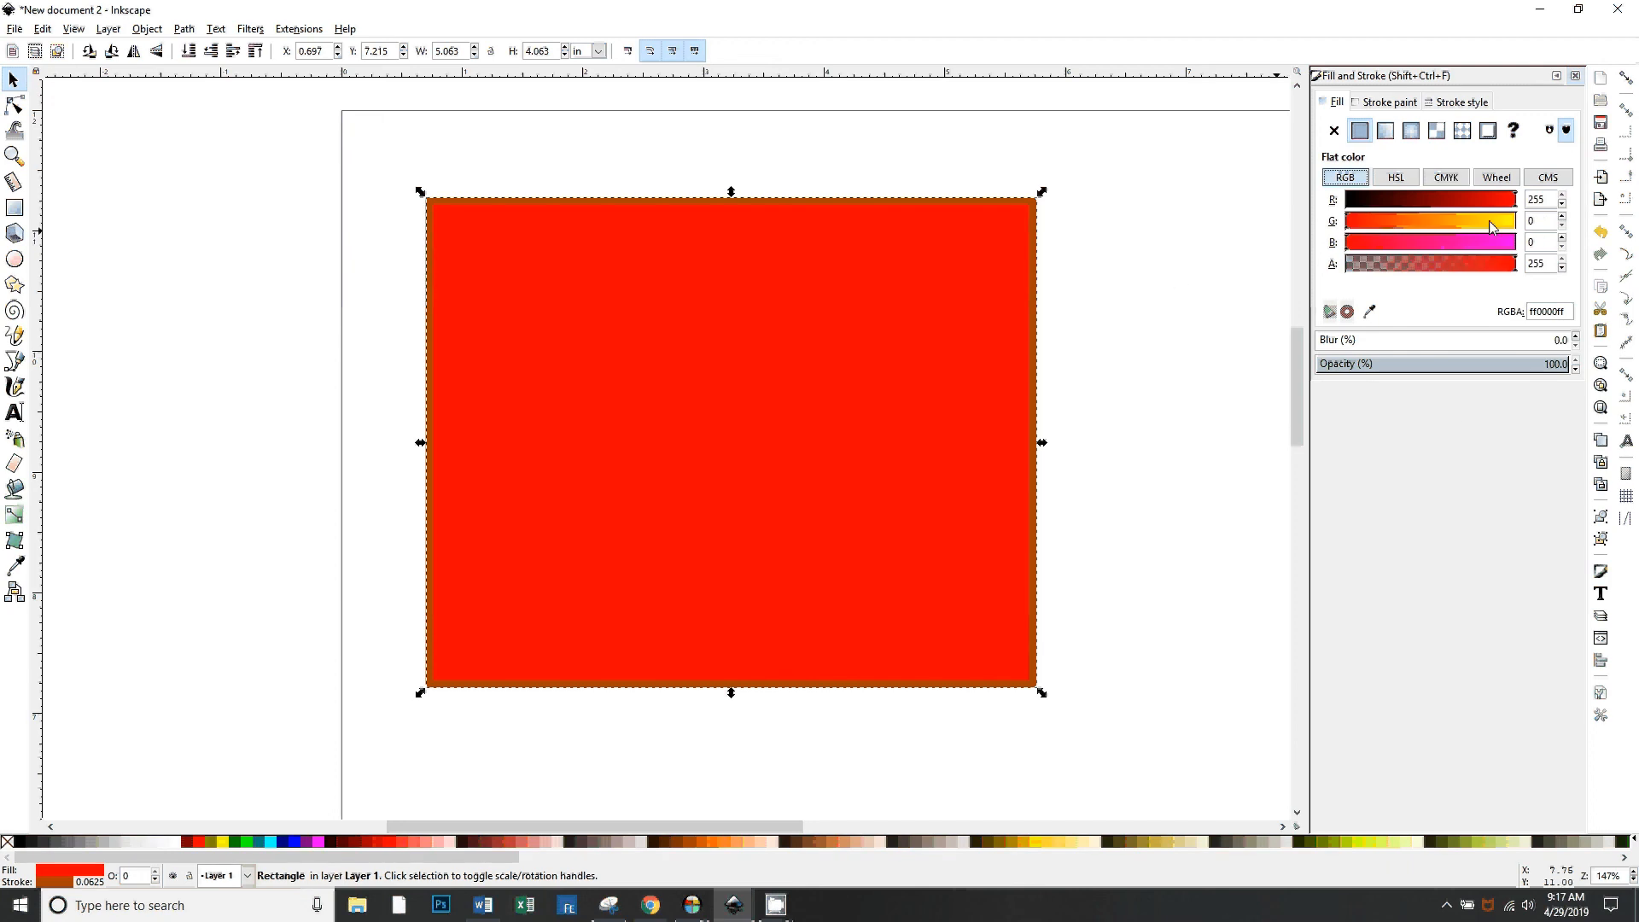
{"action": "left_click_drag", "start_coordinate": [1425, 235], "coordinate": [1493, 231]}
{"action": "left_click", "coordinate": [1407, 243]}
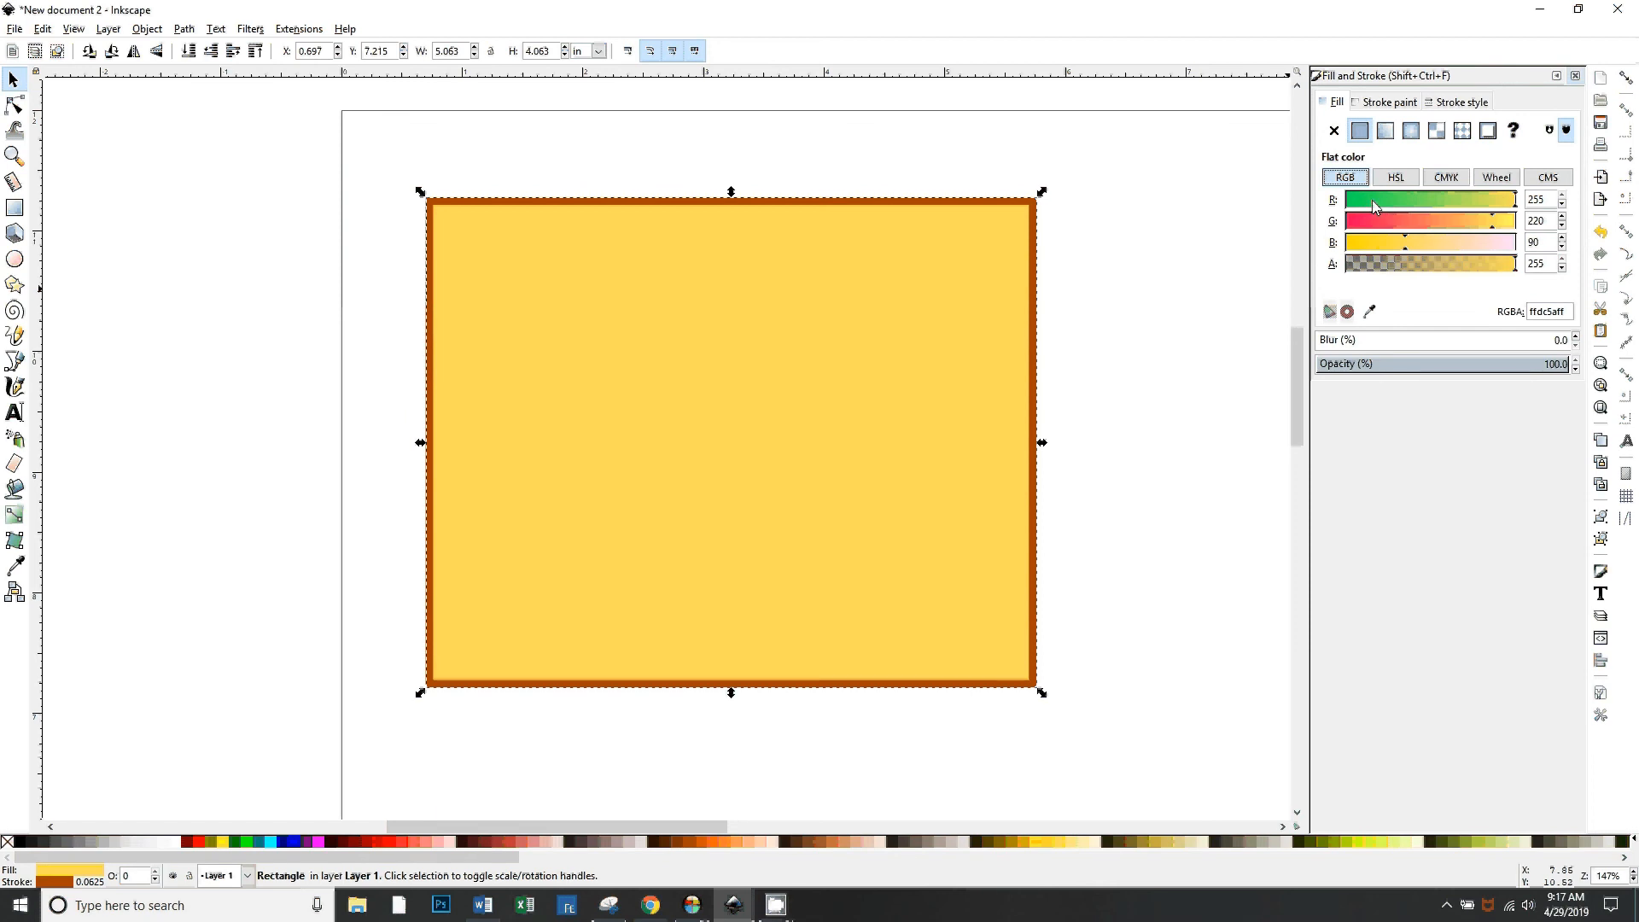
{"action": "left_click", "coordinate": [1371, 200]}
{"action": "left_click", "coordinate": [1489, 202]}
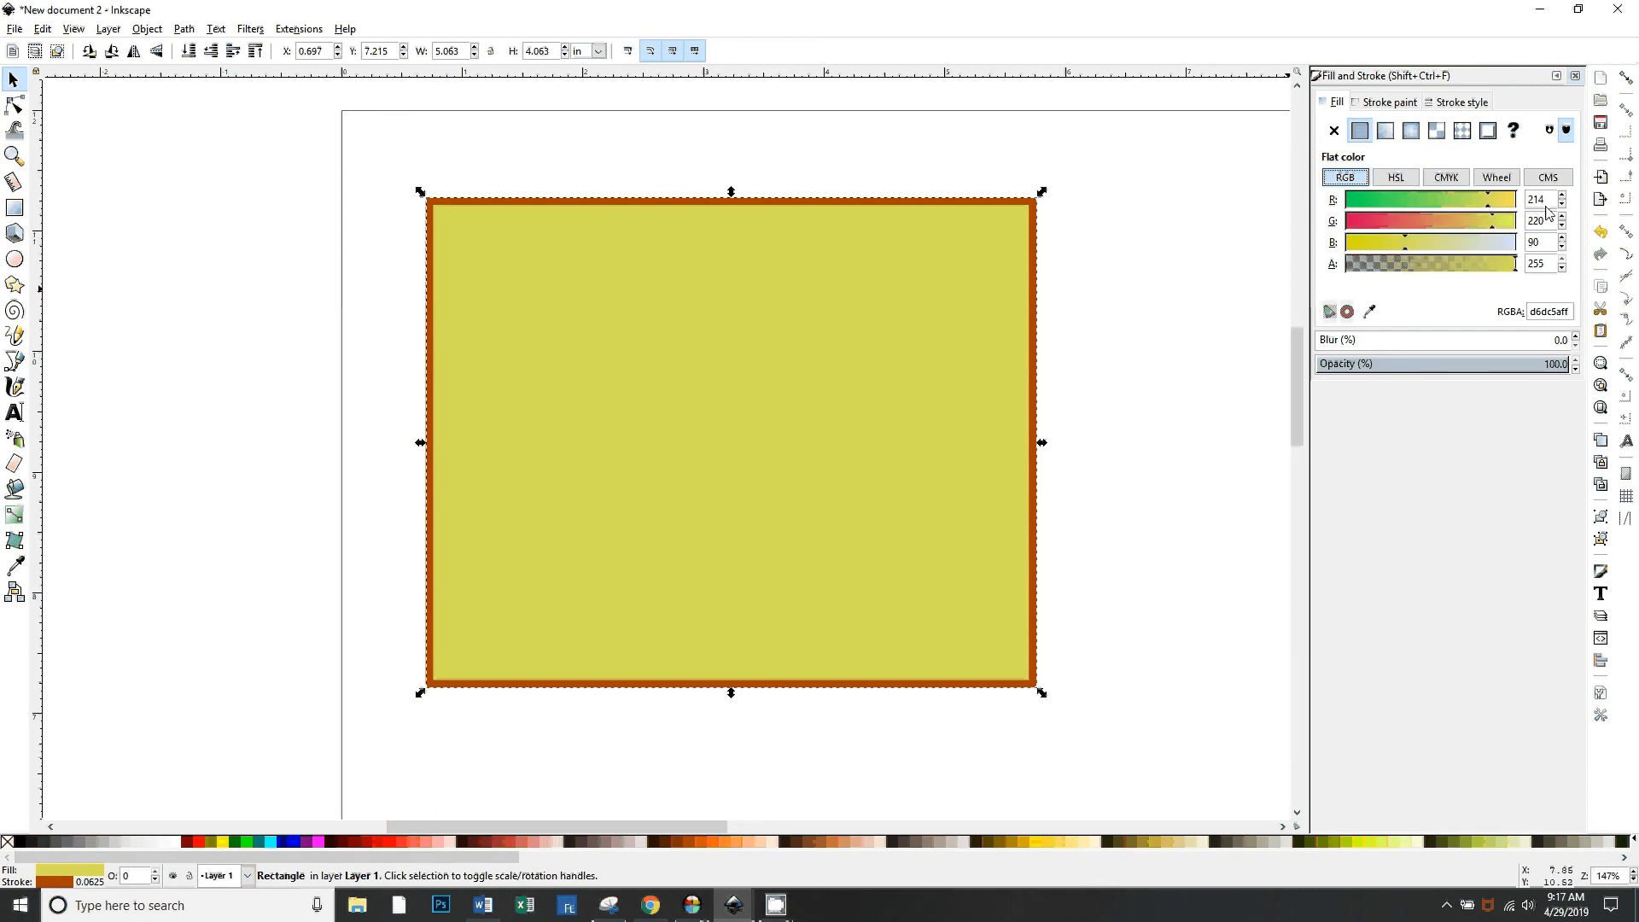
Set the red value of the rectangle's fill to 255
{"action": "left_click_drag", "start_coordinate": [1548, 201], "coordinate": [1499, 201]}
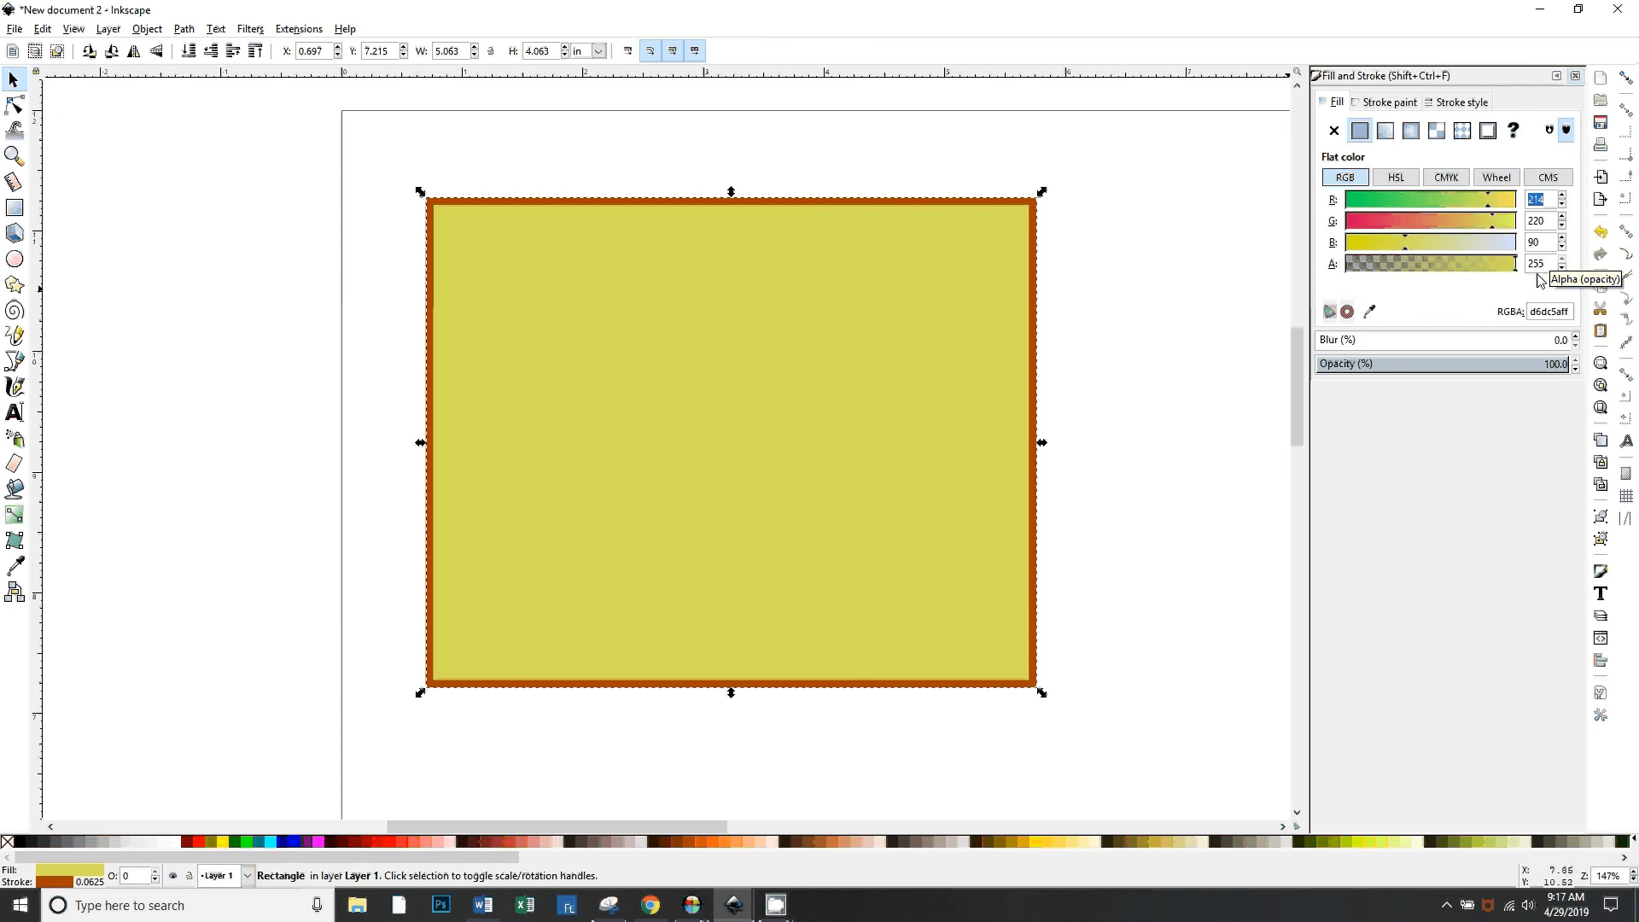
{"action": "type", "text": "255"}
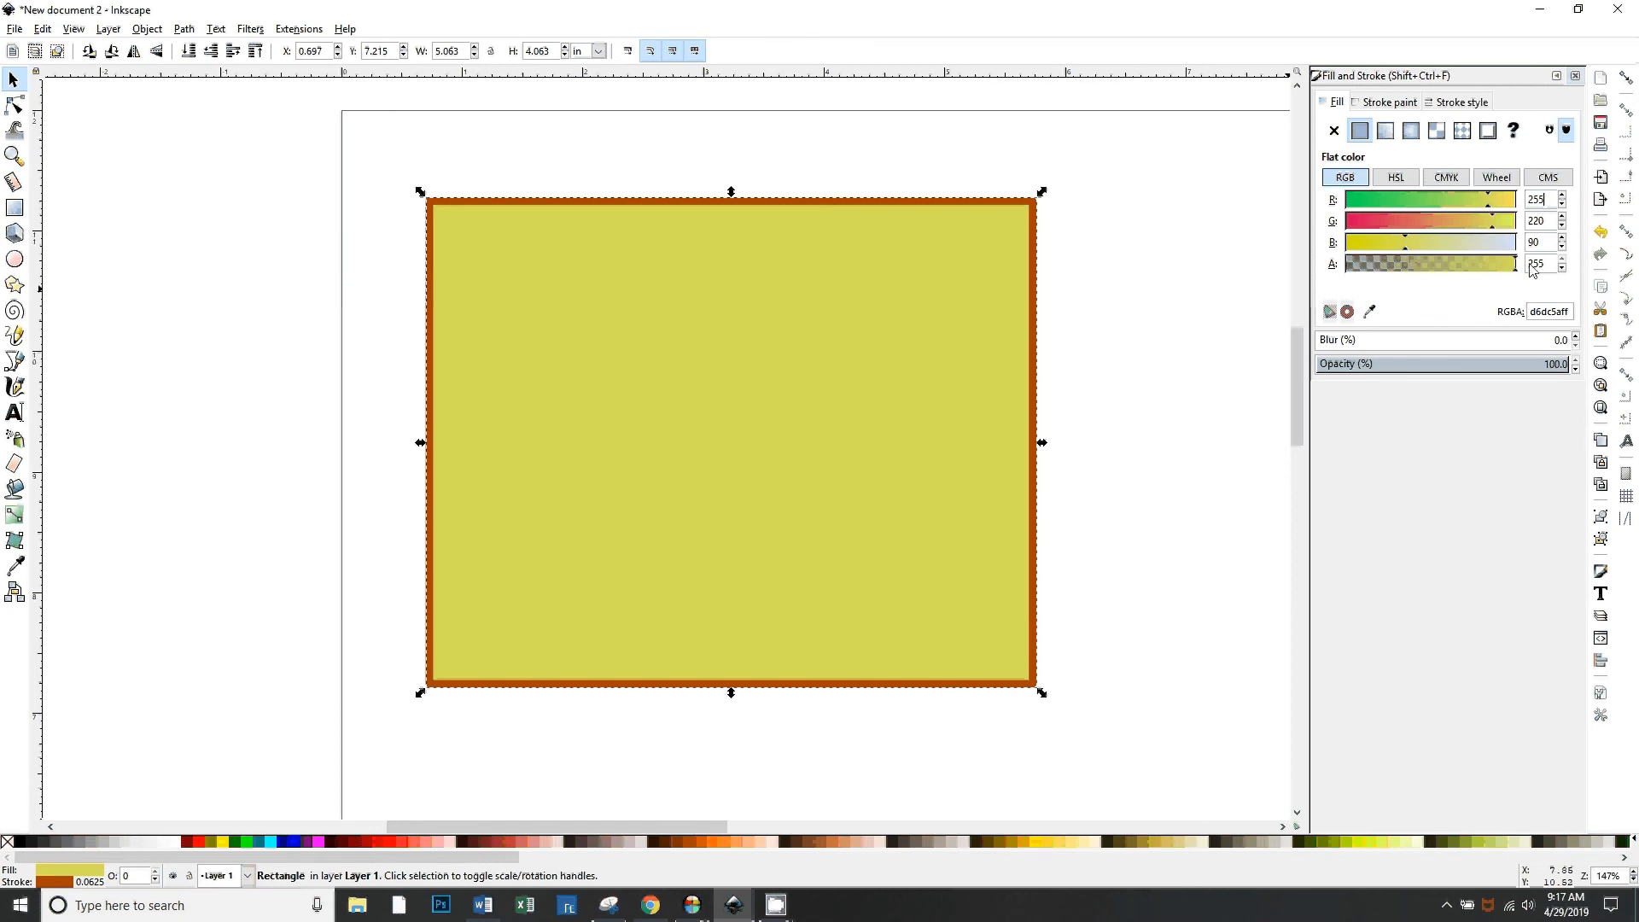
{"action": "key", "text": "Return"}
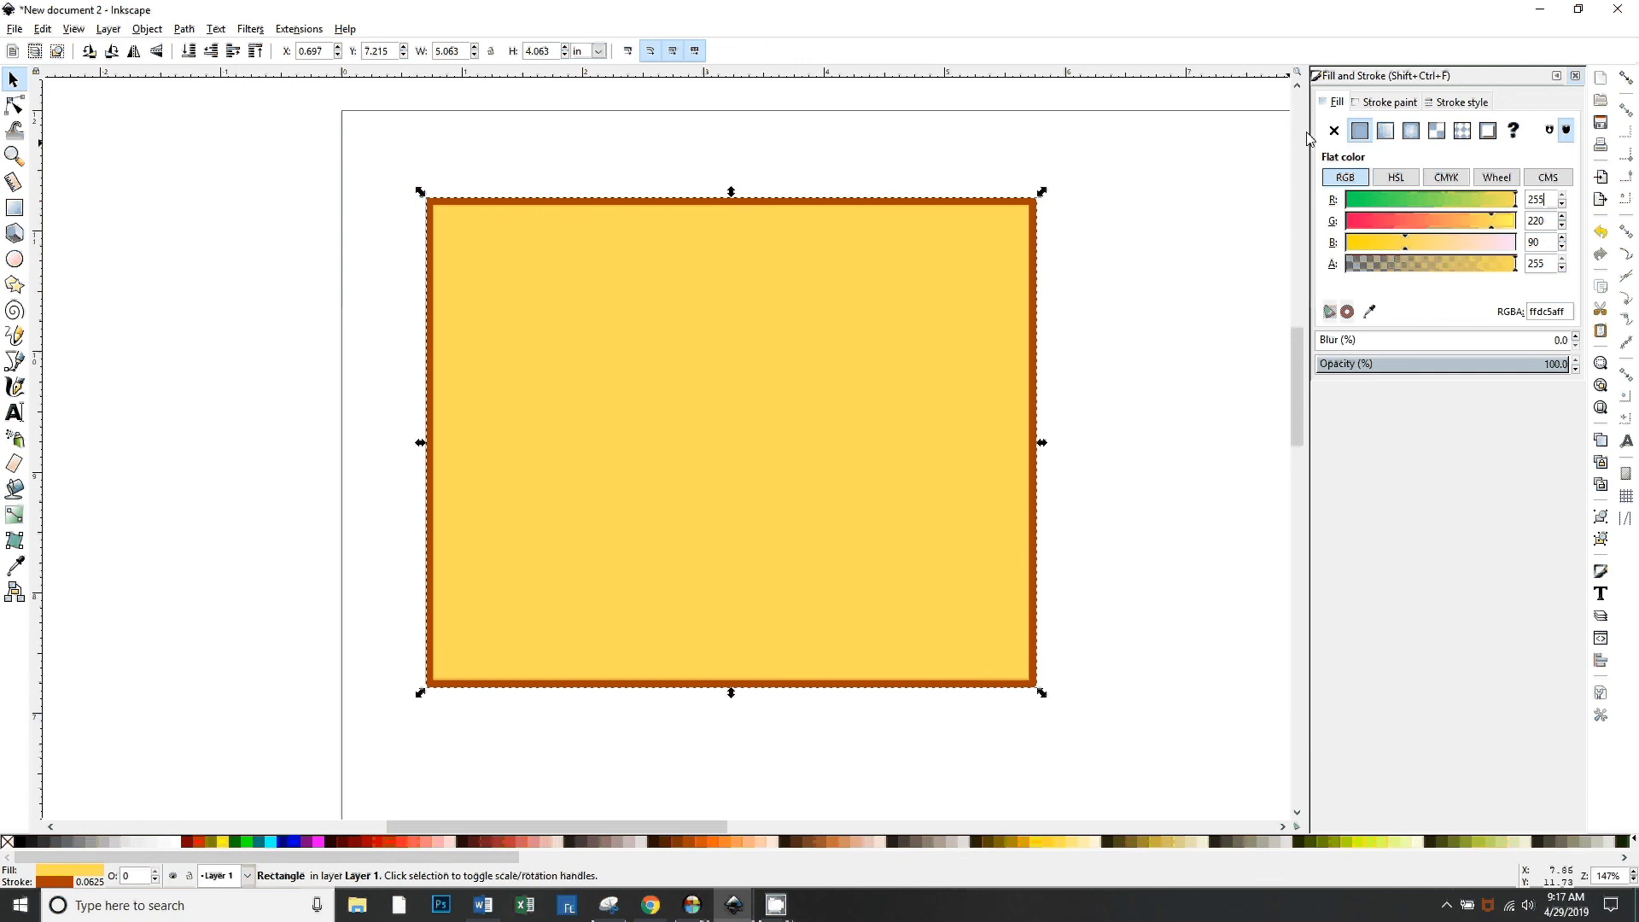
Adjust the rectangle's stroke paint to about red 55 and blue 186, with an alpha of about 133
{"action": "left_click", "coordinate": [1388, 102]}
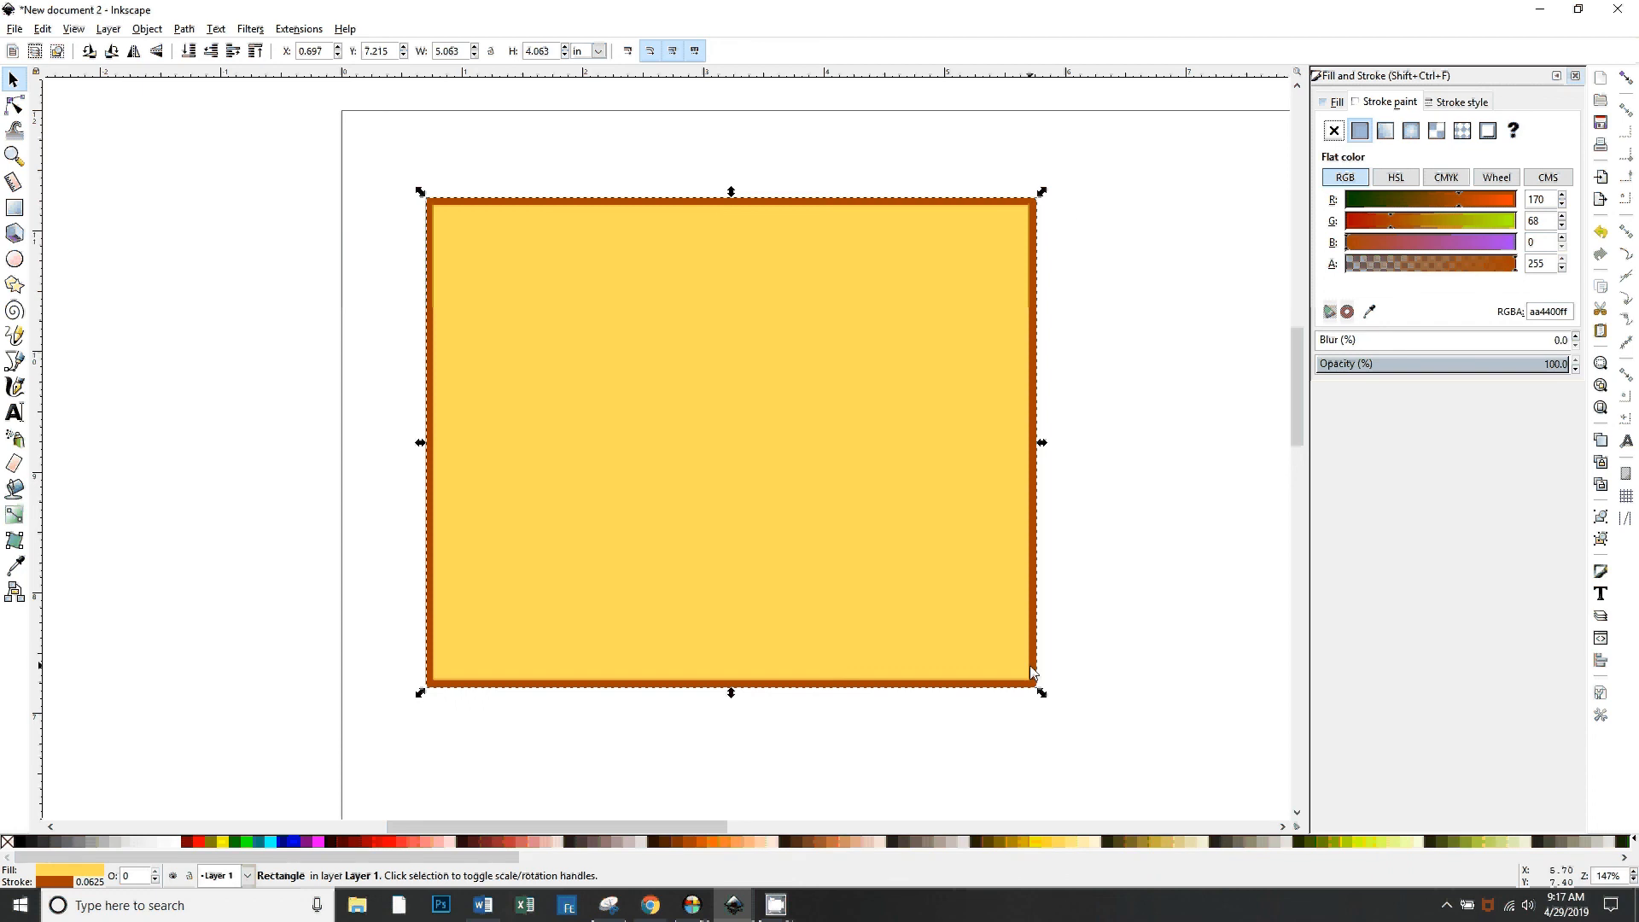
{"action": "left_click_drag", "start_coordinate": [1403, 241], "coordinate": [1470, 243]}
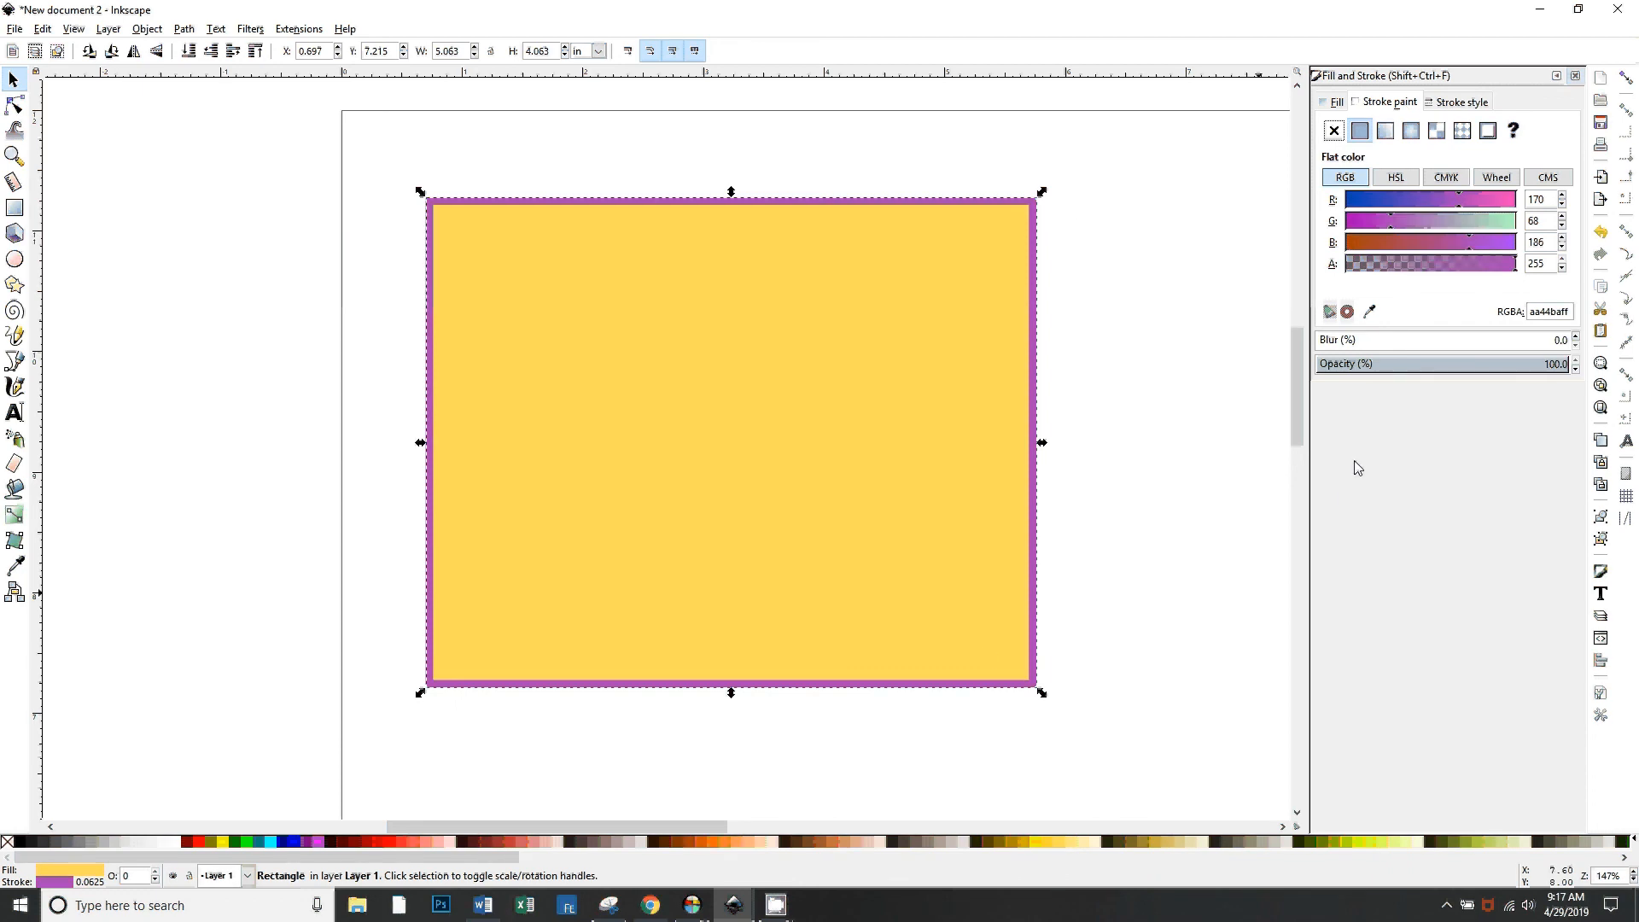
{"action": "left_click", "coordinate": [1384, 204]}
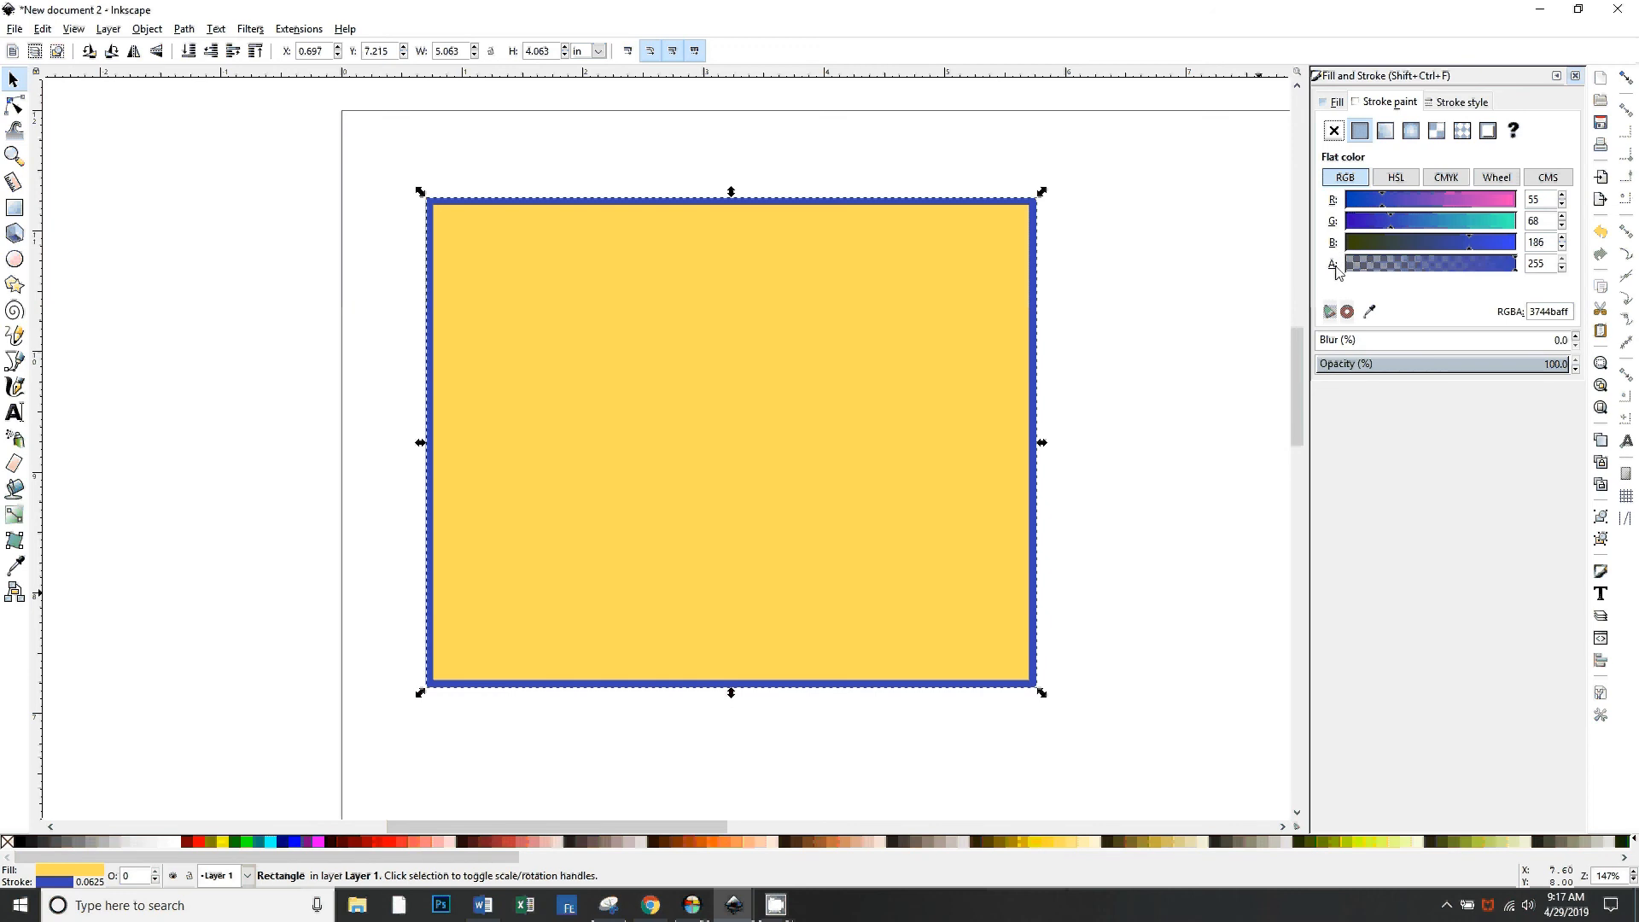
{"action": "left_click", "coordinate": [1435, 264]}
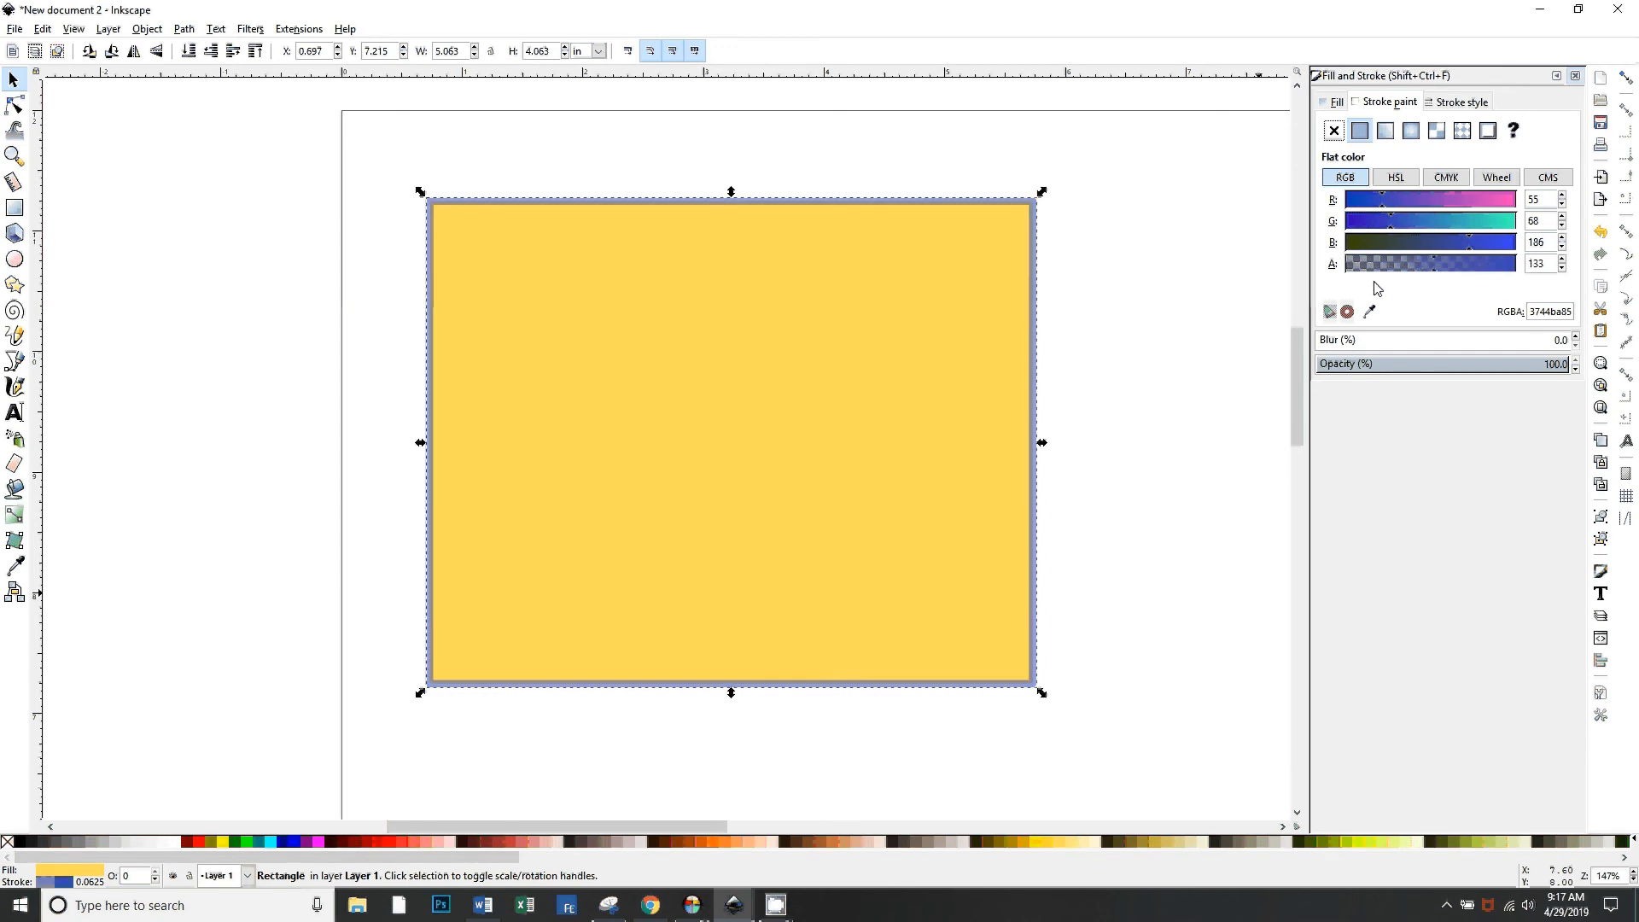
Vary the alpha of the rectangle's stroke paint and finish with it at 255
{"action": "left_click", "coordinate": [1379, 265]}
{"action": "left_click", "coordinate": [1360, 265]}
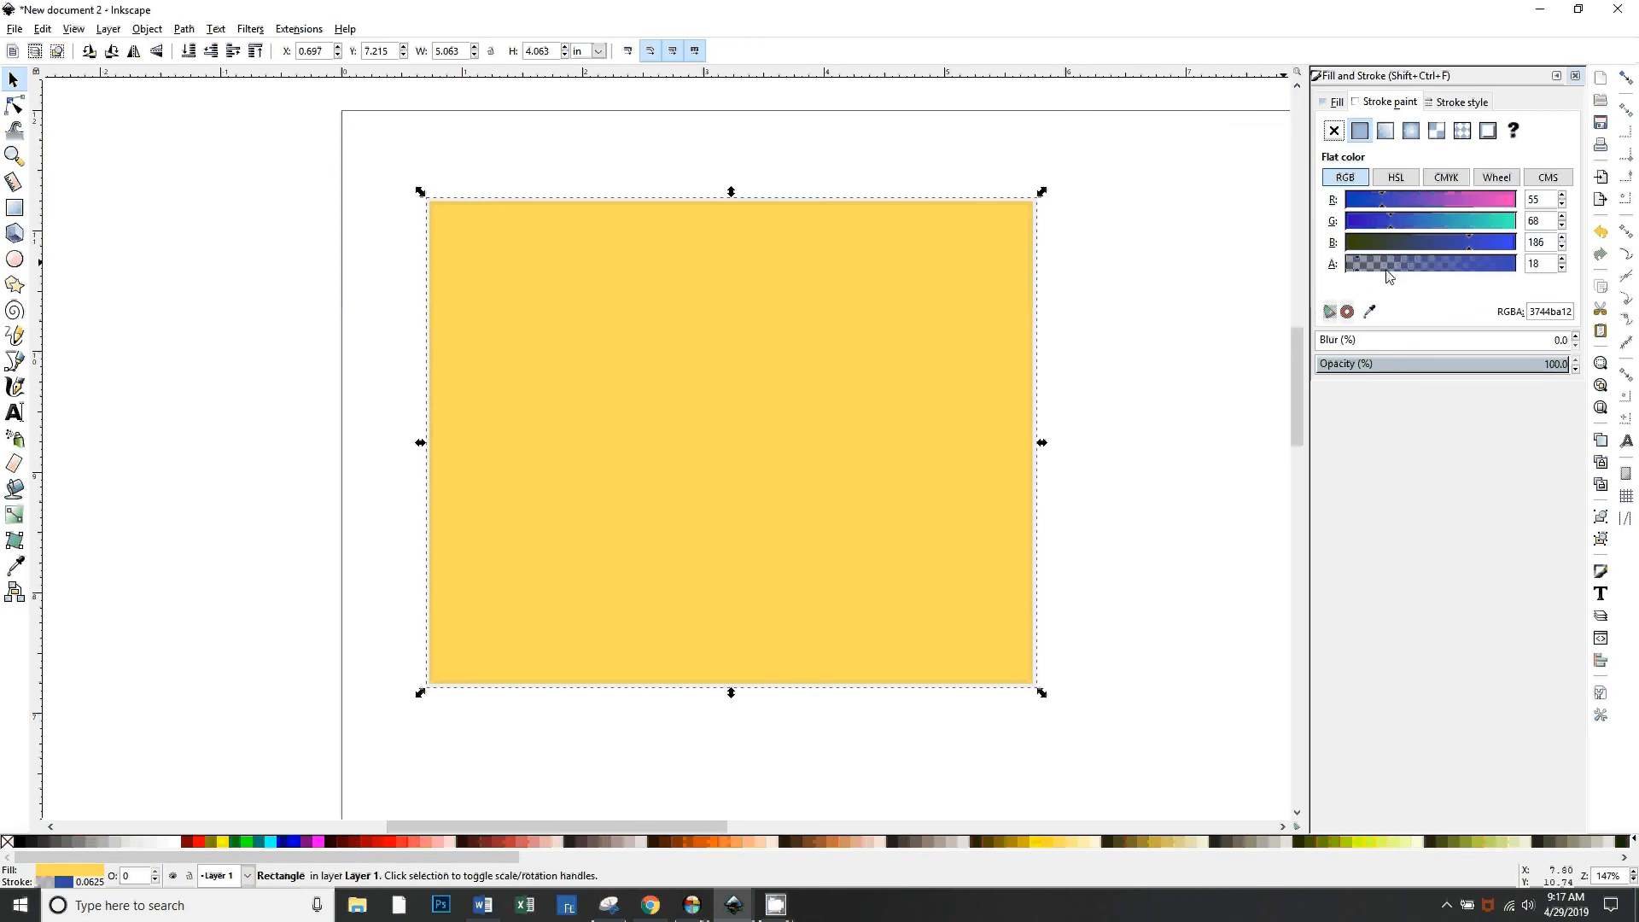
{"action": "left_click_drag", "start_coordinate": [1390, 268], "coordinate": [1528, 269]}
{"action": "left_click", "coordinate": [1473, 265]}
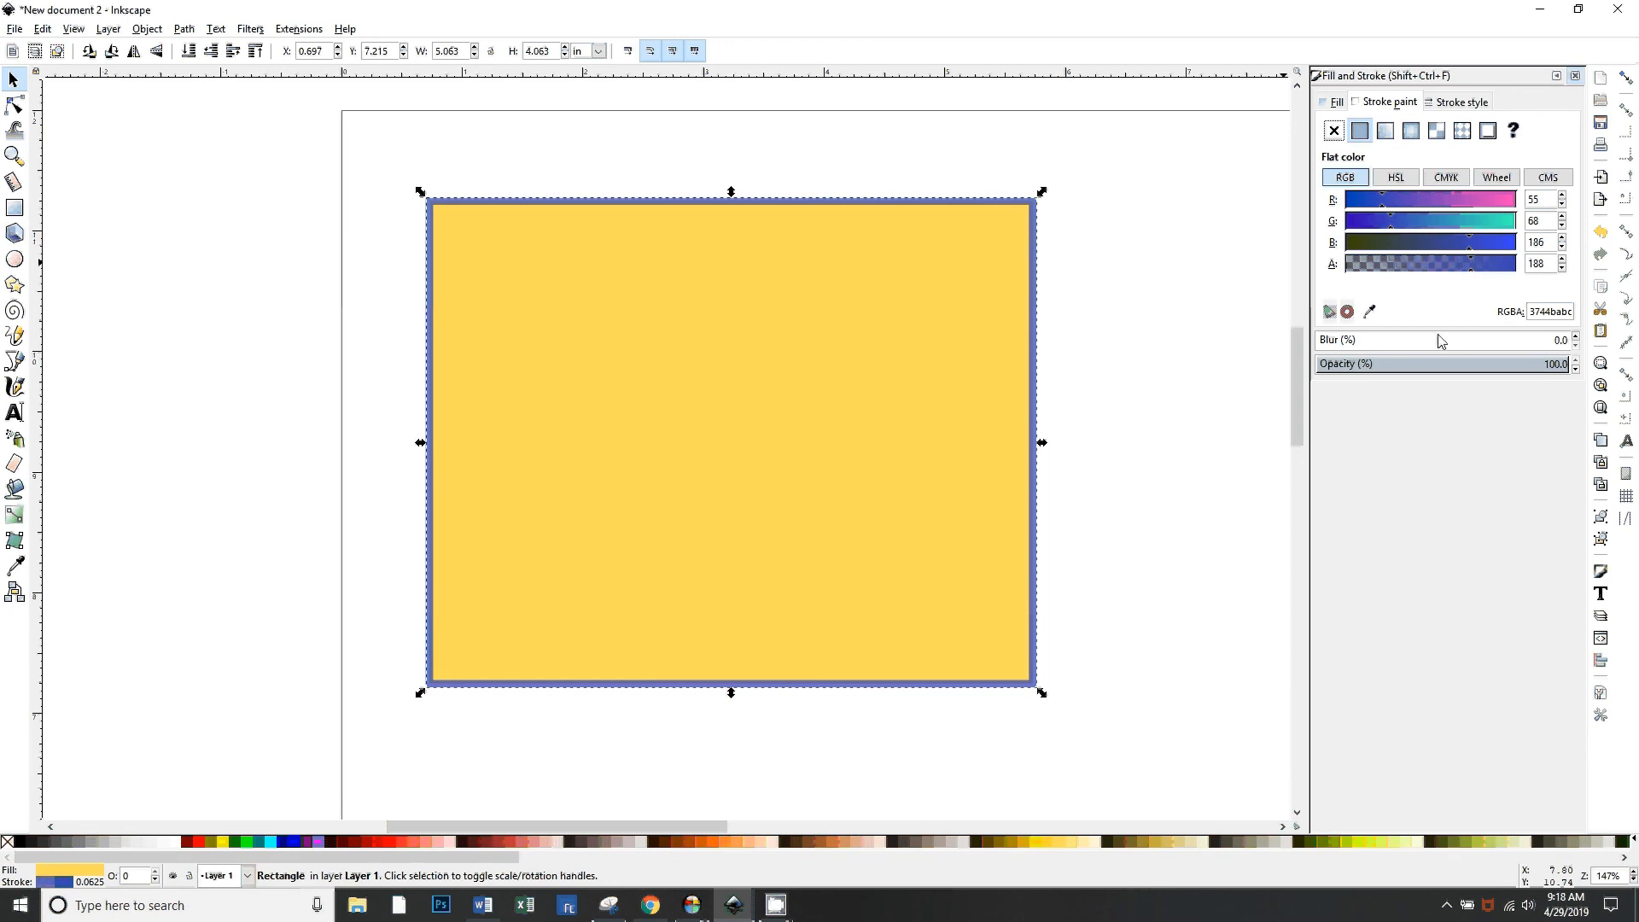
{"action": "left_click_drag", "start_coordinate": [1438, 266], "coordinate": [1529, 272]}
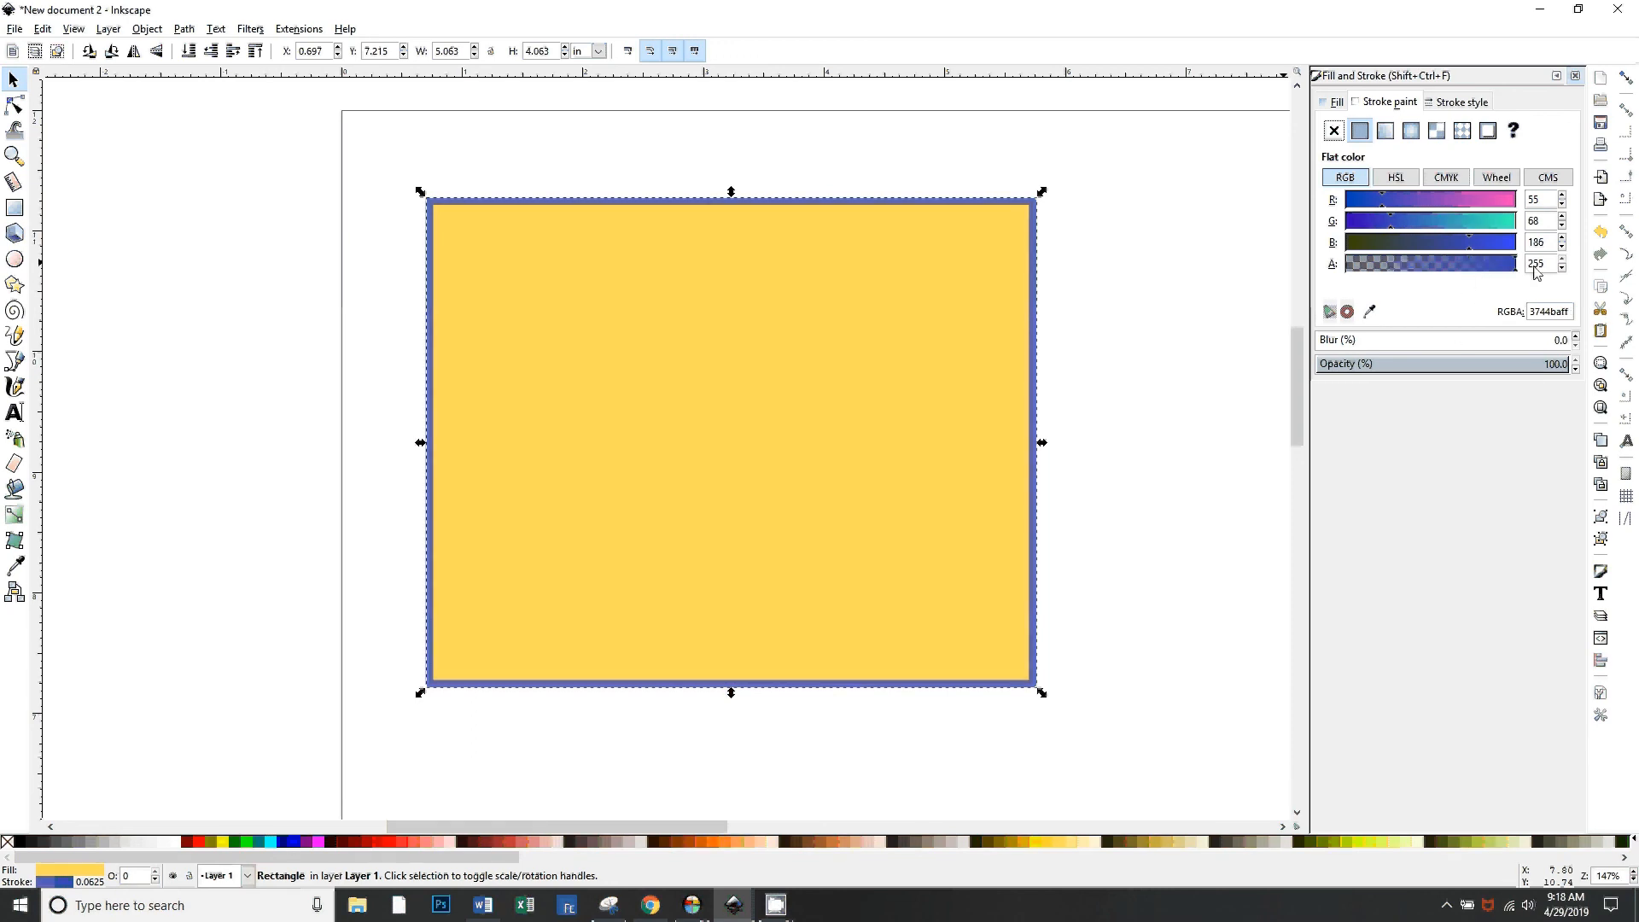
View the stroke colour in CMYK mode and set its red value to about 170 in RGB mode
{"action": "left_click", "coordinate": [1435, 181]}
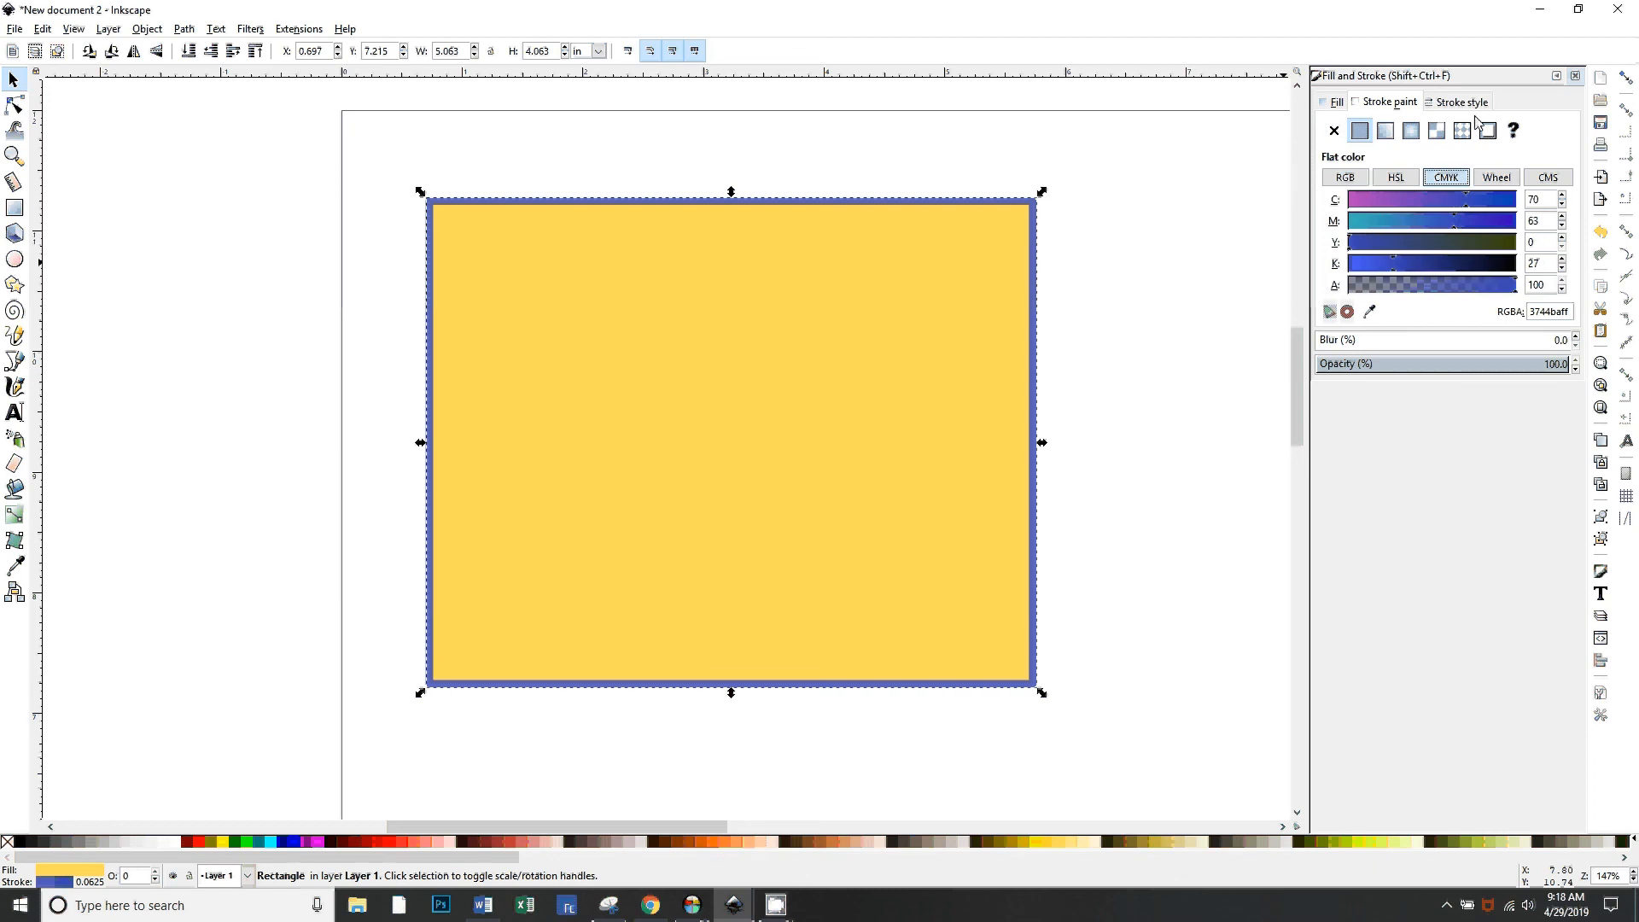
{"action": "left_click", "coordinate": [1365, 194]}
{"action": "left_click", "coordinate": [1346, 178]}
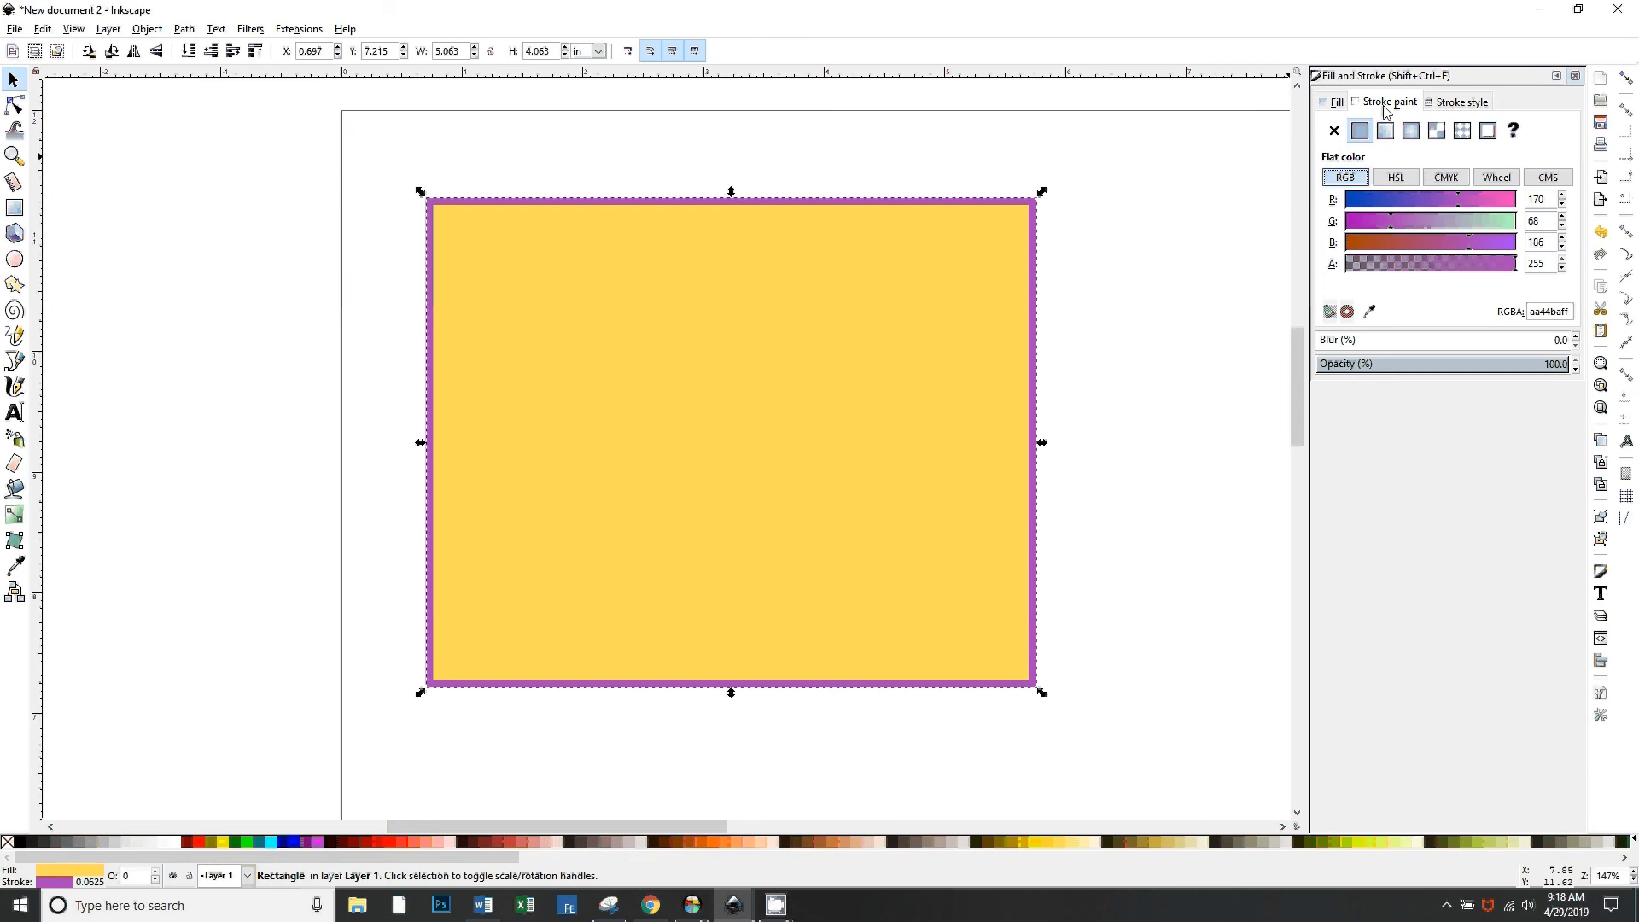
Change the rectangle's stroke width unit to px and set the width to 10 px
{"action": "left_click", "coordinate": [1471, 102]}
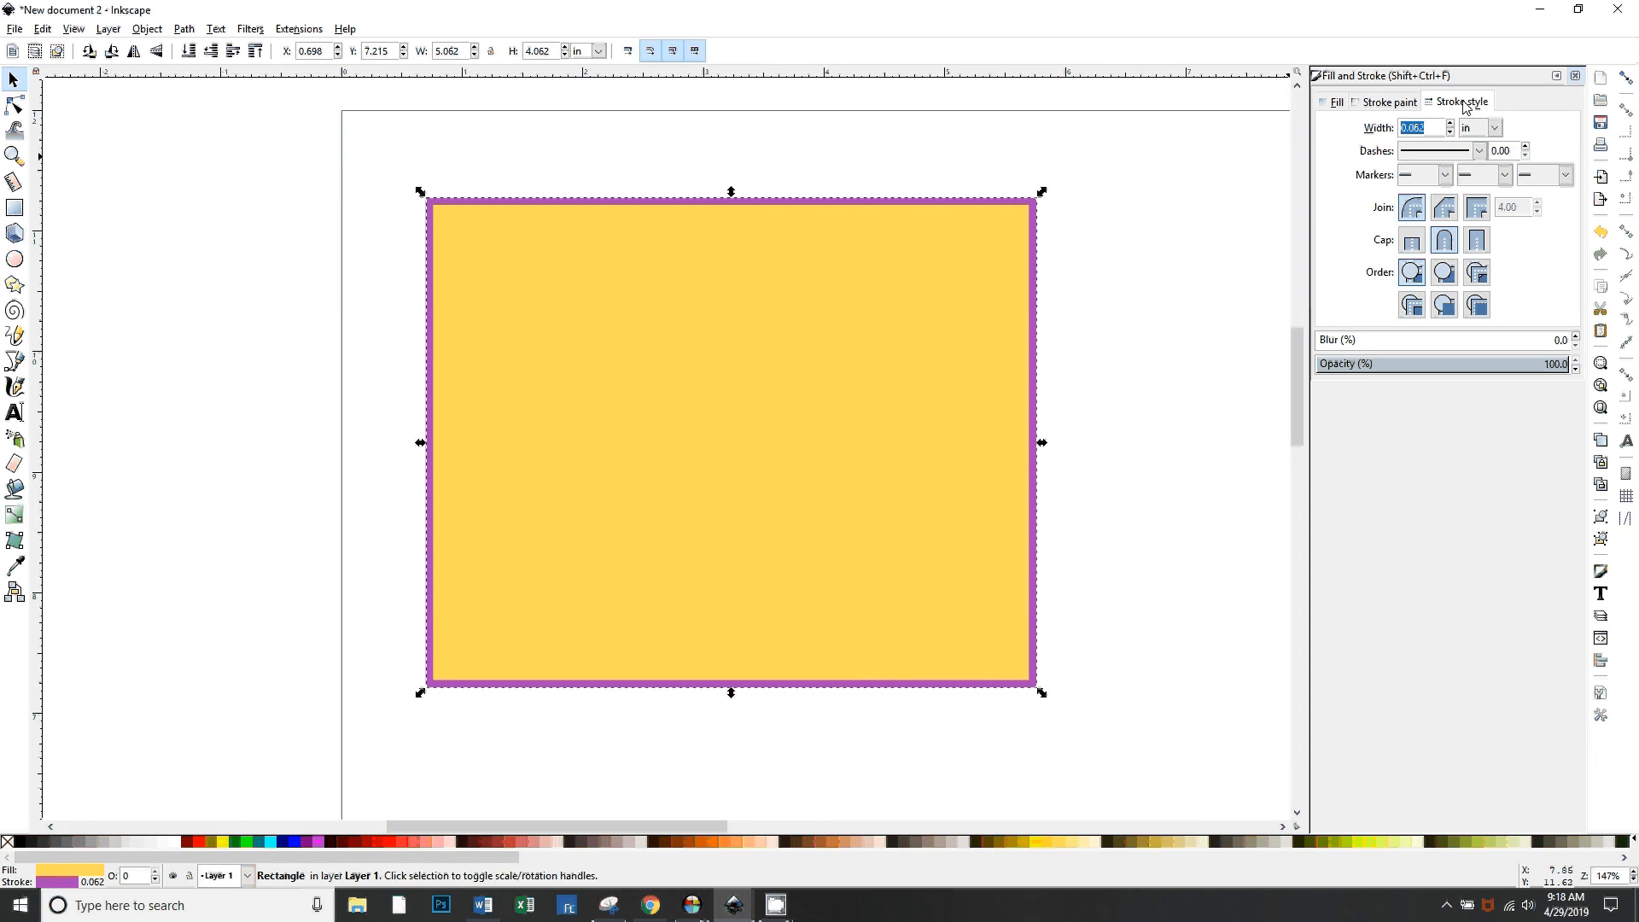
{"action": "left_click", "coordinate": [1495, 127]}
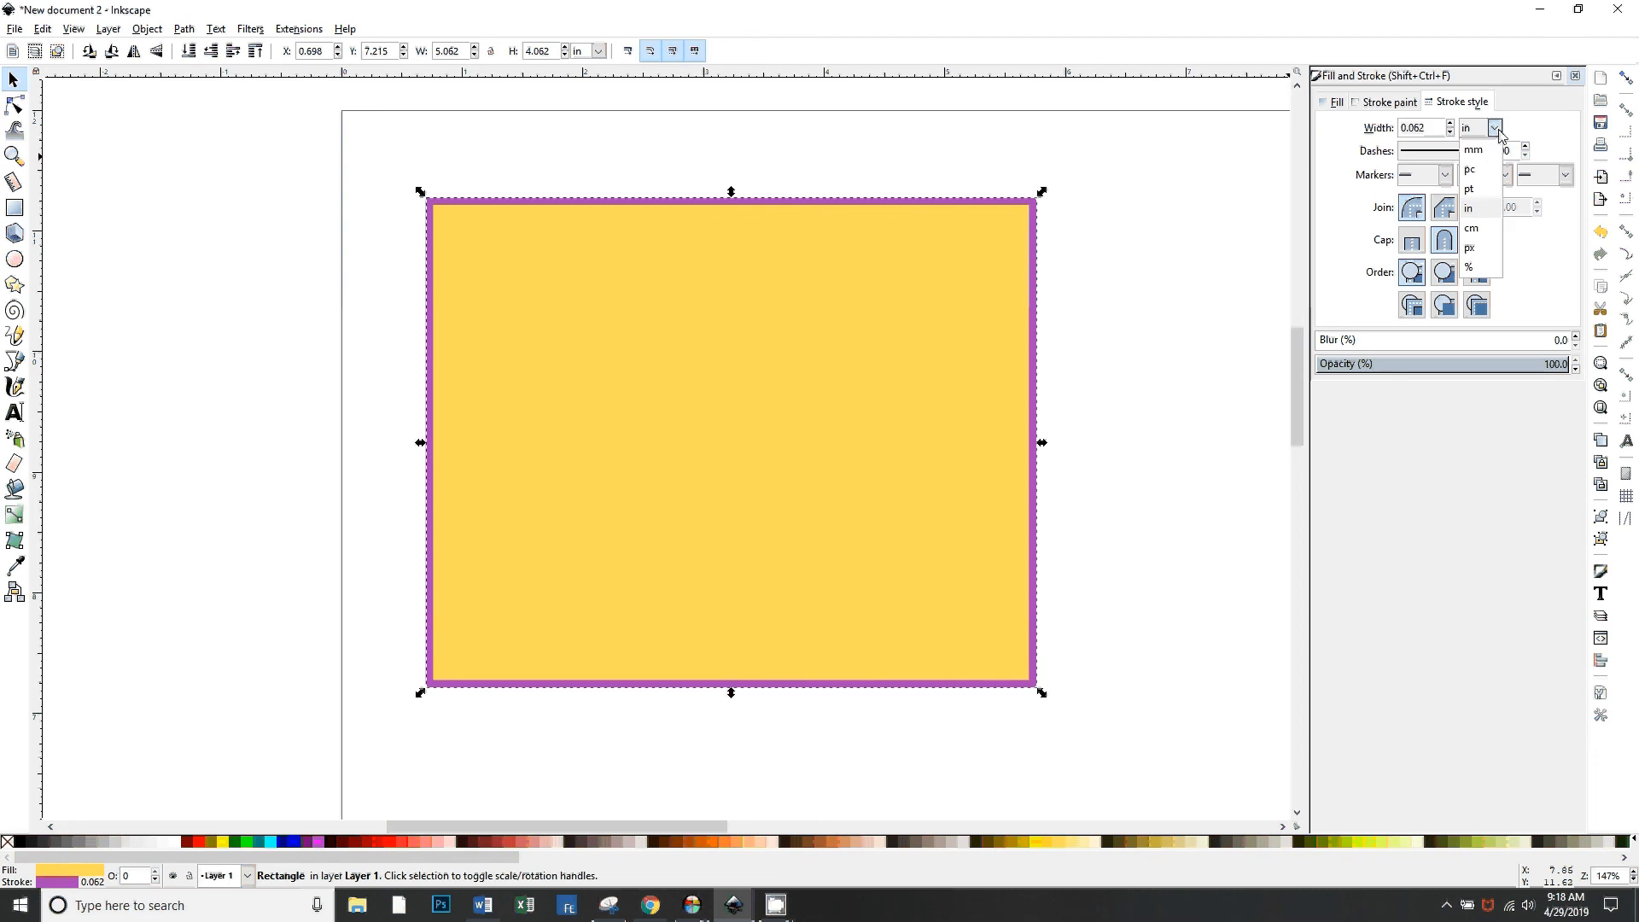
{"action": "left_click", "coordinate": [1469, 249]}
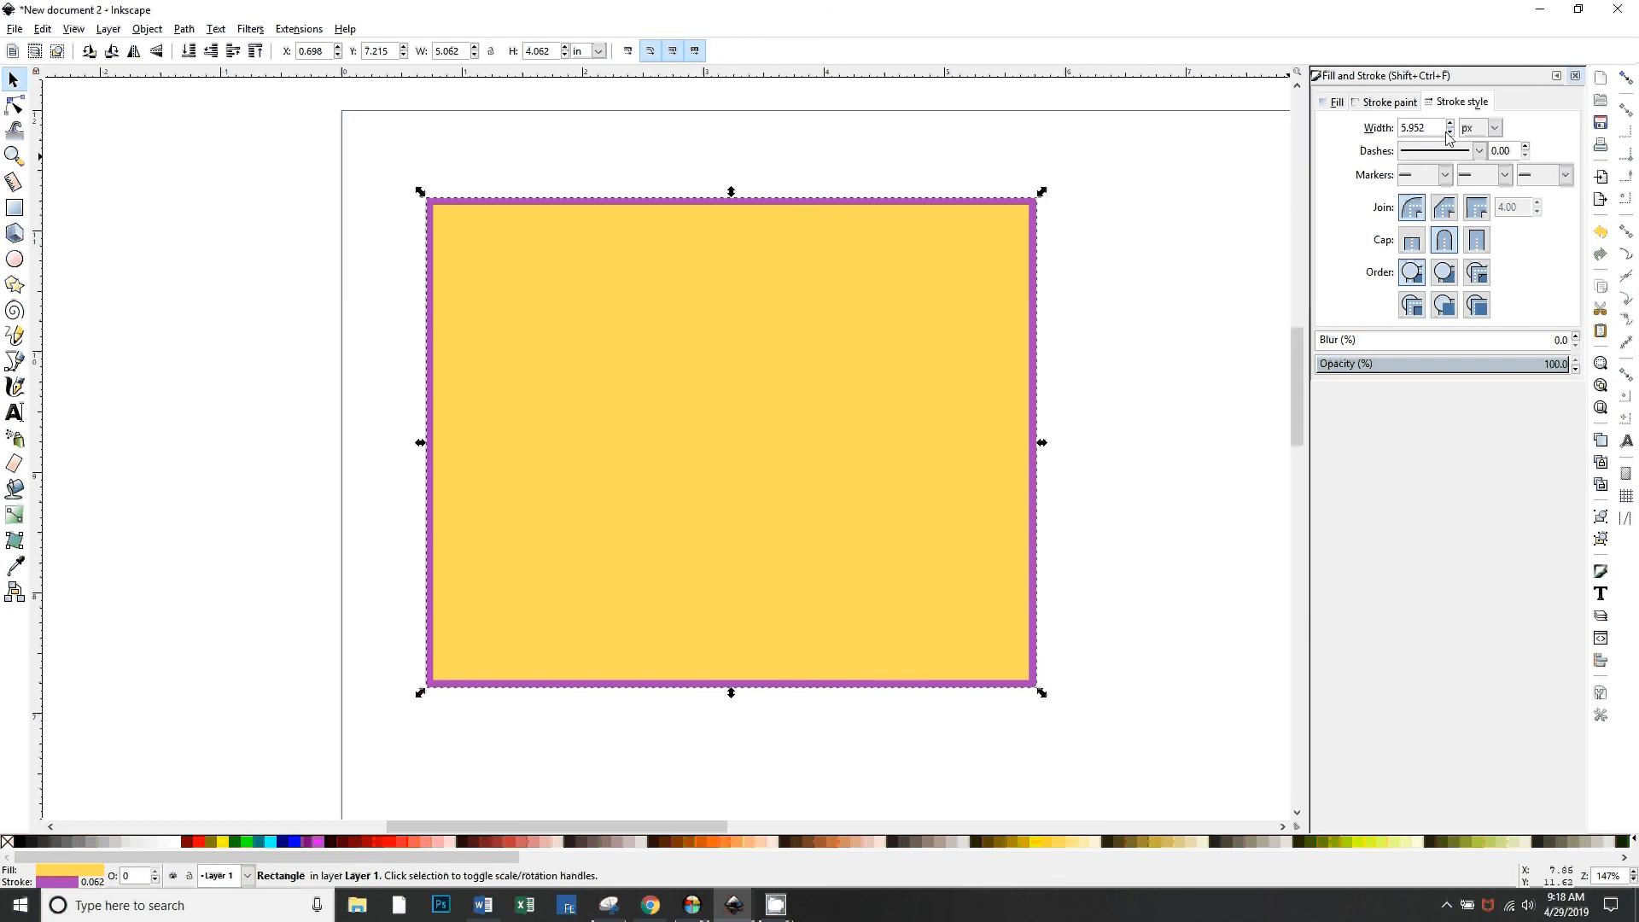
{"action": "left_click_drag", "start_coordinate": [1436, 128], "coordinate": [1369, 132]}
{"action": "type", "text": "10"}
{"action": "key", "text": "Return"}
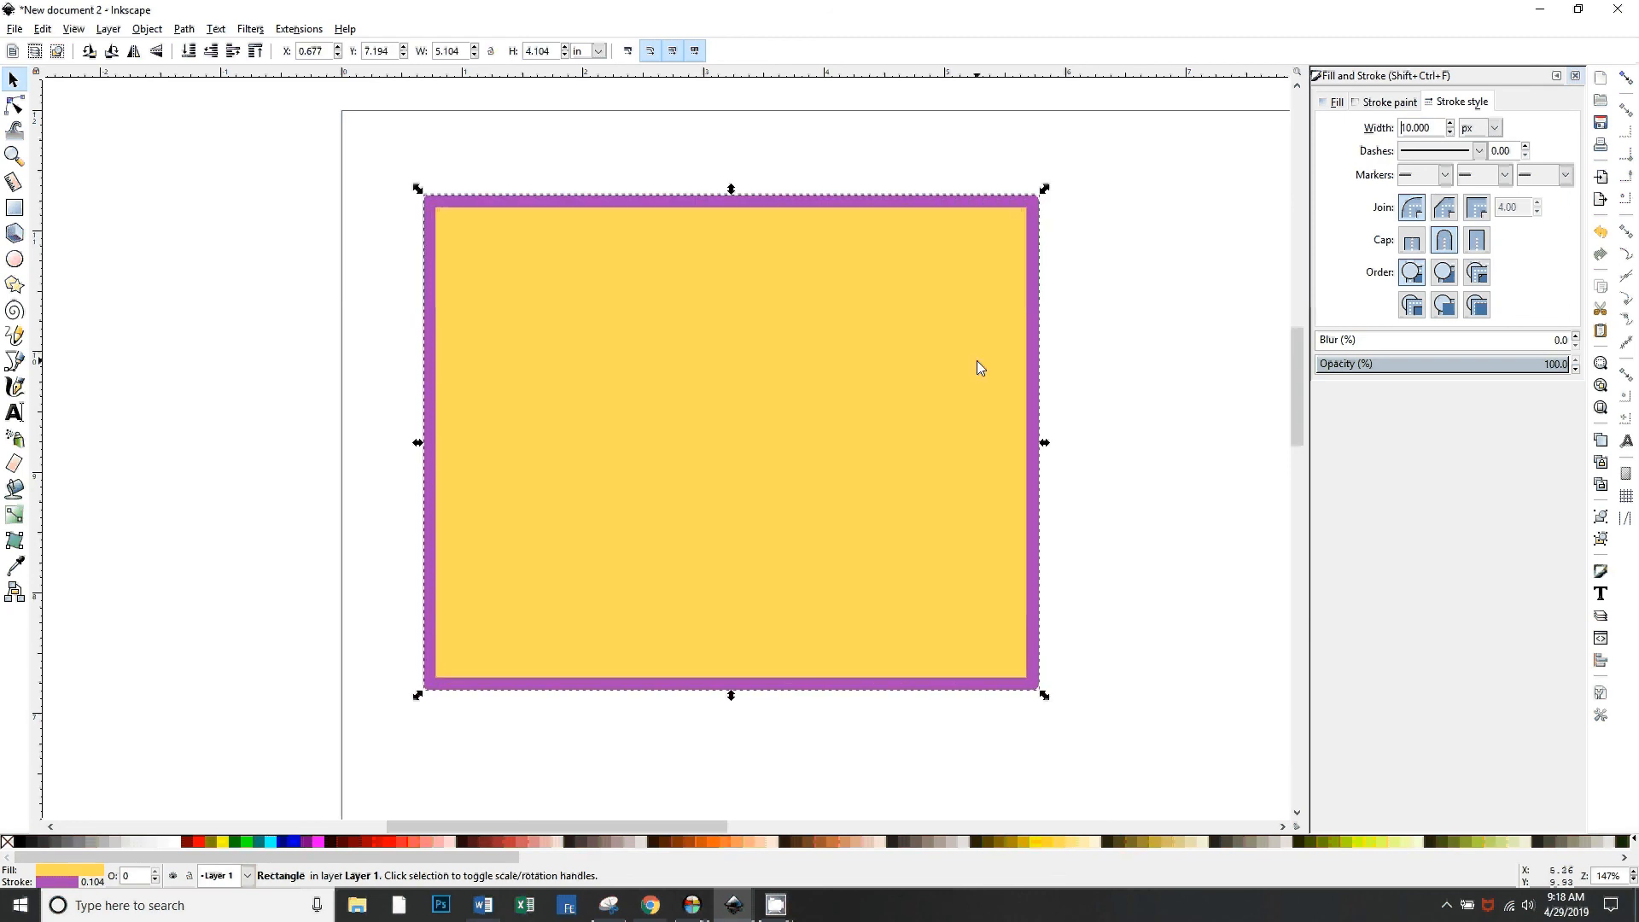
Try stroke widths of 1 px and 0 px on the rectangle
{"action": "left_click_drag", "start_coordinate": [1437, 130], "coordinate": [1376, 131]}
{"action": "type", "text": "1"}
{"action": "key", "text": "Return"}
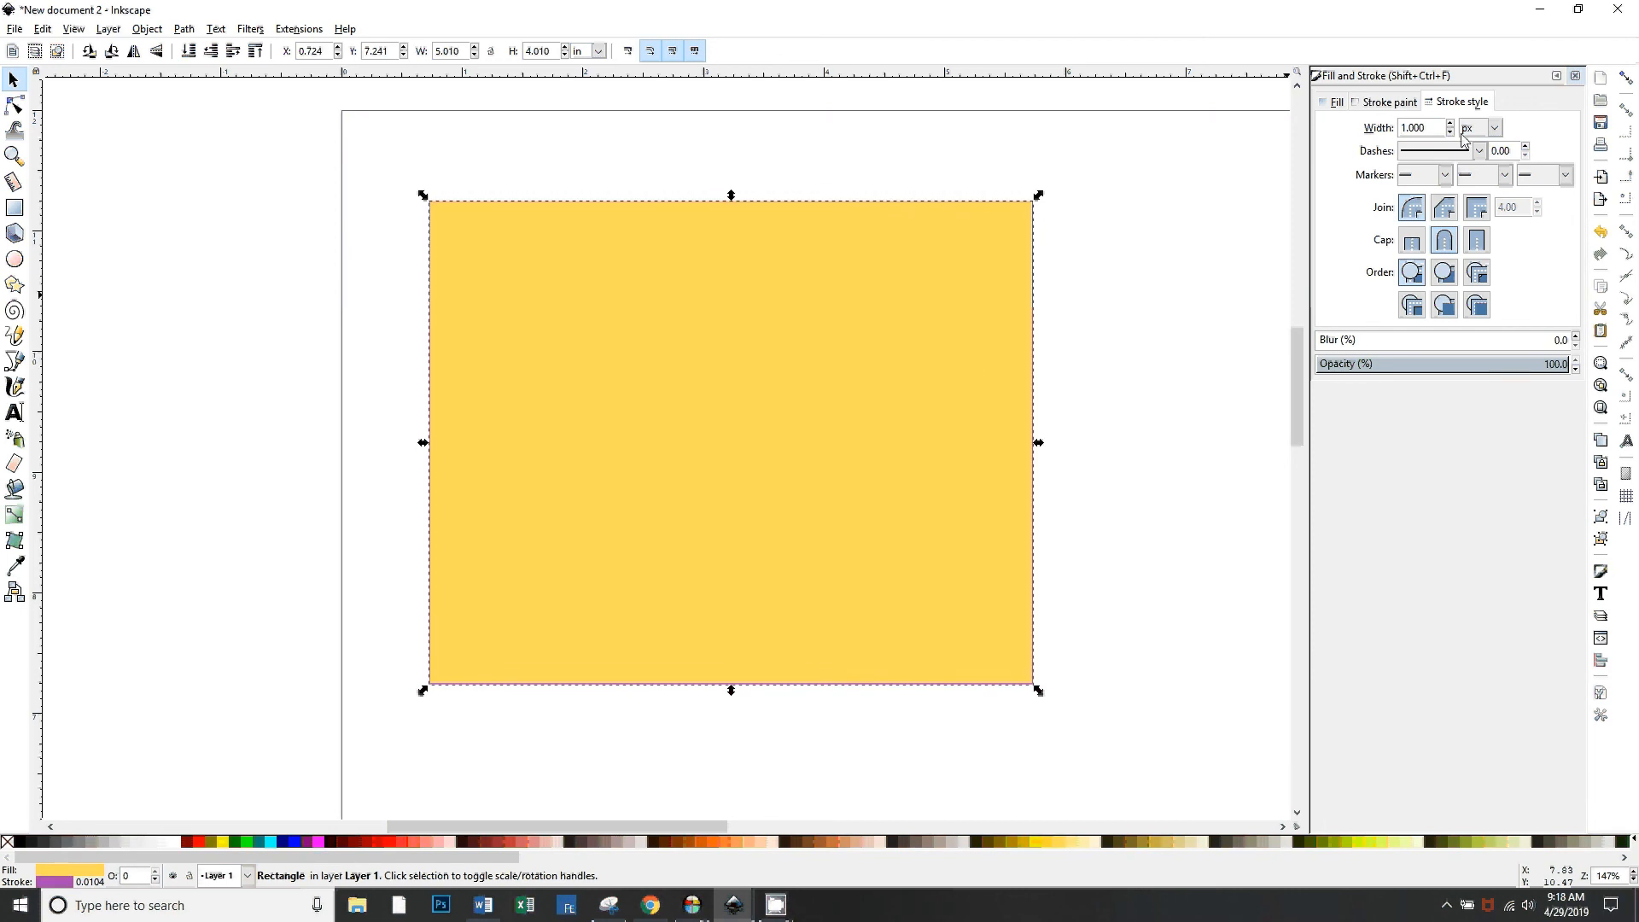
{"action": "left_click_drag", "start_coordinate": [1431, 131], "coordinate": [1377, 131]}
{"action": "type", "text": "0"}
{"action": "key", "text": "Return"}
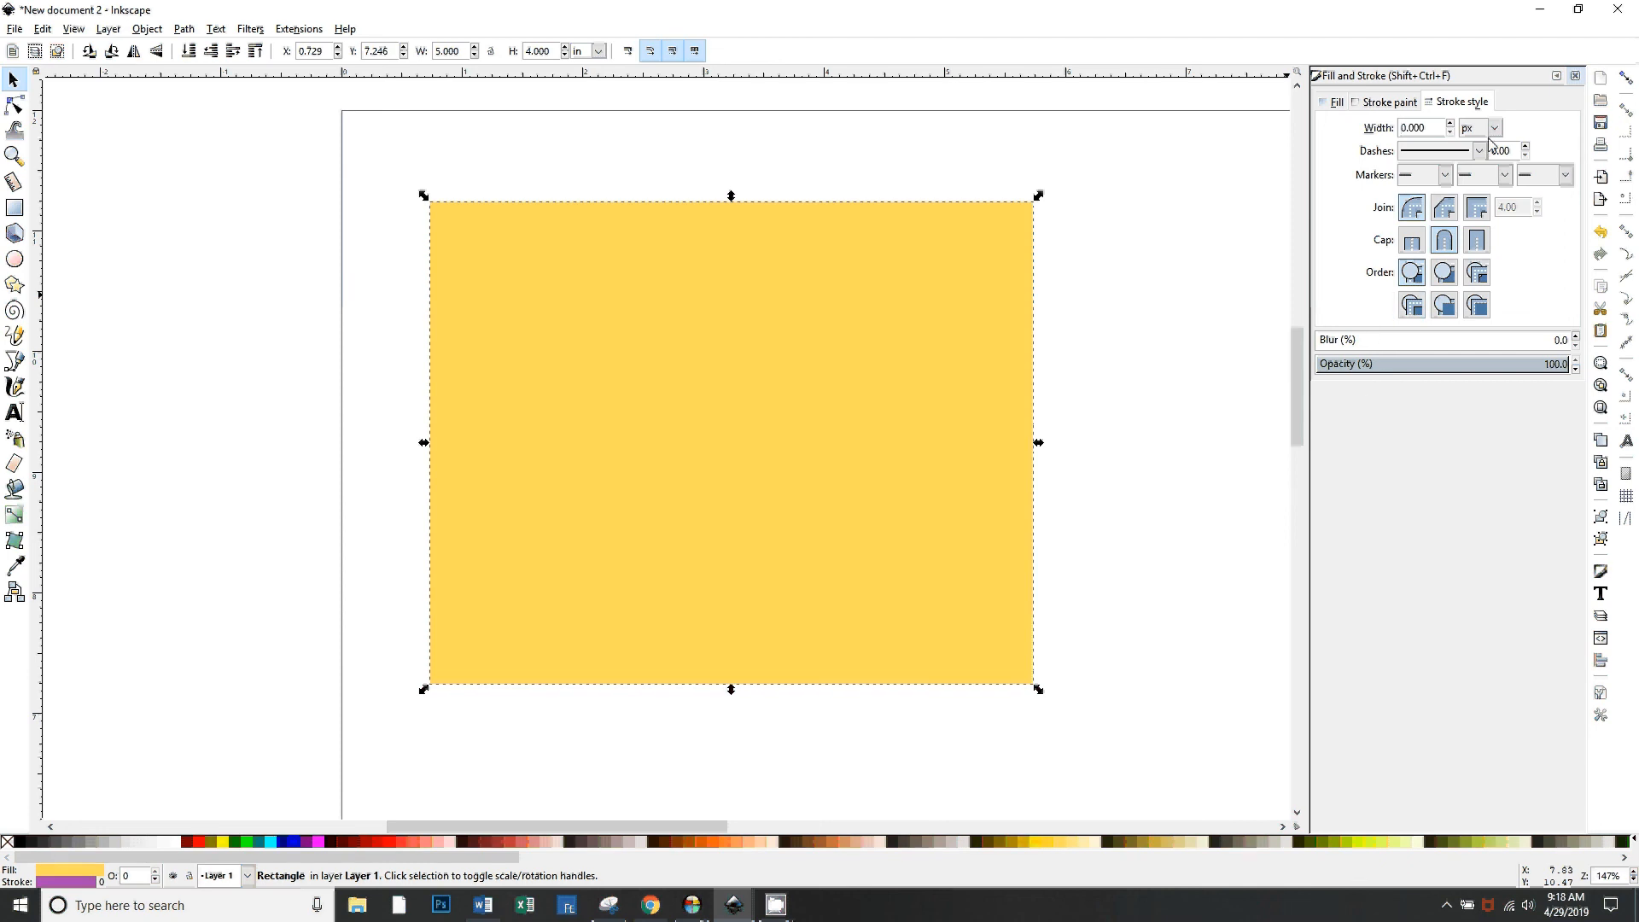
Set the rectangle's stroke width to 5 px
{"action": "left_click_drag", "start_coordinate": [1443, 131], "coordinate": [1367, 134]}
{"action": "type", "text": "5"}
{"action": "key", "text": "Return"}
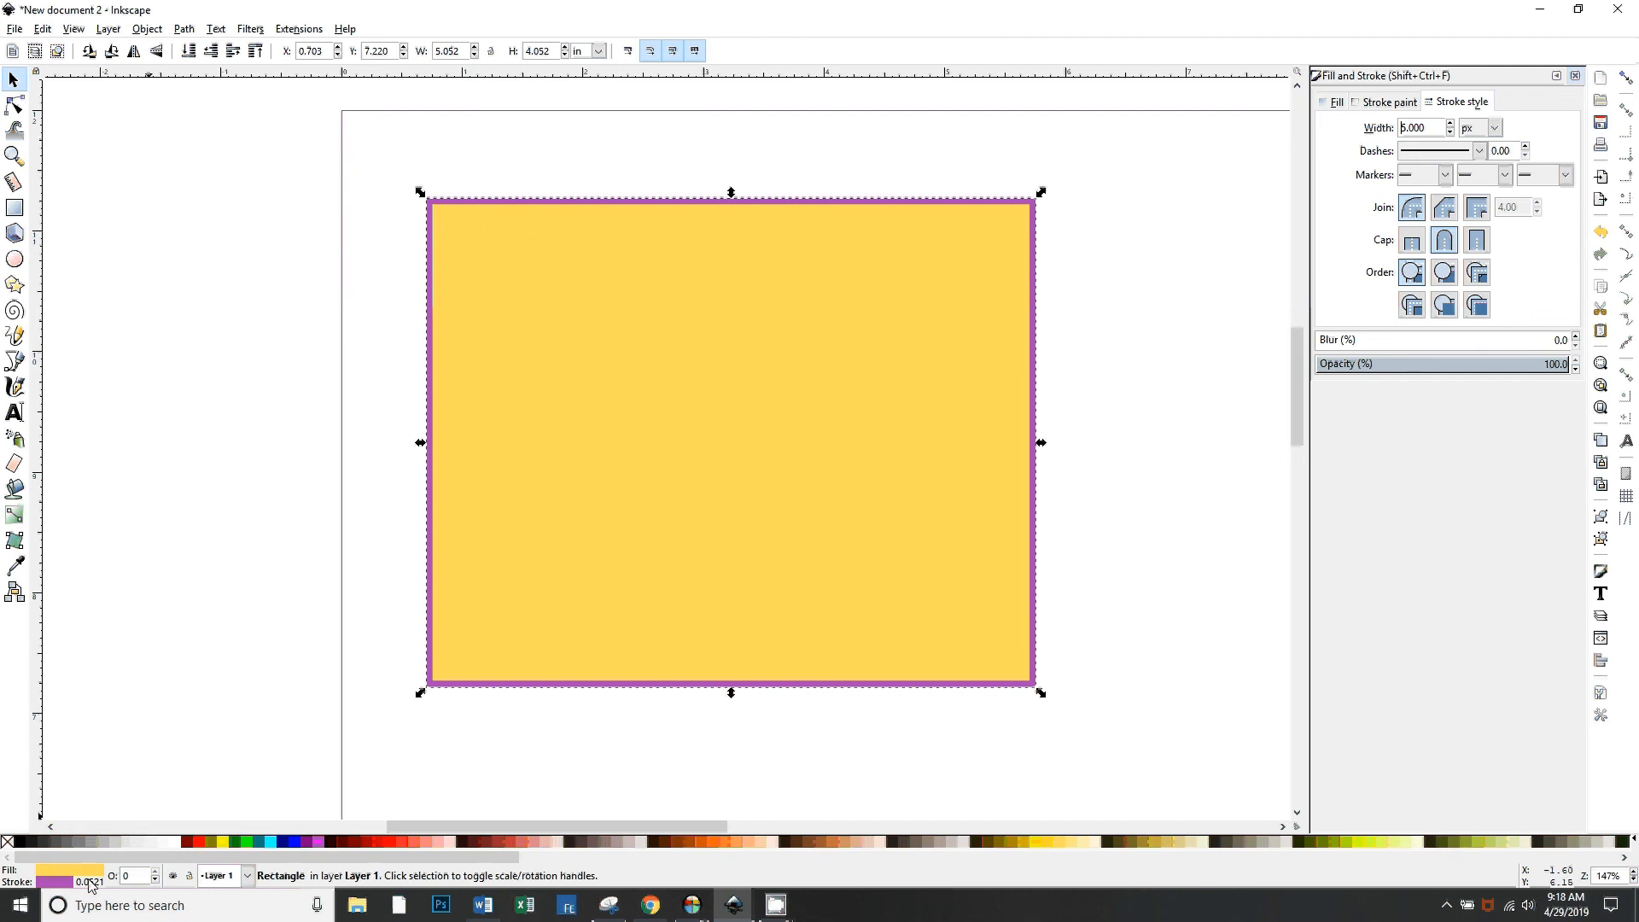
Clear the rectangle's stroke and recolour it black, and clear its fill and recolour it dark red, using palette swatches
{"action": "left_click", "coordinate": [6, 843], "text": "shift"}
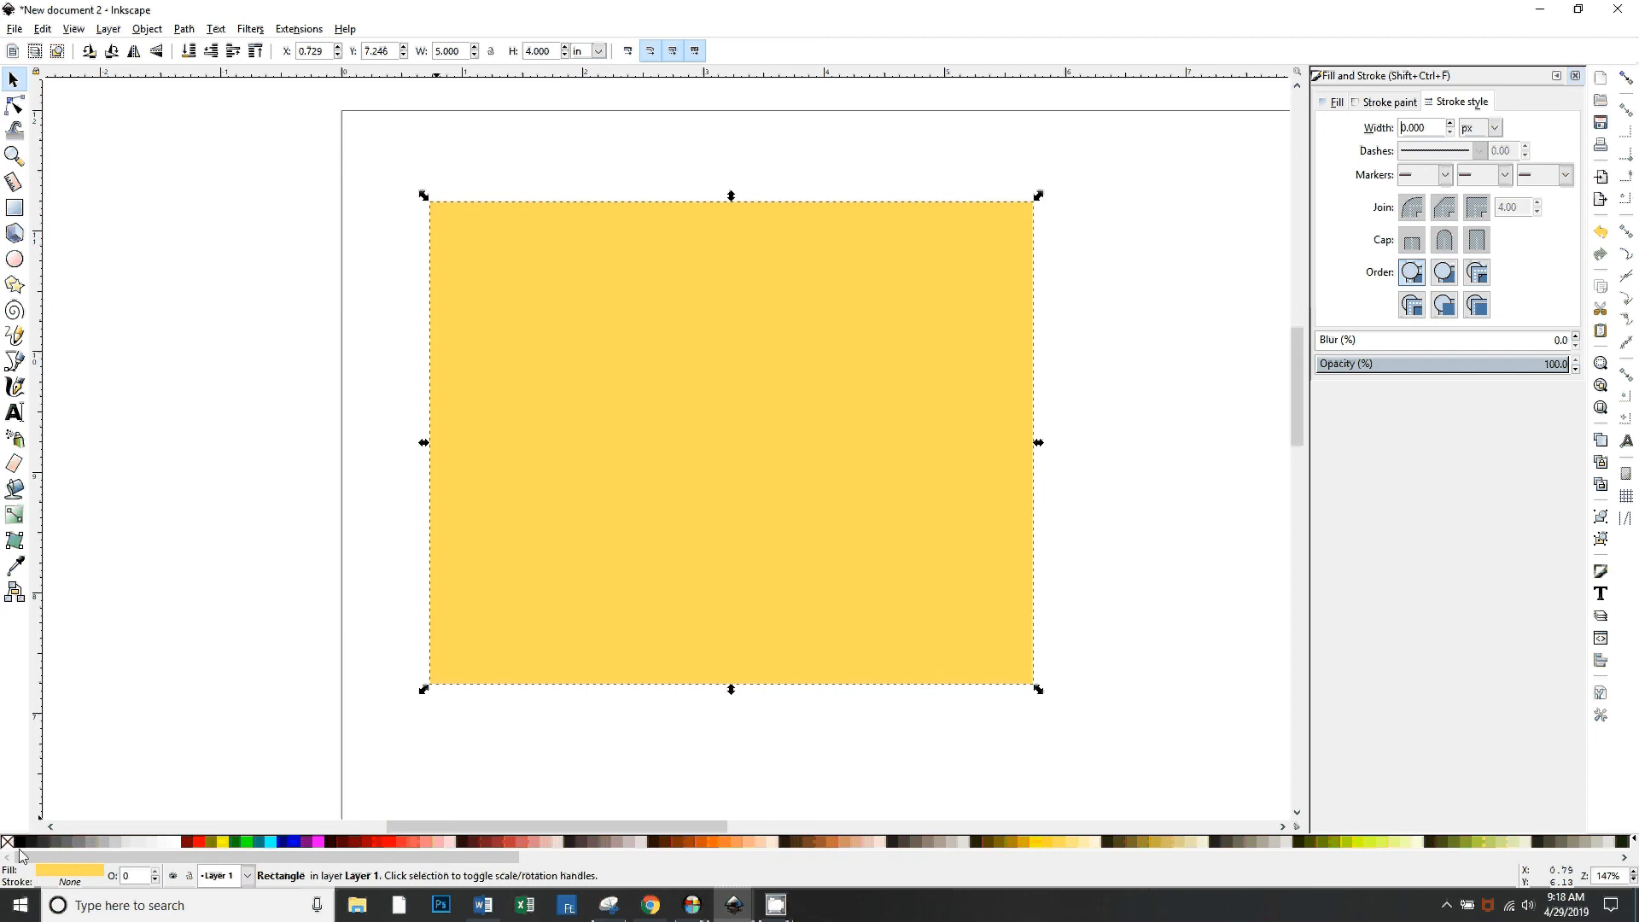
{"action": "left_click", "coordinate": [21, 844], "text": "shift"}
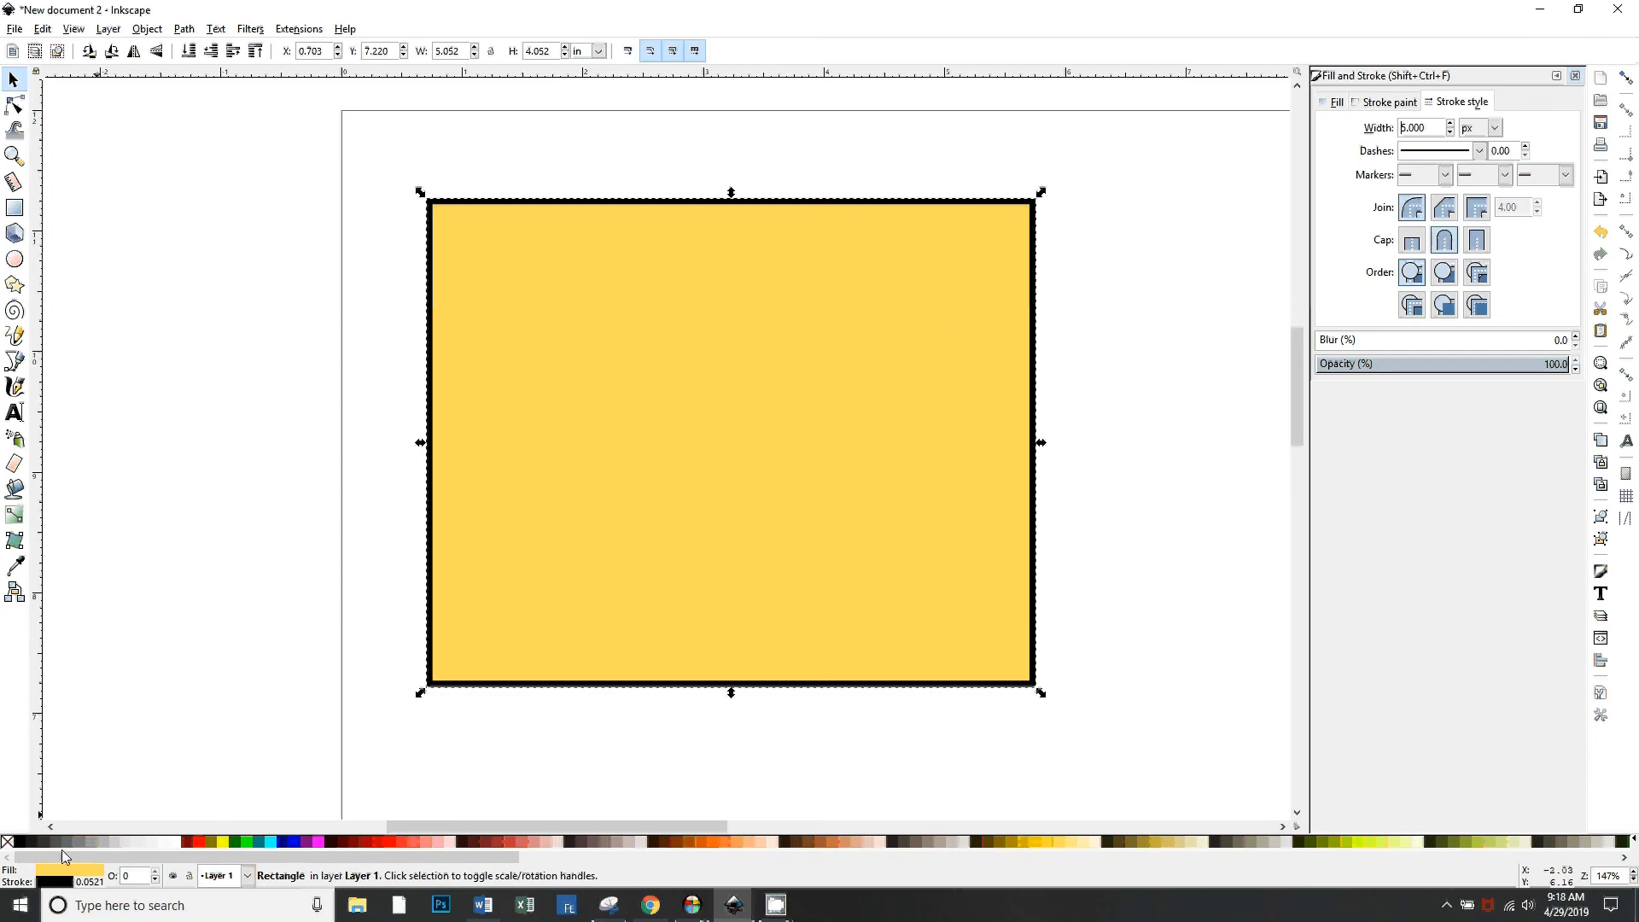
{"action": "left_click", "coordinate": [8, 842]}
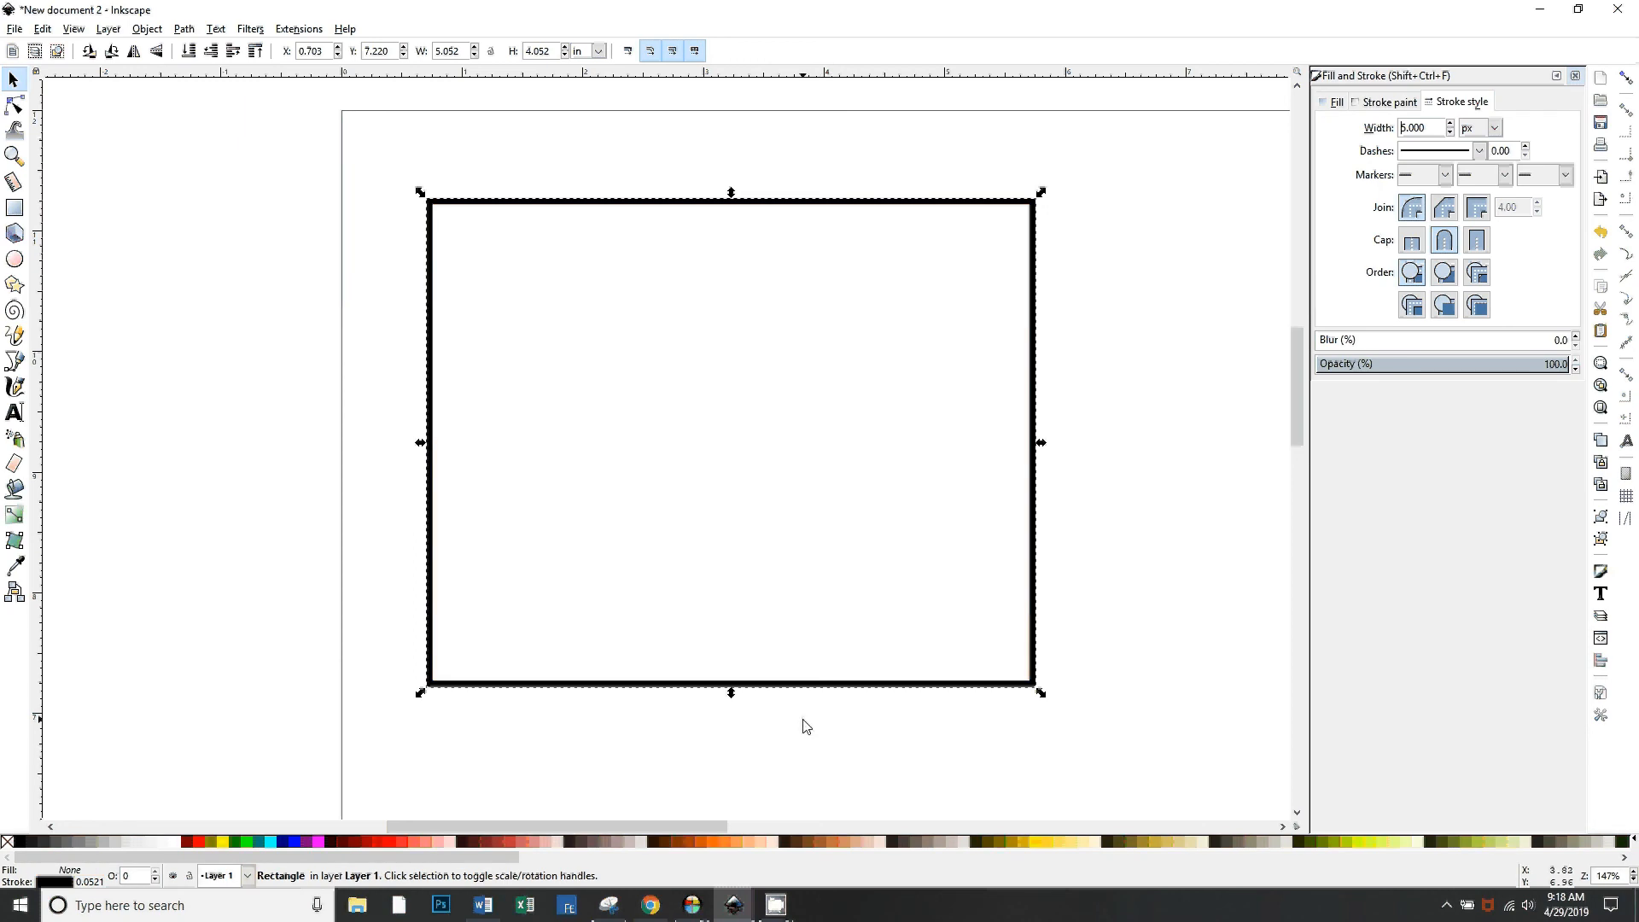
{"action": "left_click", "coordinate": [502, 842]}
{"action": "left_click", "coordinate": [1156, 498]}
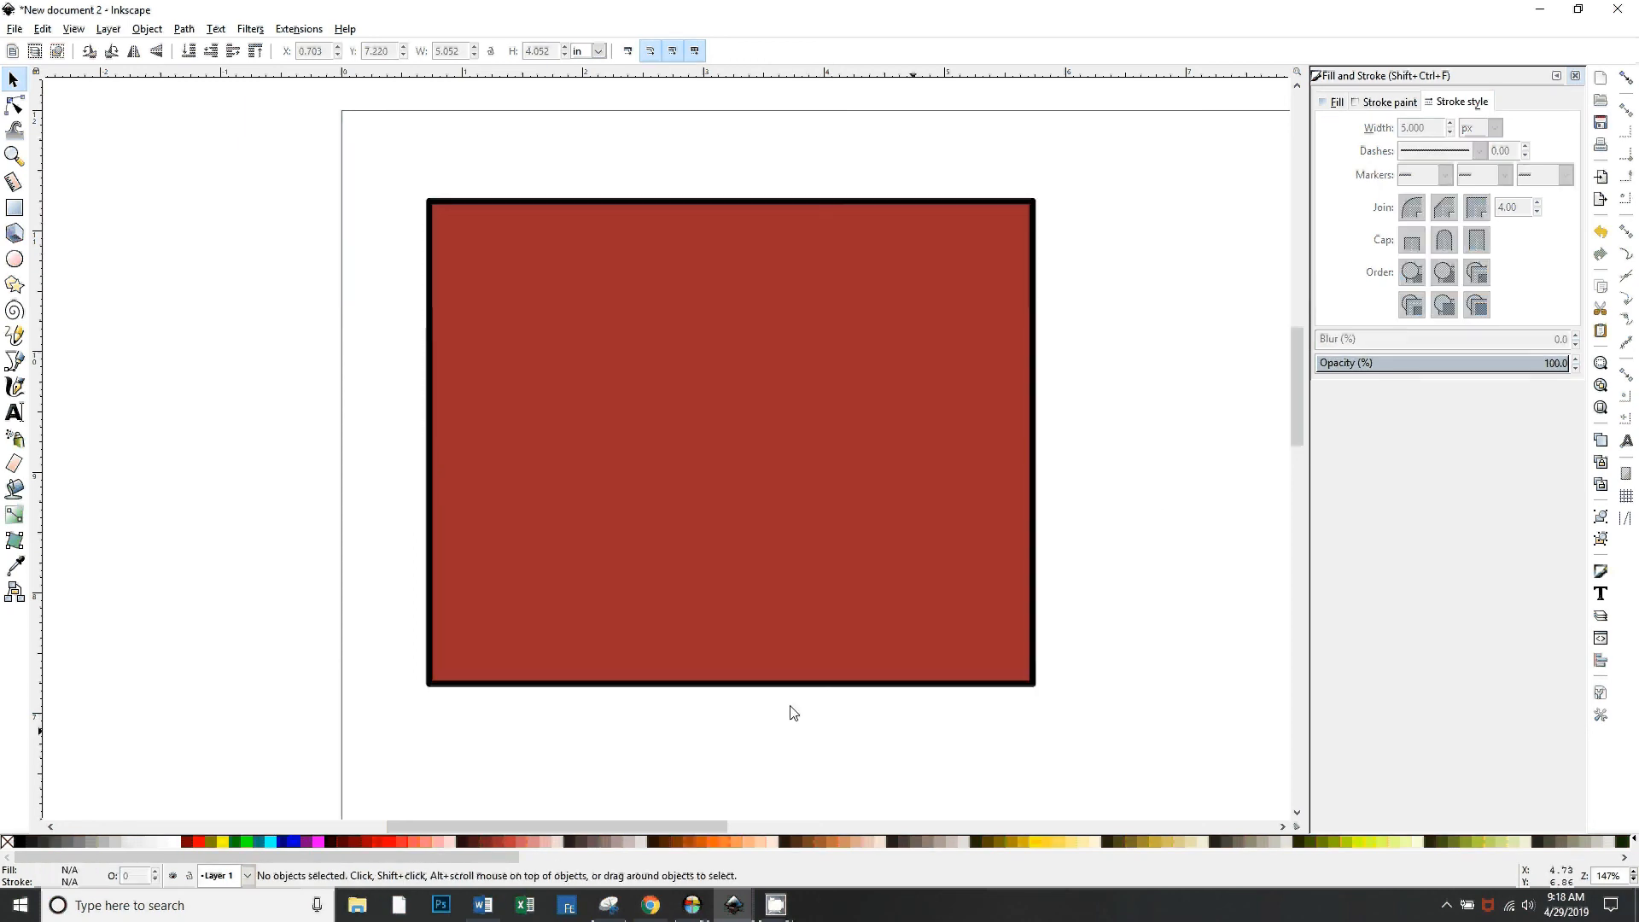
Examine the Fill, Stroke paint and Stroke style settings with the rectangle deselected and then selected
{"action": "left_click", "coordinate": [864, 286]}
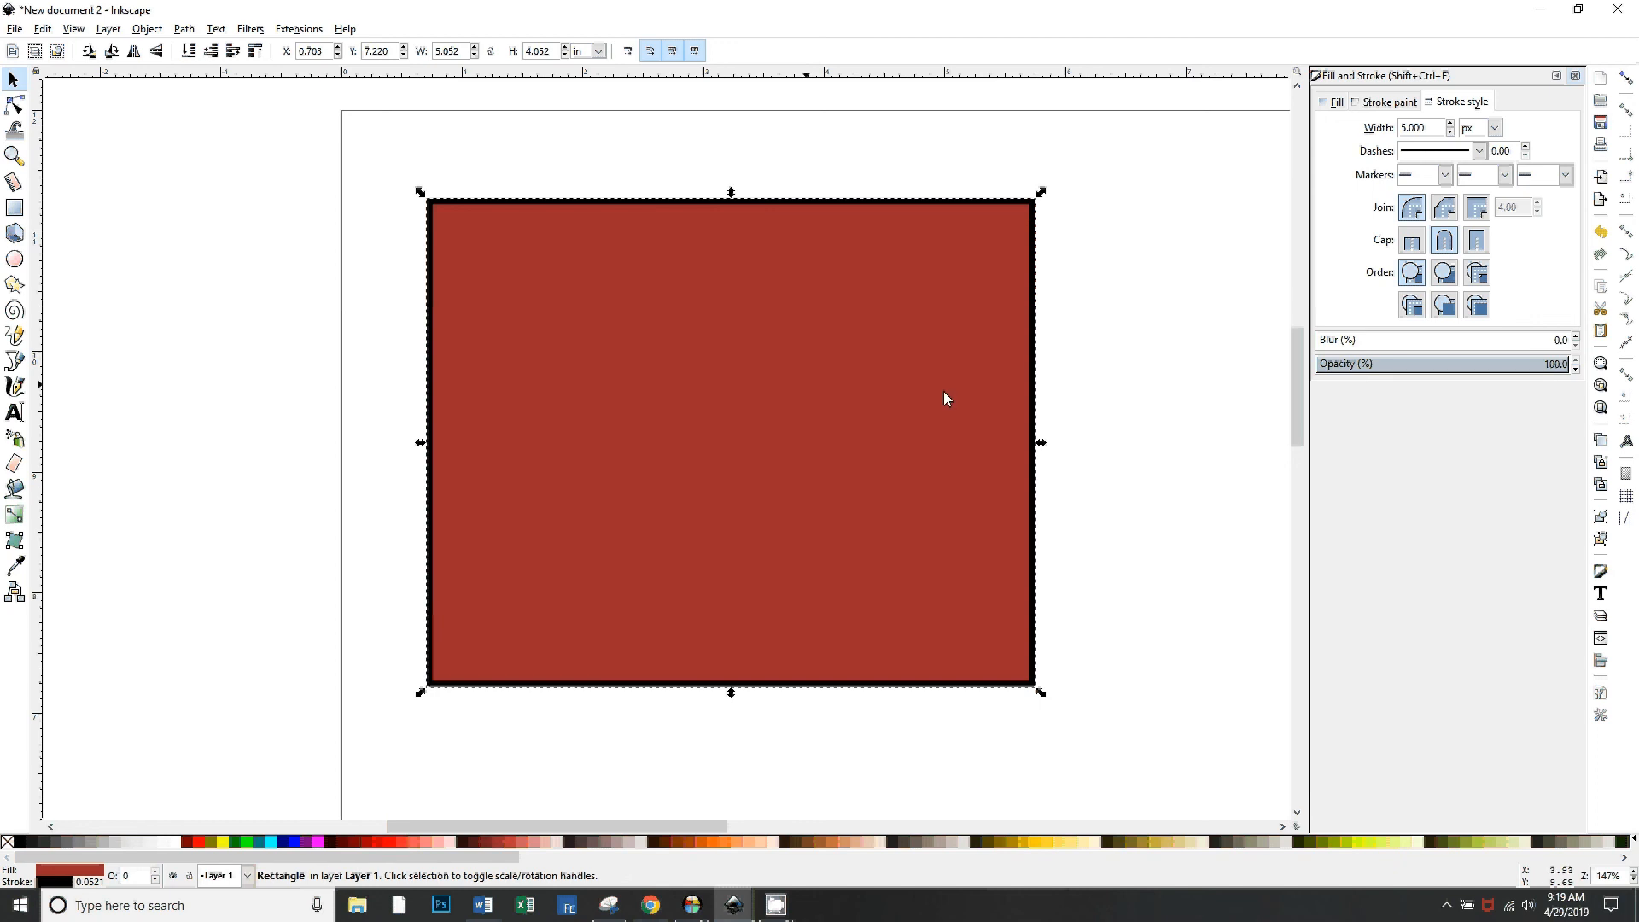
{"action": "left_click", "coordinate": [1145, 319]}
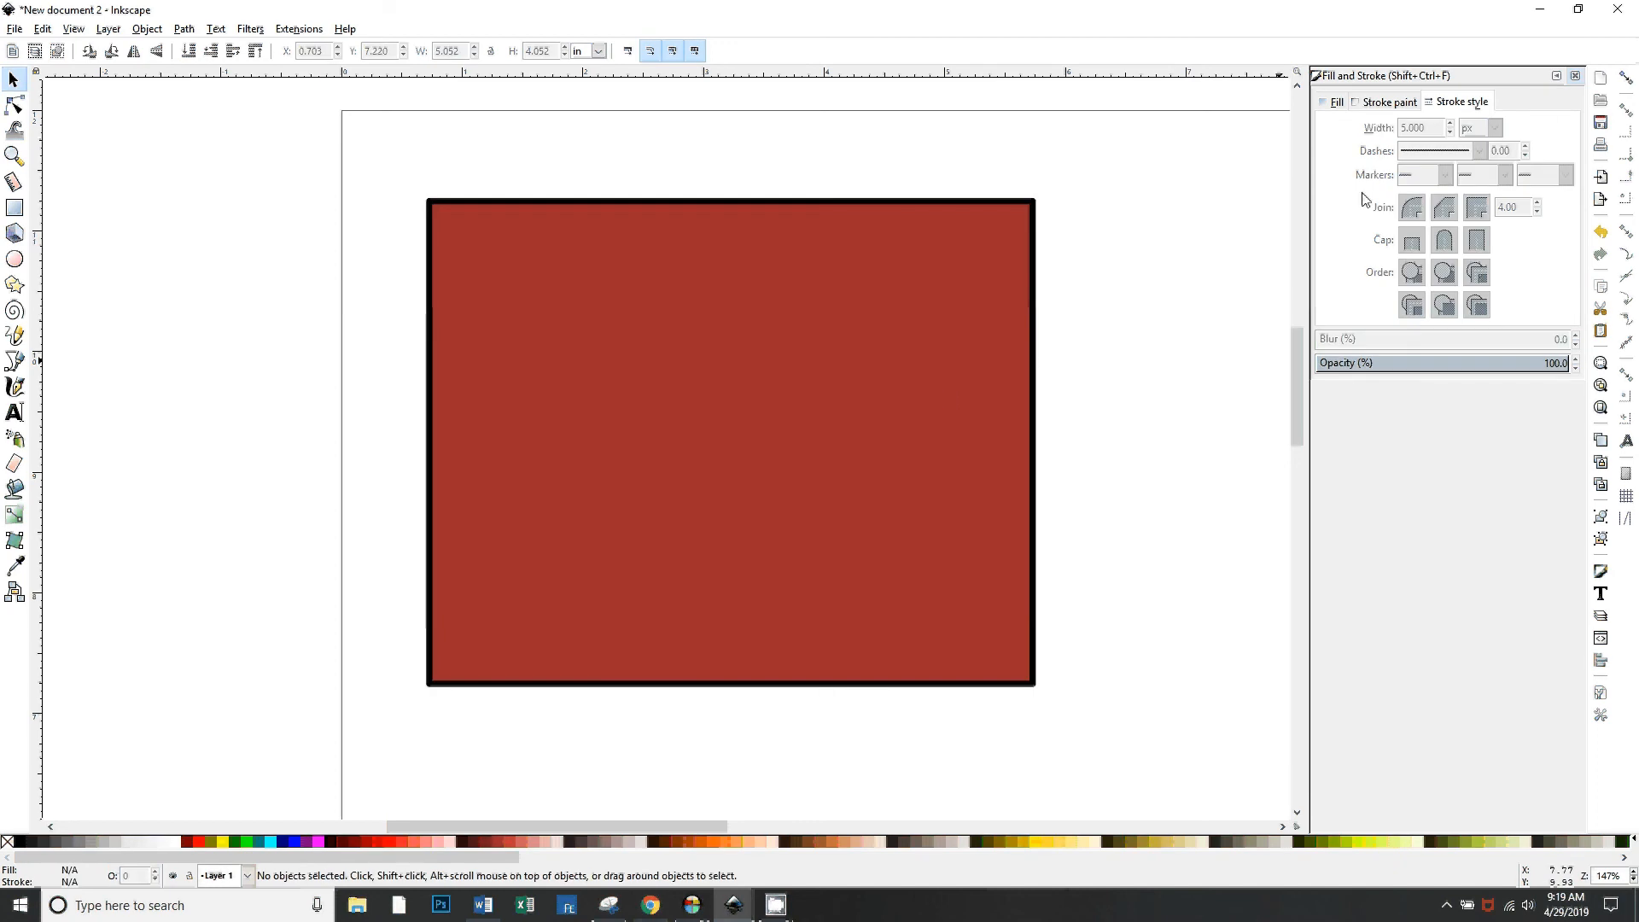
{"action": "left_click", "coordinate": [1333, 103]}
{"action": "left_click", "coordinate": [1368, 104]}
{"action": "left_click", "coordinate": [1445, 102]}
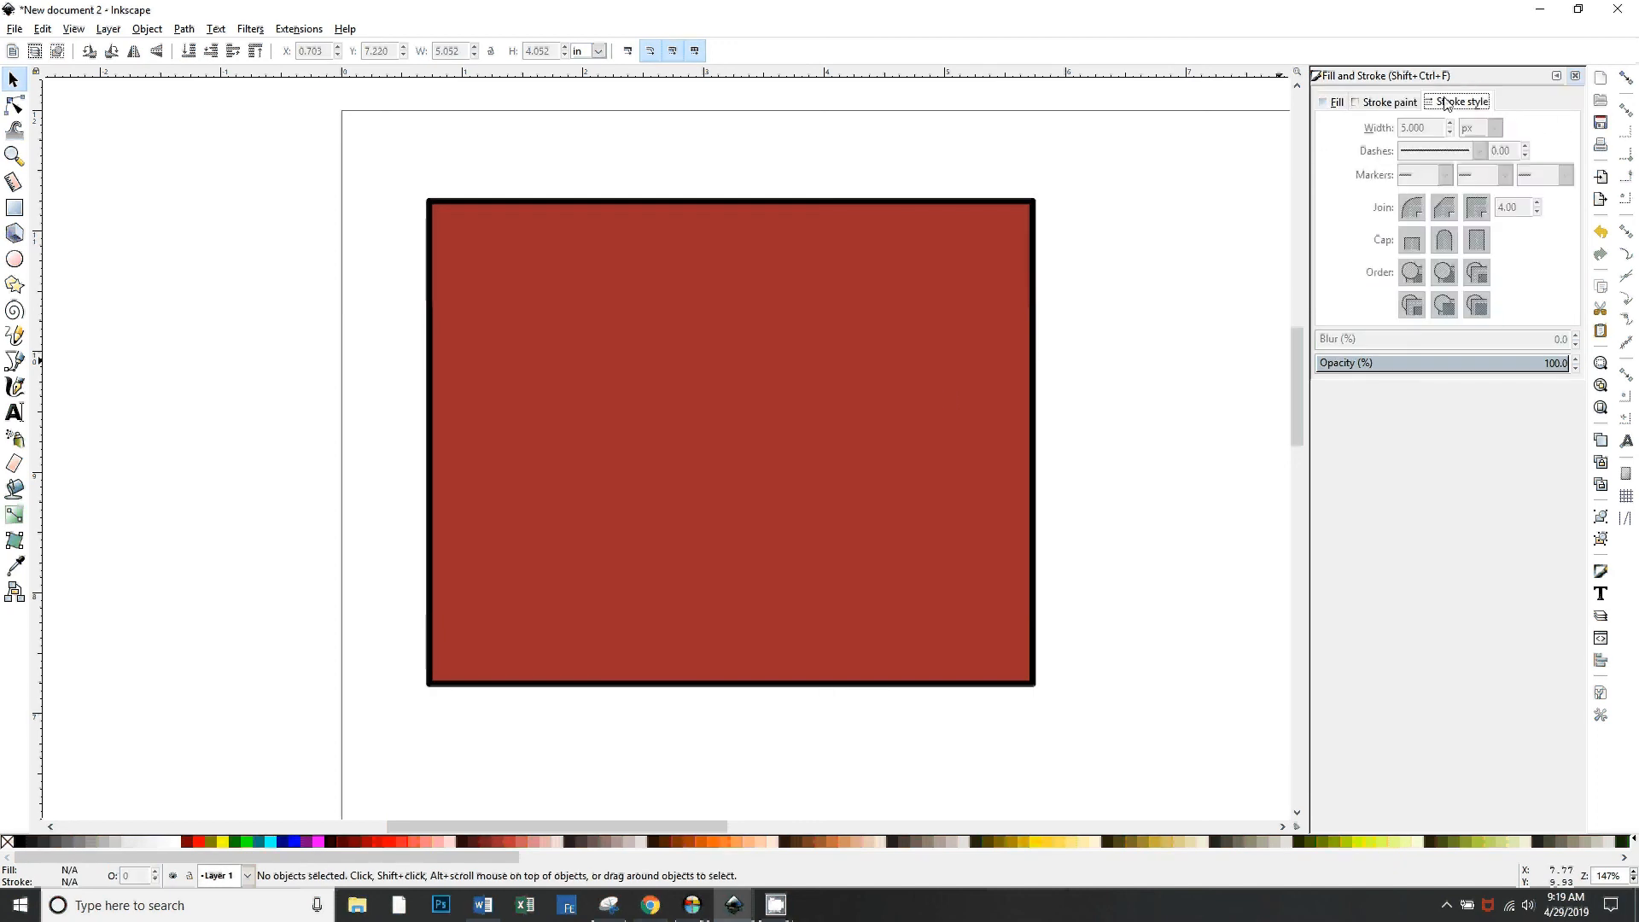
{"action": "left_click", "coordinate": [852, 345]}
{"action": "left_click", "coordinate": [1368, 102]}
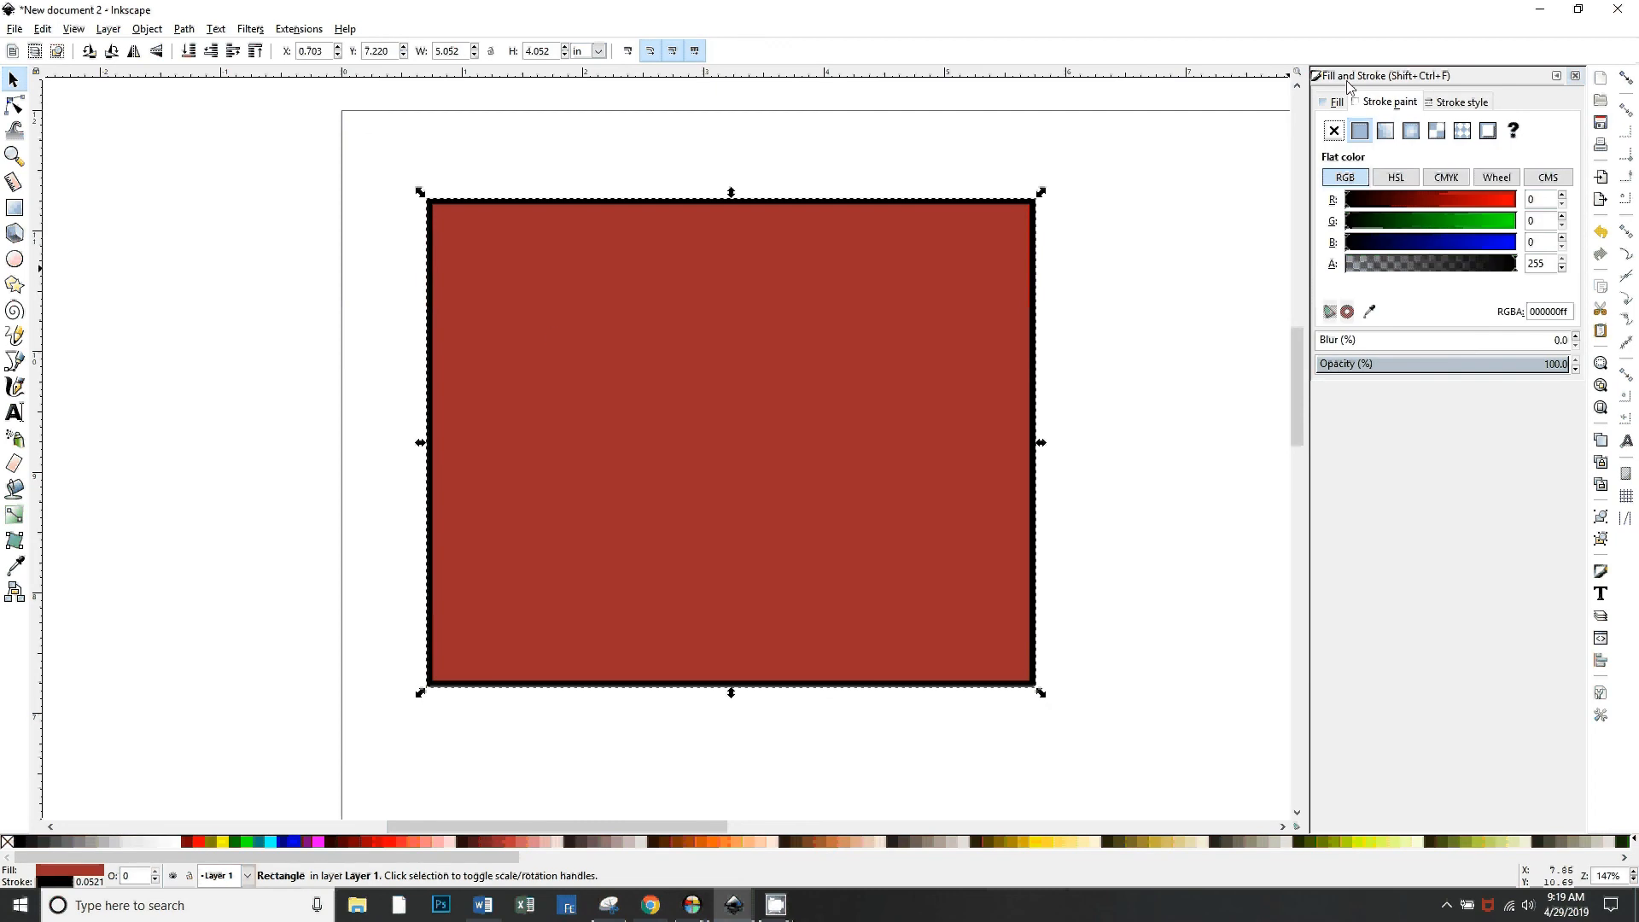
Apply a dashed pattern to the rectangle's stroke and change it to one with more widely spaced dashes
{"action": "left_click", "coordinate": [1463, 103]}
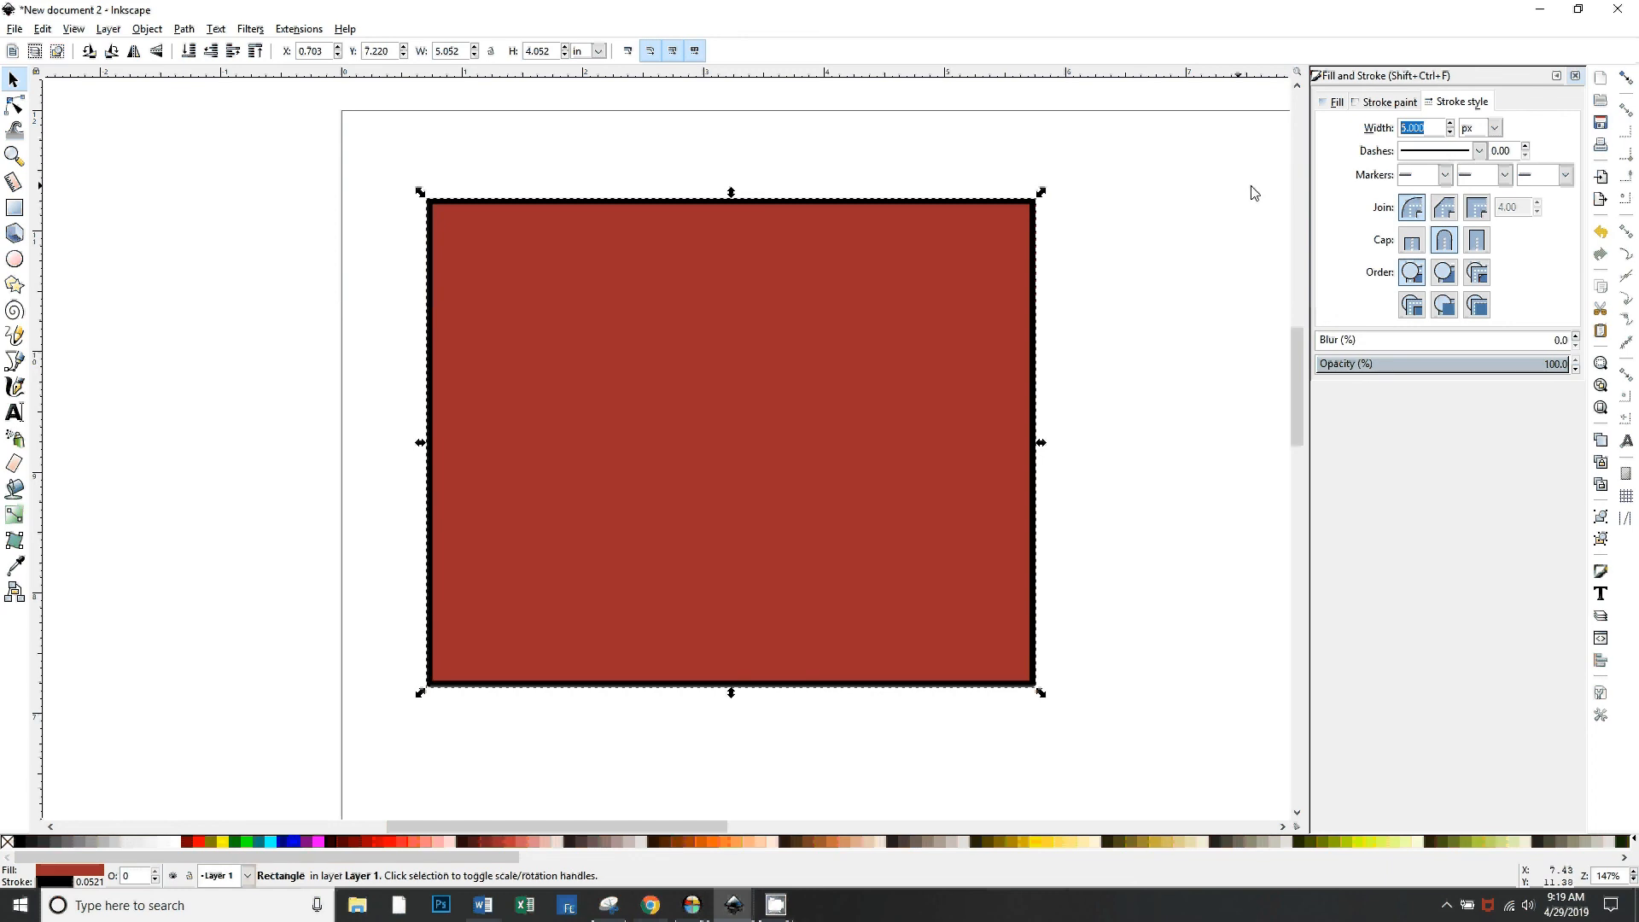
{"action": "left_click", "coordinate": [1479, 151]}
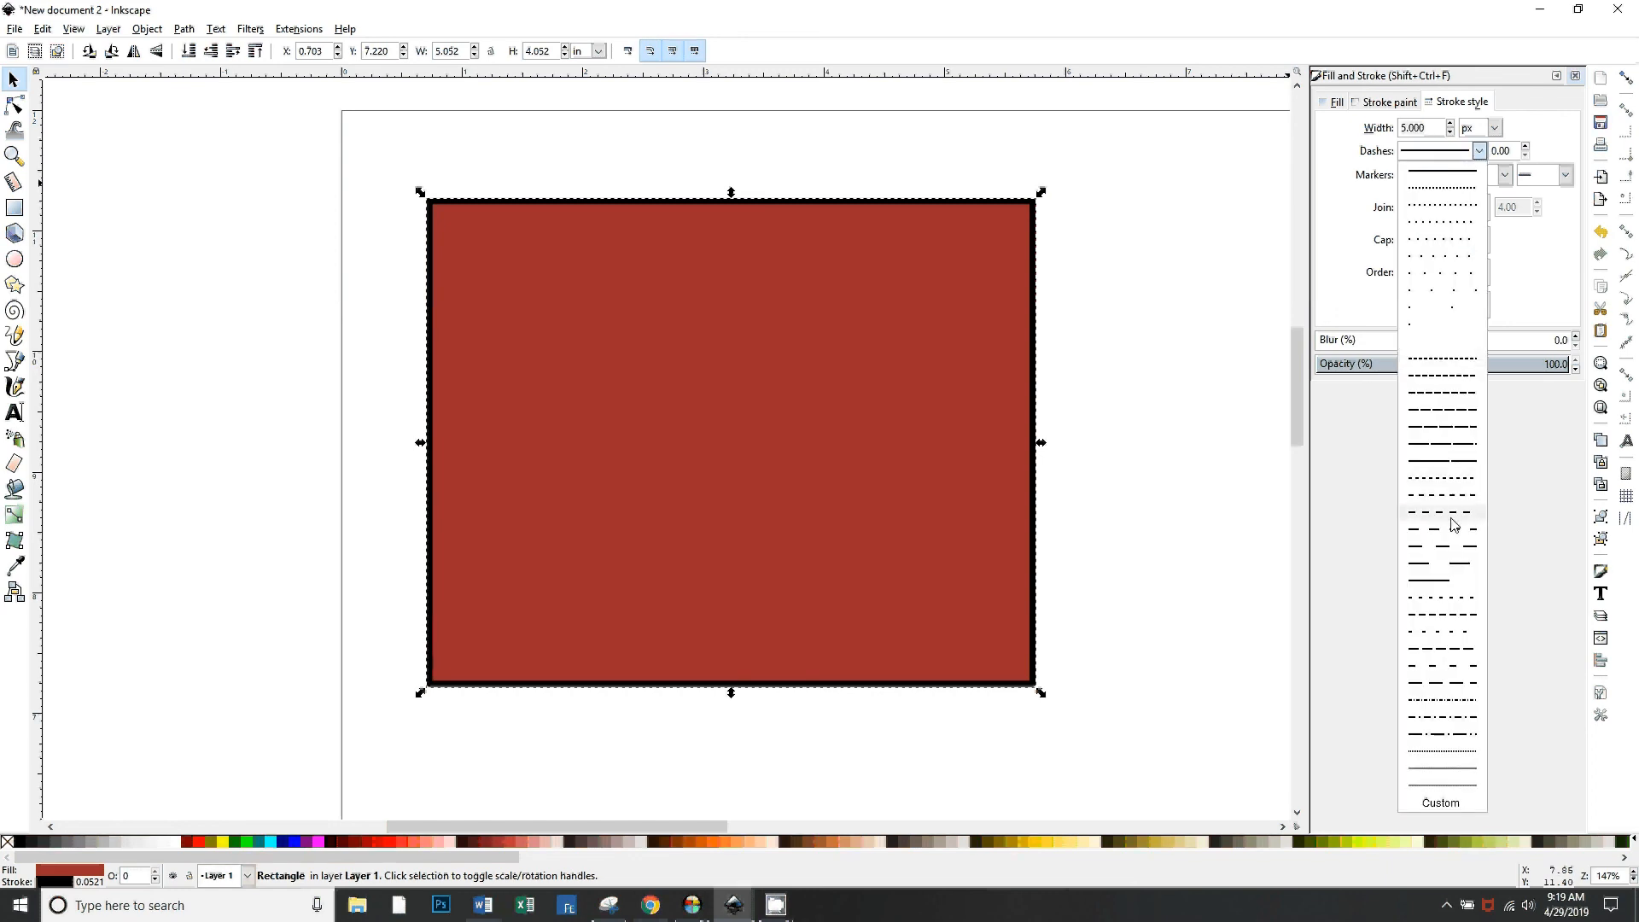
{"action": "left_click", "coordinate": [1452, 518]}
{"action": "left_click", "coordinate": [1480, 152]}
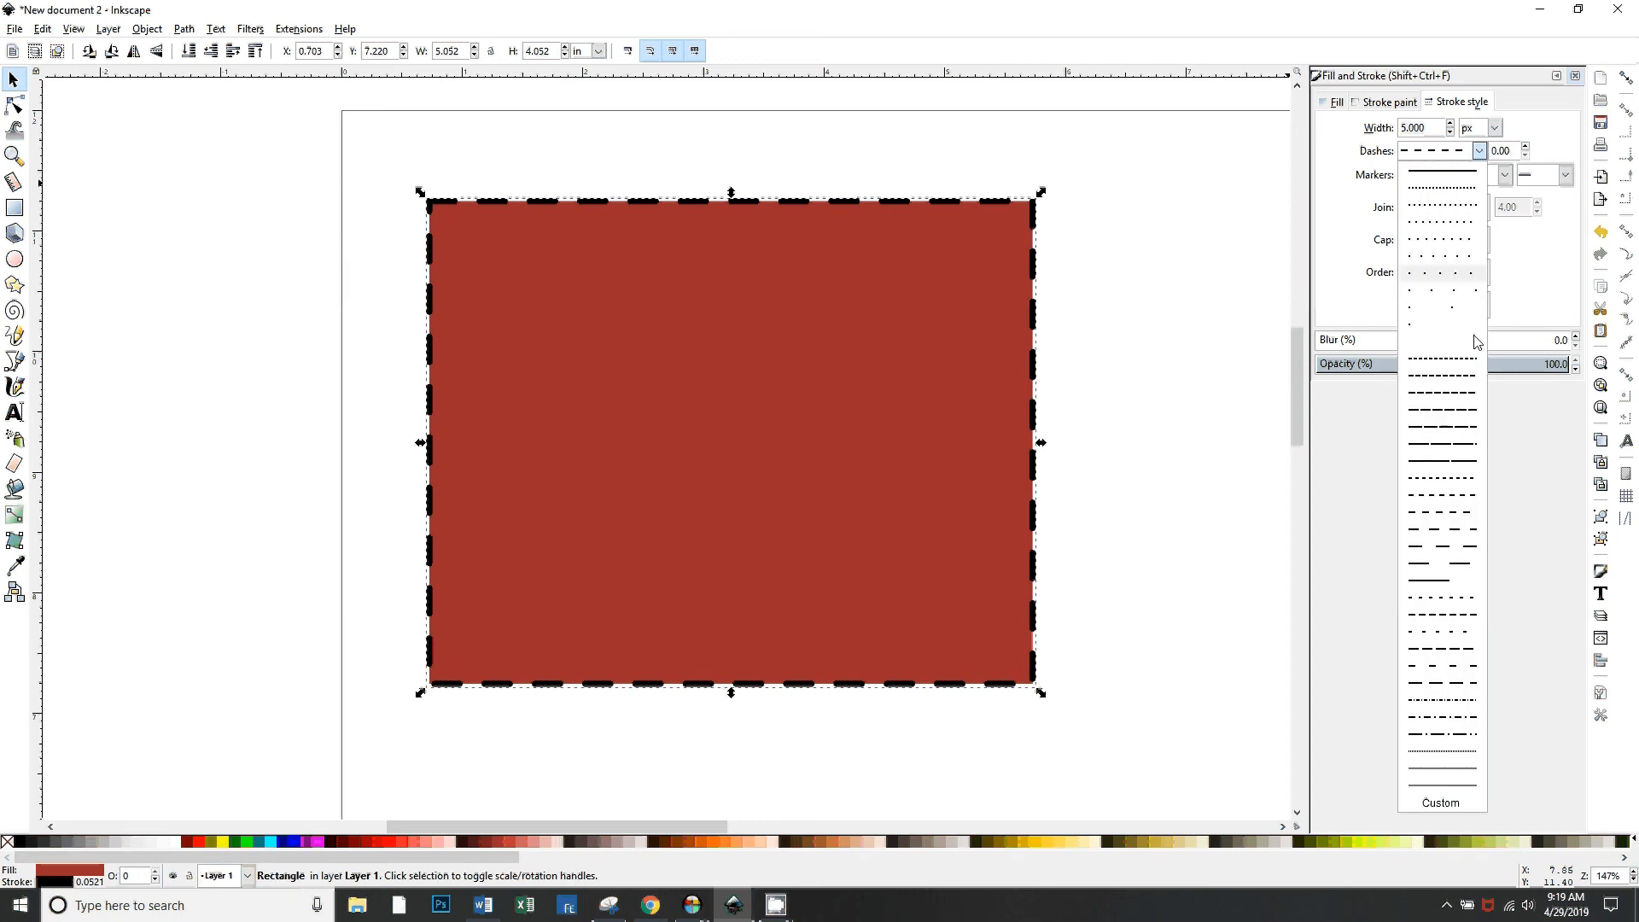
{"action": "left_click", "coordinate": [1458, 670]}
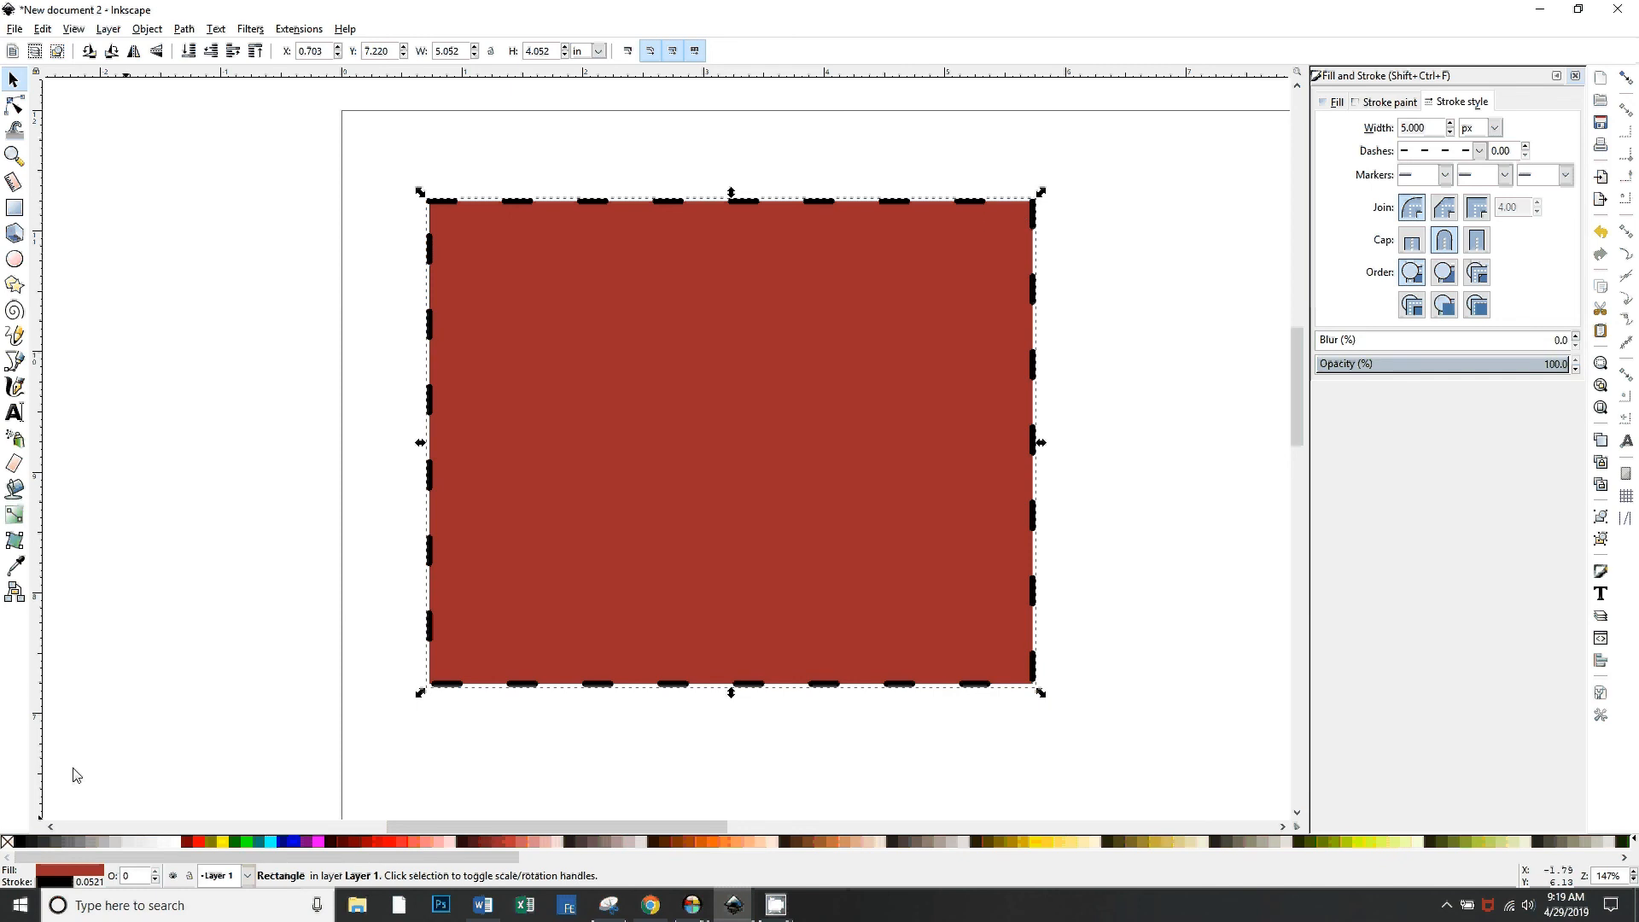
Remove the rectangle's fill and return its stroke to a solid line
{"action": "left_click", "coordinate": [8, 842]}
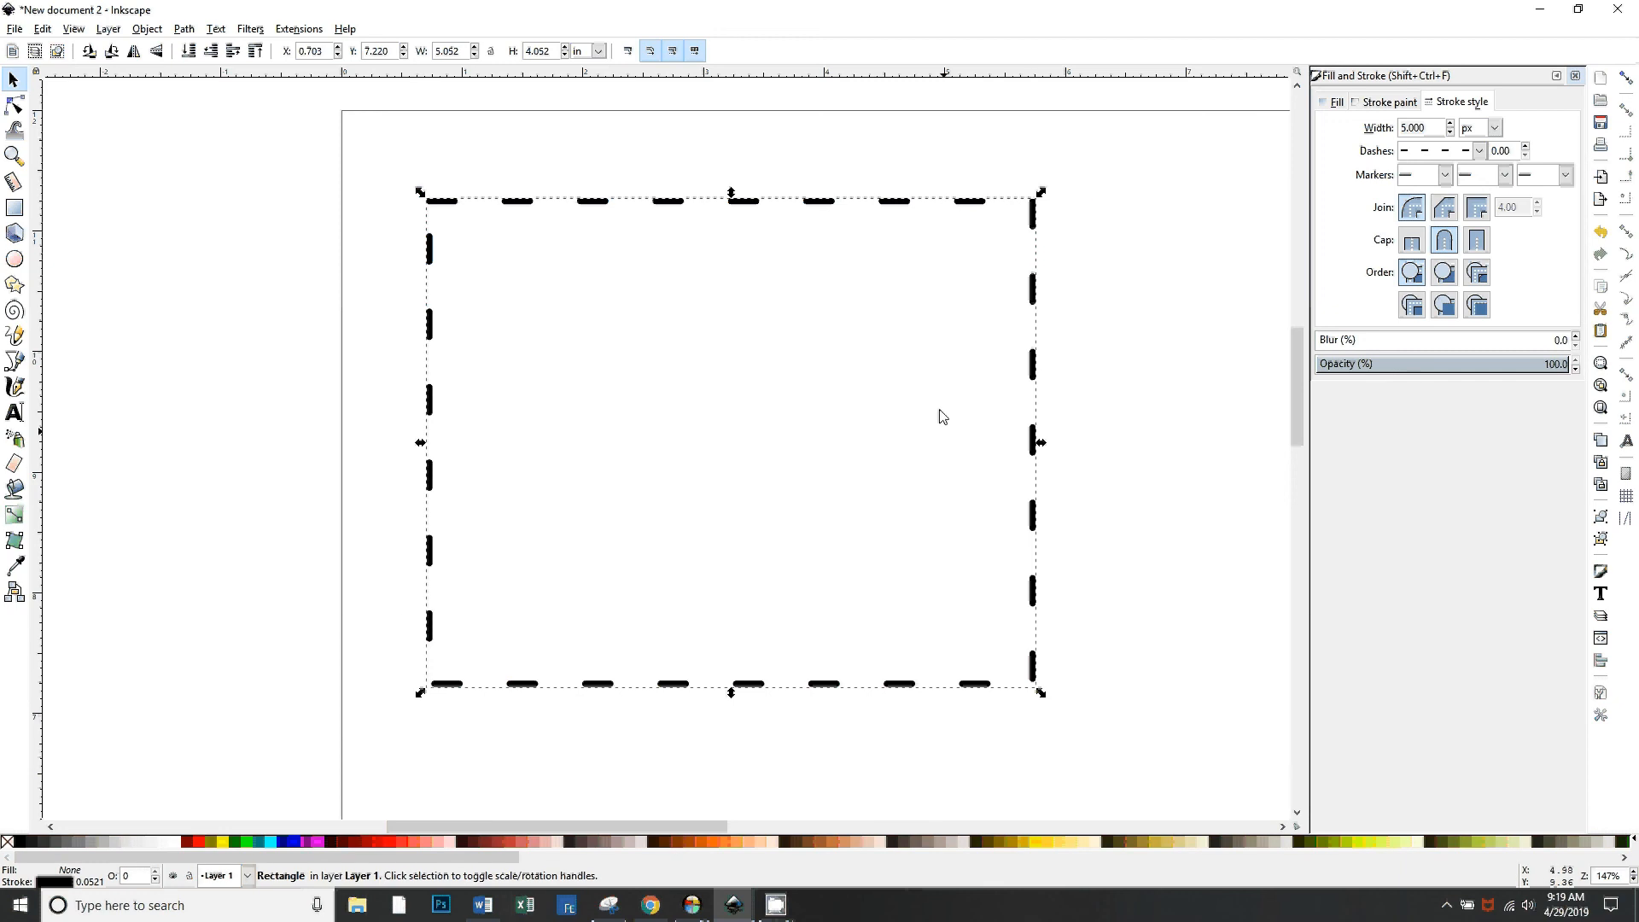
{"action": "left_click", "coordinate": [835, 204]}
{"action": "left_click", "coordinate": [1479, 151]}
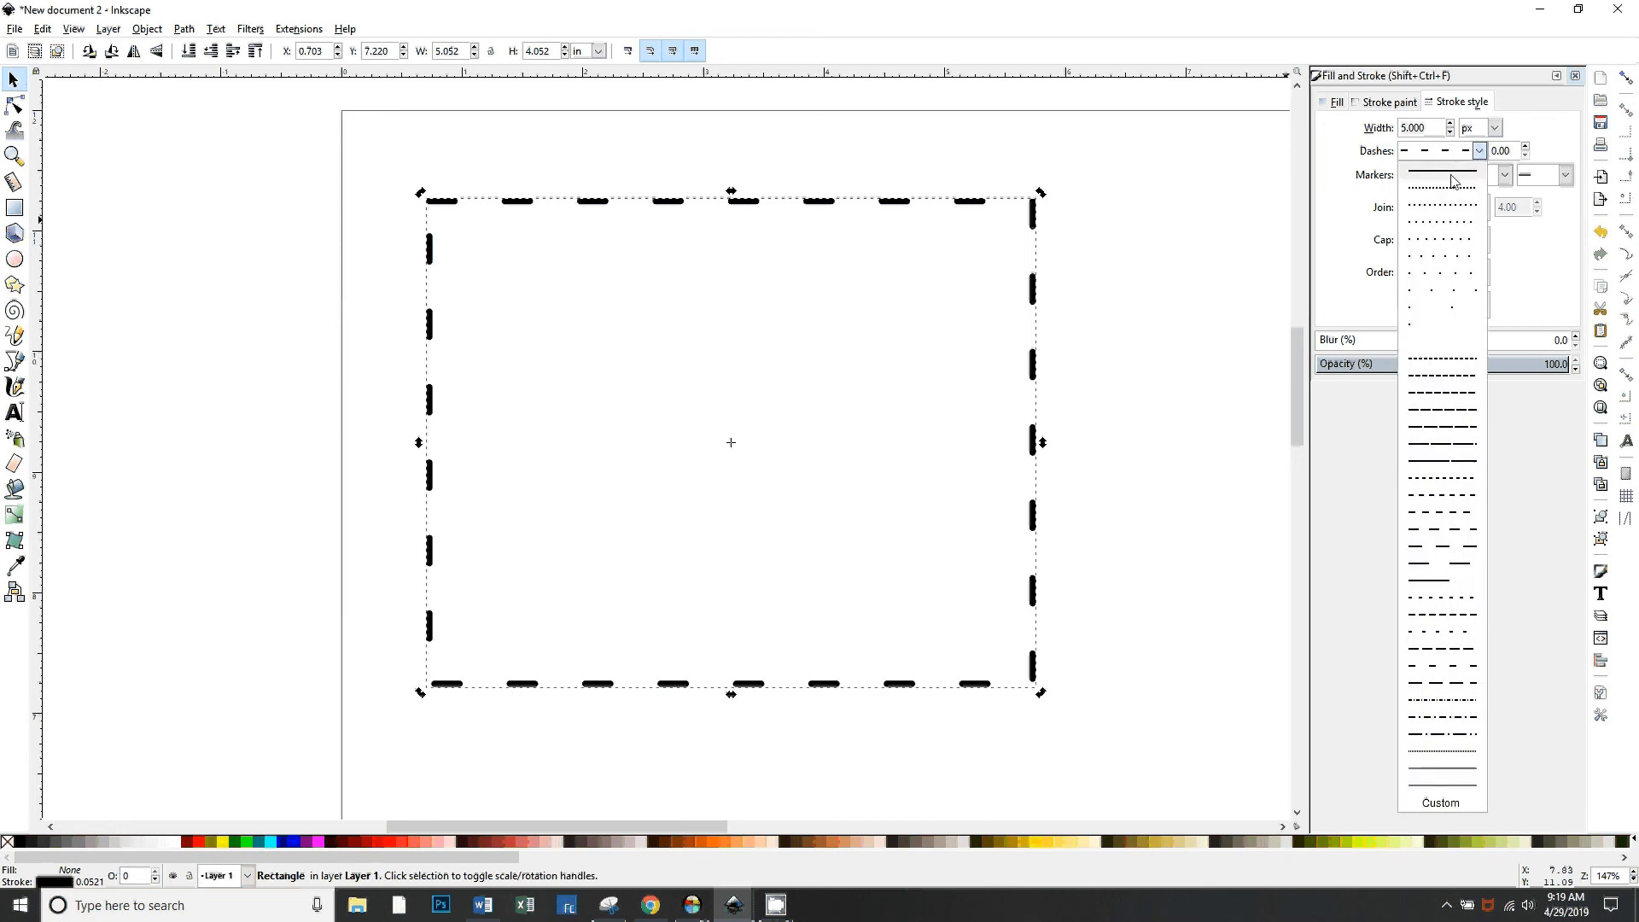
{"action": "left_click", "coordinate": [1443, 175]}
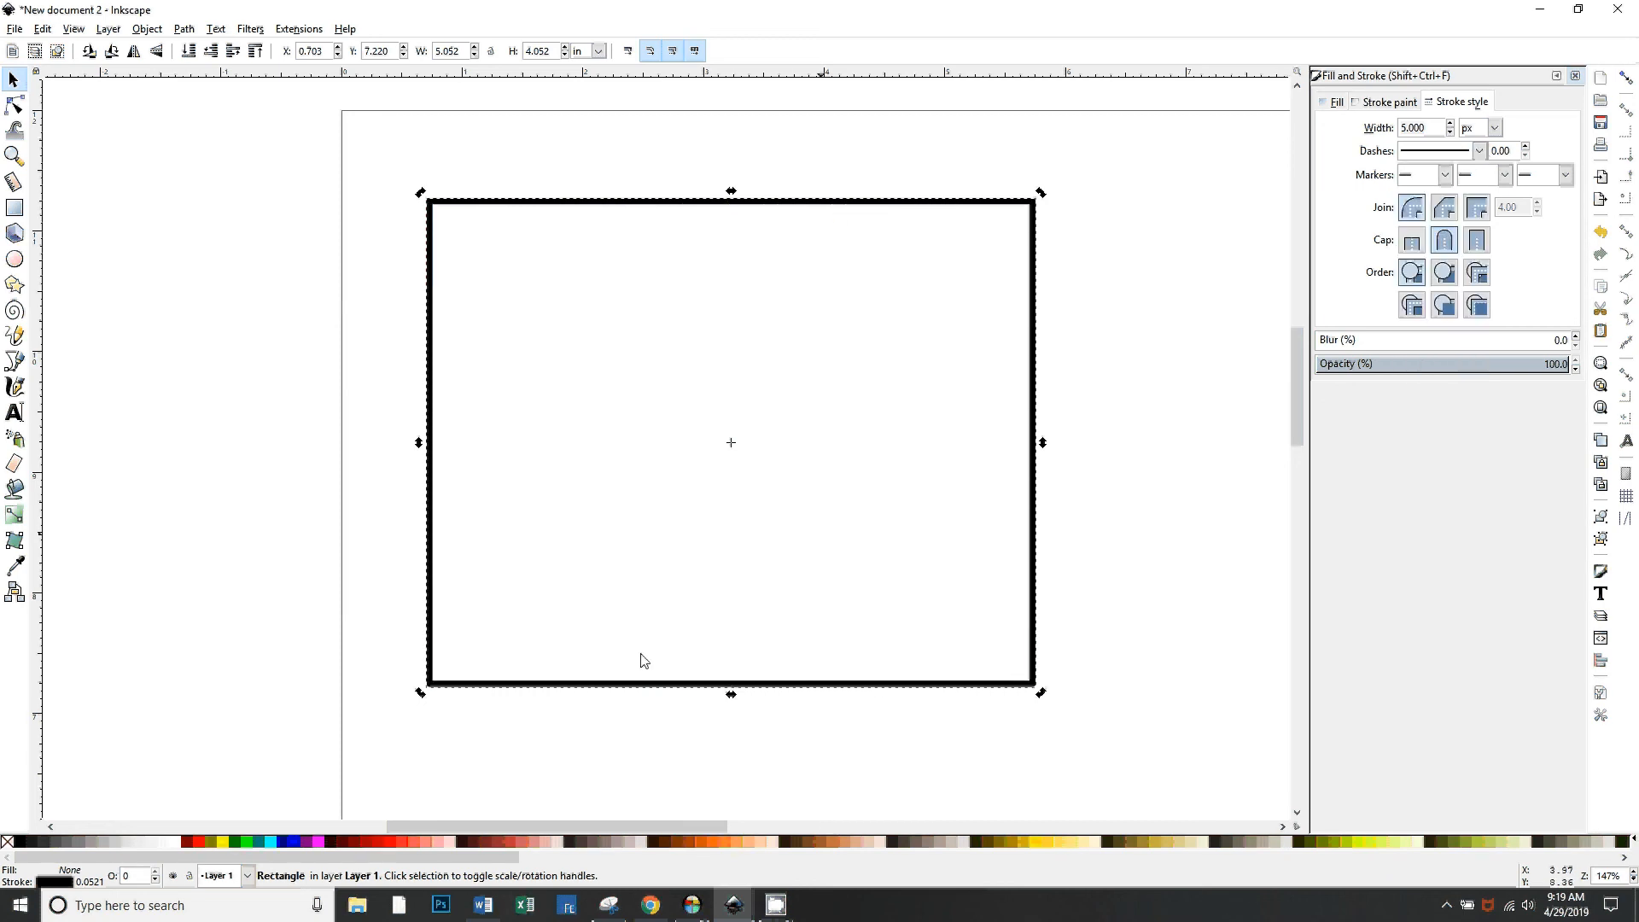
Fill the rectangle with bright red and move it down and slightly left, to about X 0.476 and Y 6.576 in
{"action": "left_click", "coordinate": [201, 843]}
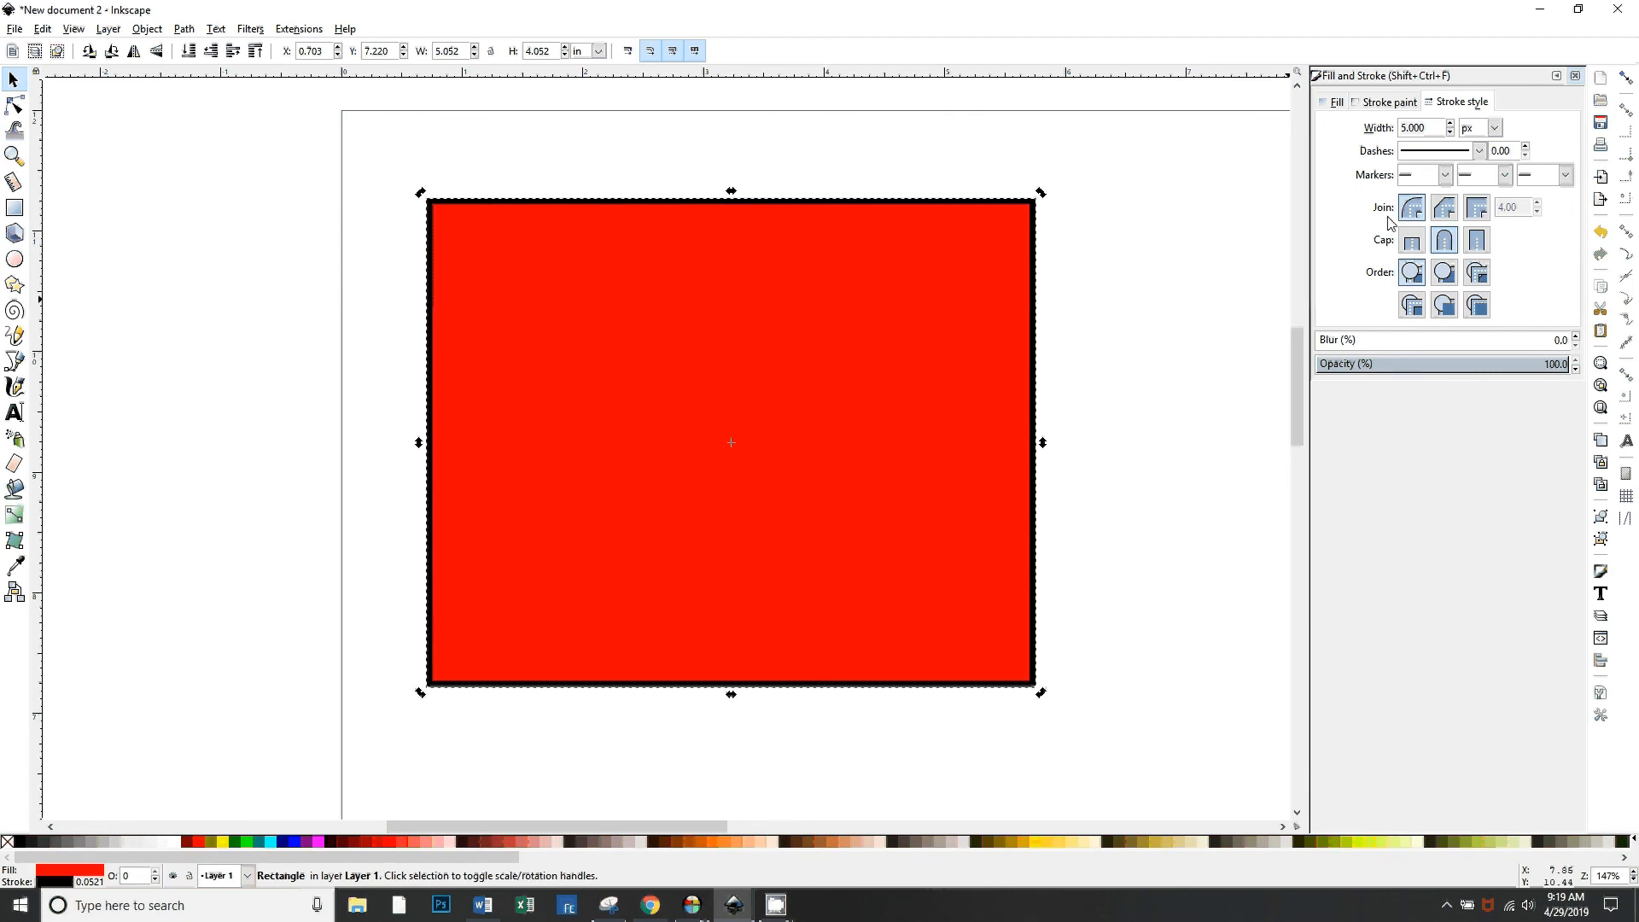
{"action": "left_click", "coordinate": [1163, 248]}
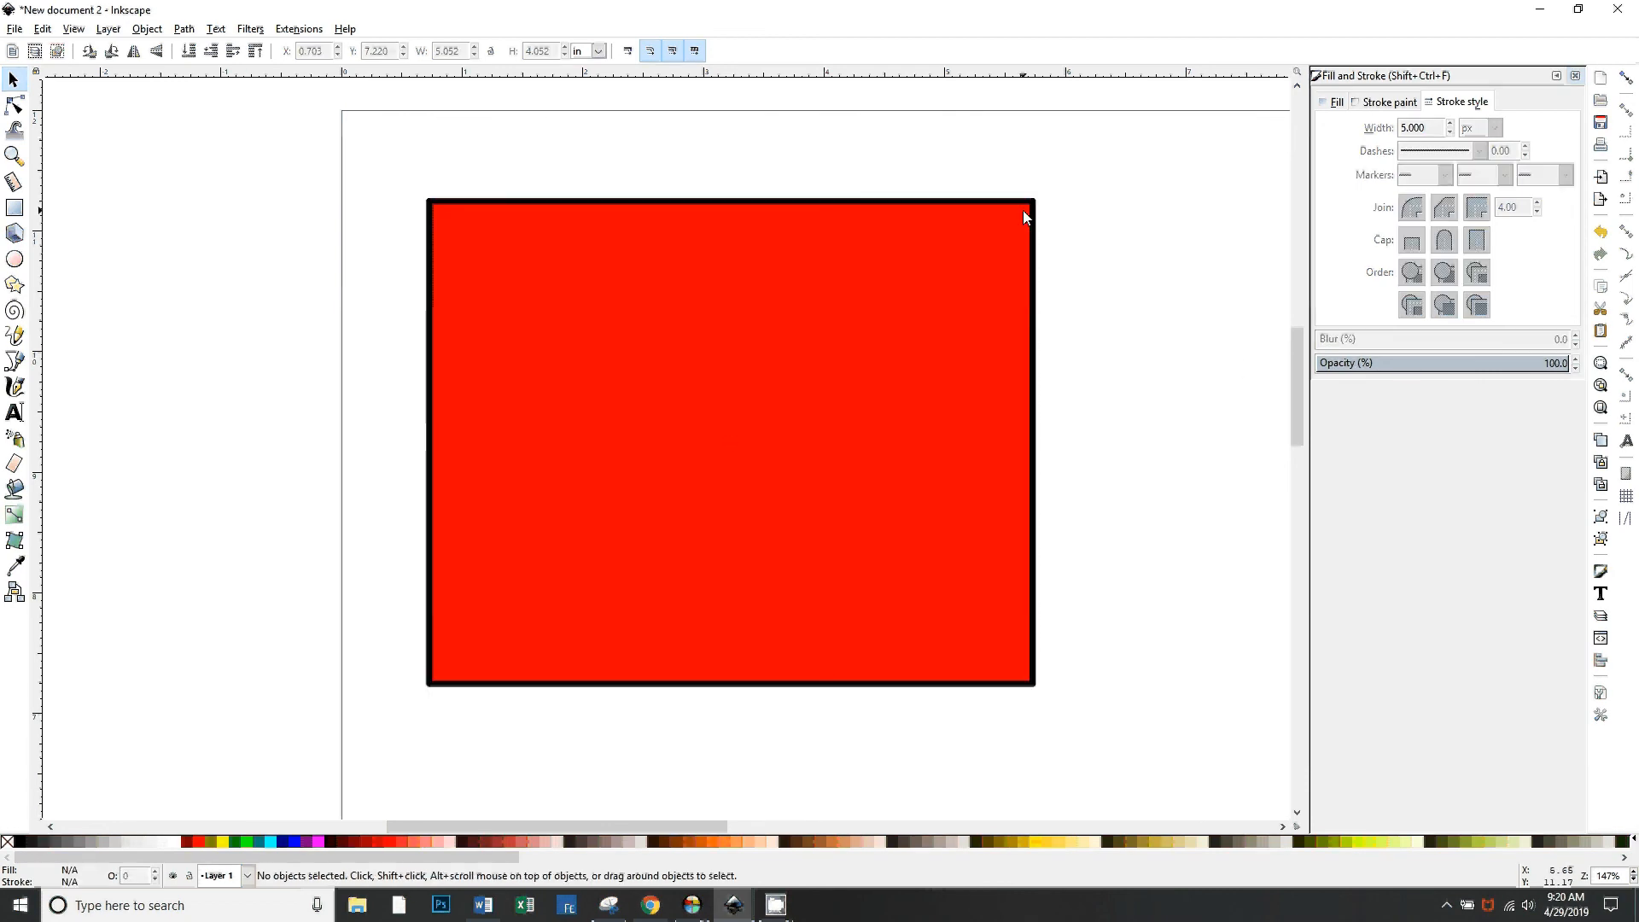
{"action": "mouse_move", "coordinate": [1025, 227]}
{"action": "left_mouse_down"}
{"action": "mouse_move", "coordinate": [911, 335]}
{"action": "mouse_move", "coordinate": [995, 304]}
{"action": "left_mouse_up"}
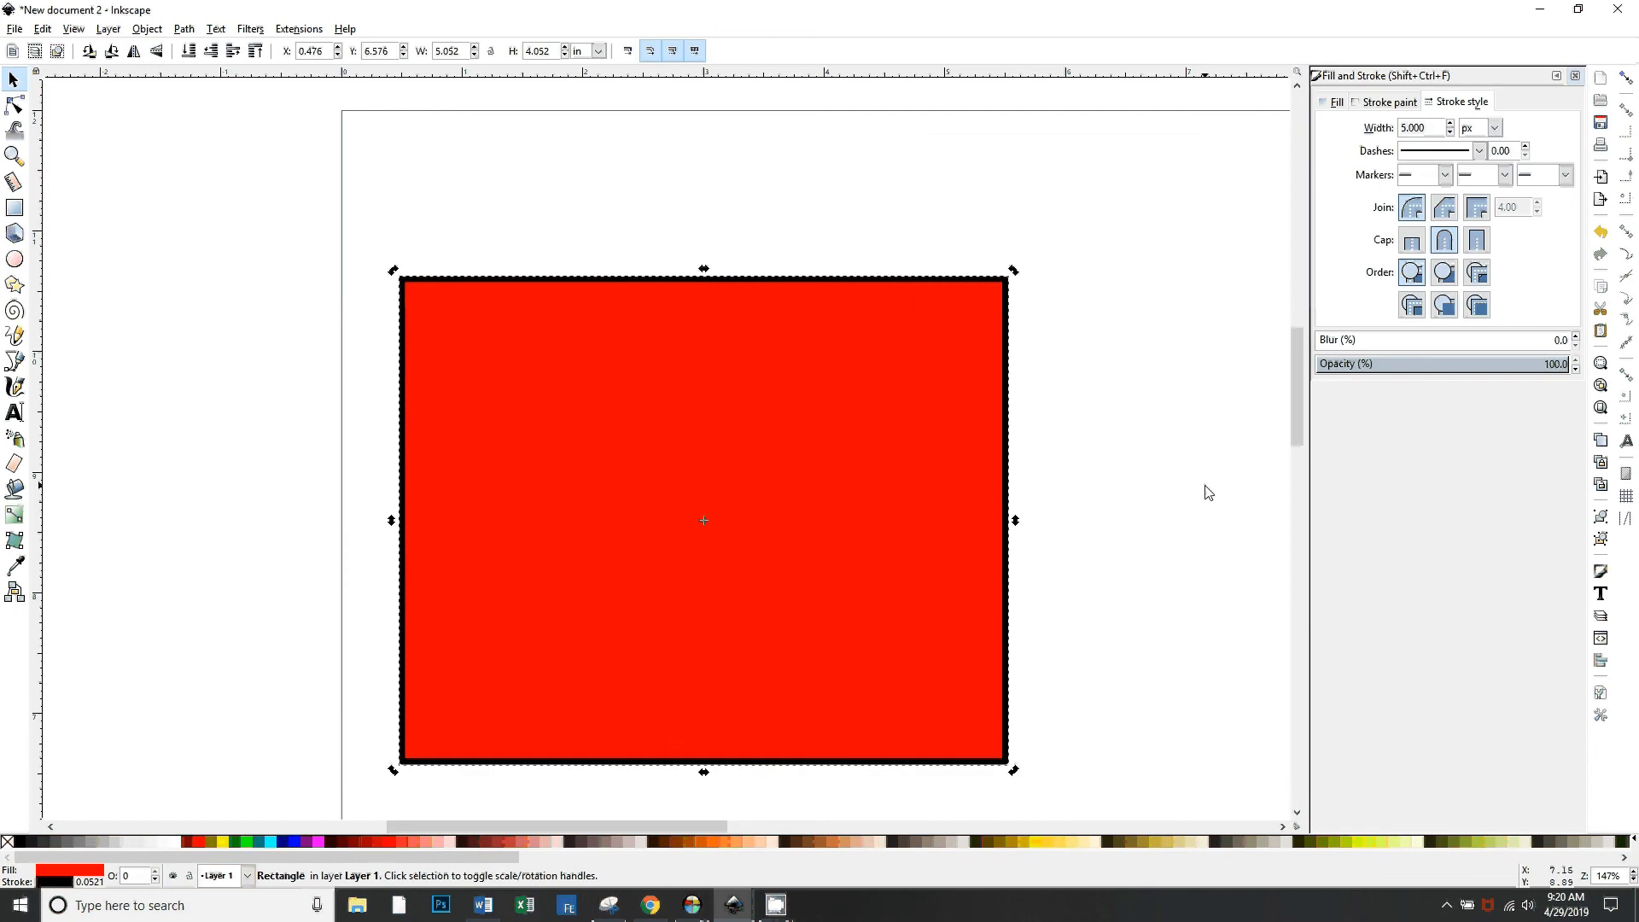
Set the rectangle's stroke join to miter and apply an evenly spaced dashed pattern to the stroke
{"action": "key", "text": "plus"}
{"action": "left_click_drag", "start_coordinate": [1248, 391], "coordinate": [982, 465]}
{"action": "scroll", "coordinate": [986, 471], "scroll_direction": "up", "scroll_amount": 3}
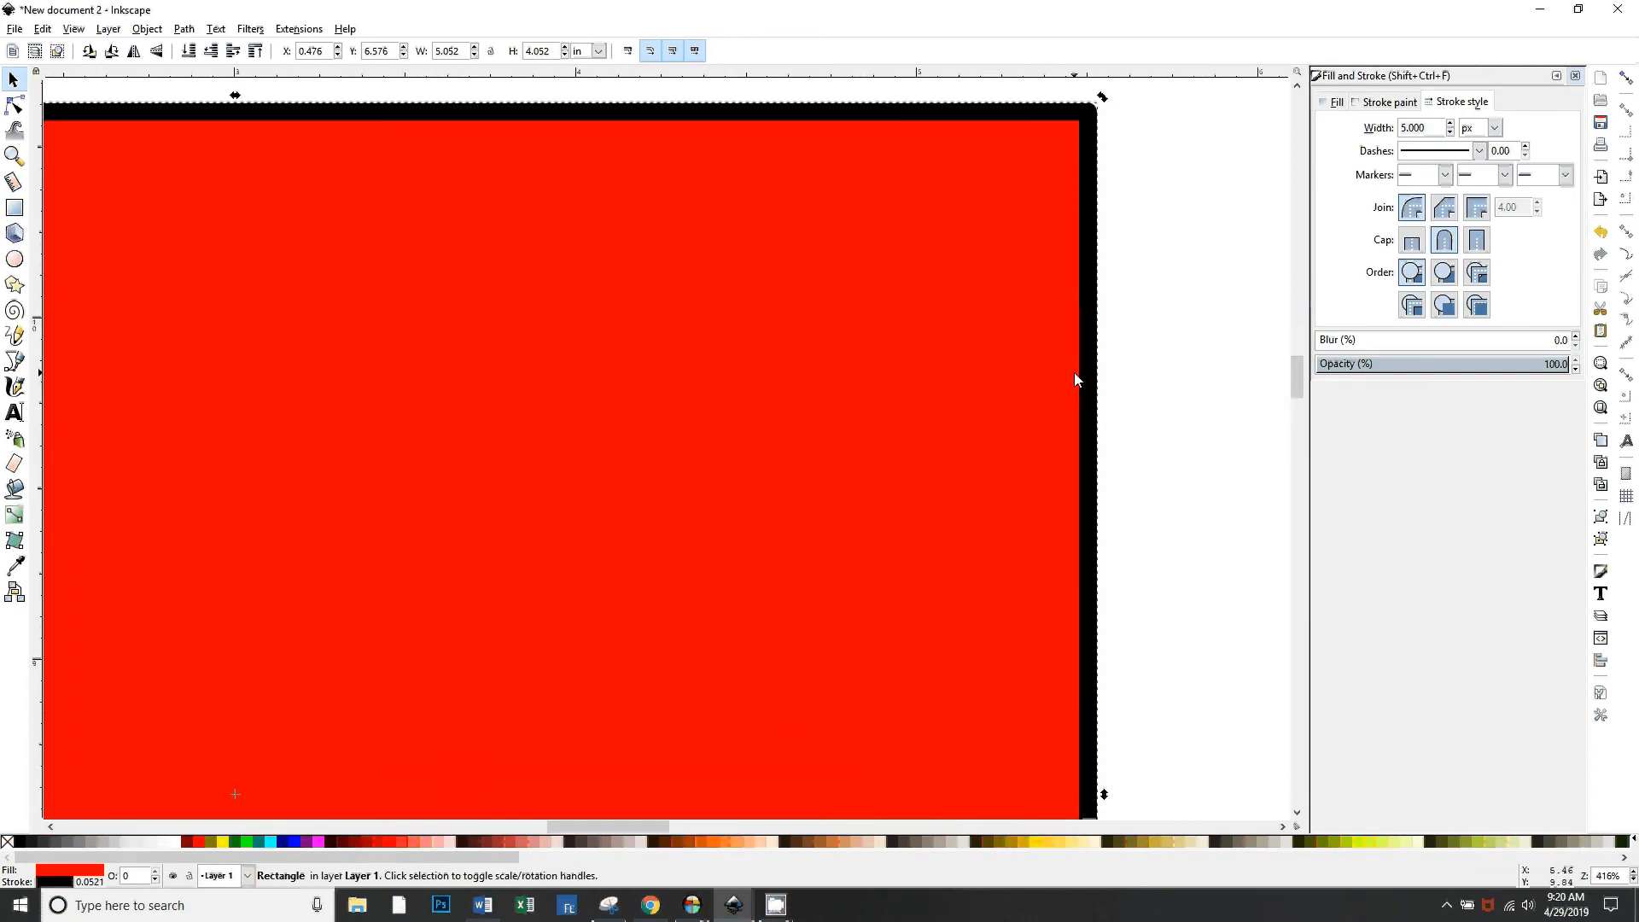
{"action": "left_click_drag", "start_coordinate": [1080, 421], "coordinate": [942, 499]}
{"action": "key", "text": "plus"}
{"action": "key", "text": "plus"}
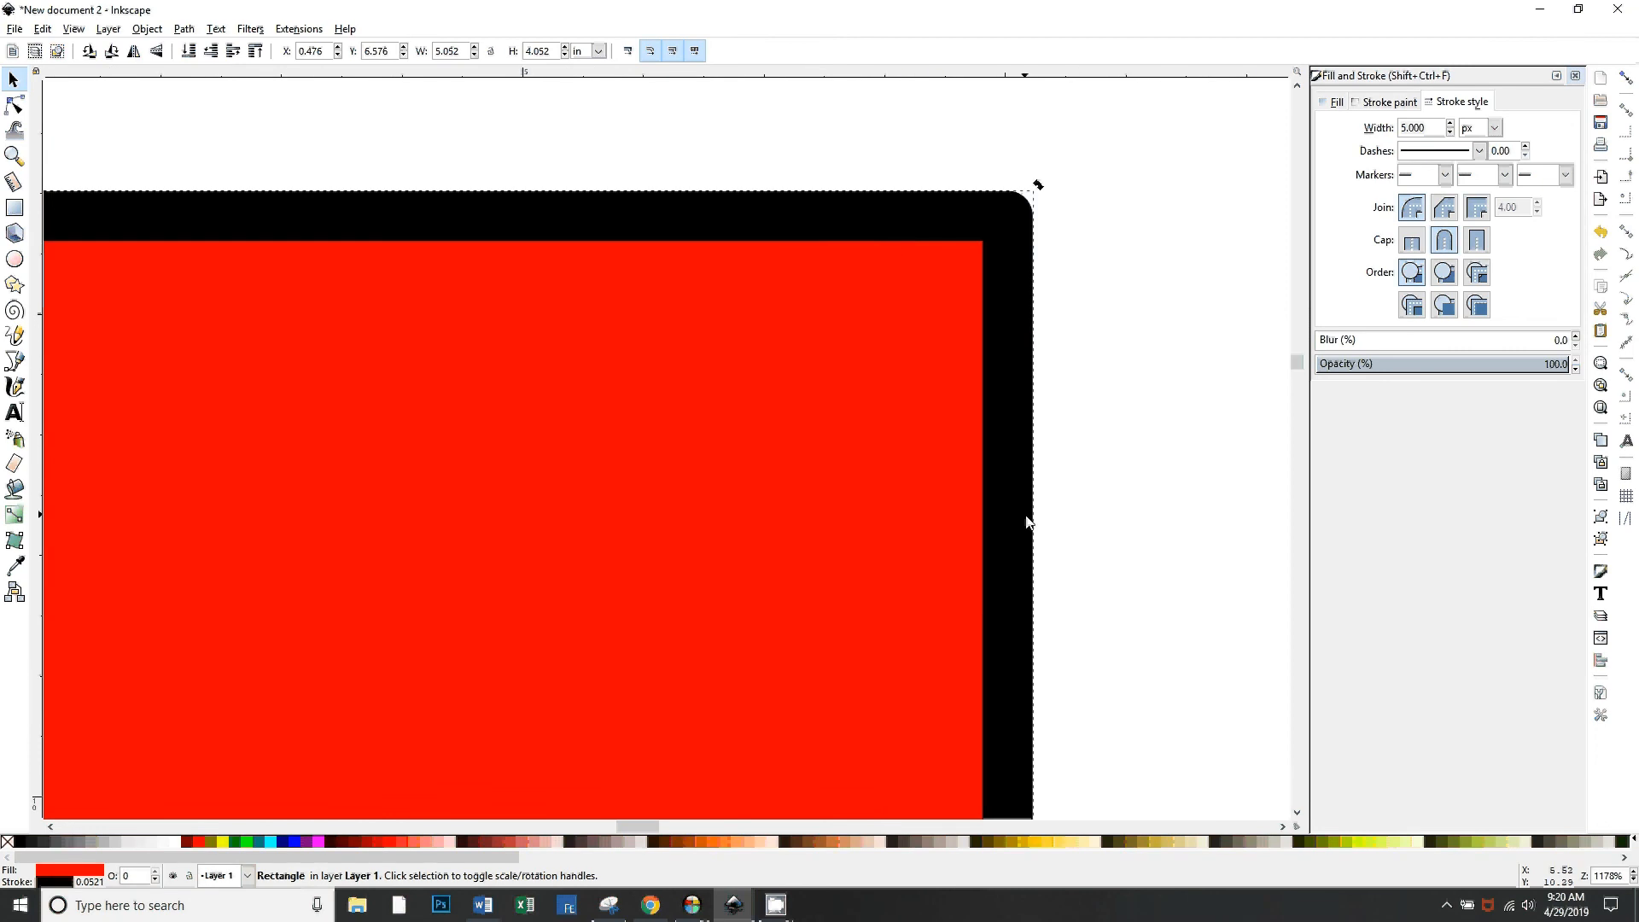
{"action": "left_click", "coordinate": [1476, 207]}
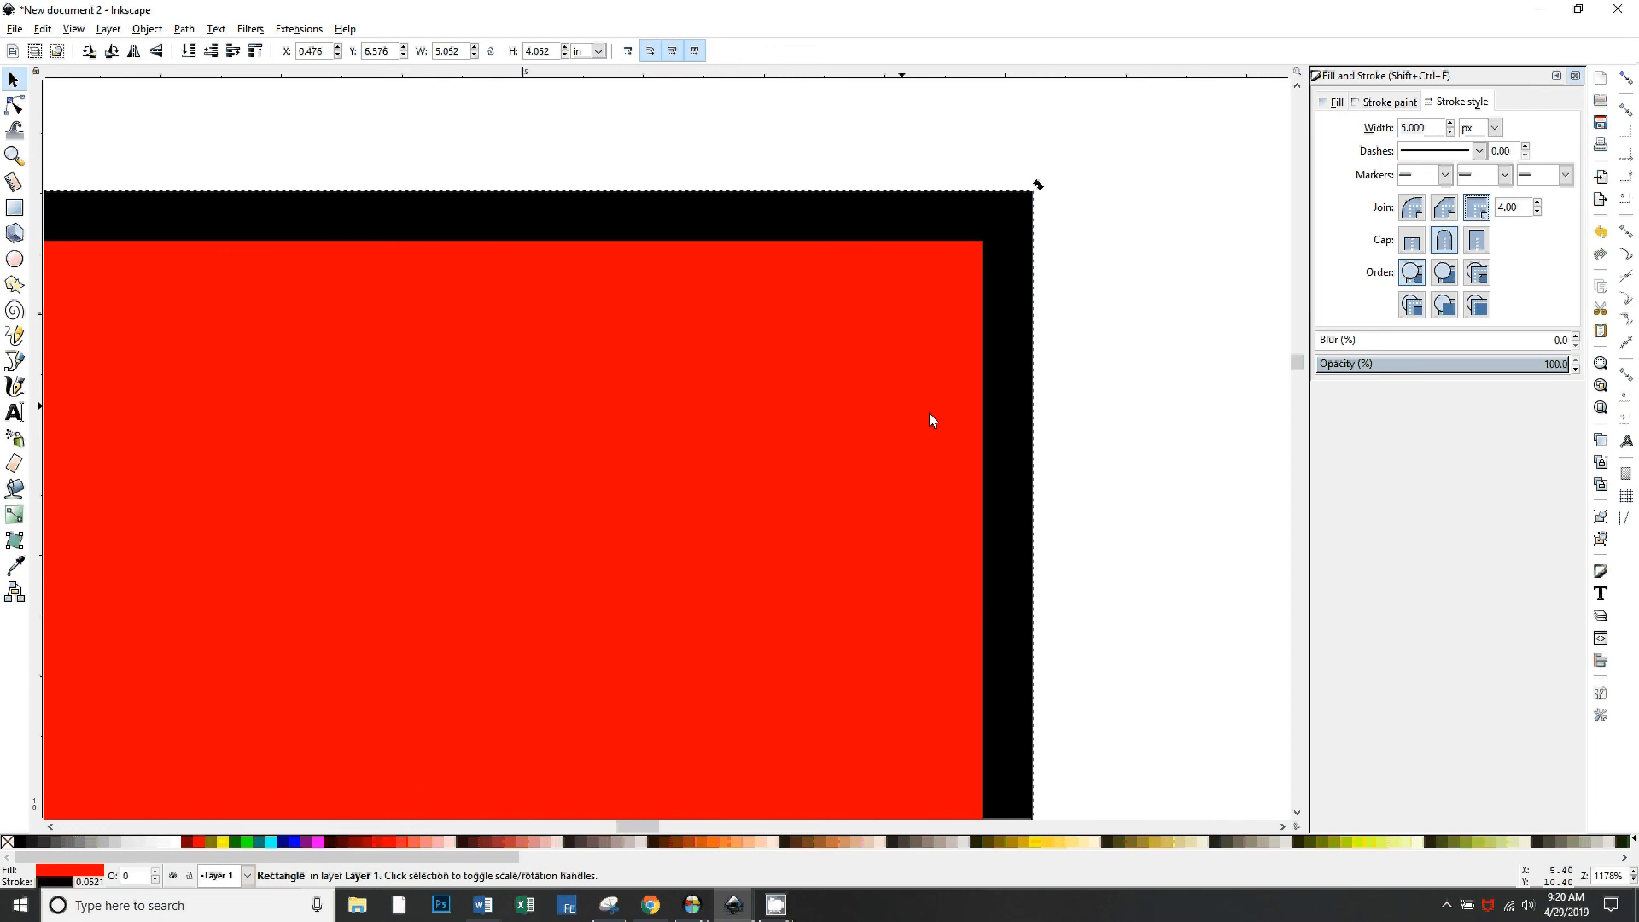
{"action": "left_click", "coordinate": [1462, 152]}
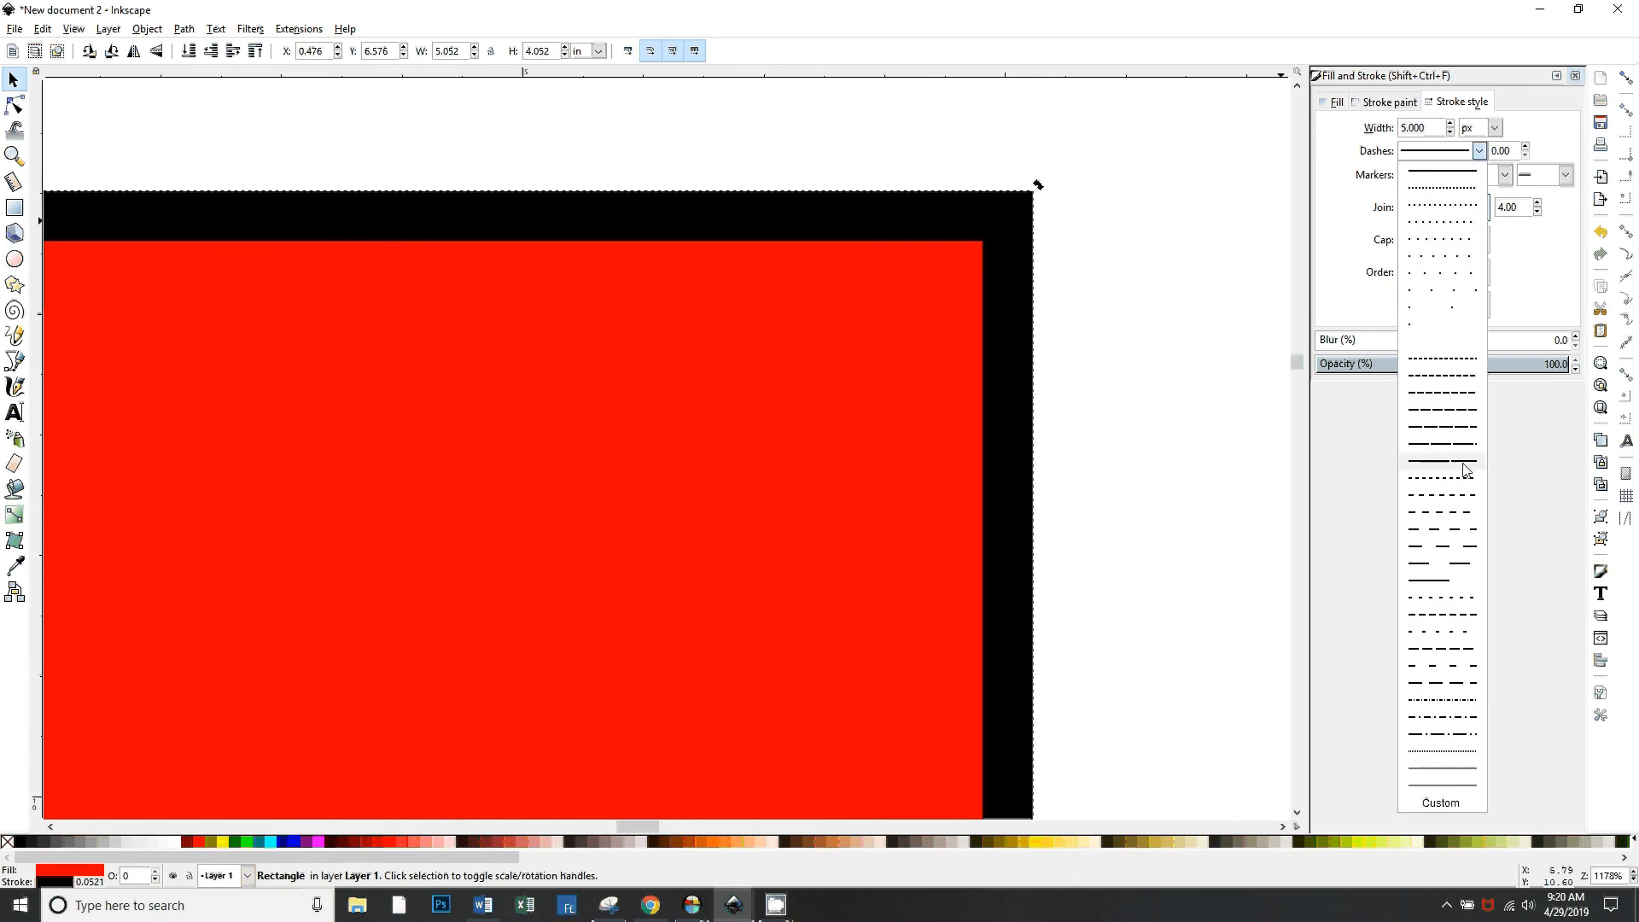
{"action": "left_click", "coordinate": [1457, 497]}
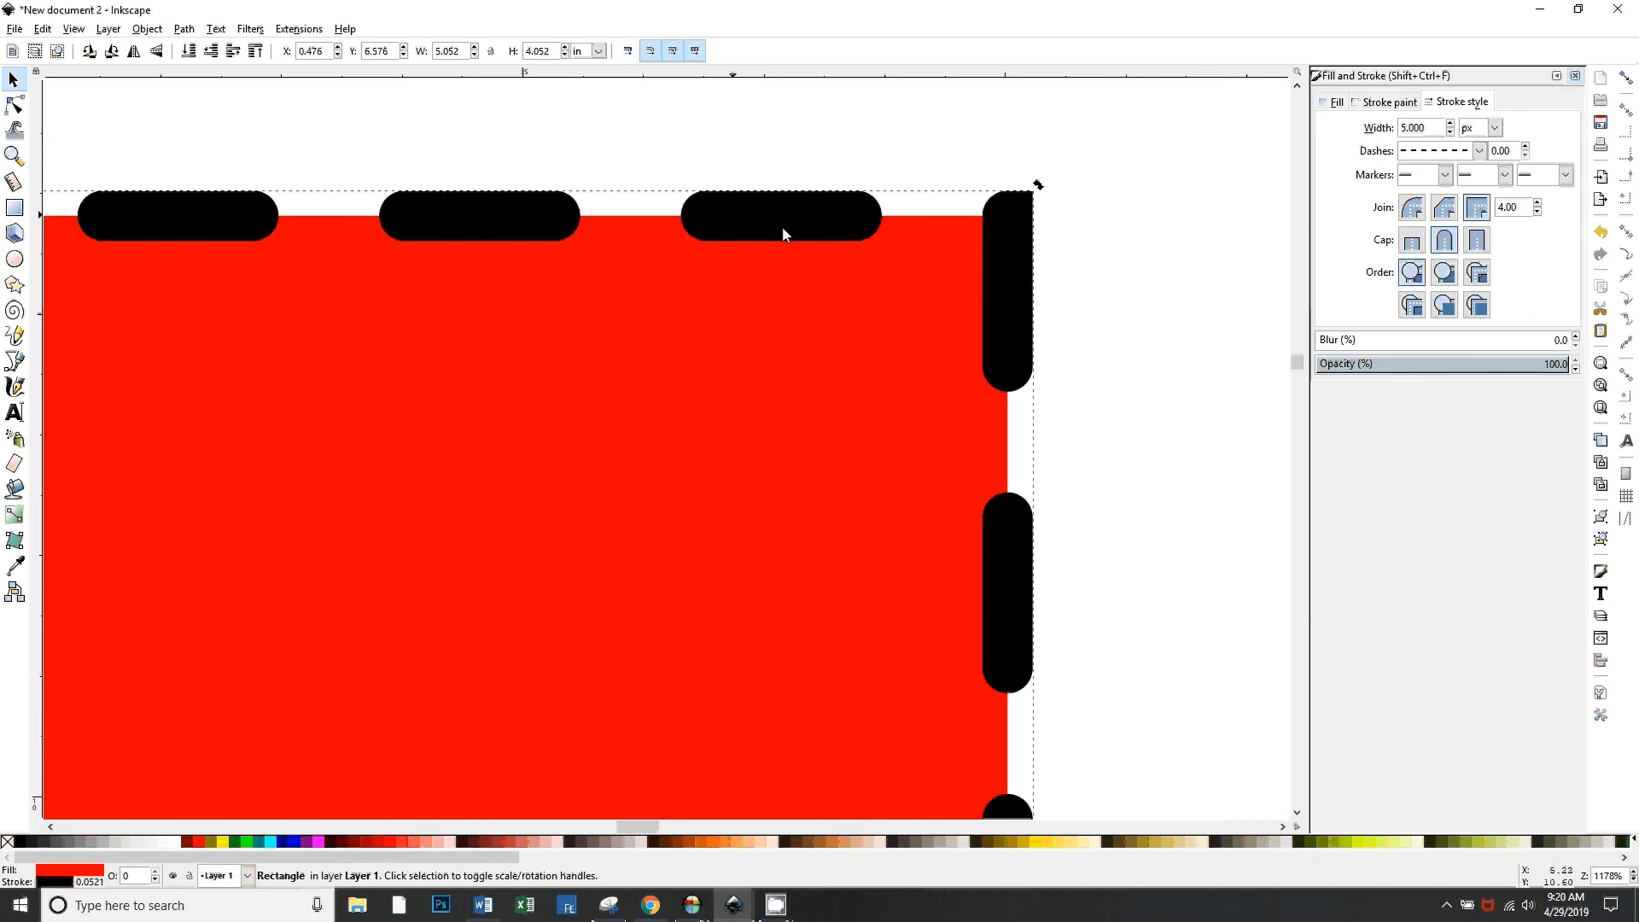
Try square and round caps on the rectangle's dashed stroke and set it to butt caps
{"action": "left_click", "coordinate": [1476, 242]}
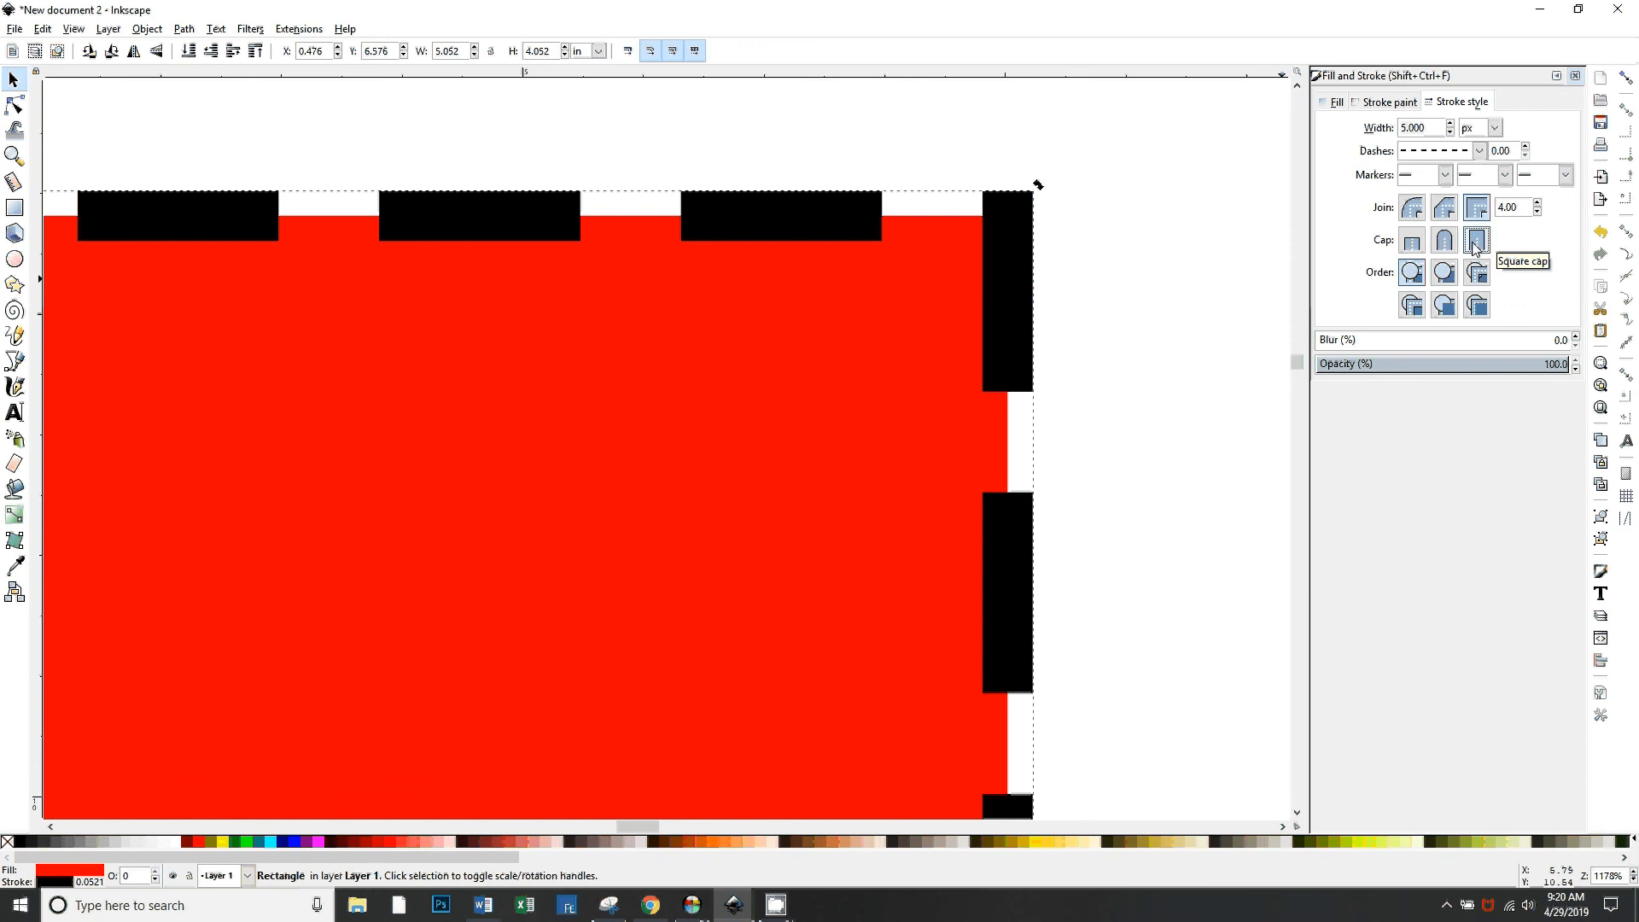
{"action": "left_click", "coordinate": [1444, 241]}
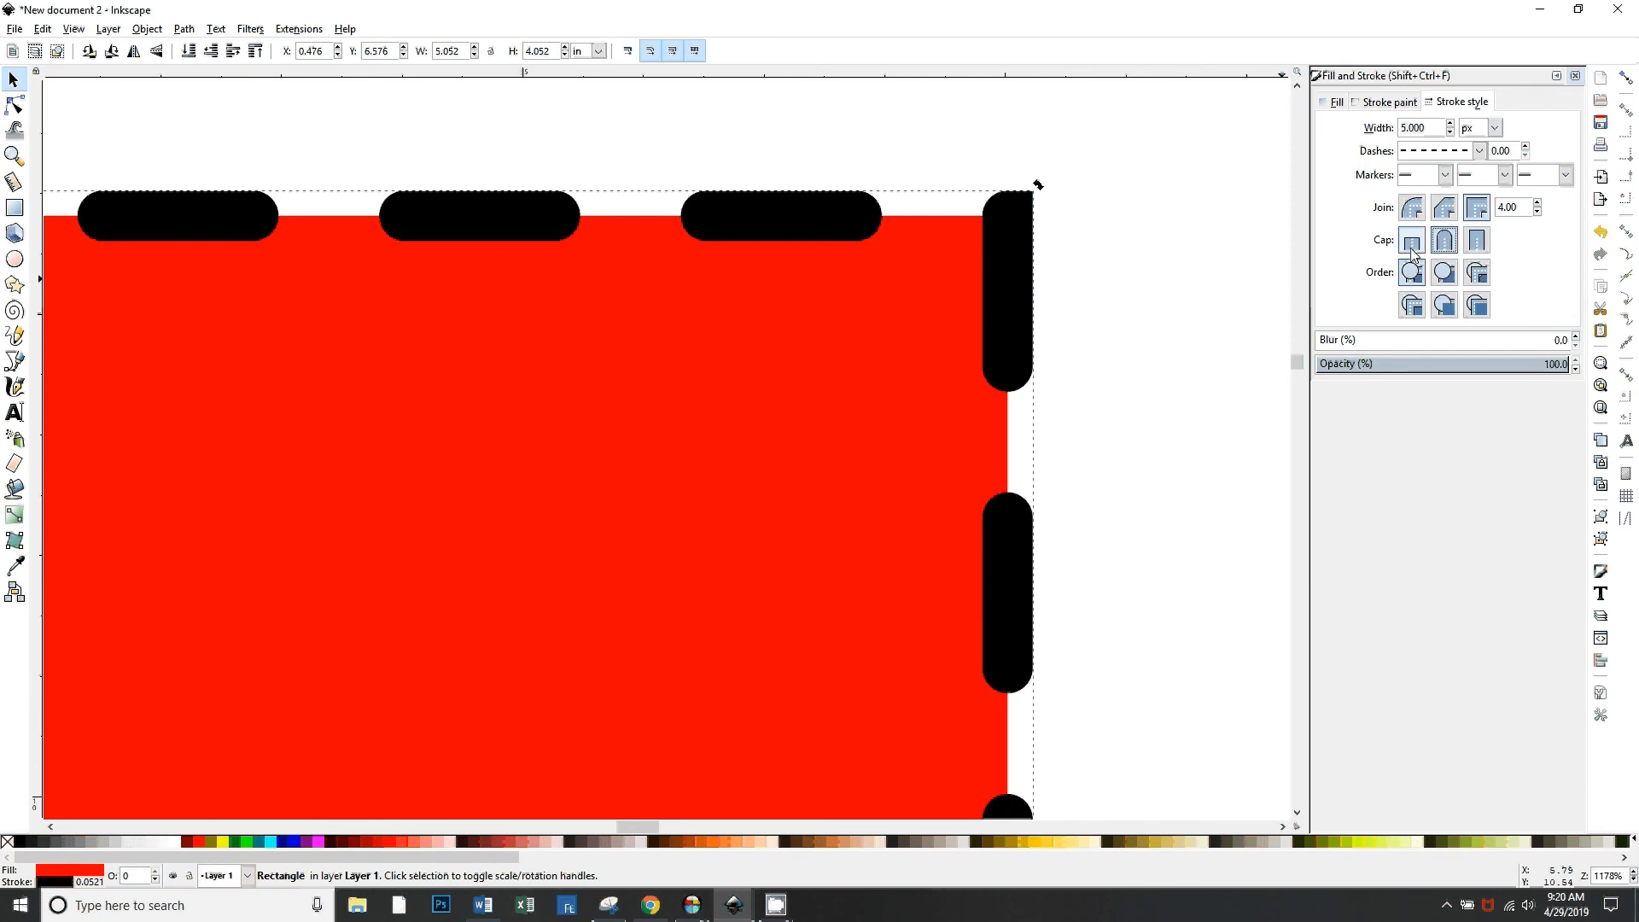
{"action": "left_click", "coordinate": [1413, 248]}
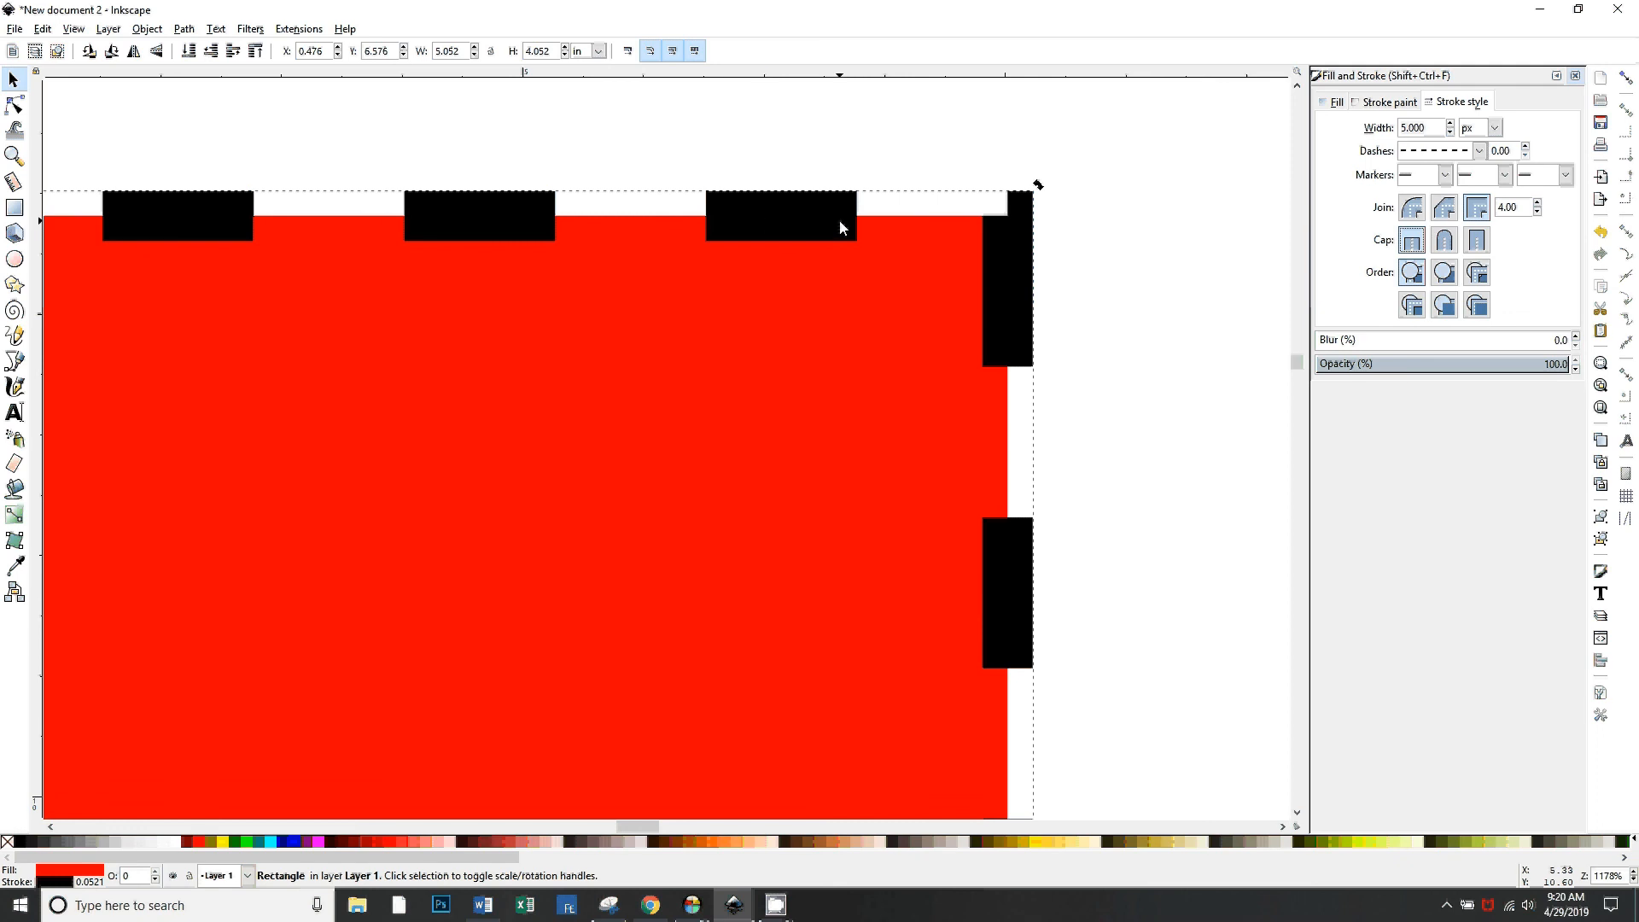
Return the rectangle's stroke to a solid line and bring the whole rectangle into view
{"action": "left_click", "coordinate": [1479, 151]}
{"action": "left_click", "coordinate": [1443, 171]}
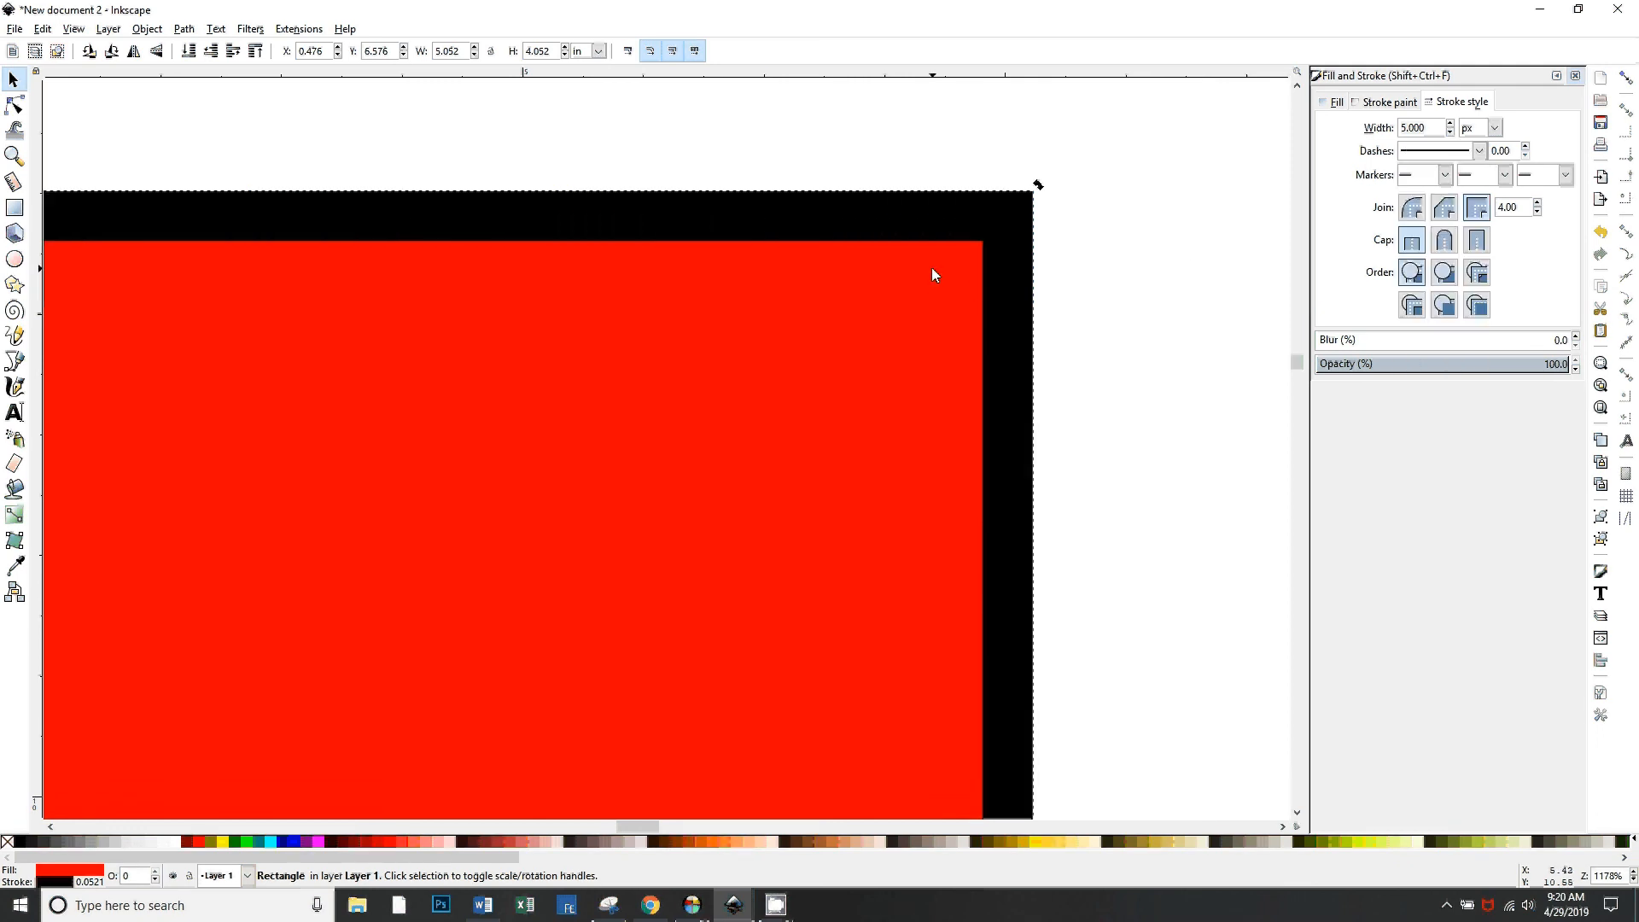
{"action": "scroll", "coordinate": [933, 273], "scroll_direction": "down", "scroll_amount": 4}
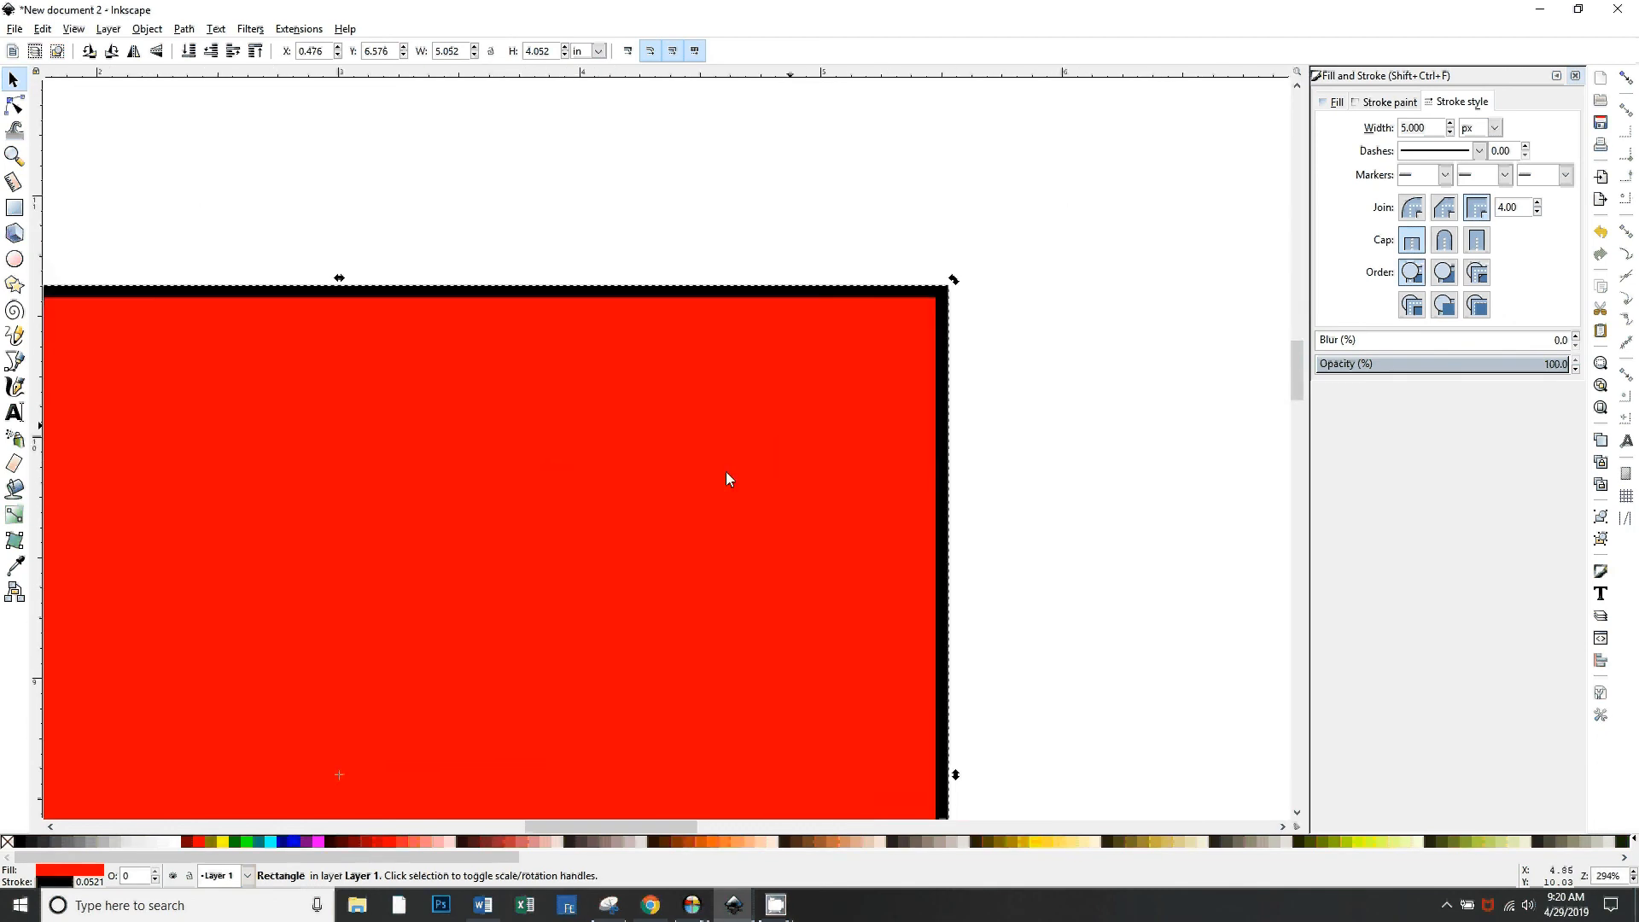
{"action": "scroll", "coordinate": [726, 471], "scroll_direction": "down", "scroll_amount": 2}
{"action": "left_click_drag", "start_coordinate": [461, 550], "coordinate": [632, 362]}
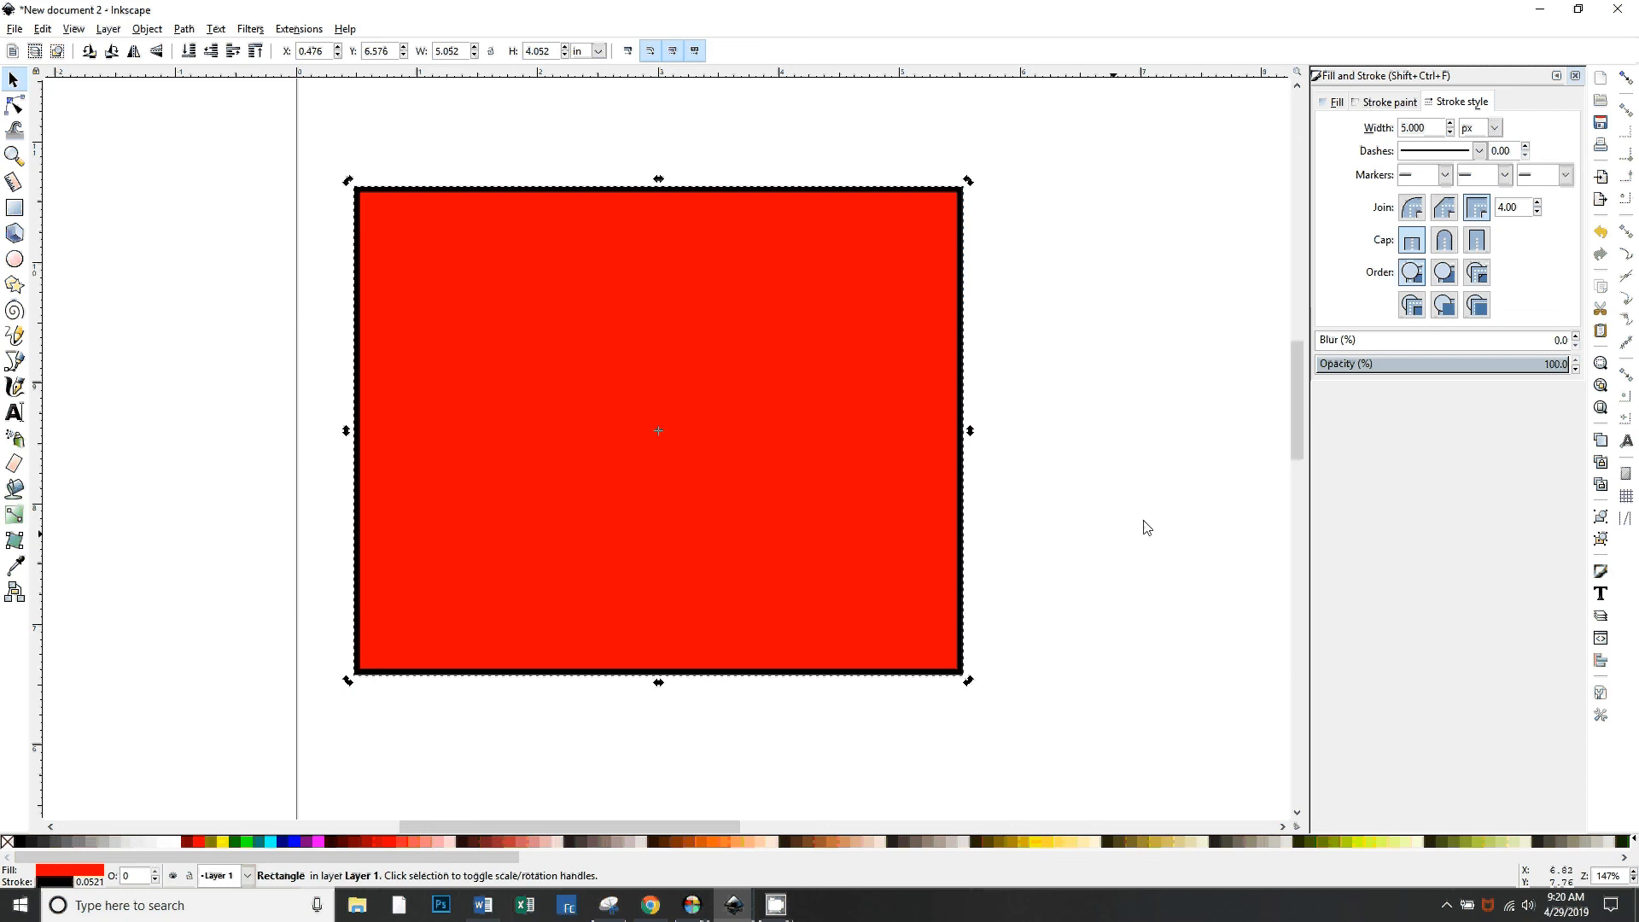
{"action": "scroll", "coordinate": [572, 480], "scroll_direction": "down", "scroll_amount": 2}
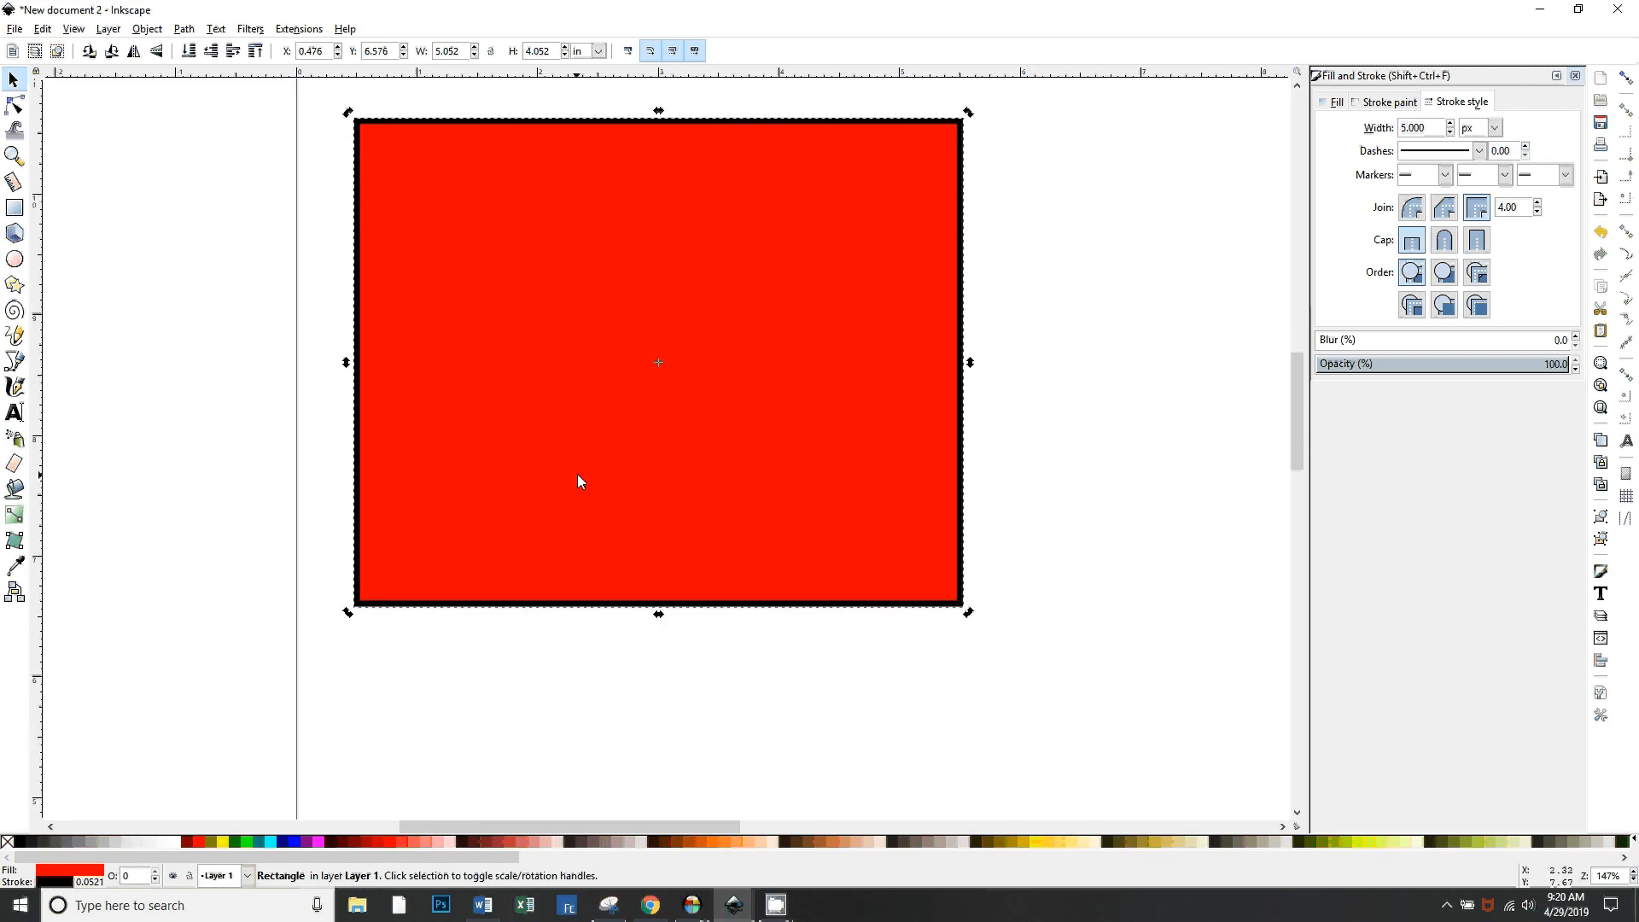
{"action": "scroll", "coordinate": [577, 479], "scroll_direction": "up", "scroll_amount": 4}
{"action": "scroll", "coordinate": [573, 465], "scroll_direction": "down", "scroll_amount": 1}
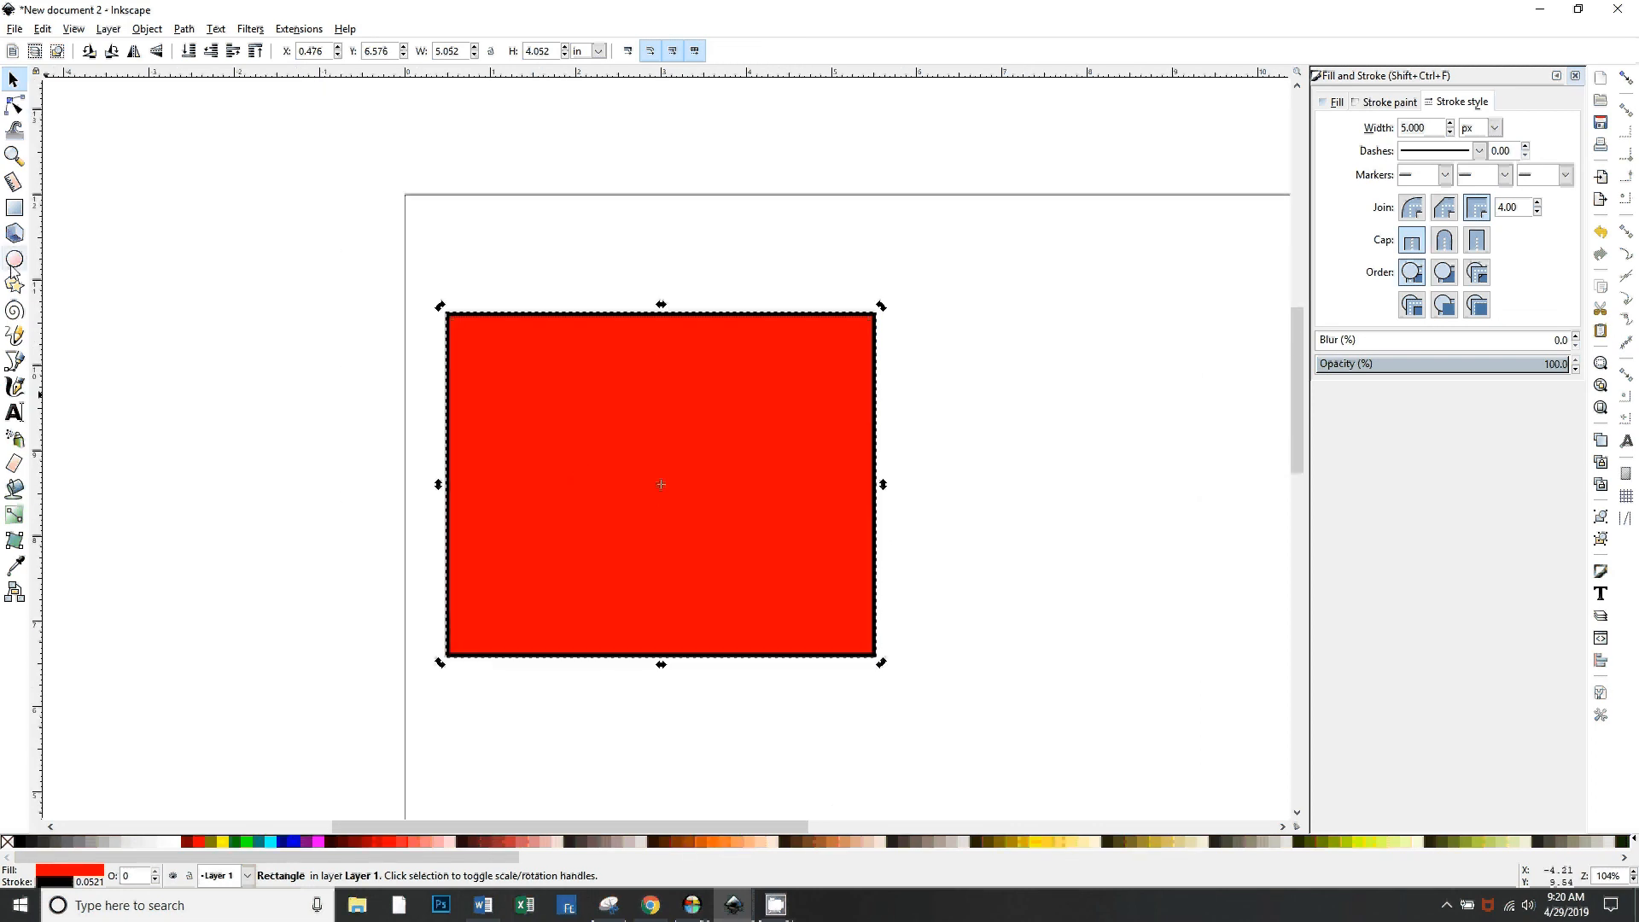
{"action": "scroll", "coordinate": [1156, 370], "scroll_direction": "right", "scroll_amount": 5}
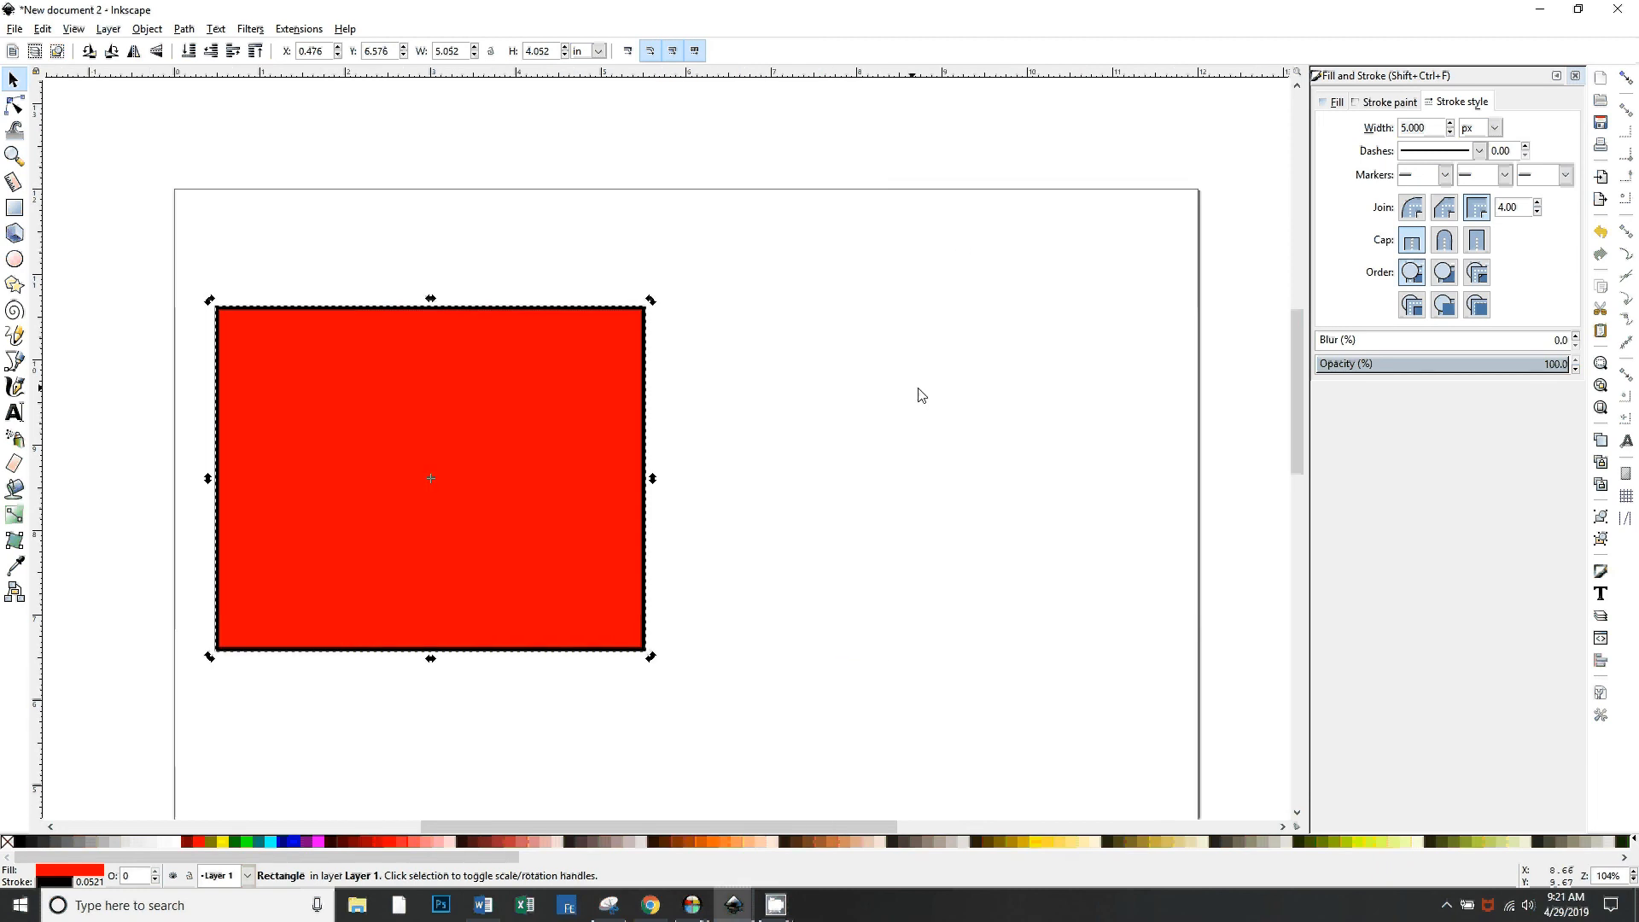
{"action": "scroll", "coordinate": [572, 449], "scroll_direction": "left", "scroll_amount": 4}
{"action": "scroll", "coordinate": [571, 449], "scroll_direction": "down", "scroll_amount": 1}
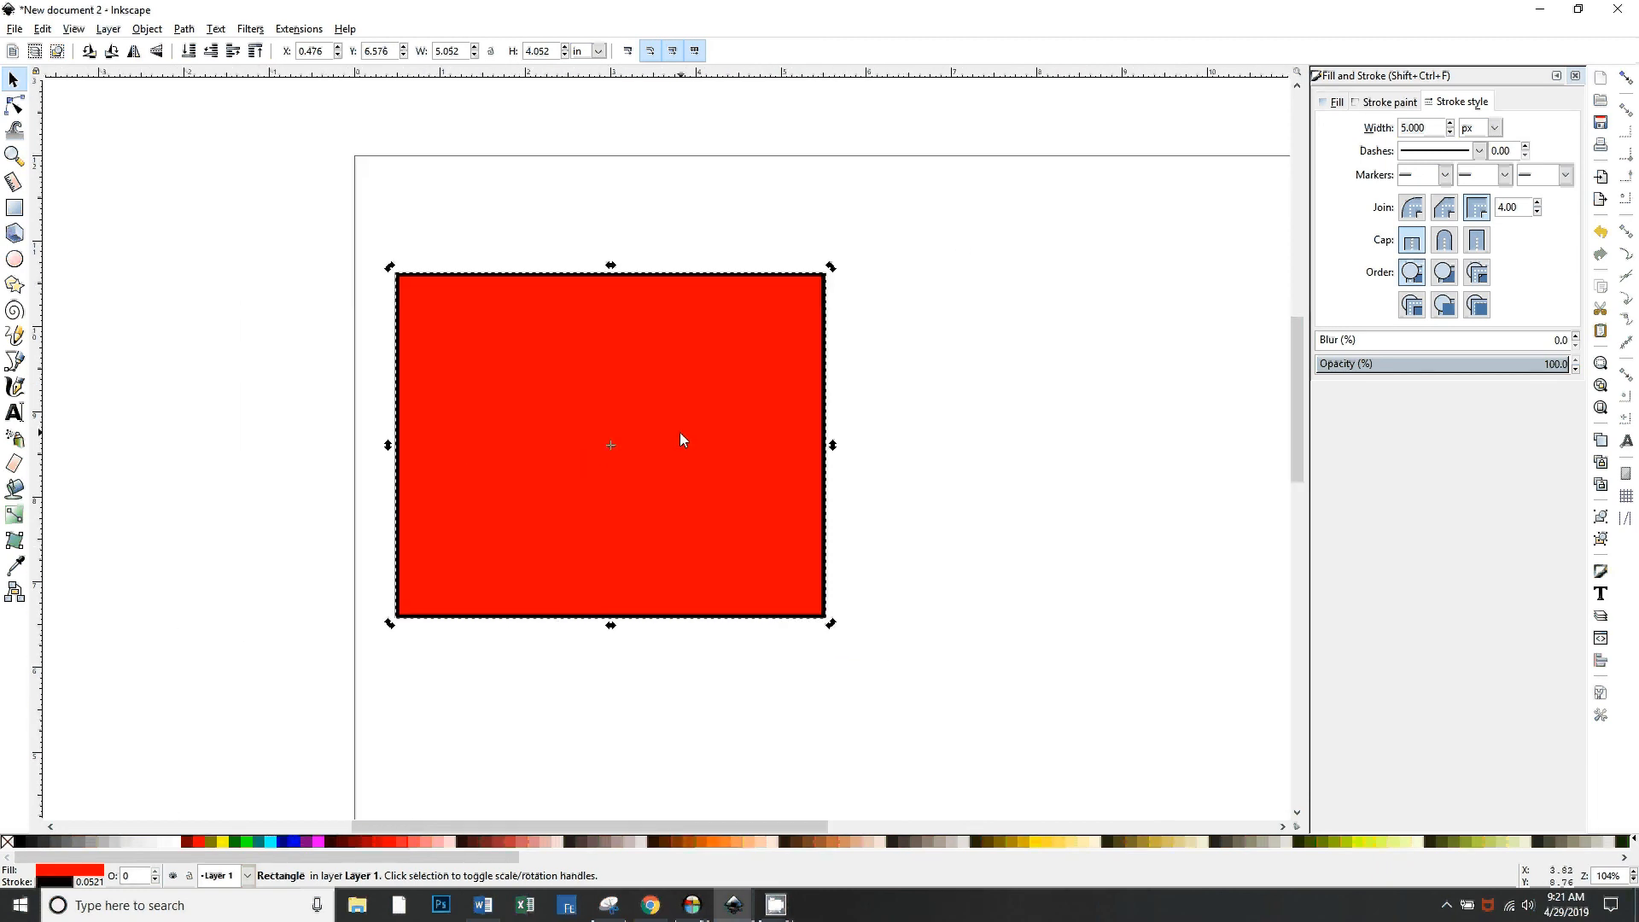
Round the red rectangle's corners with a radius of about 0.8 in
{"action": "left_click", "coordinate": [13, 207]}
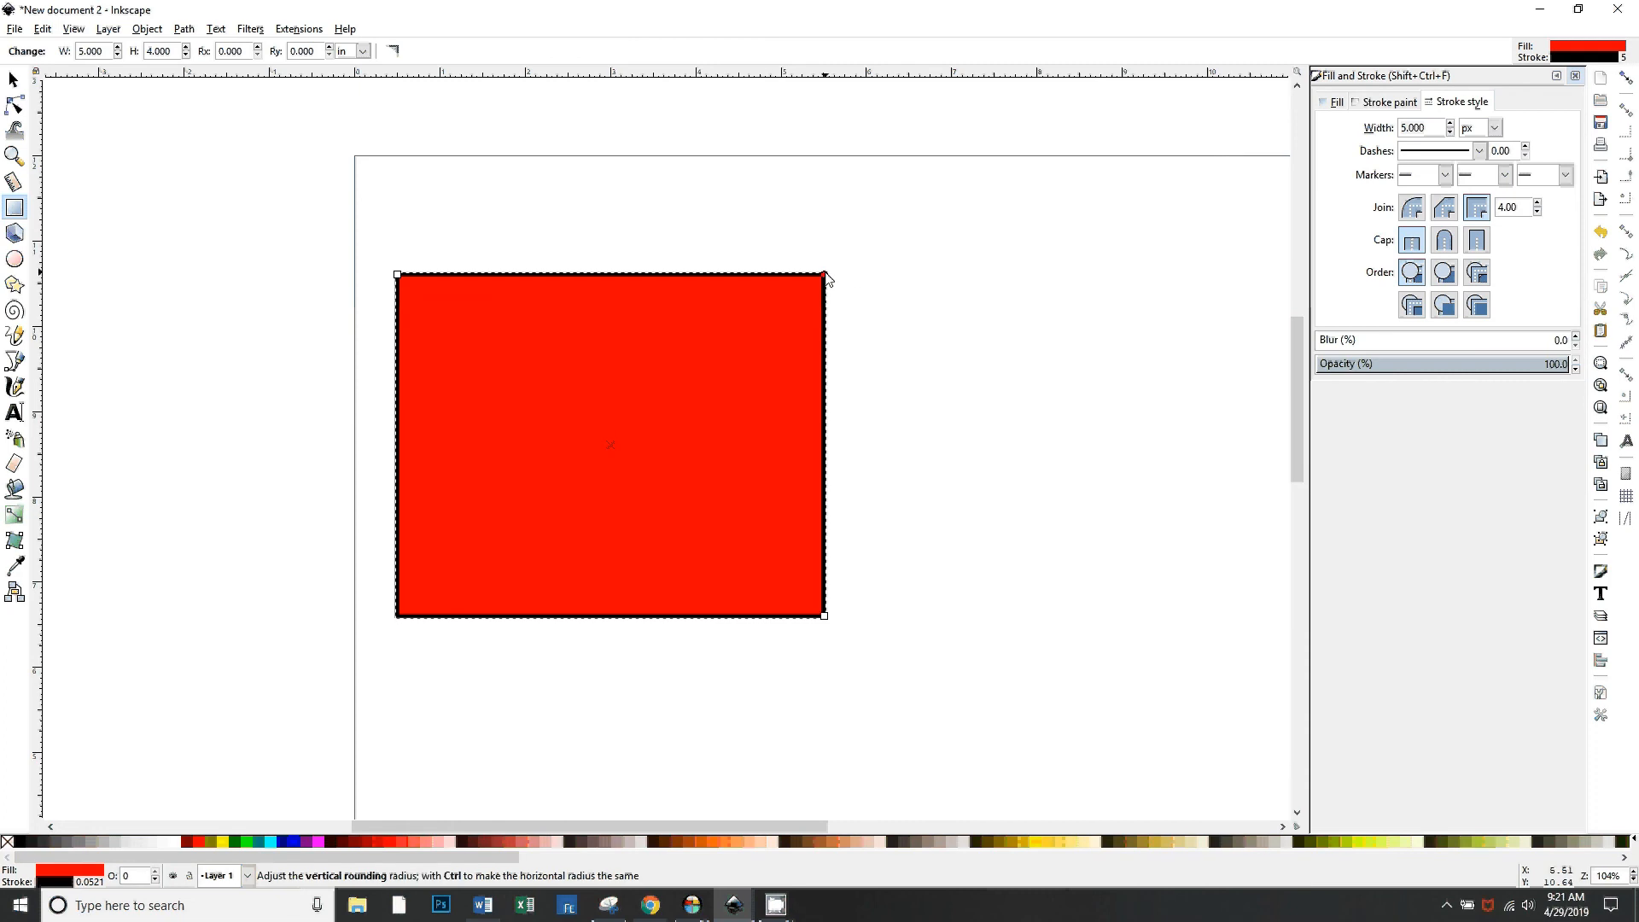
{"action": "left_click_drag", "start_coordinate": [824, 275], "coordinate": [825, 342]}
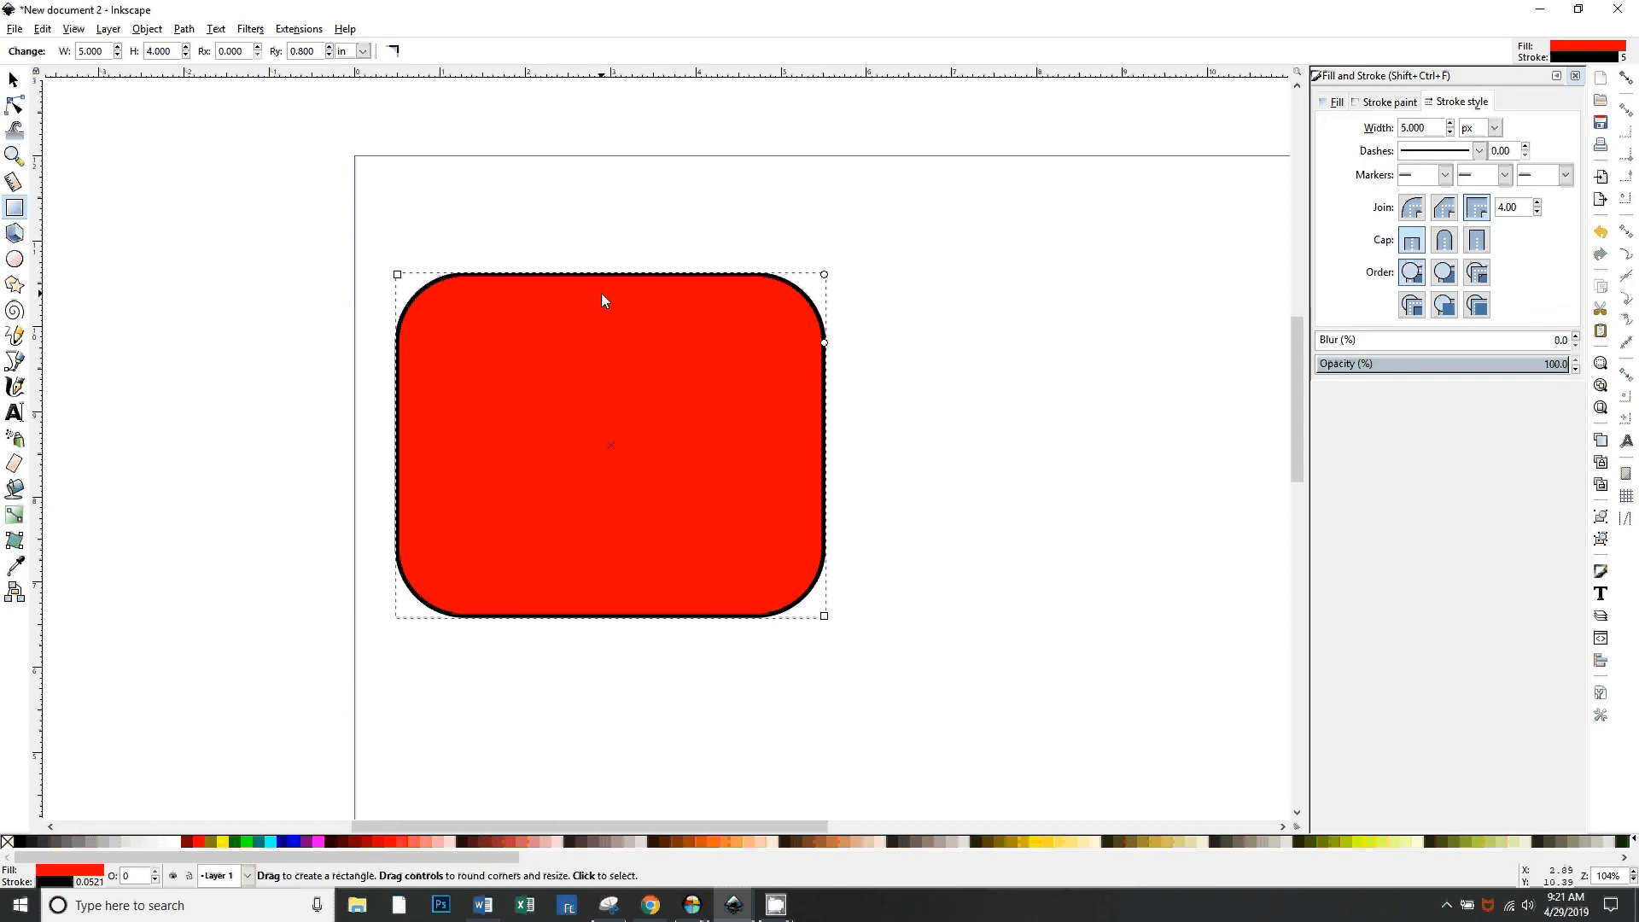
{"action": "scroll", "coordinate": [704, 445], "scroll_direction": "up", "scroll_amount": 4}
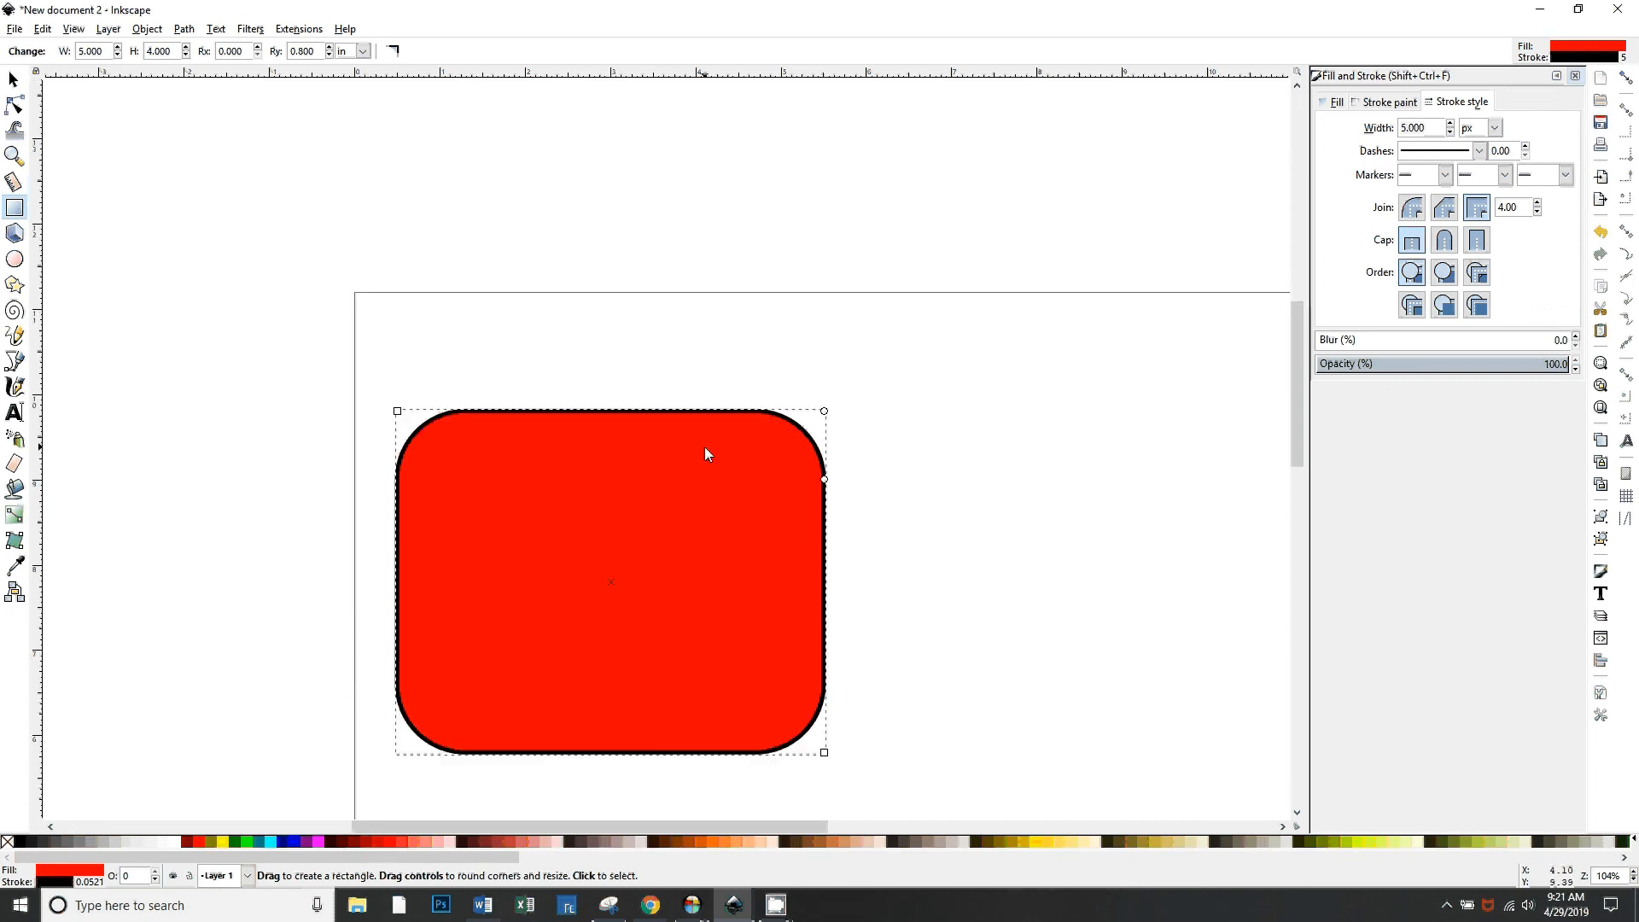
{"action": "scroll", "coordinate": [705, 452], "scroll_direction": "down", "scroll_amount": 4}
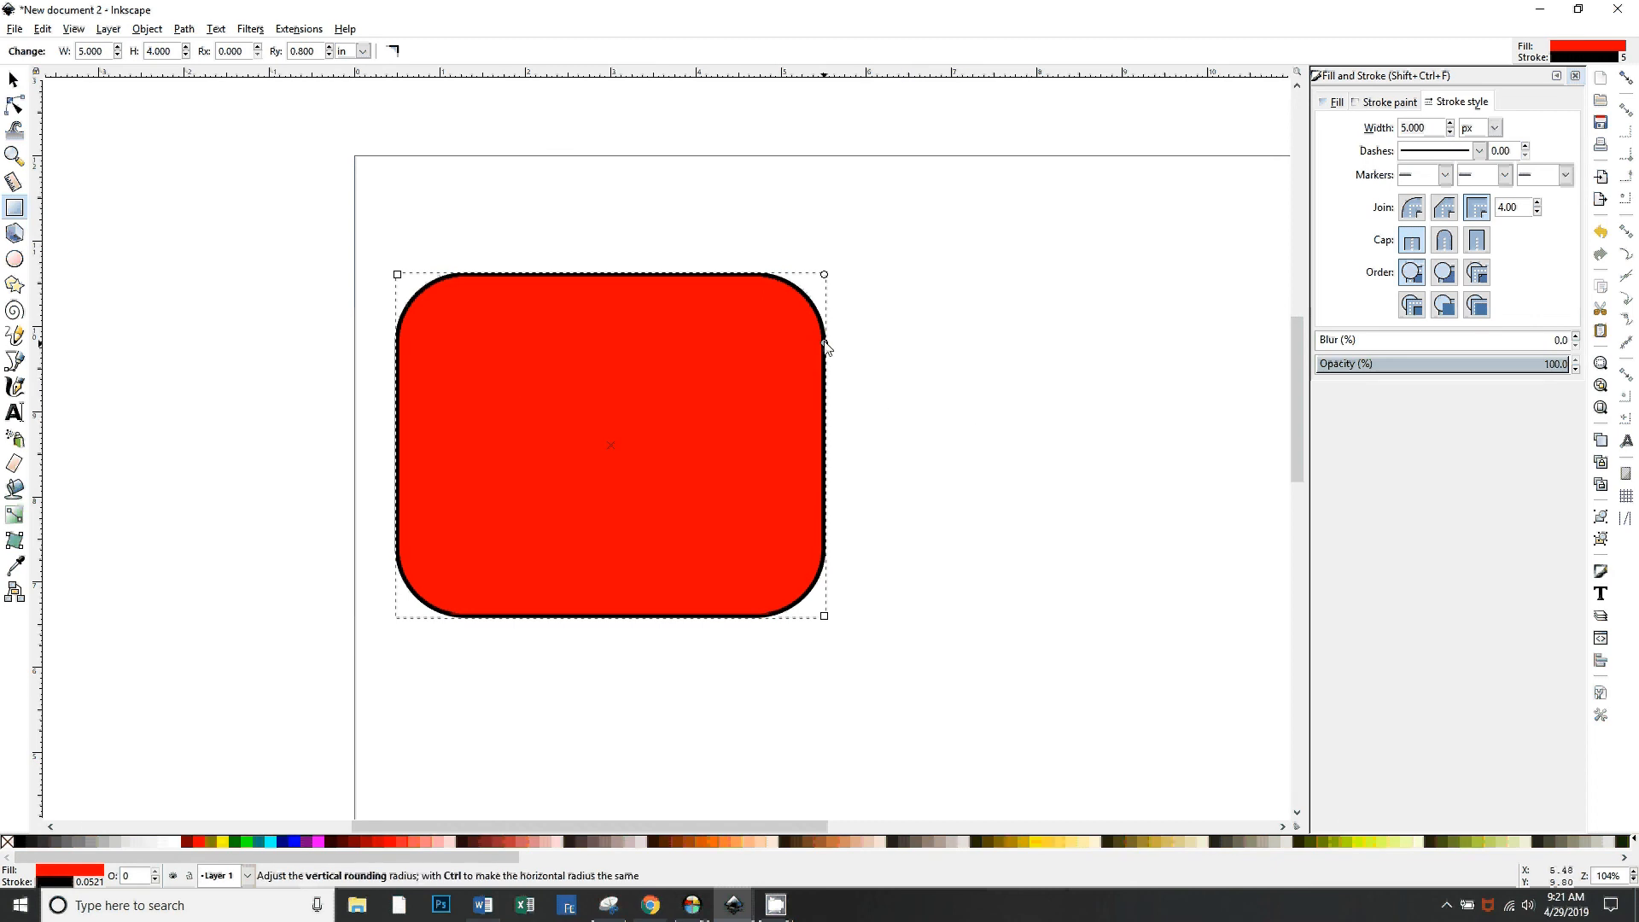
Reduce the corner radius to about 0.51 in and enlarge the rectangle from its upper-left corner to about 5.12 × 4.23 in
{"action": "left_click_drag", "start_coordinate": [824, 343], "coordinate": [825, 318]}
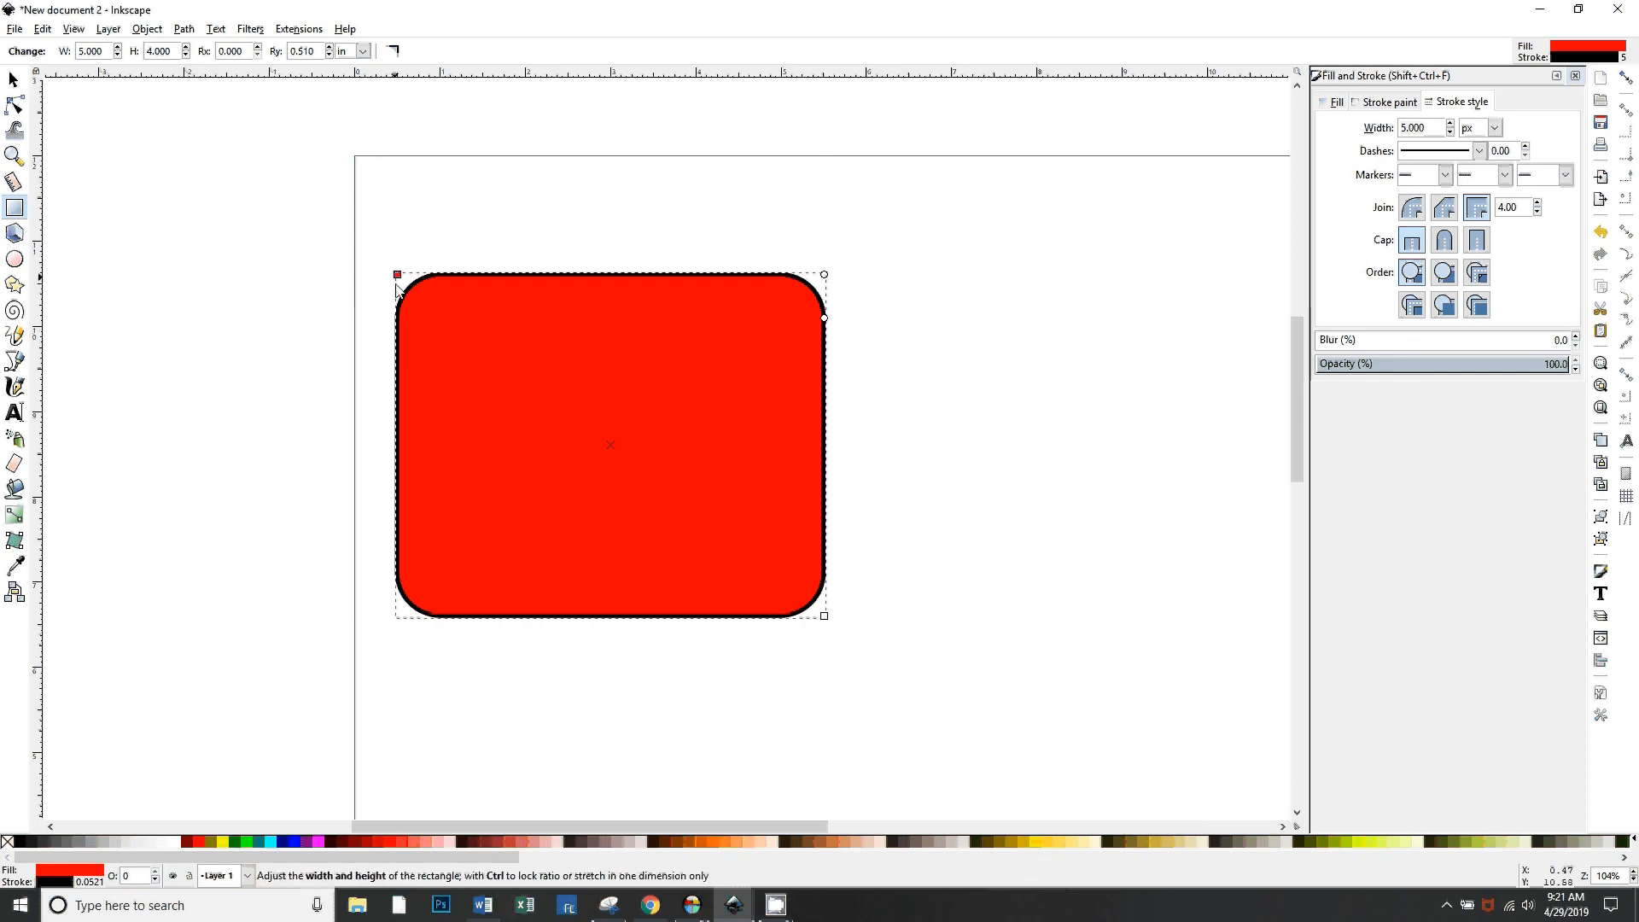
{"action": "mouse_move", "coordinate": [395, 274]}
{"action": "left_mouse_down"}
{"action": "mouse_move", "coordinate": [413, 286]}
{"action": "mouse_move", "coordinate": [395, 277]}
{"action": "left_mouse_up"}
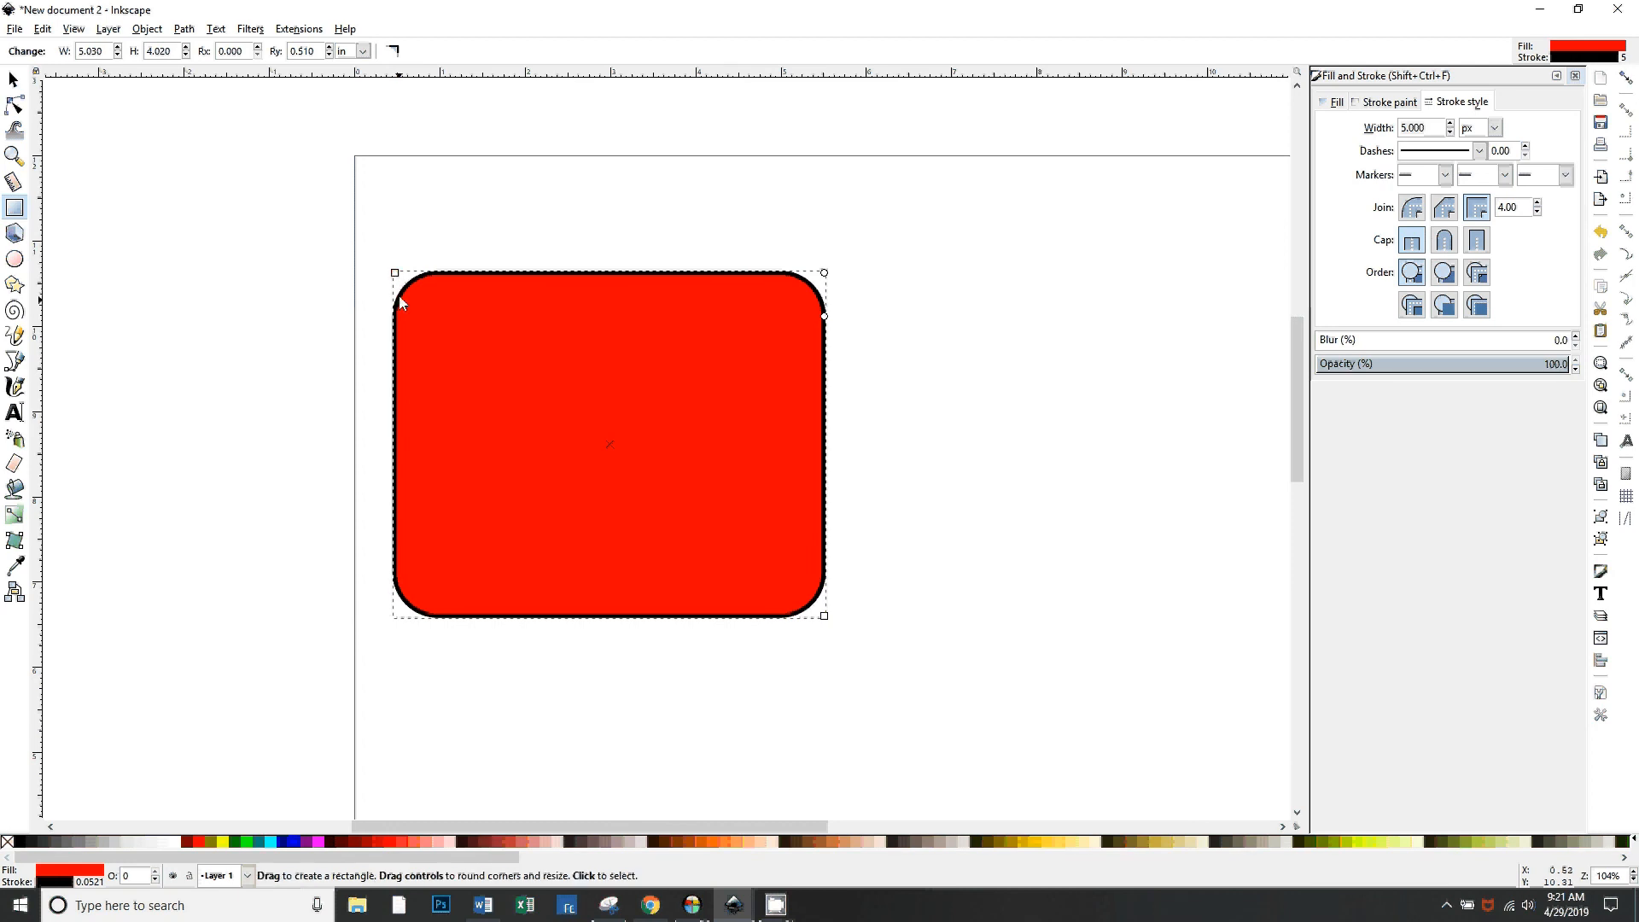
{"action": "left_click_drag", "start_coordinate": [395, 275], "coordinate": [387, 257]}
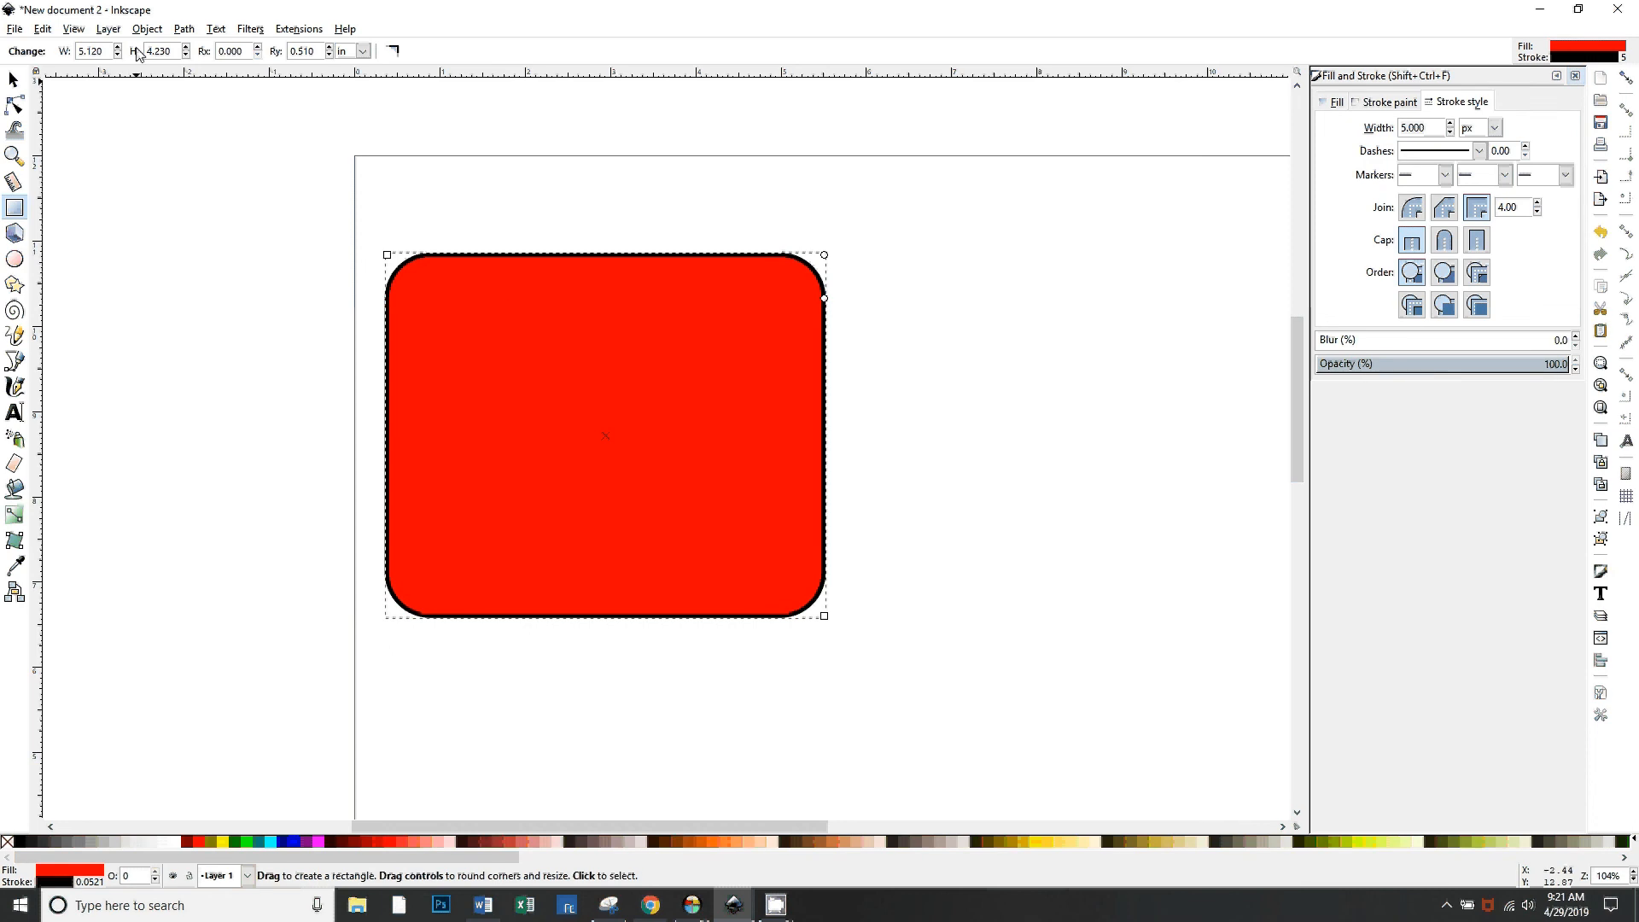
Try converting the rounded rectangle to a path, display its editable nodes, and undo the conversion
{"action": "left_click", "coordinate": [184, 28]}
{"action": "left_click", "coordinate": [216, 28]}
{"action": "mouse_move", "coordinate": [184, 28]}
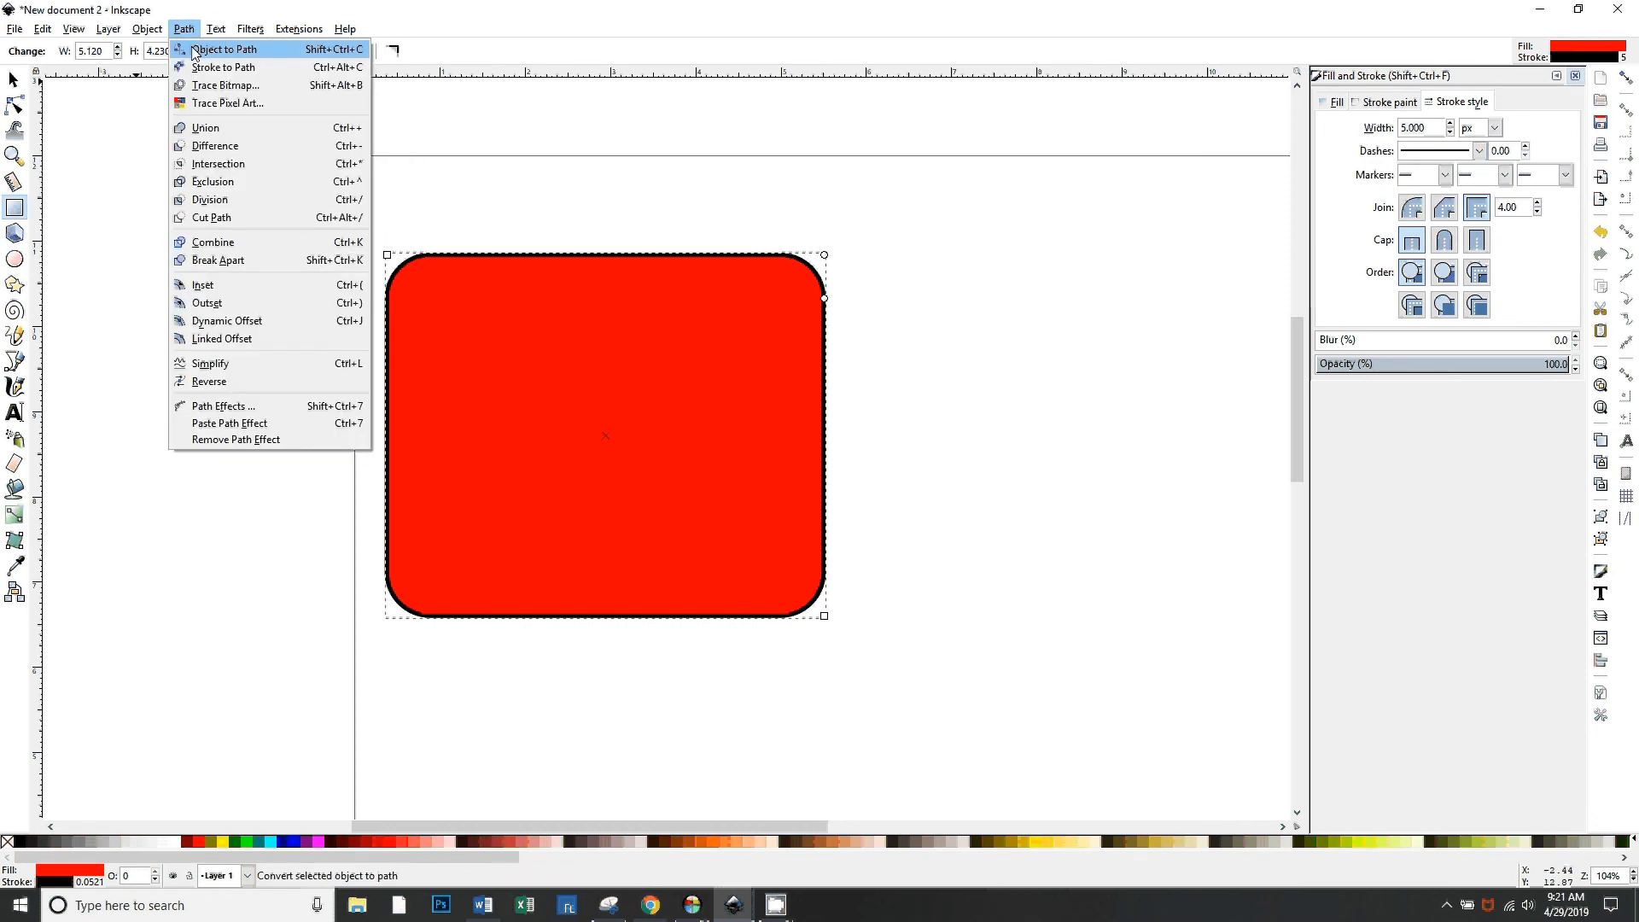
{"action": "left_click", "coordinate": [196, 49]}
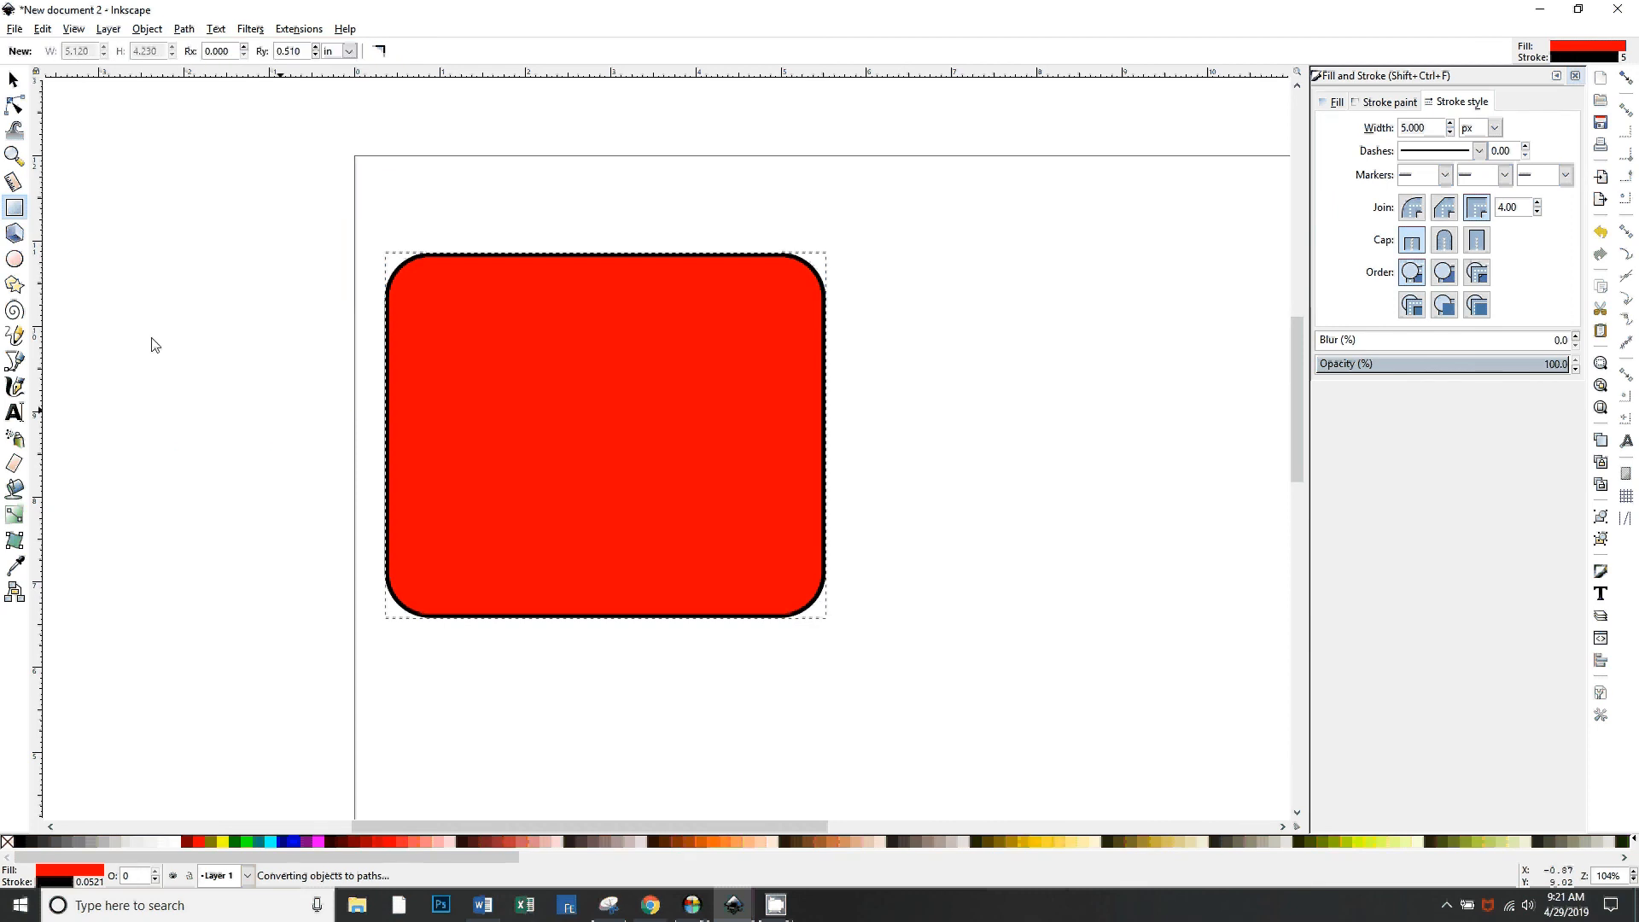
{"action": "left_click", "coordinate": [16, 107]}
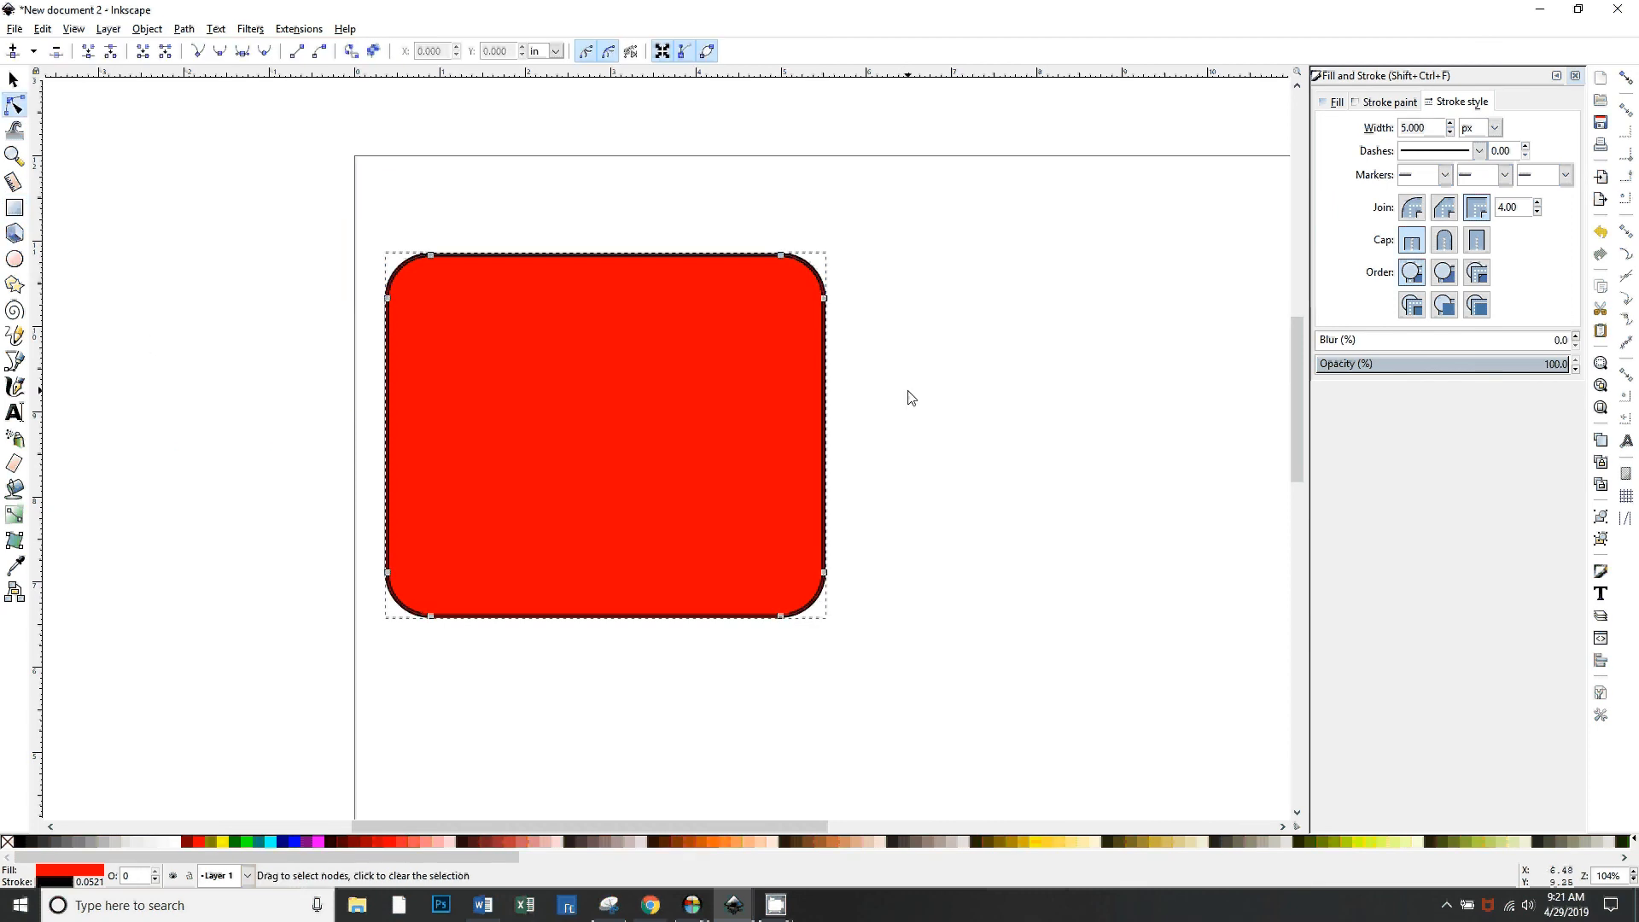
{"action": "key", "text": "plus"}
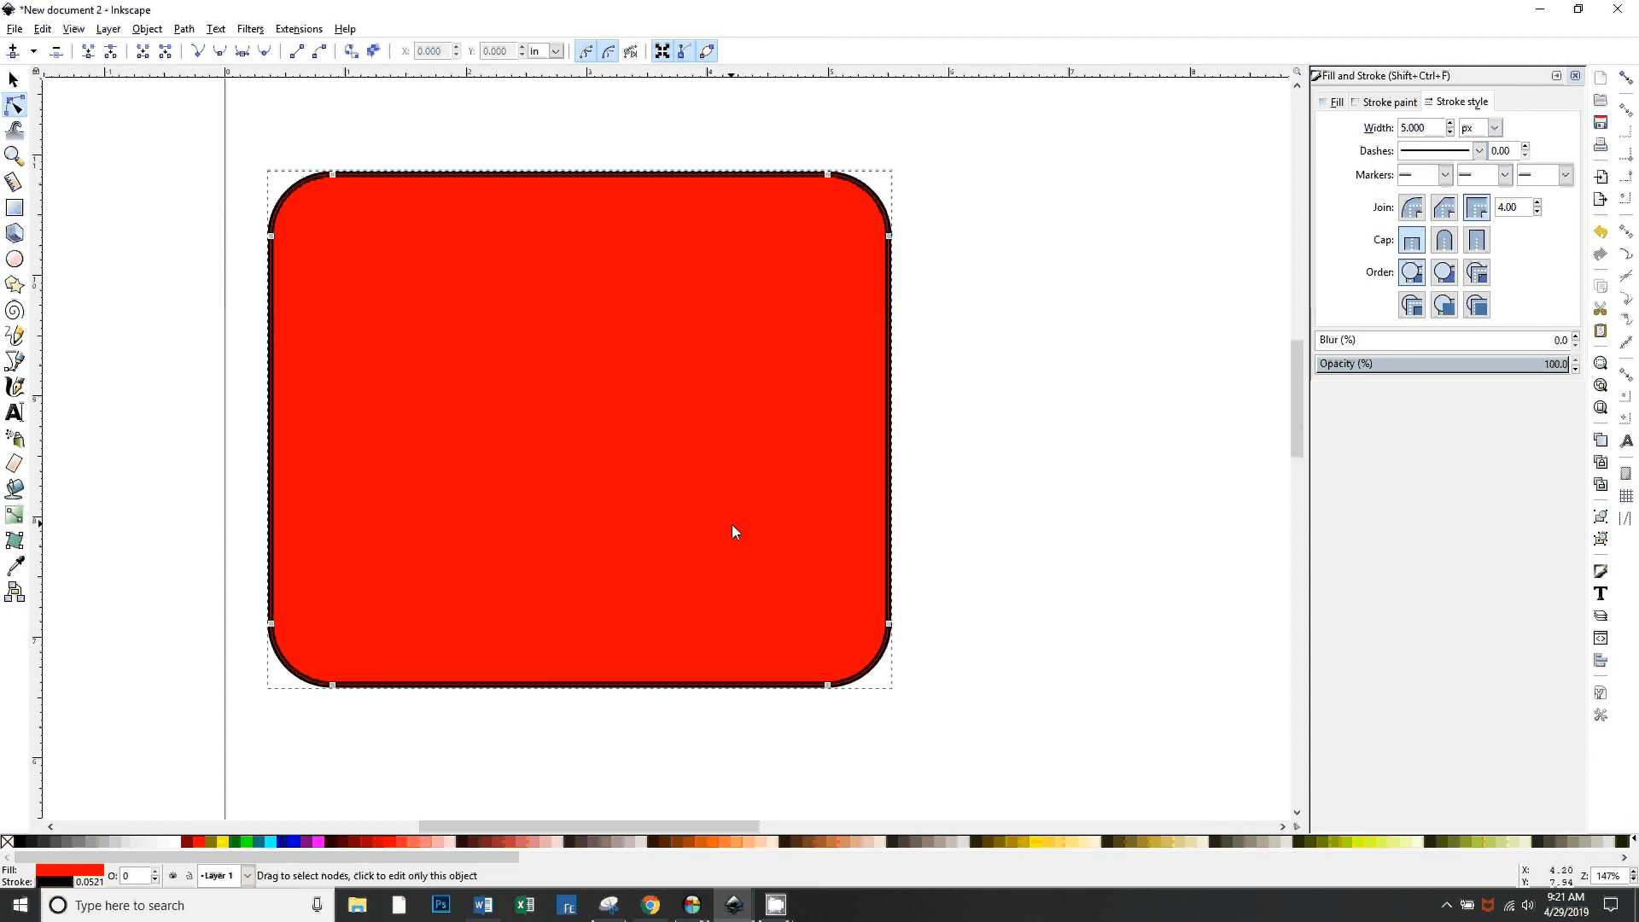
{"action": "left_click_drag", "start_coordinate": [731, 525], "coordinate": [818, 586]}
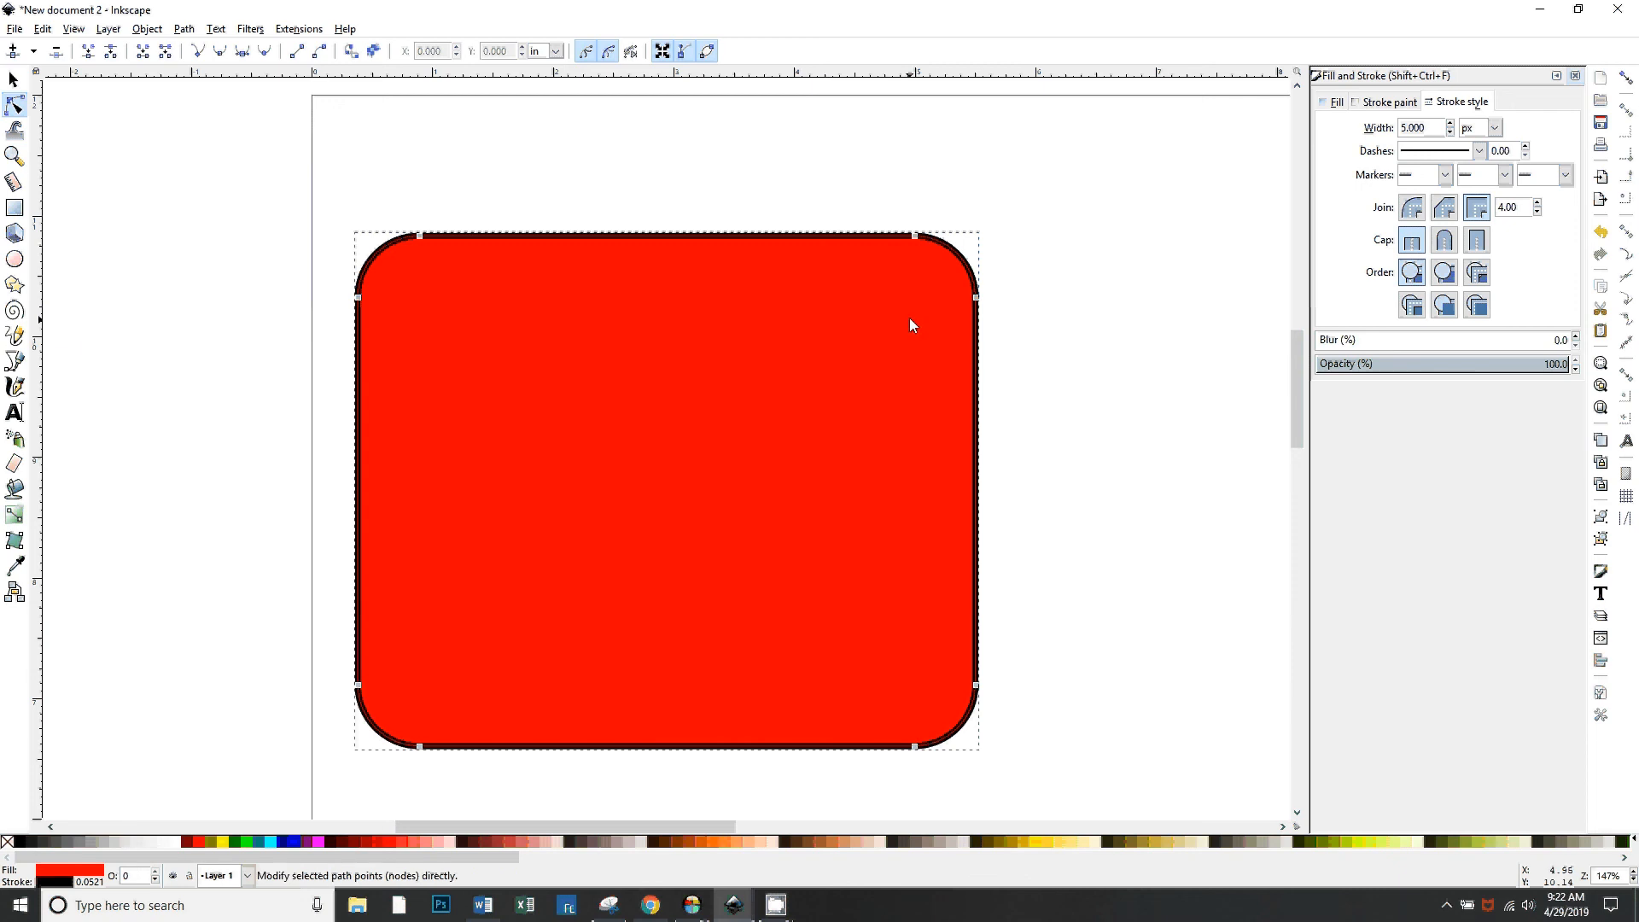
{"action": "key", "text": "Escape"}
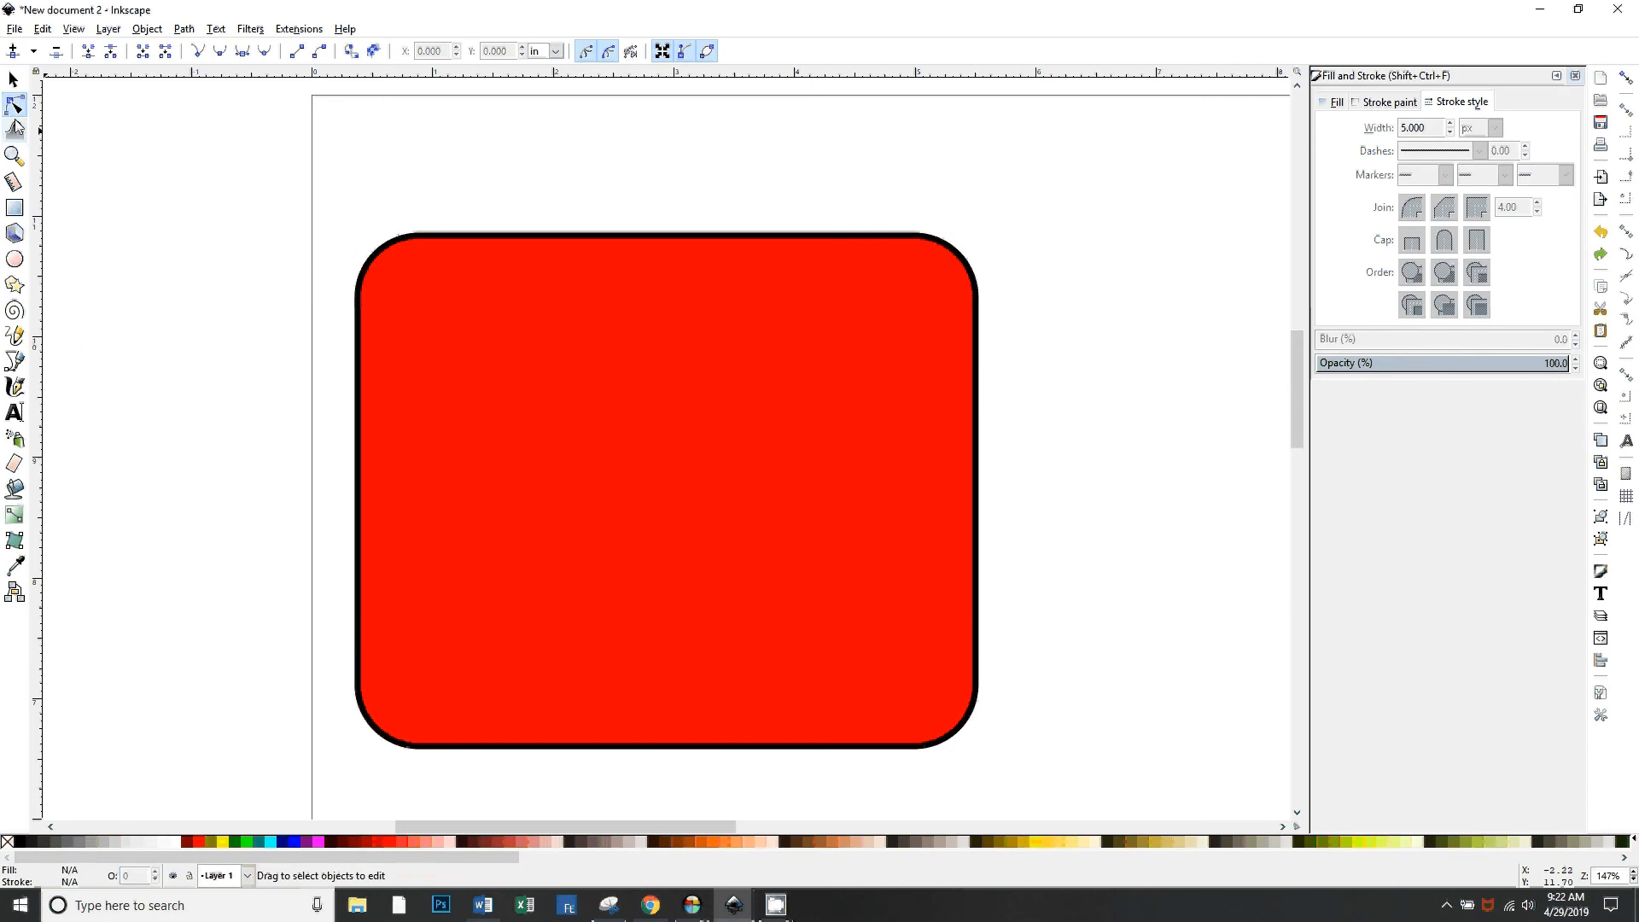
Reselect the rectangle and remove its corner rounding so that all corners are square
{"action": "left_click", "coordinate": [13, 79]}
{"action": "left_click", "coordinate": [708, 295]}
{"action": "key", "text": "r"}
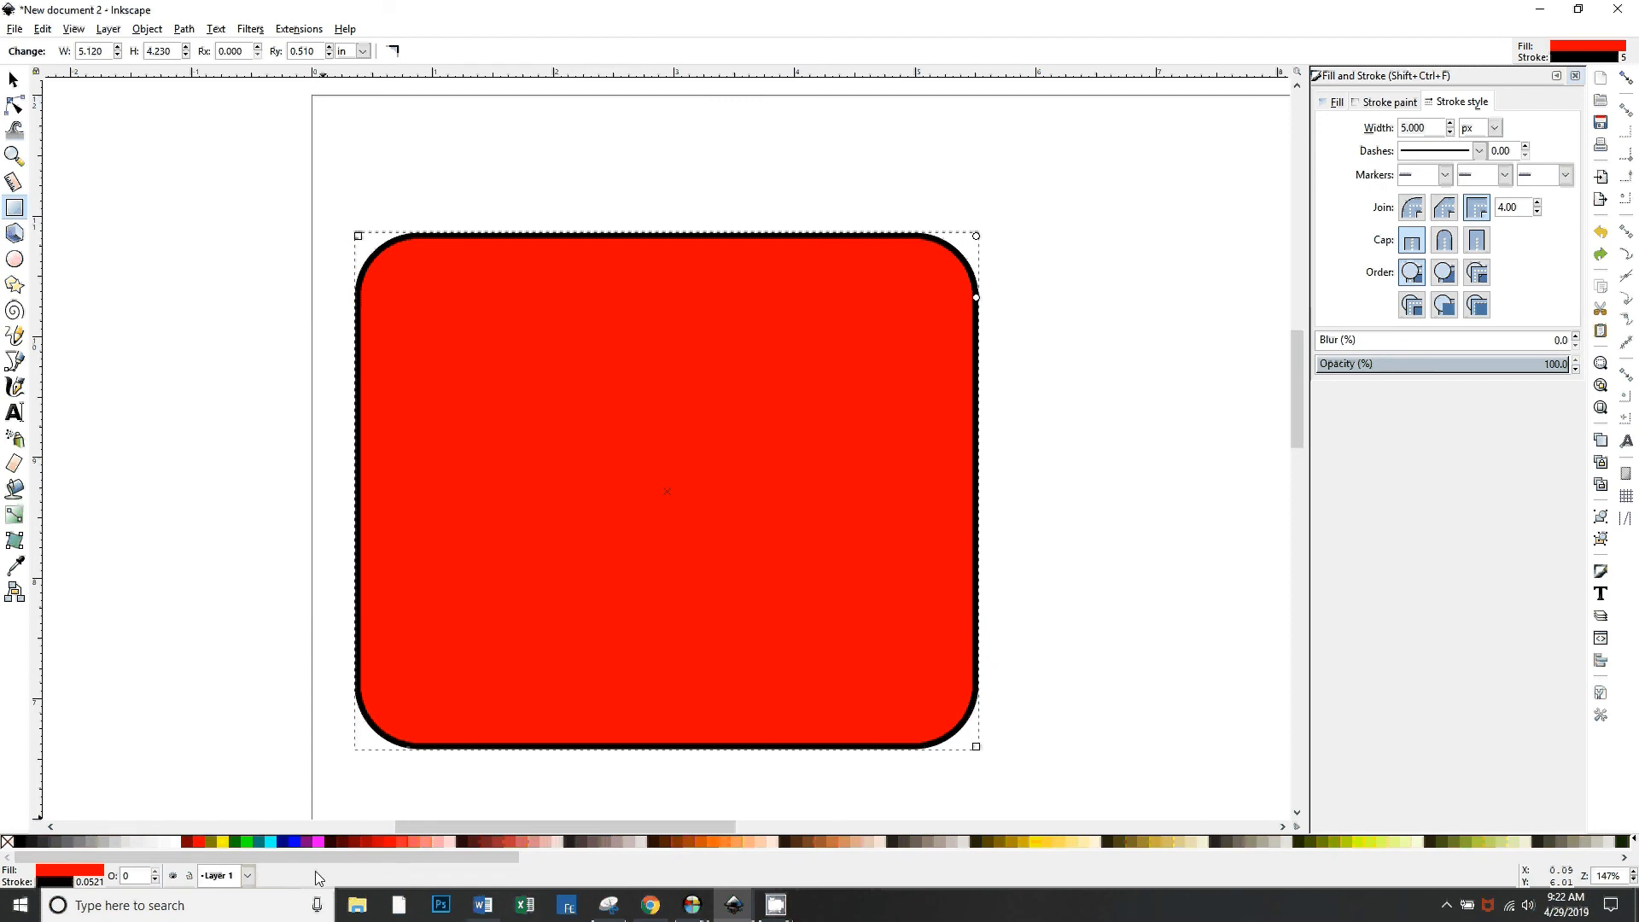
{"action": "left_click_drag", "start_coordinate": [978, 301], "coordinate": [978, 246]}
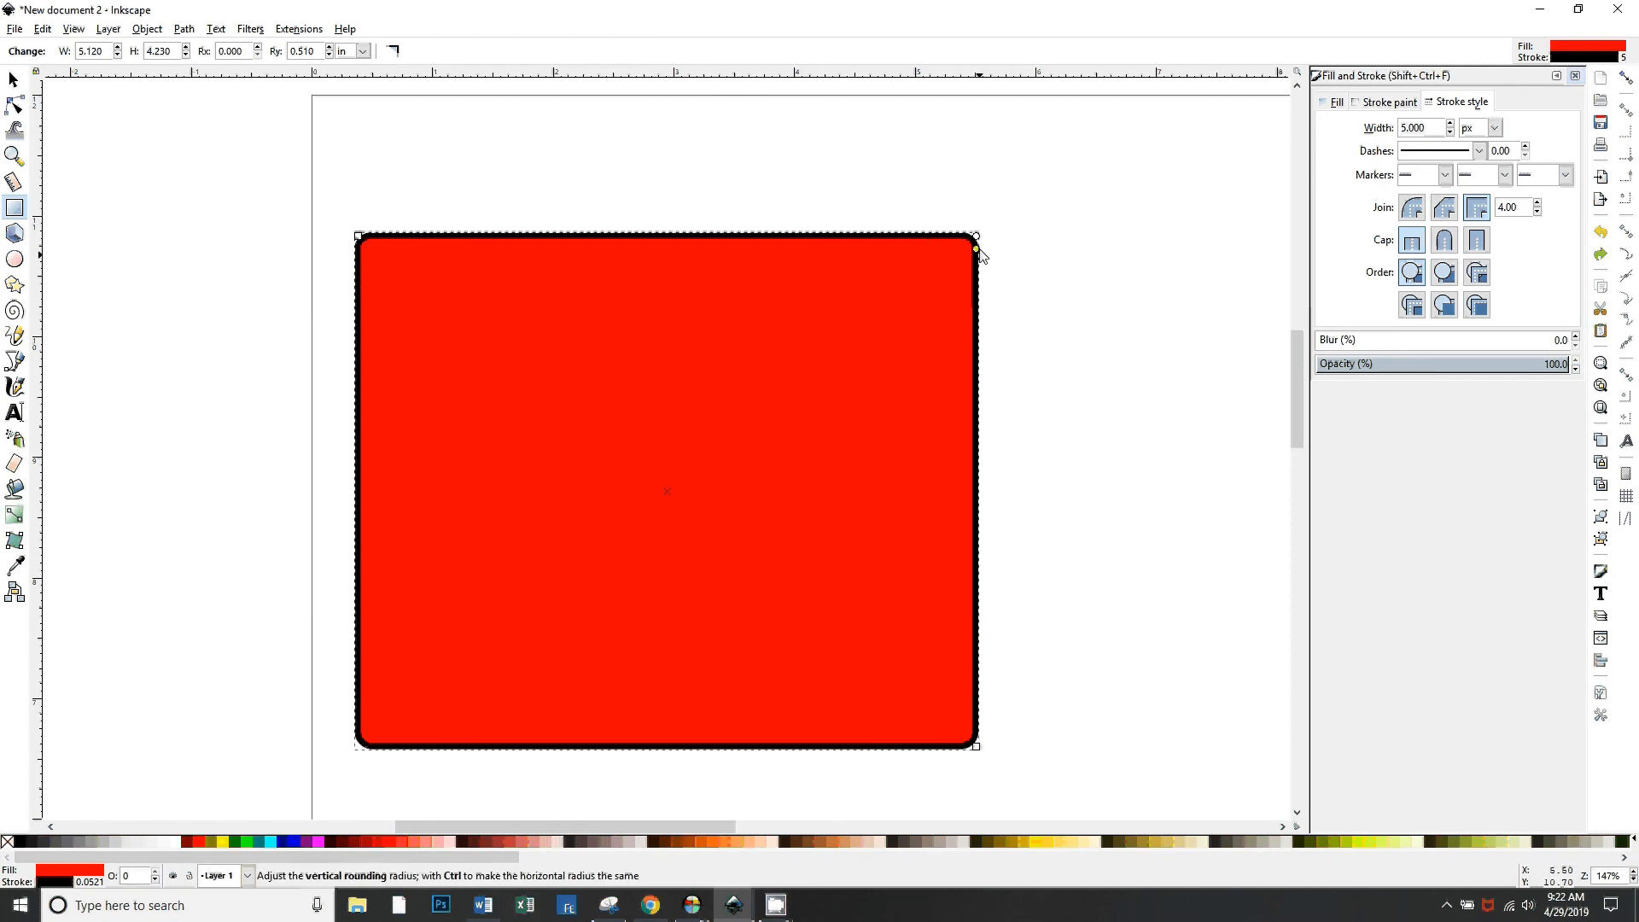
Convert the square-cornered rectangle to a path and display its nodes for editing
{"action": "left_click", "coordinate": [187, 29]}
{"action": "left_click", "coordinate": [218, 48]}
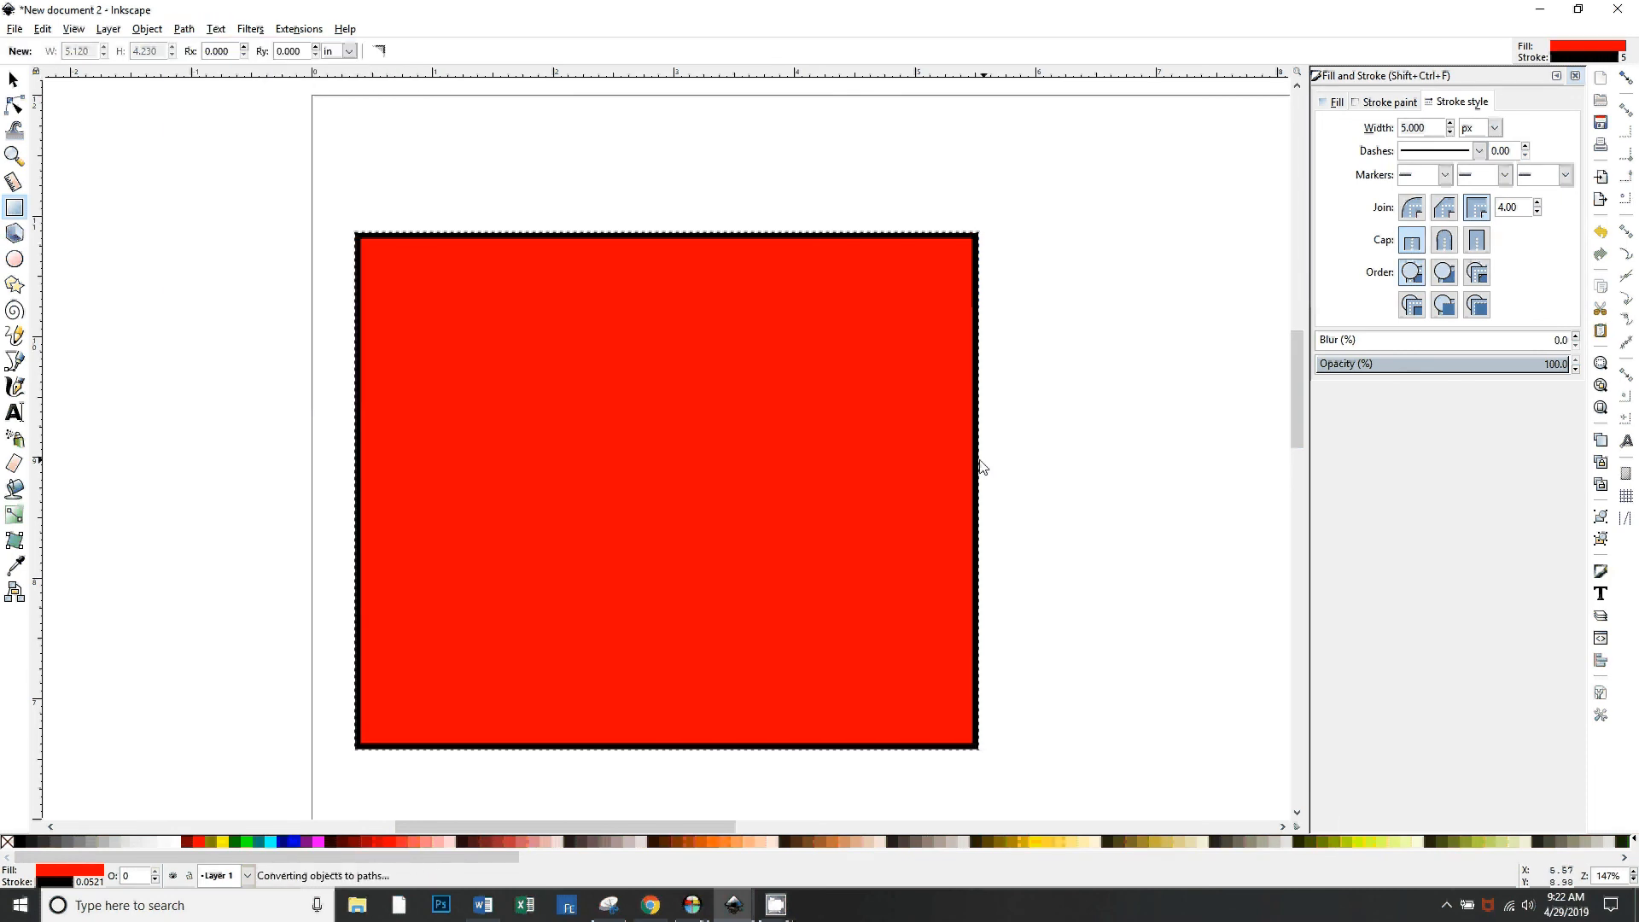
{"action": "left_click", "coordinate": [15, 105]}
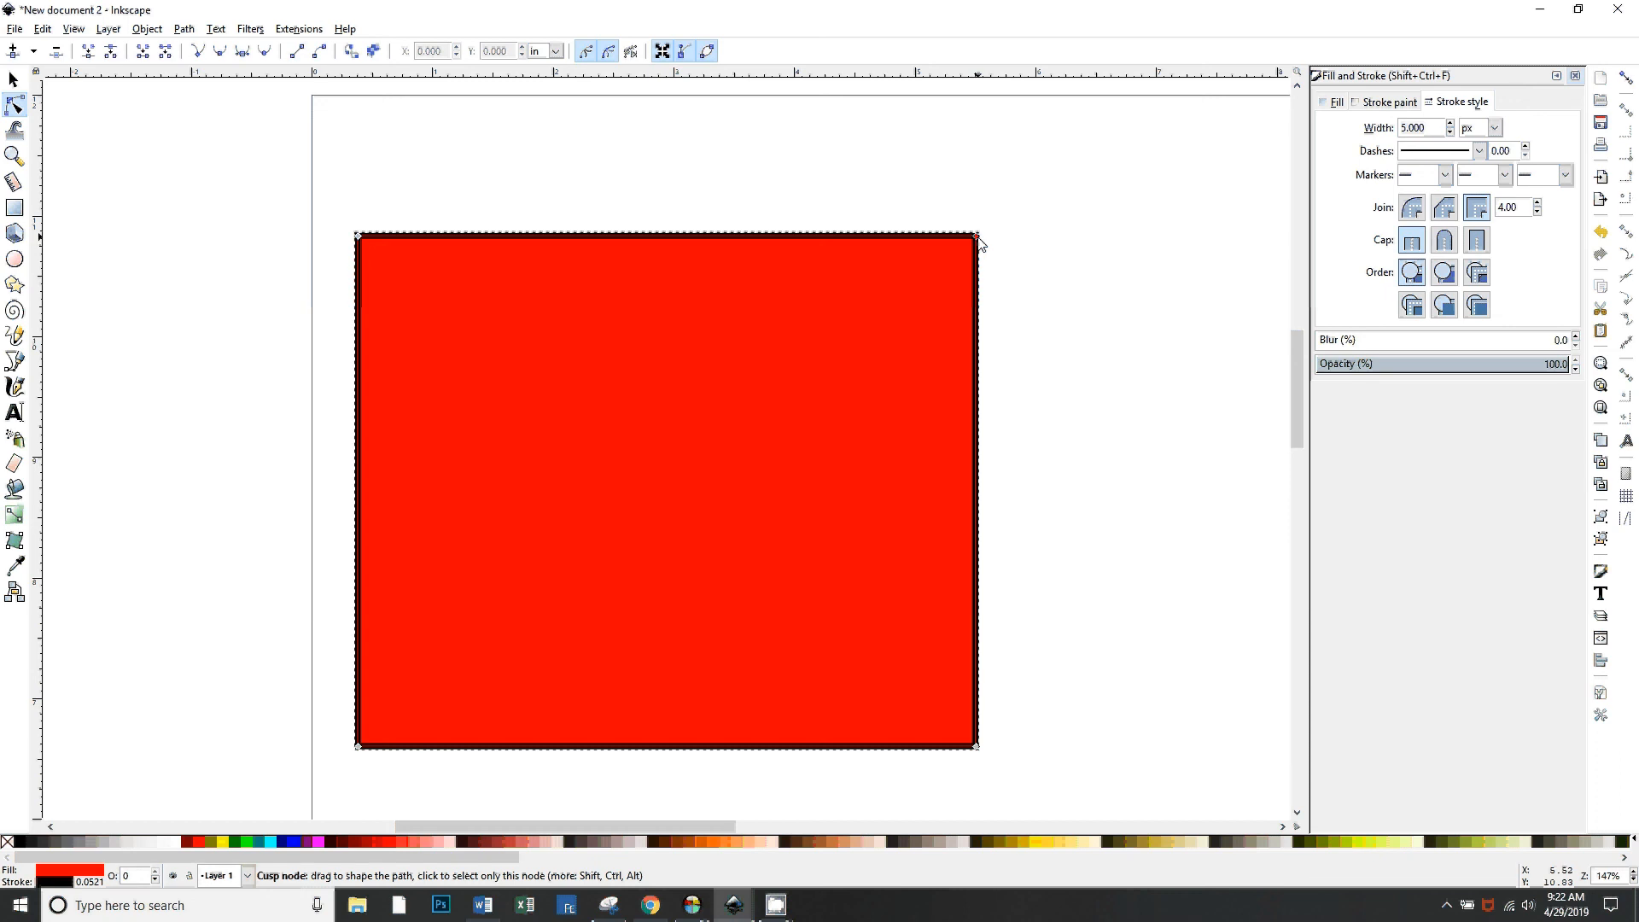
Move the upper-right node to about X 4.498, Y 9.757 in, the upper-left node down, and the lower-left node to about X -0.262, Y 7.812 in
{"action": "left_click_drag", "start_coordinate": [978, 240], "coordinate": [855, 366]}
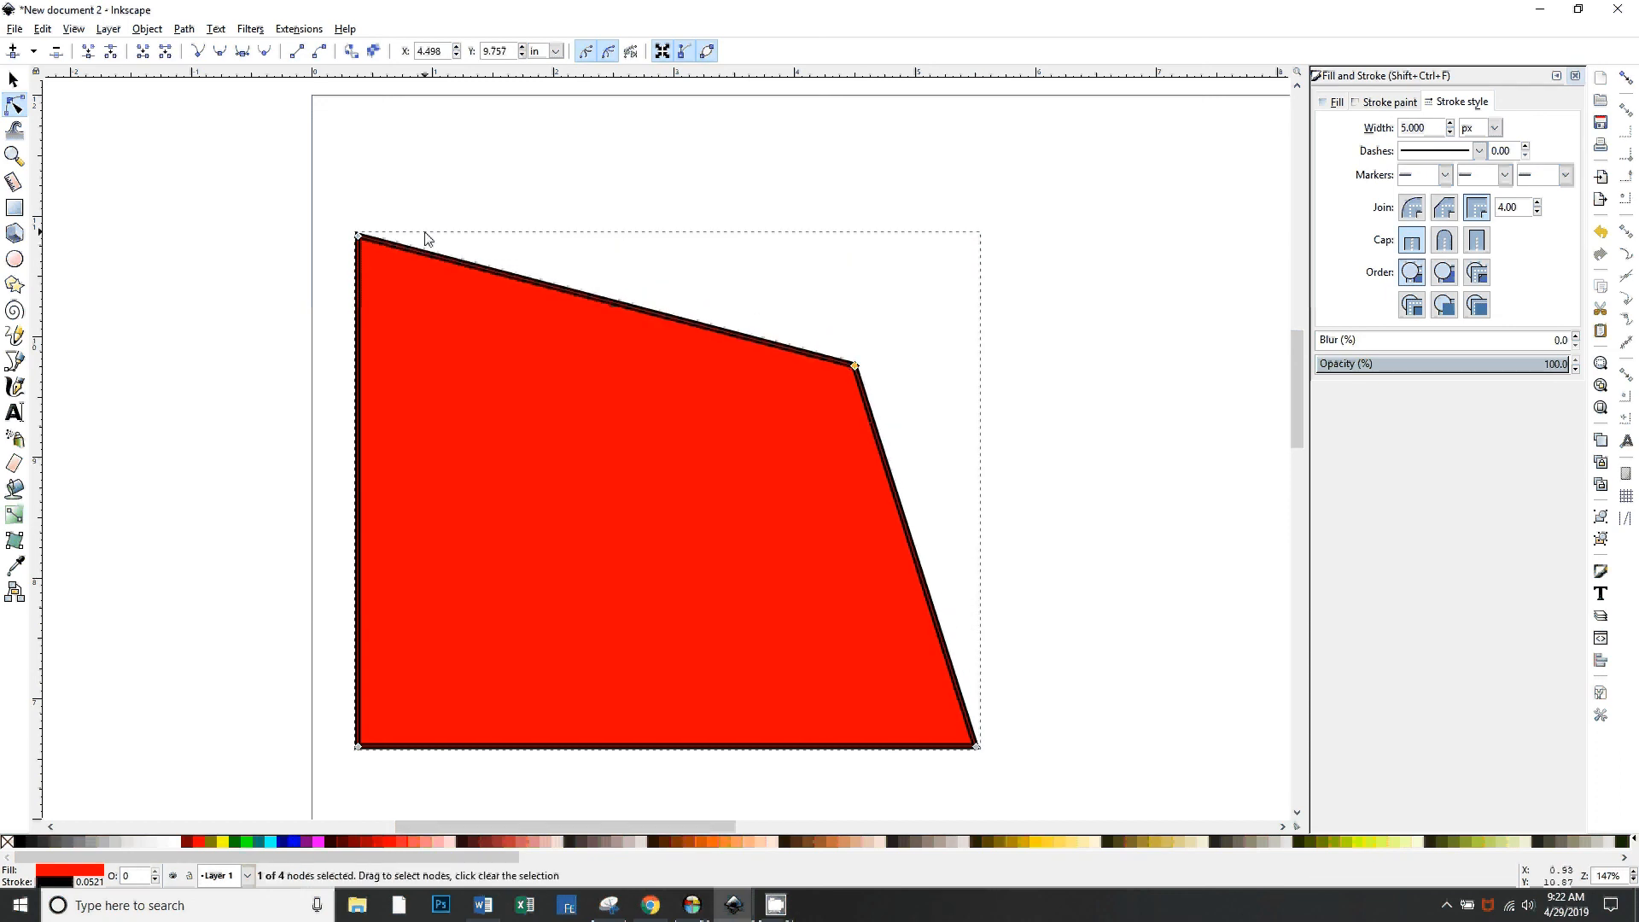
{"action": "left_click_drag", "start_coordinate": [359, 240], "coordinate": [361, 356]}
{"action": "left_click_drag", "start_coordinate": [360, 747], "coordinate": [281, 600]}
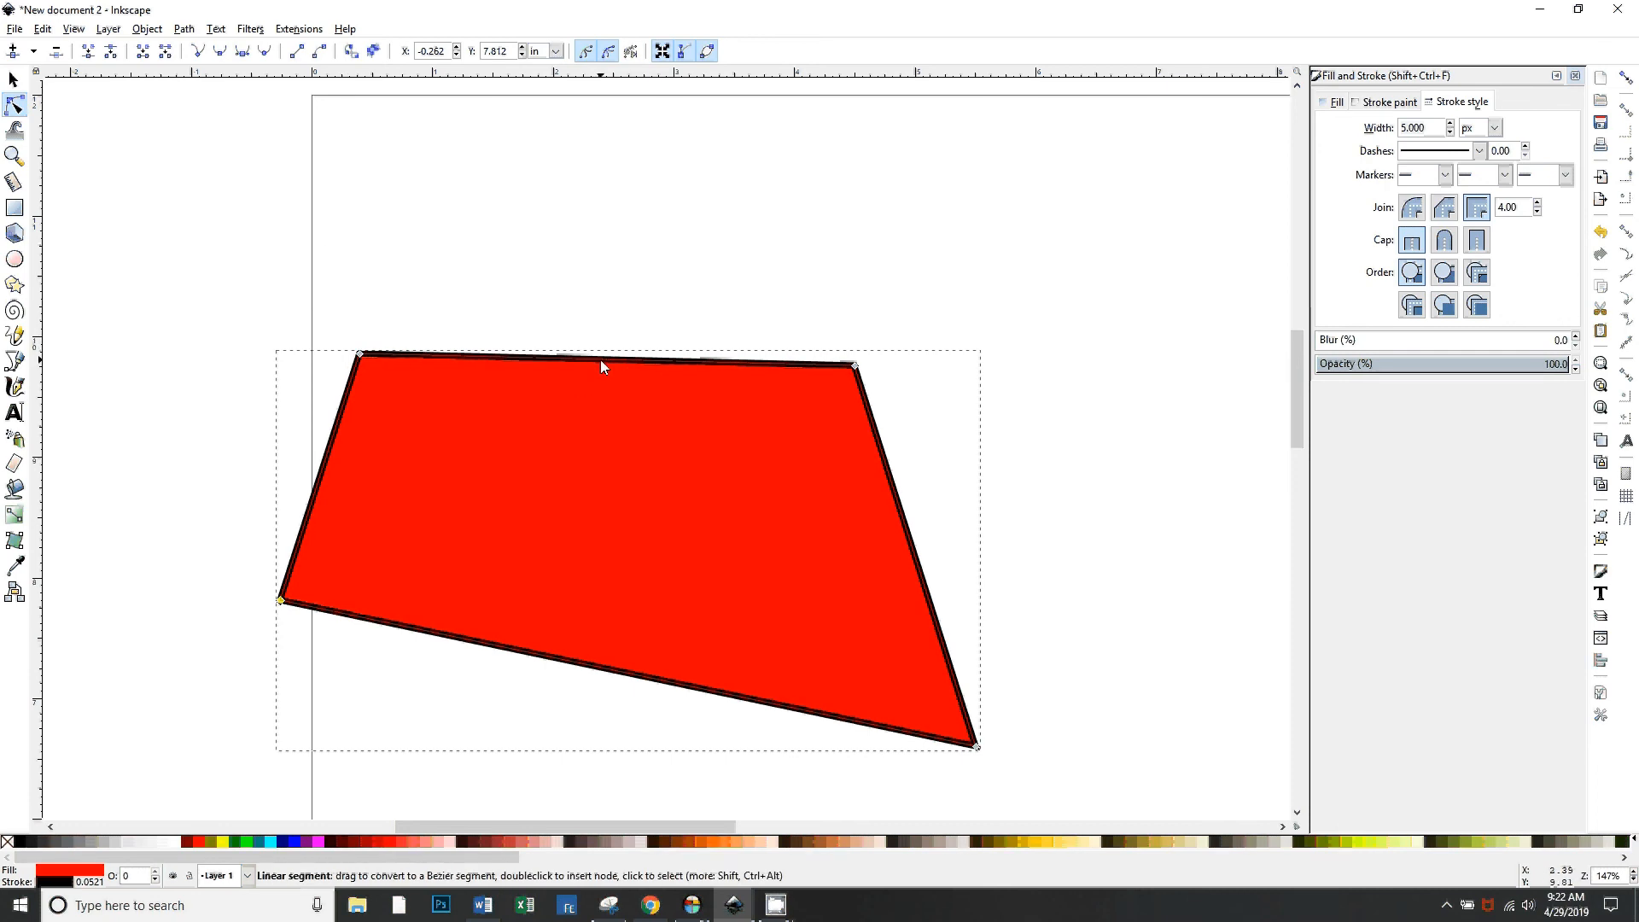
Bend the path's top edge upward into a curve and reshape it with the handles at both end nodes
{"action": "left_click_drag", "start_coordinate": [601, 360], "coordinate": [608, 270]}
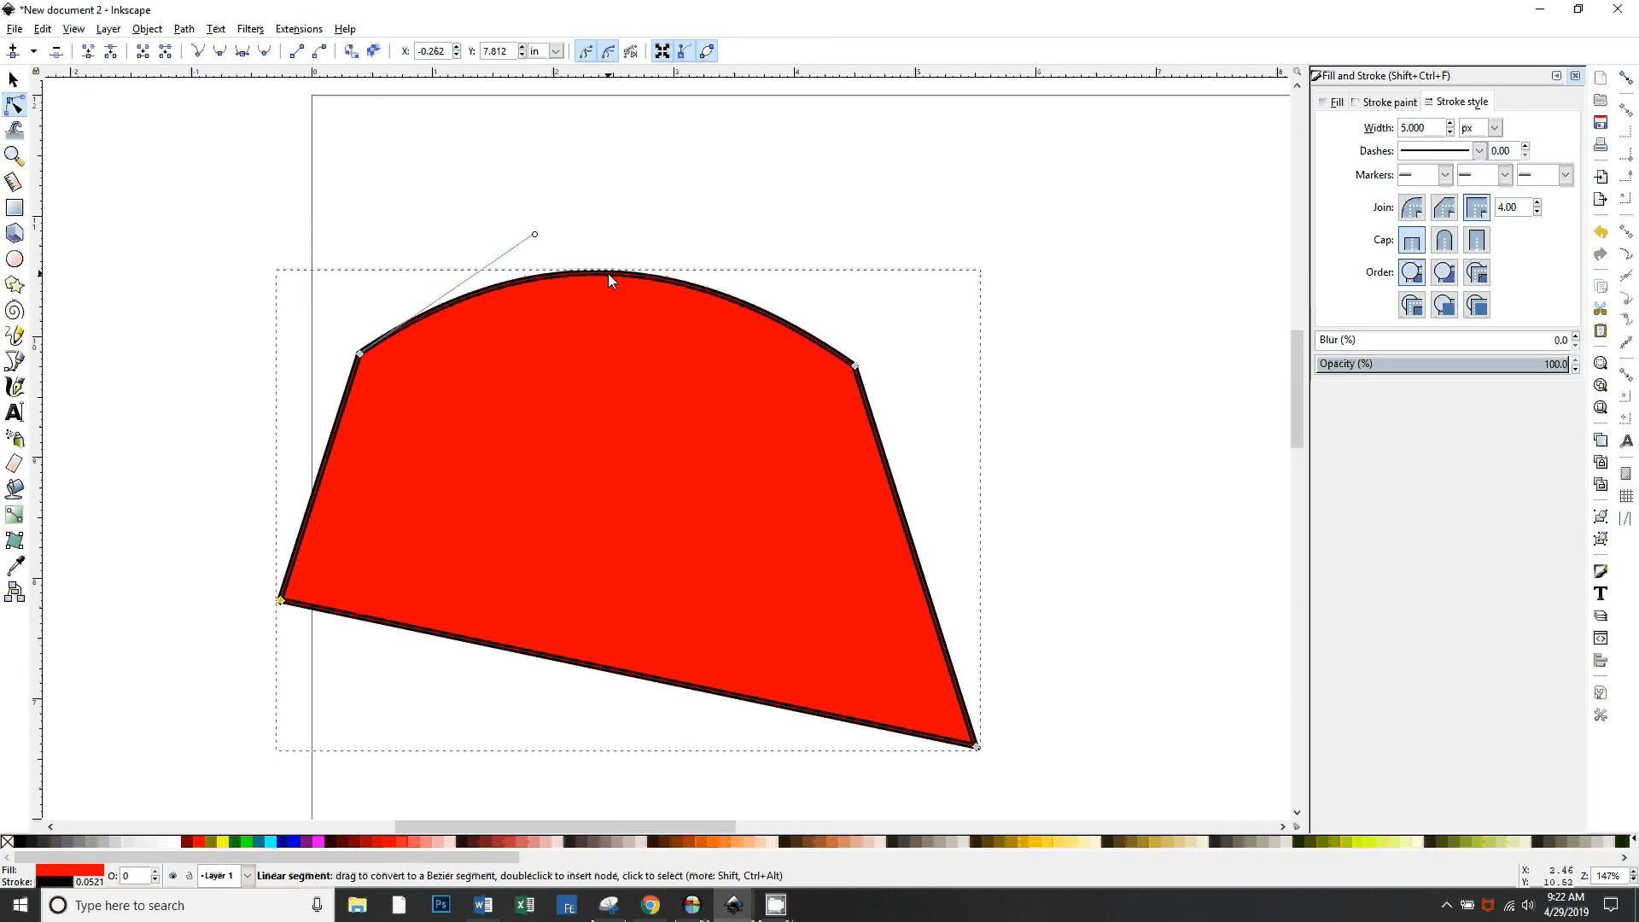
{"action": "left_click", "coordinate": [857, 367]}
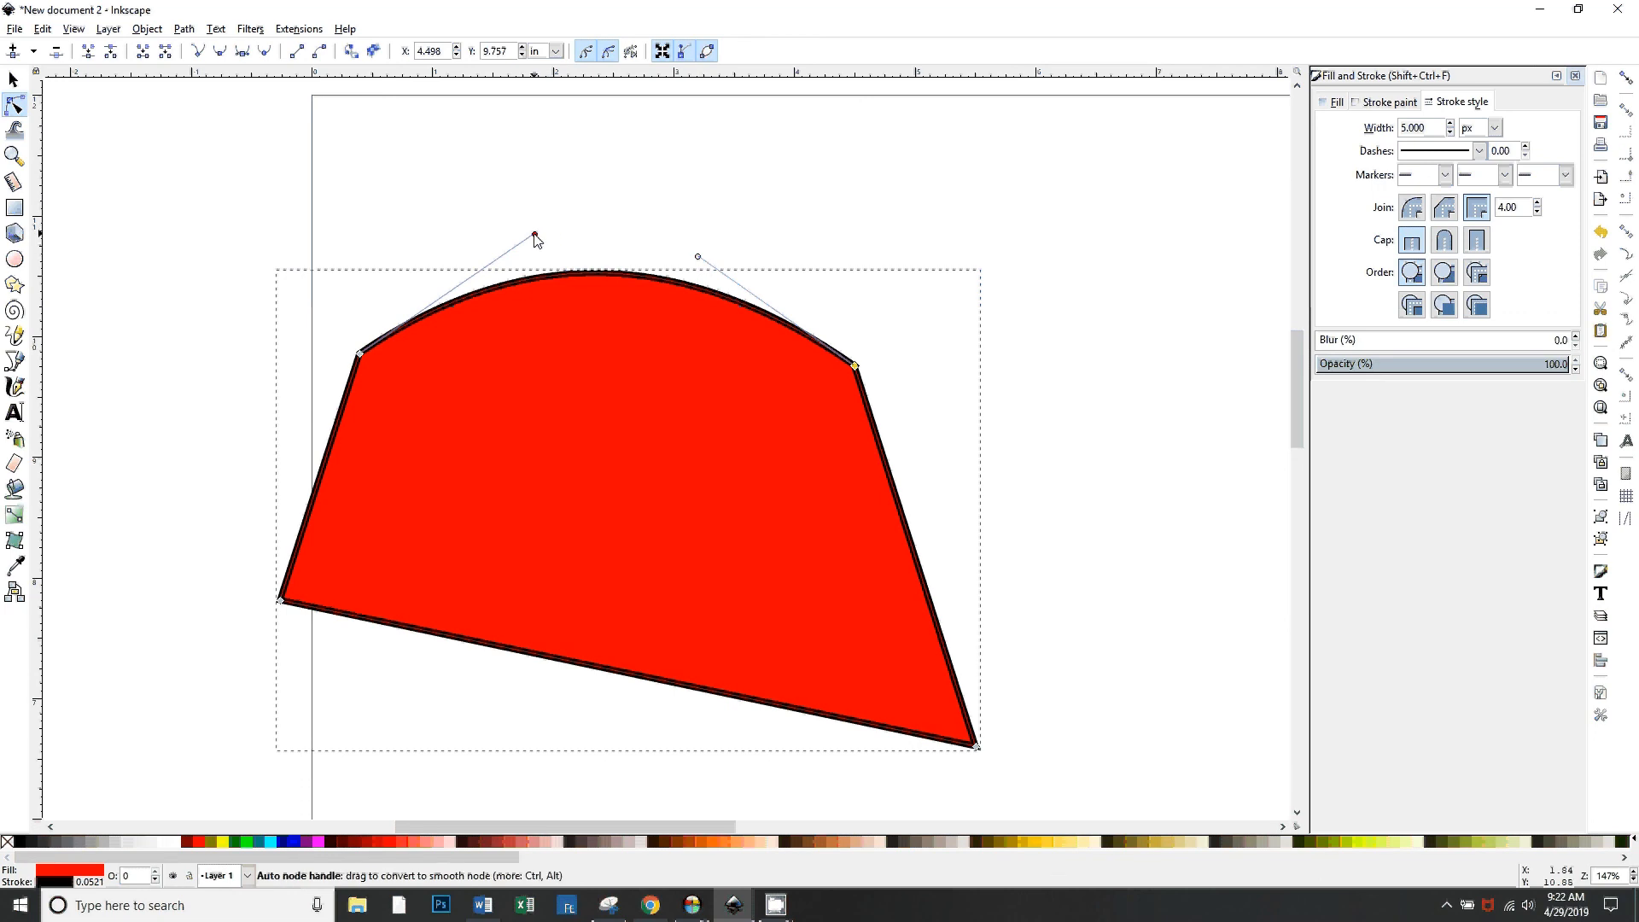
{"action": "left_click_drag", "start_coordinate": [701, 261], "coordinate": [807, 236]}
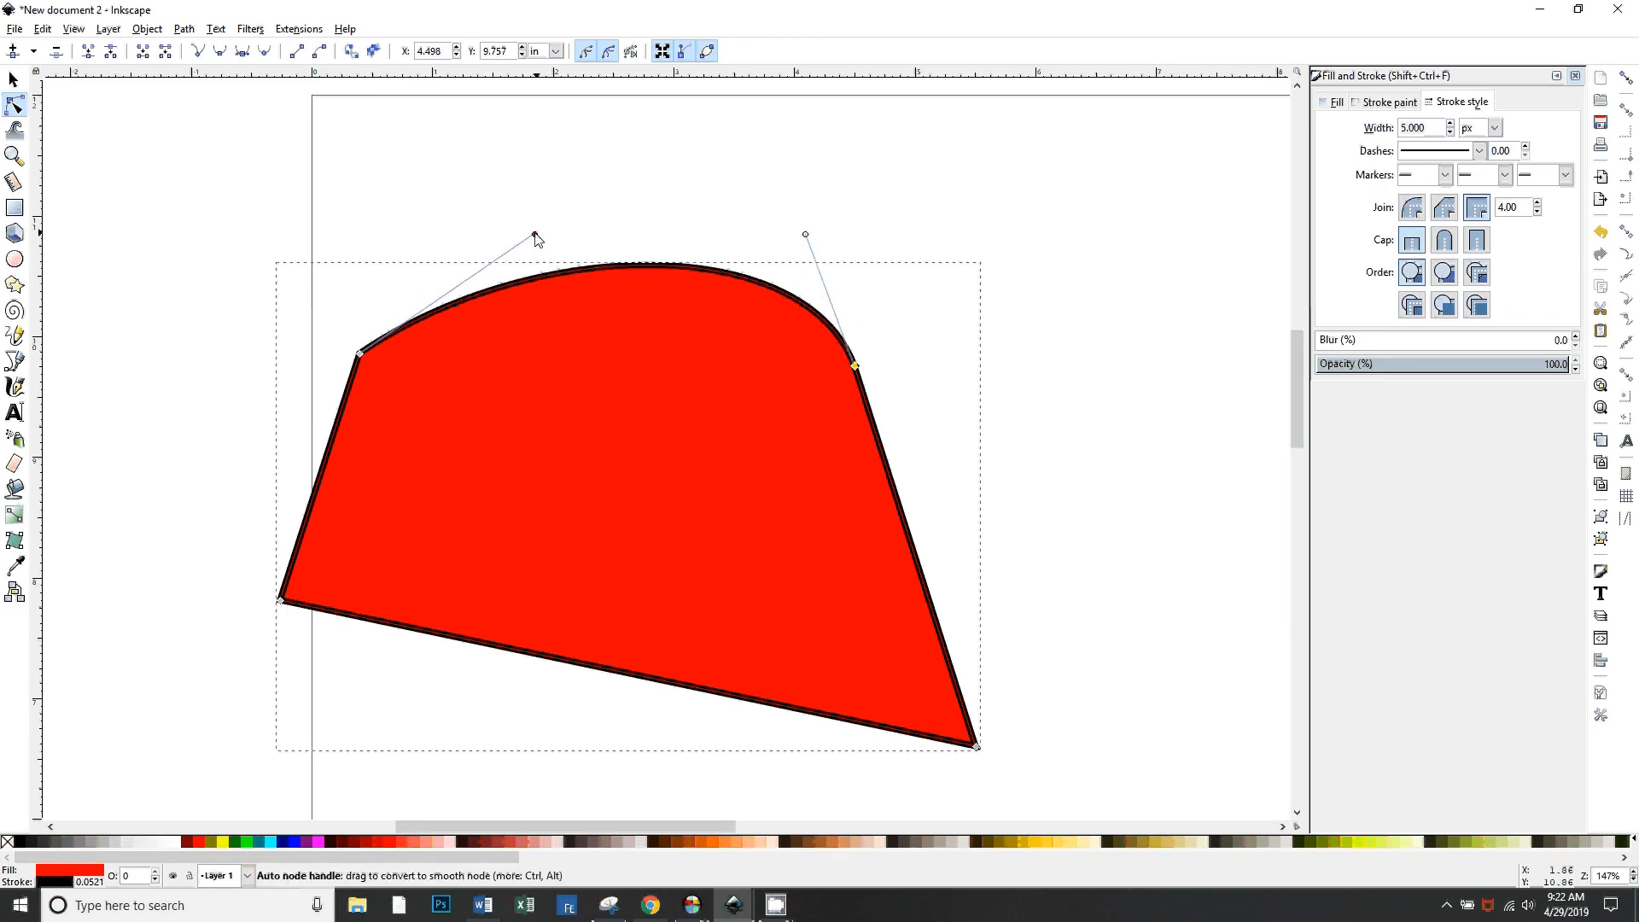
{"action": "left_click_drag", "start_coordinate": [536, 236], "coordinate": [415, 197]}
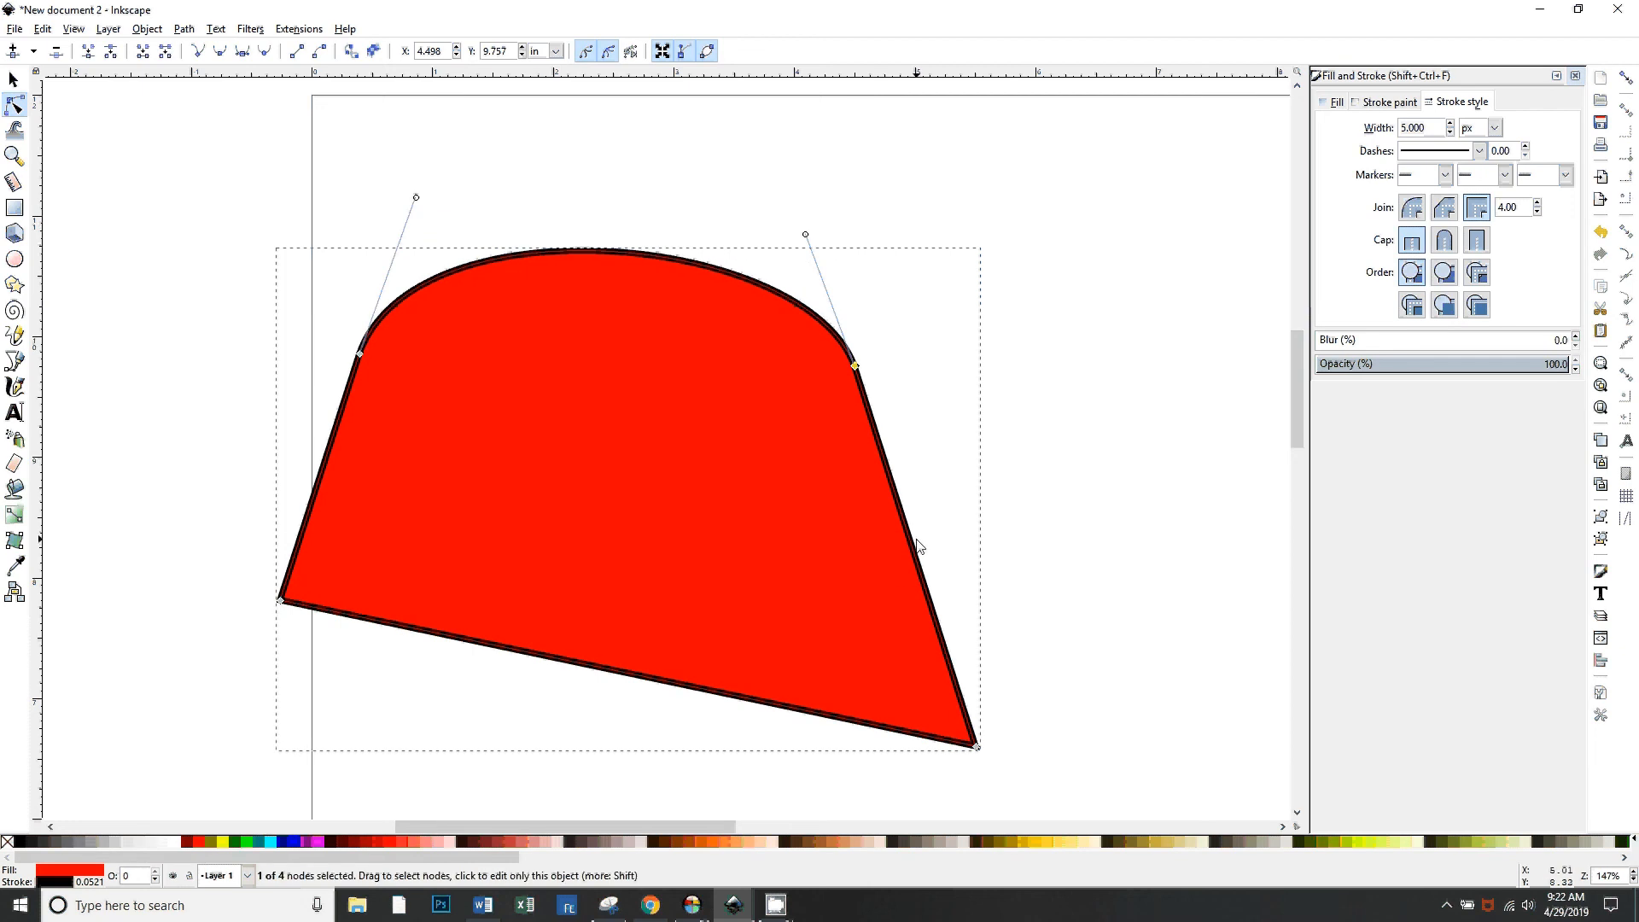
Curve the path's right edge inward and its bottom edge outward
{"action": "left_click_drag", "start_coordinate": [919, 546], "coordinate": [807, 547]}
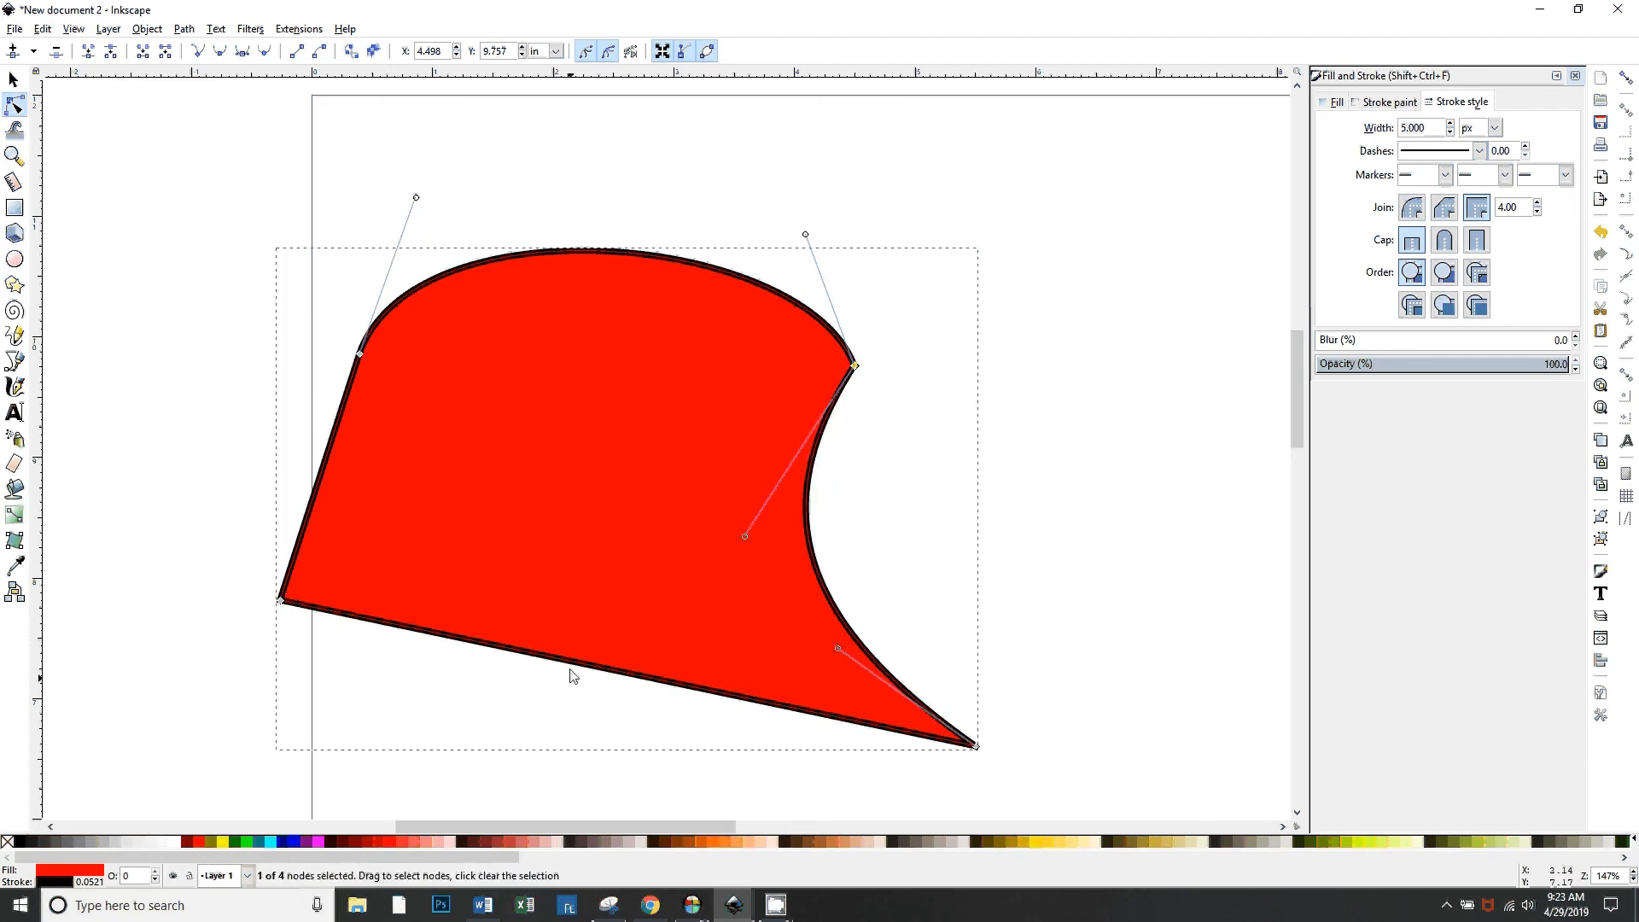
{"action": "left_click_drag", "start_coordinate": [573, 676], "coordinate": [560, 773]}
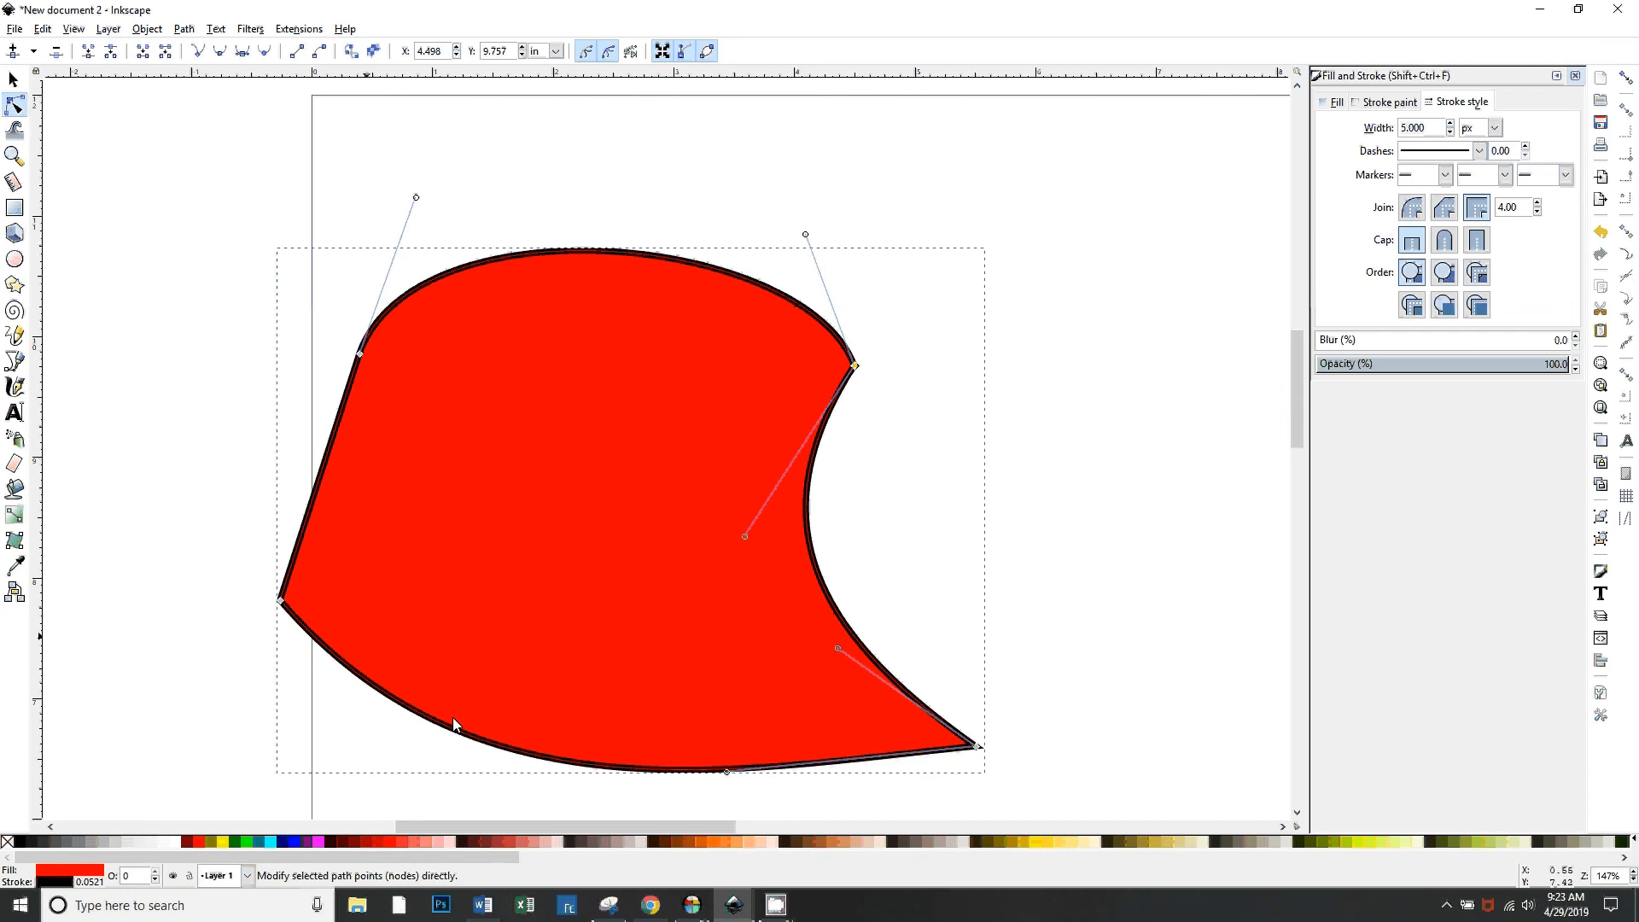
Add a node on the path's bottom edge, move it up to about X 2.116, Y 7.635 in, and steepen the curve through it
{"action": "double_click", "coordinate": [531, 758]}
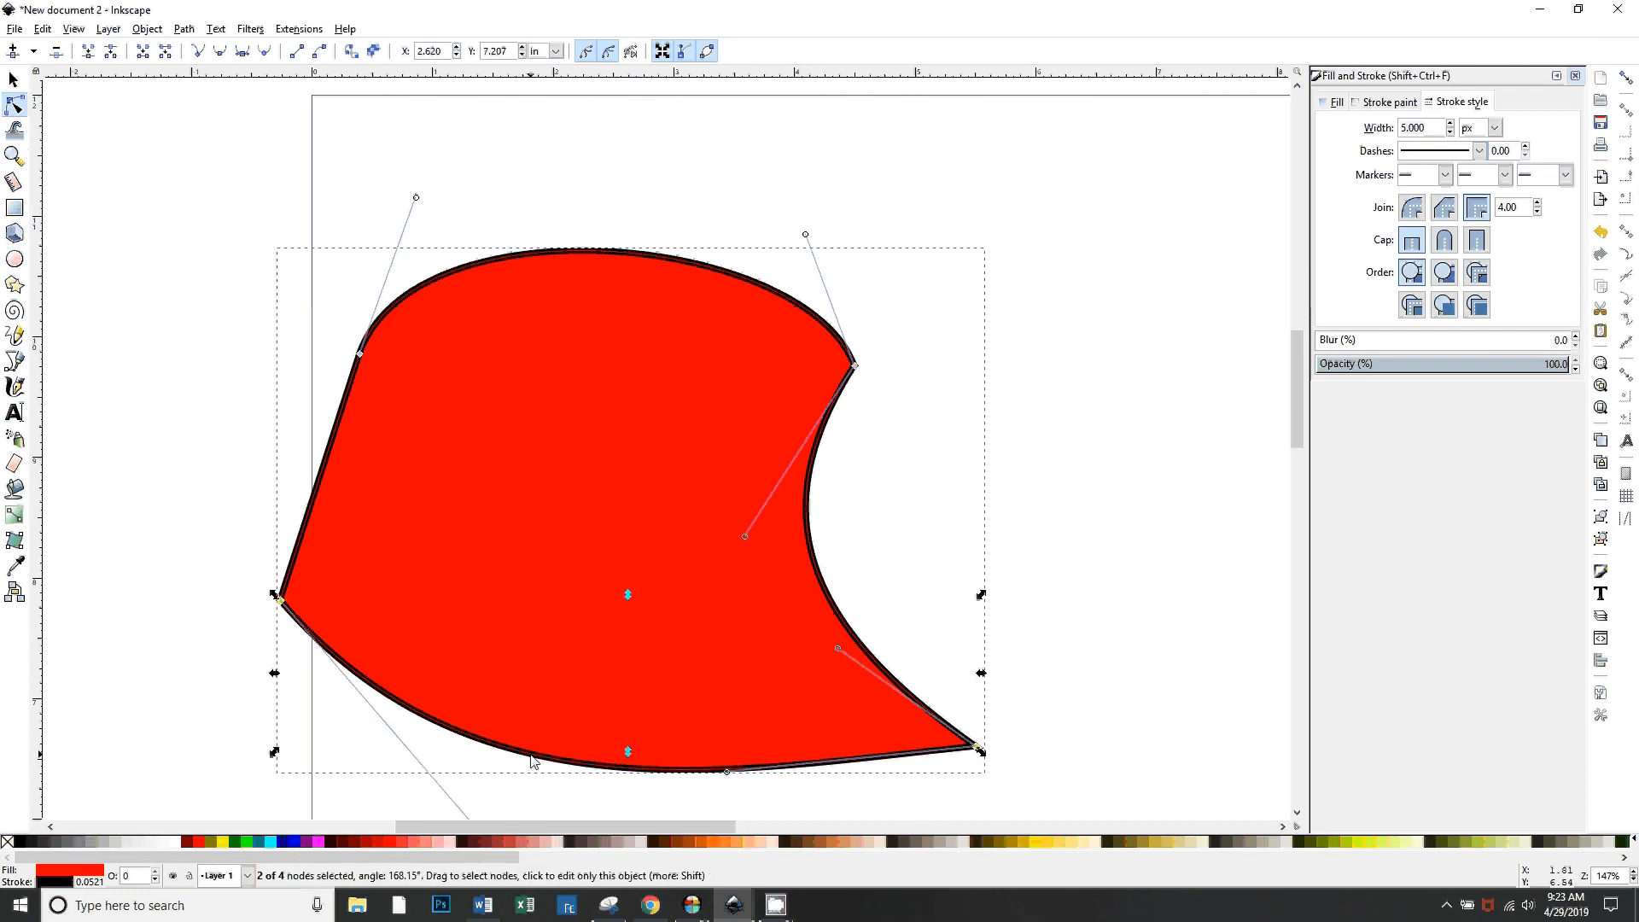
{"action": "left_click_drag", "start_coordinate": [533, 763], "coordinate": [570, 629]}
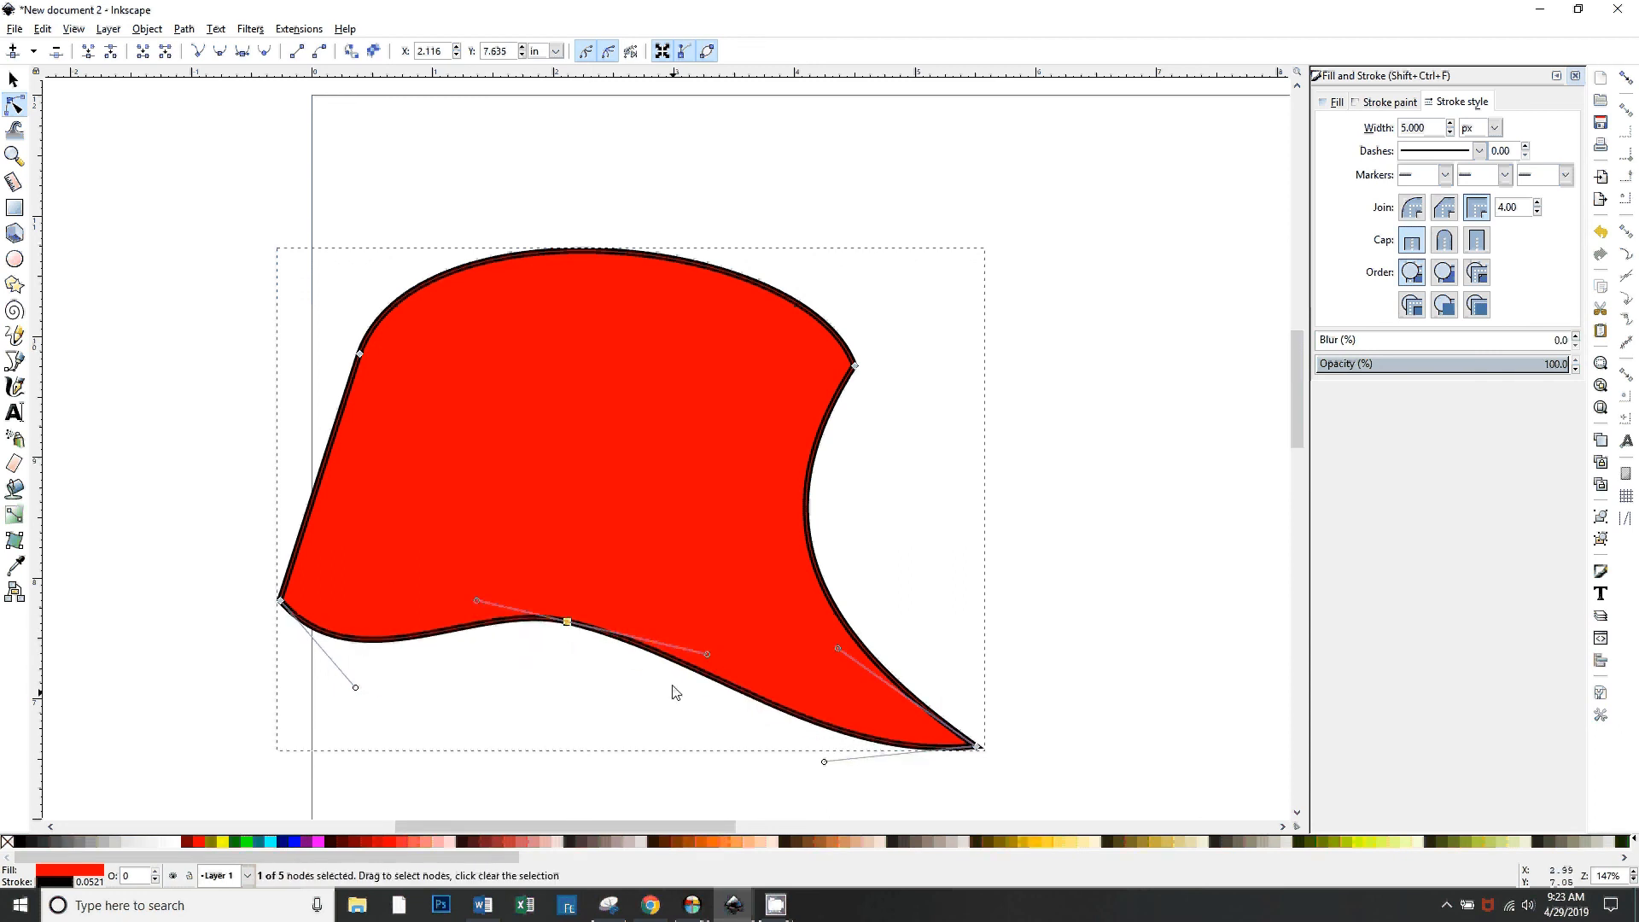
{"action": "left_click_drag", "start_coordinate": [686, 663], "coordinate": [653, 718]}
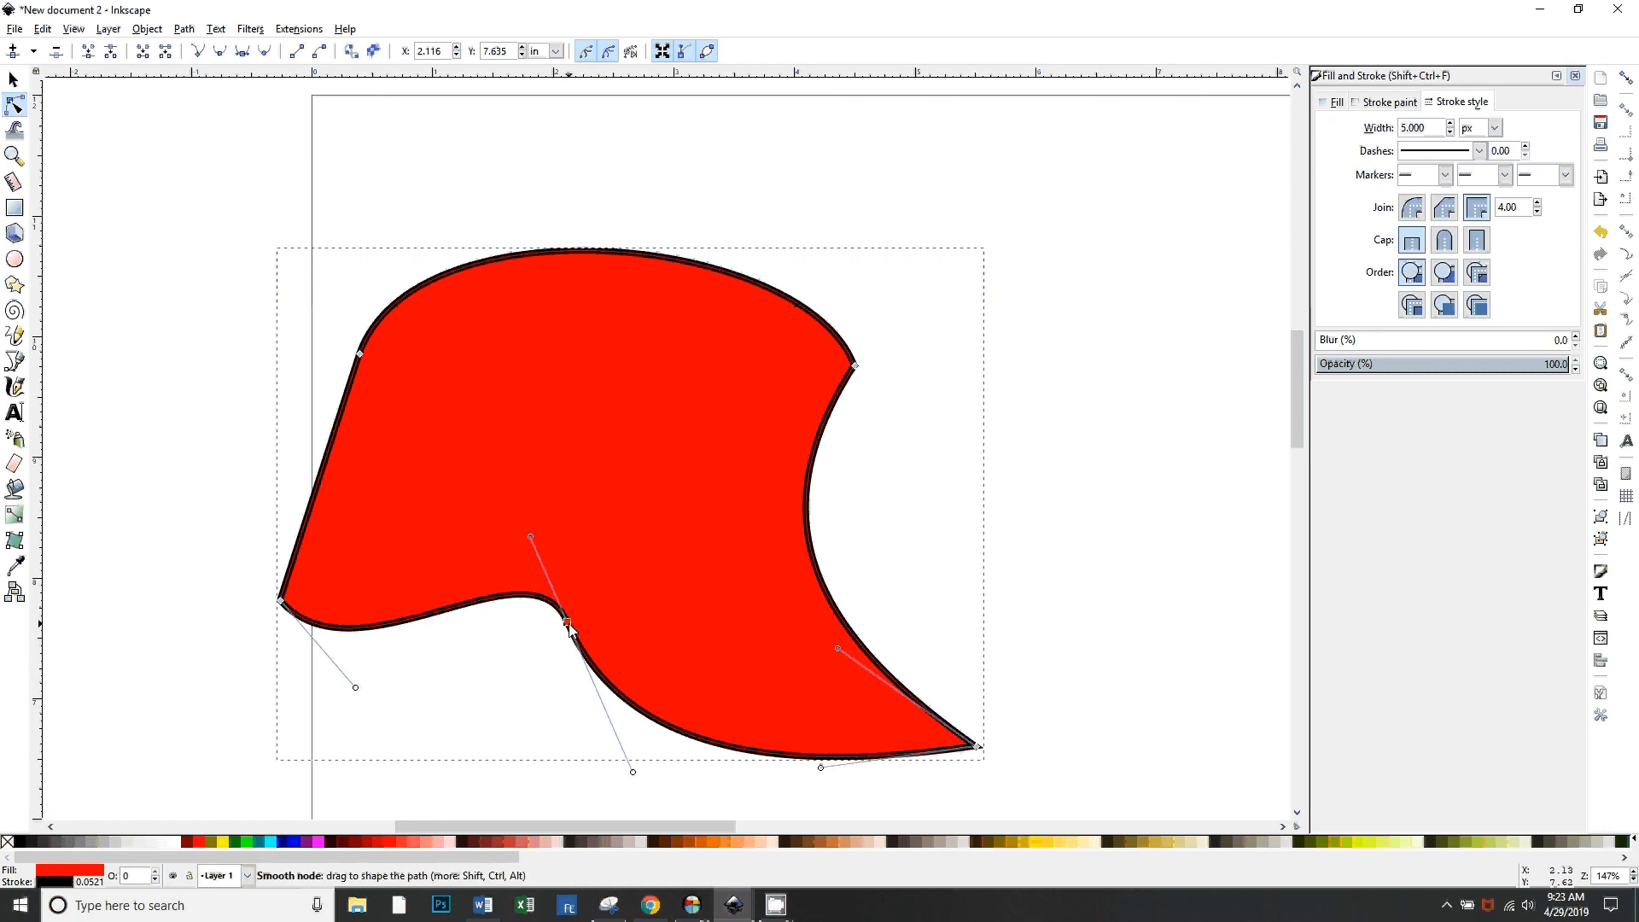
{"action": "left_click", "coordinate": [510, 719]}
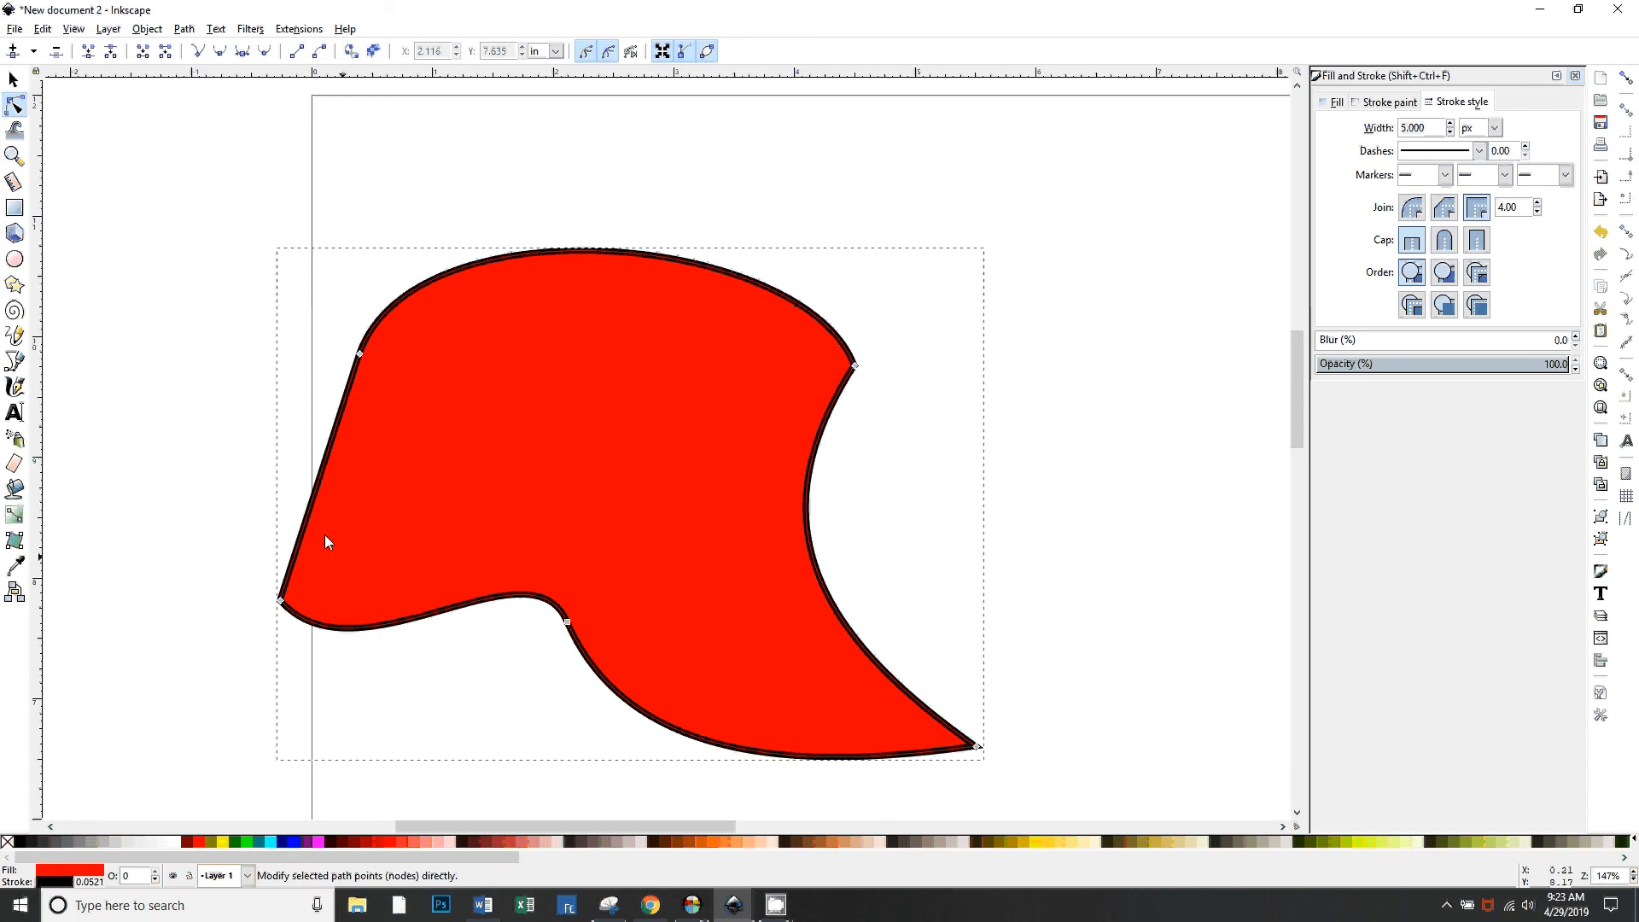
Make the added bottom-edge node a corner node and move it up to about X 2.293, Y 8.675 in
{"action": "left_click", "coordinate": [567, 623]}
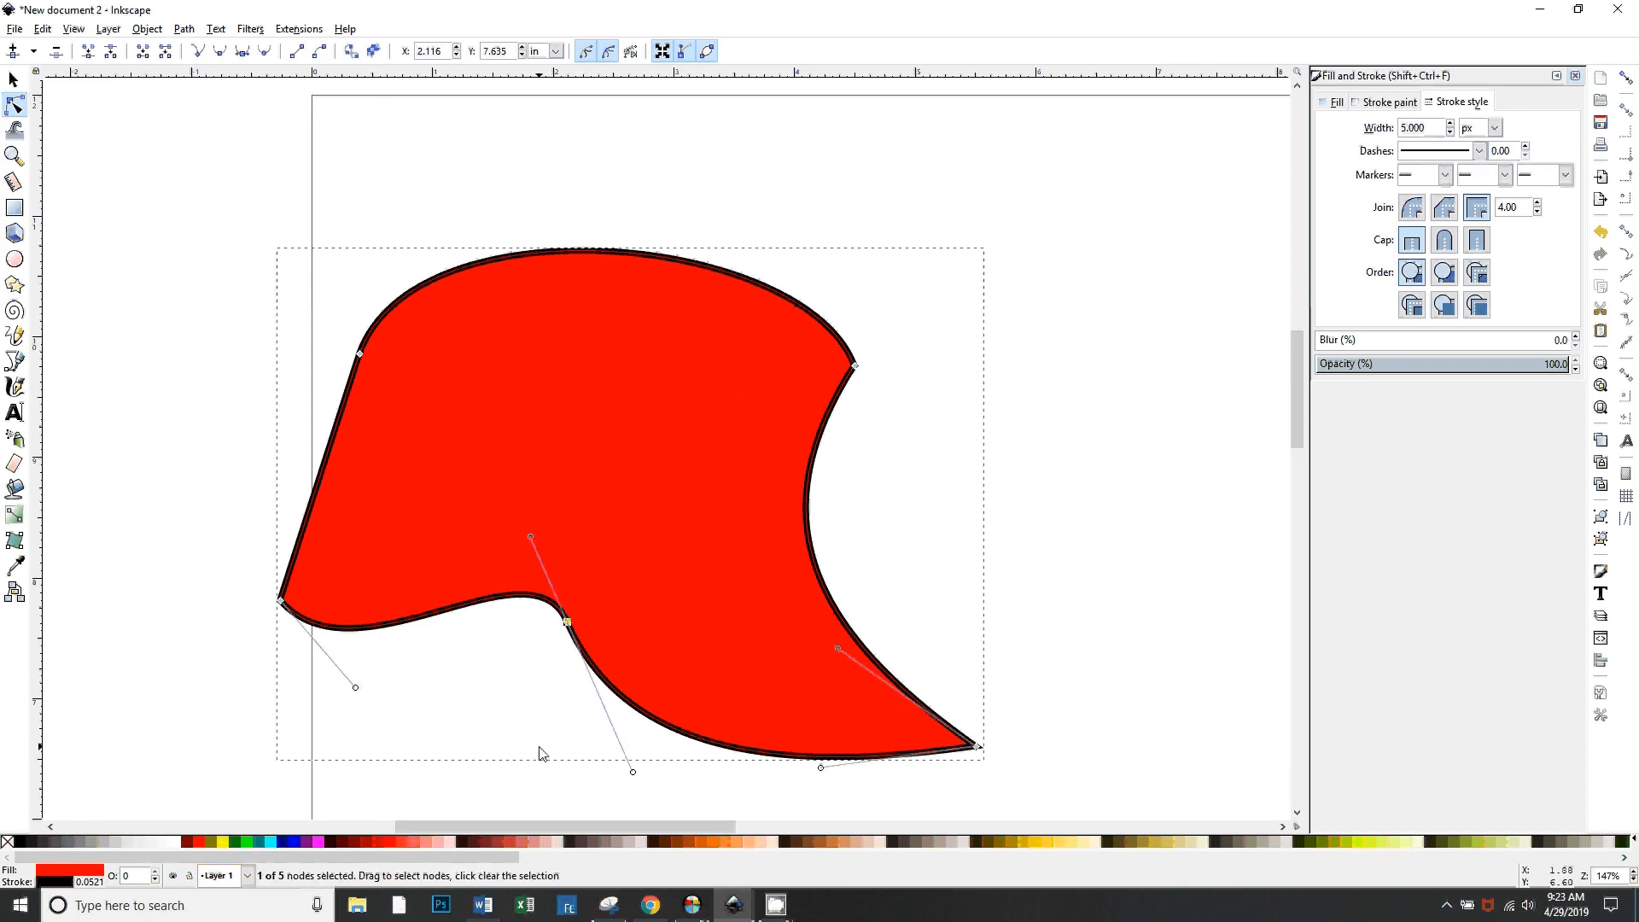
{"action": "left_click", "coordinate": [197, 53]}
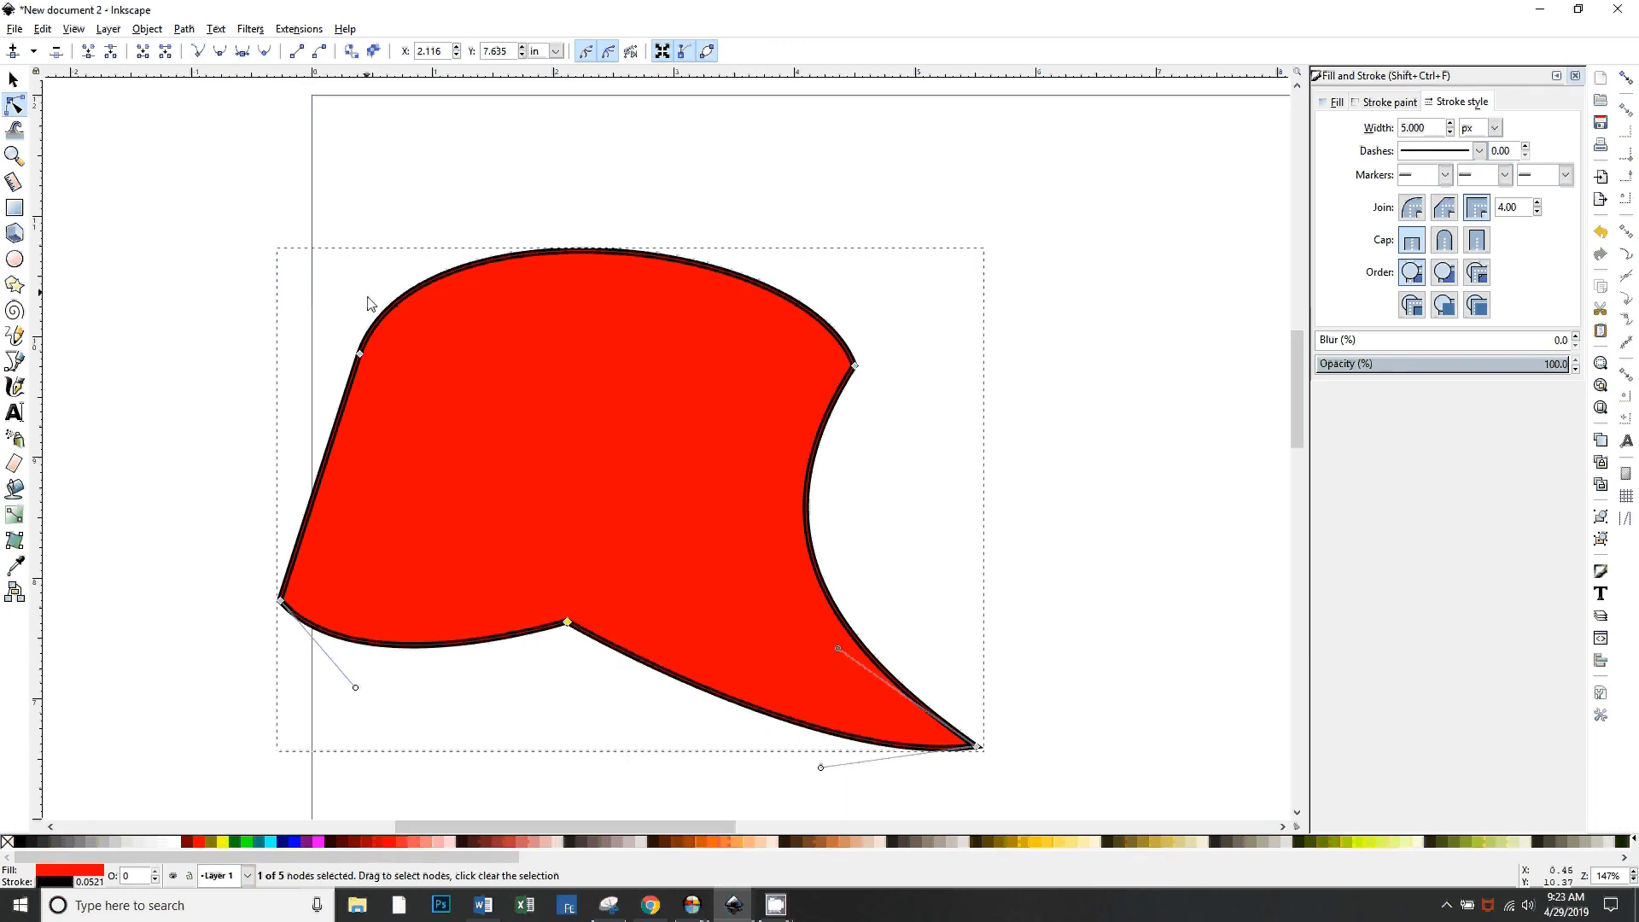
{"action": "left_click_drag", "start_coordinate": [568, 622], "coordinate": [588, 494]}
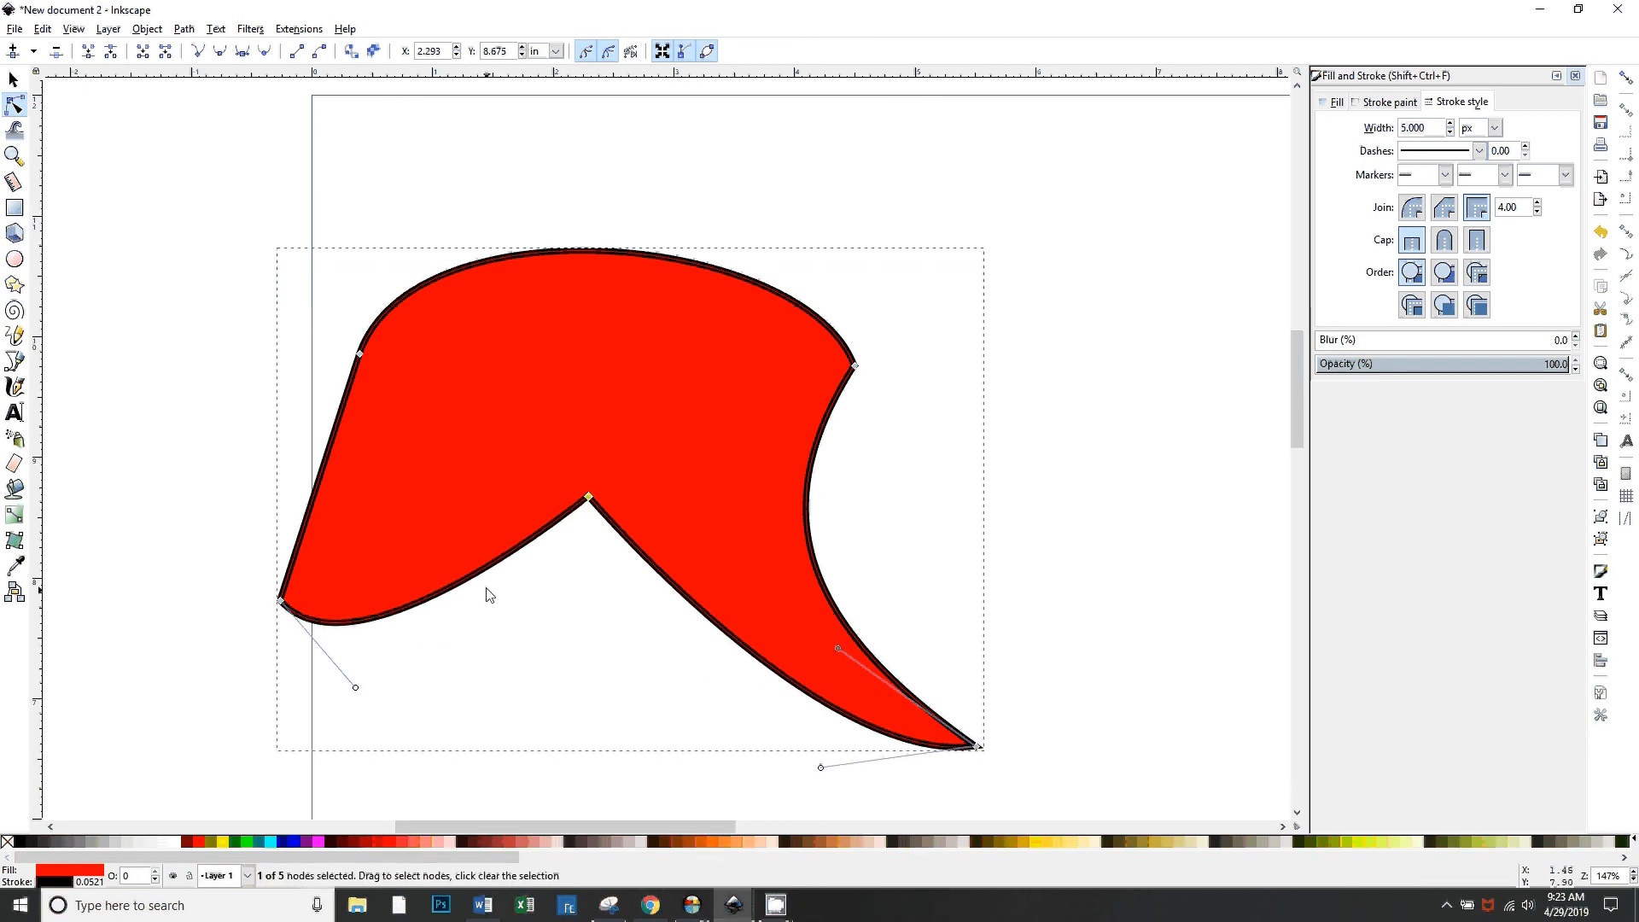
Bow the segment left of the new corner node outward and refine its curve with the corner node's handle
{"action": "left_click_drag", "start_coordinate": [483, 573], "coordinate": [492, 587]}
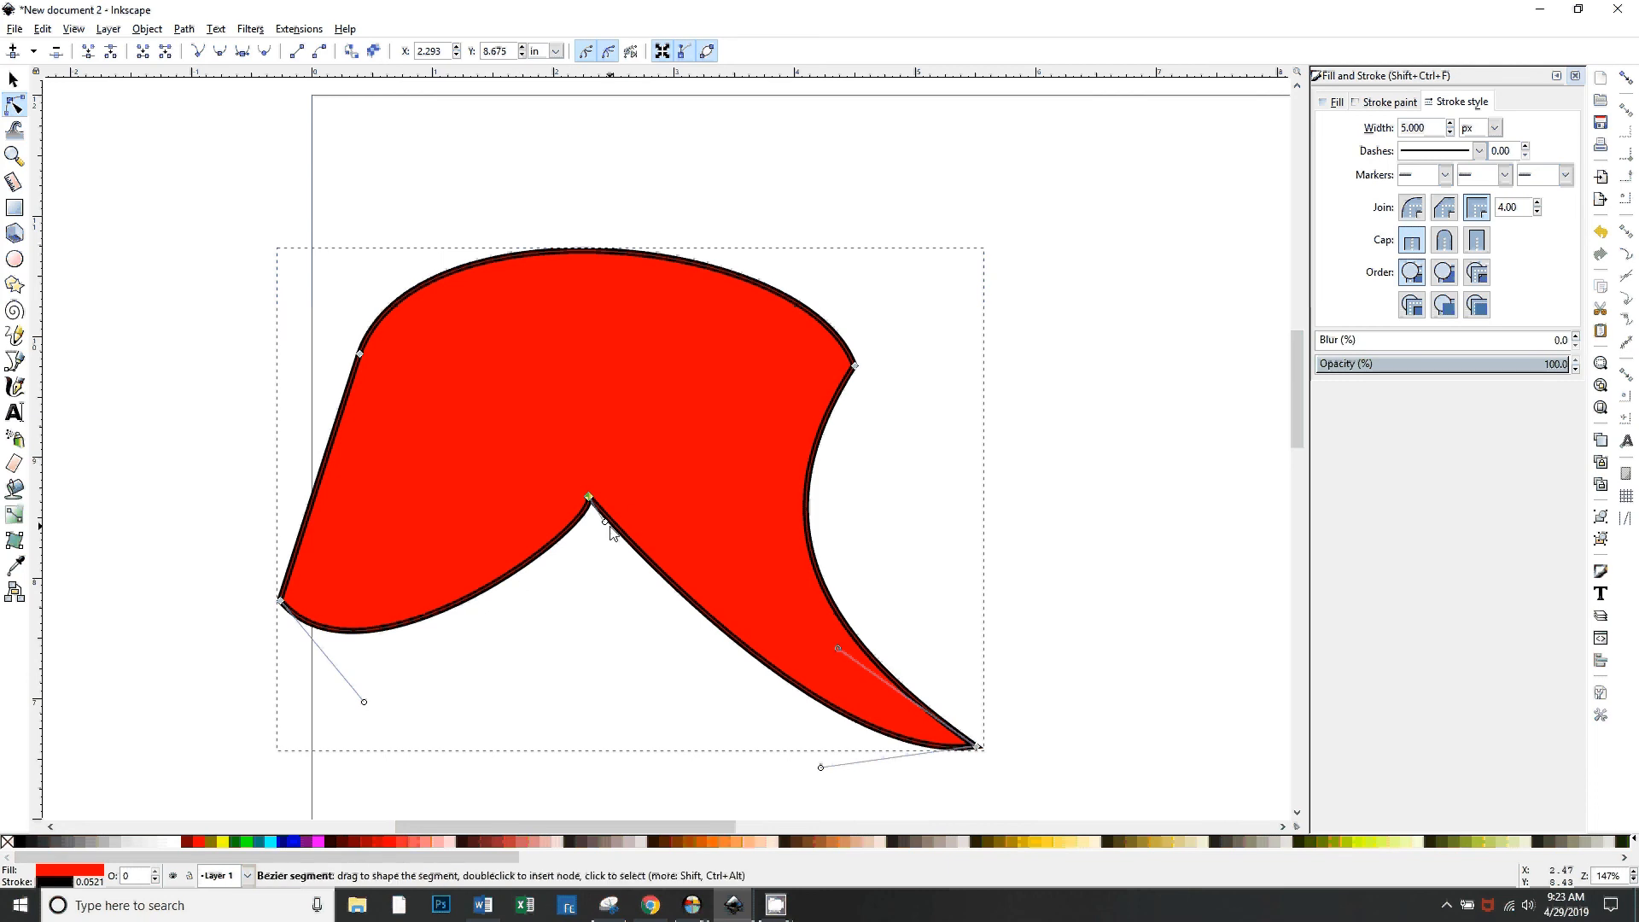
{"action": "left_click_drag", "start_coordinate": [604, 520], "coordinate": [574, 560]}
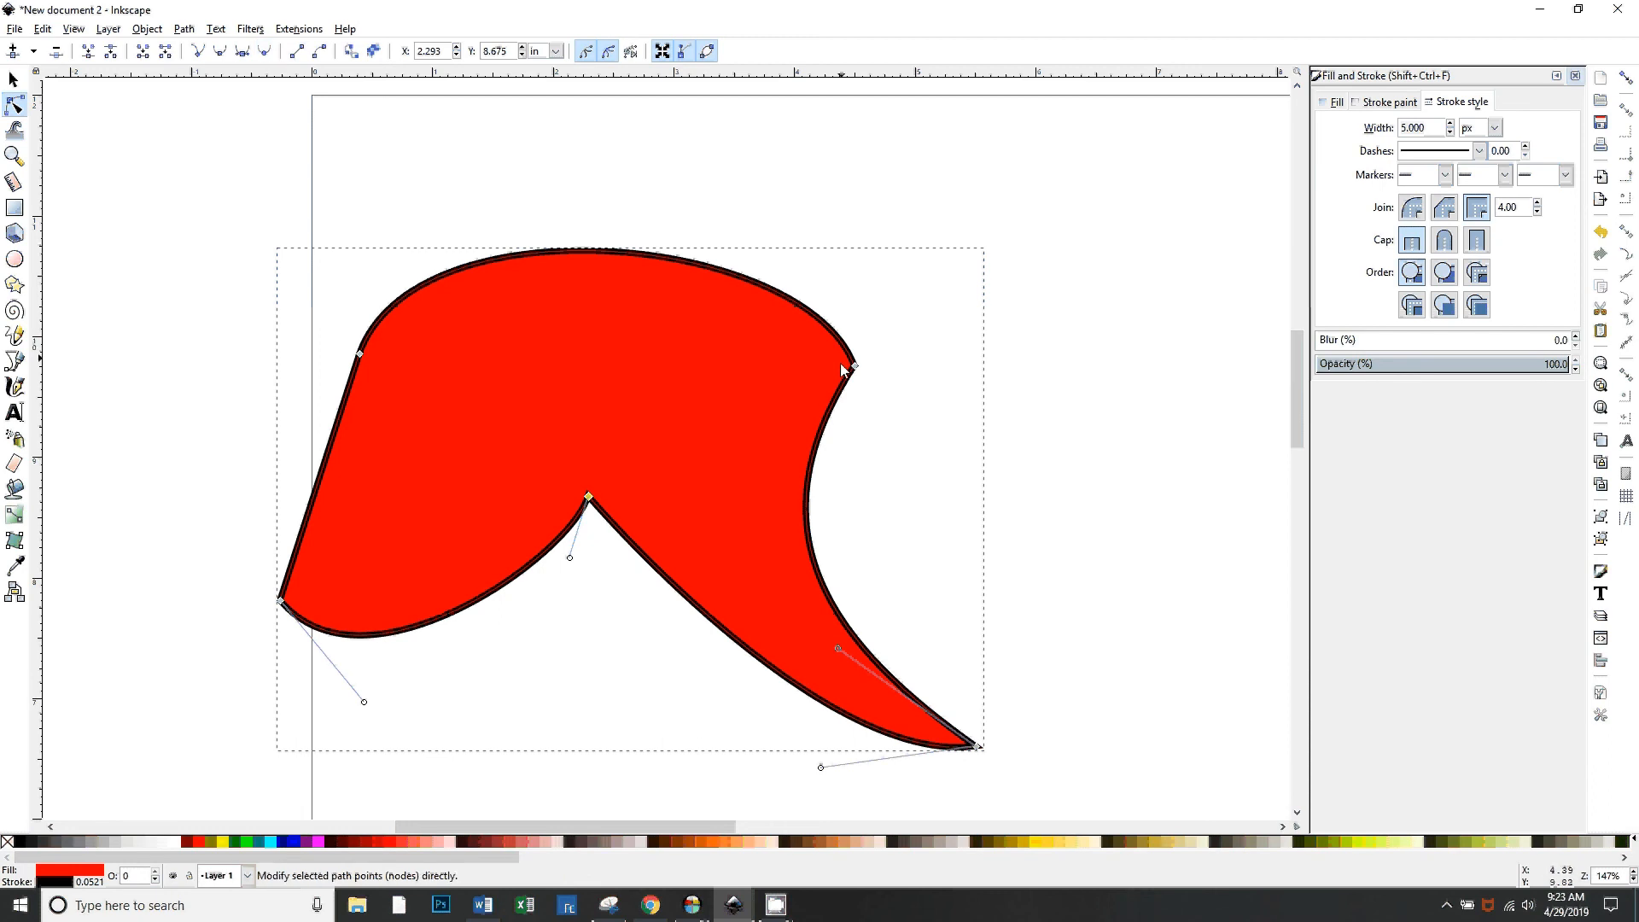
{"action": "left_click", "coordinate": [930, 559]}
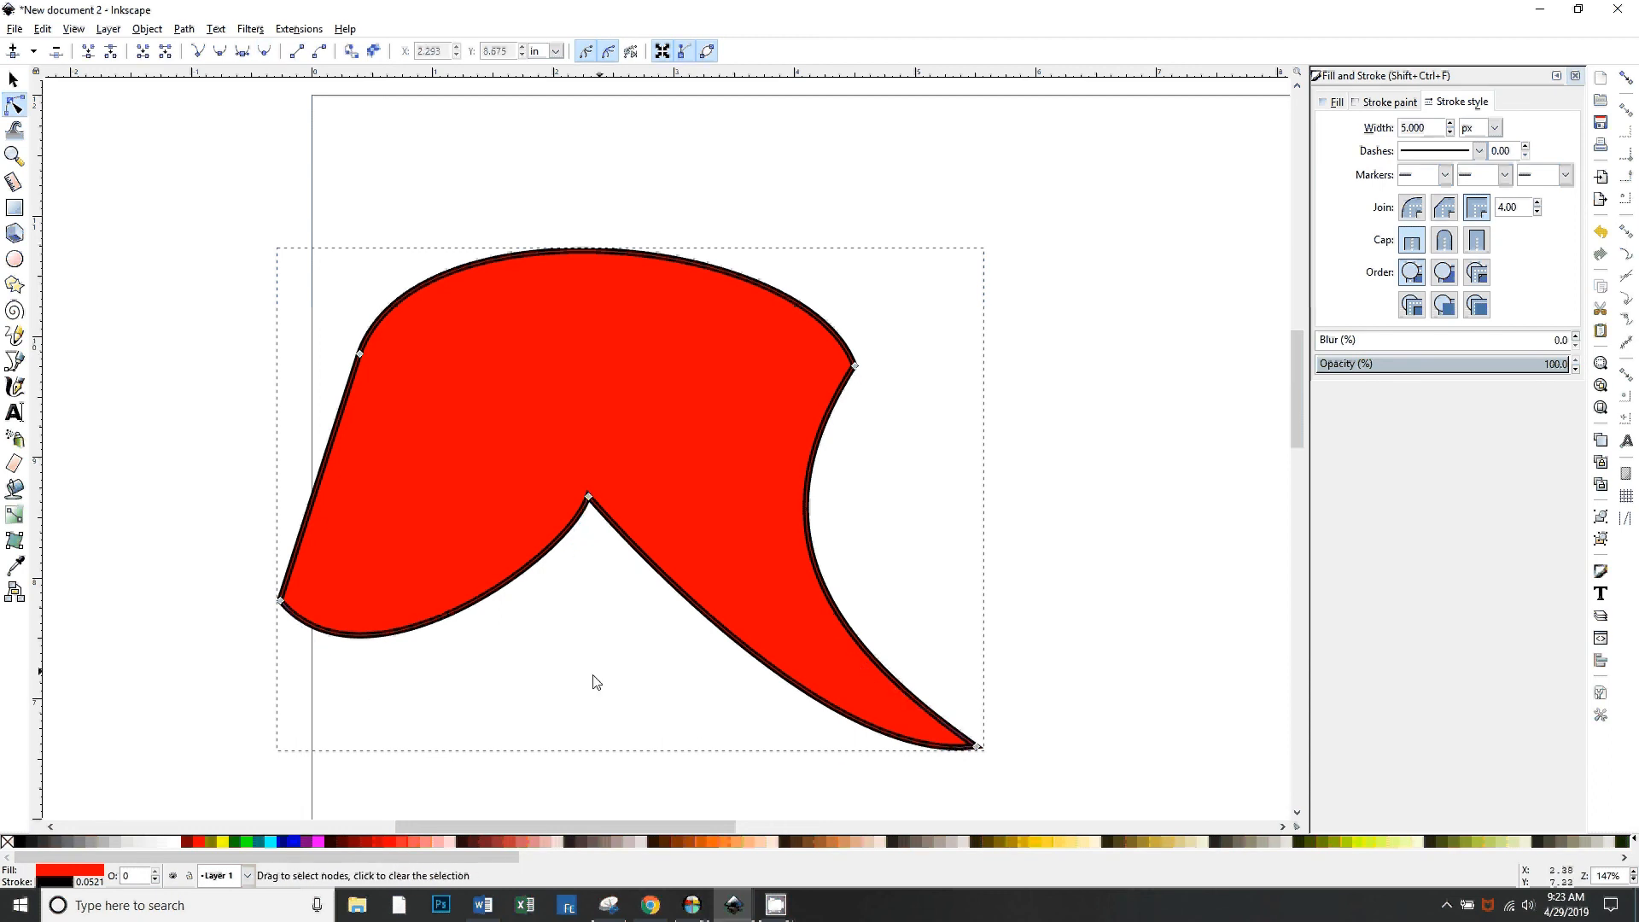
Move the whole path inside the page to about X 0.601, Y 6.976 in, and display its nodes for editing again
{"action": "key", "text": "minus"}
{"action": "key", "text": "minus"}
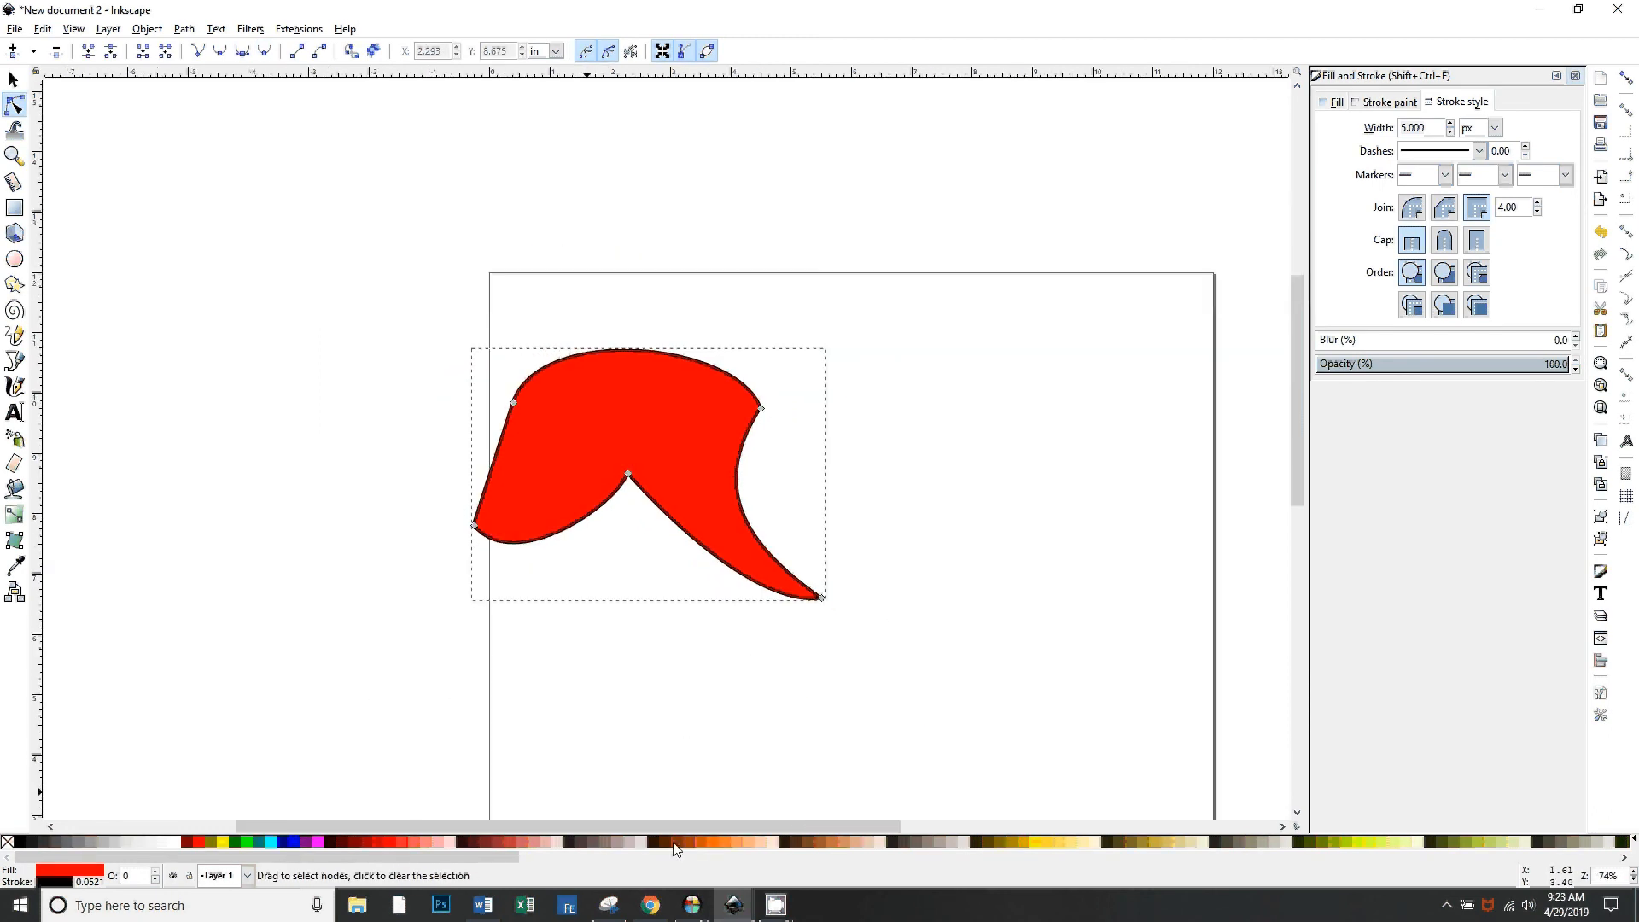
{"action": "left_click", "coordinate": [13, 80]}
{"action": "left_click_drag", "start_coordinate": [687, 444], "coordinate": [743, 423]}
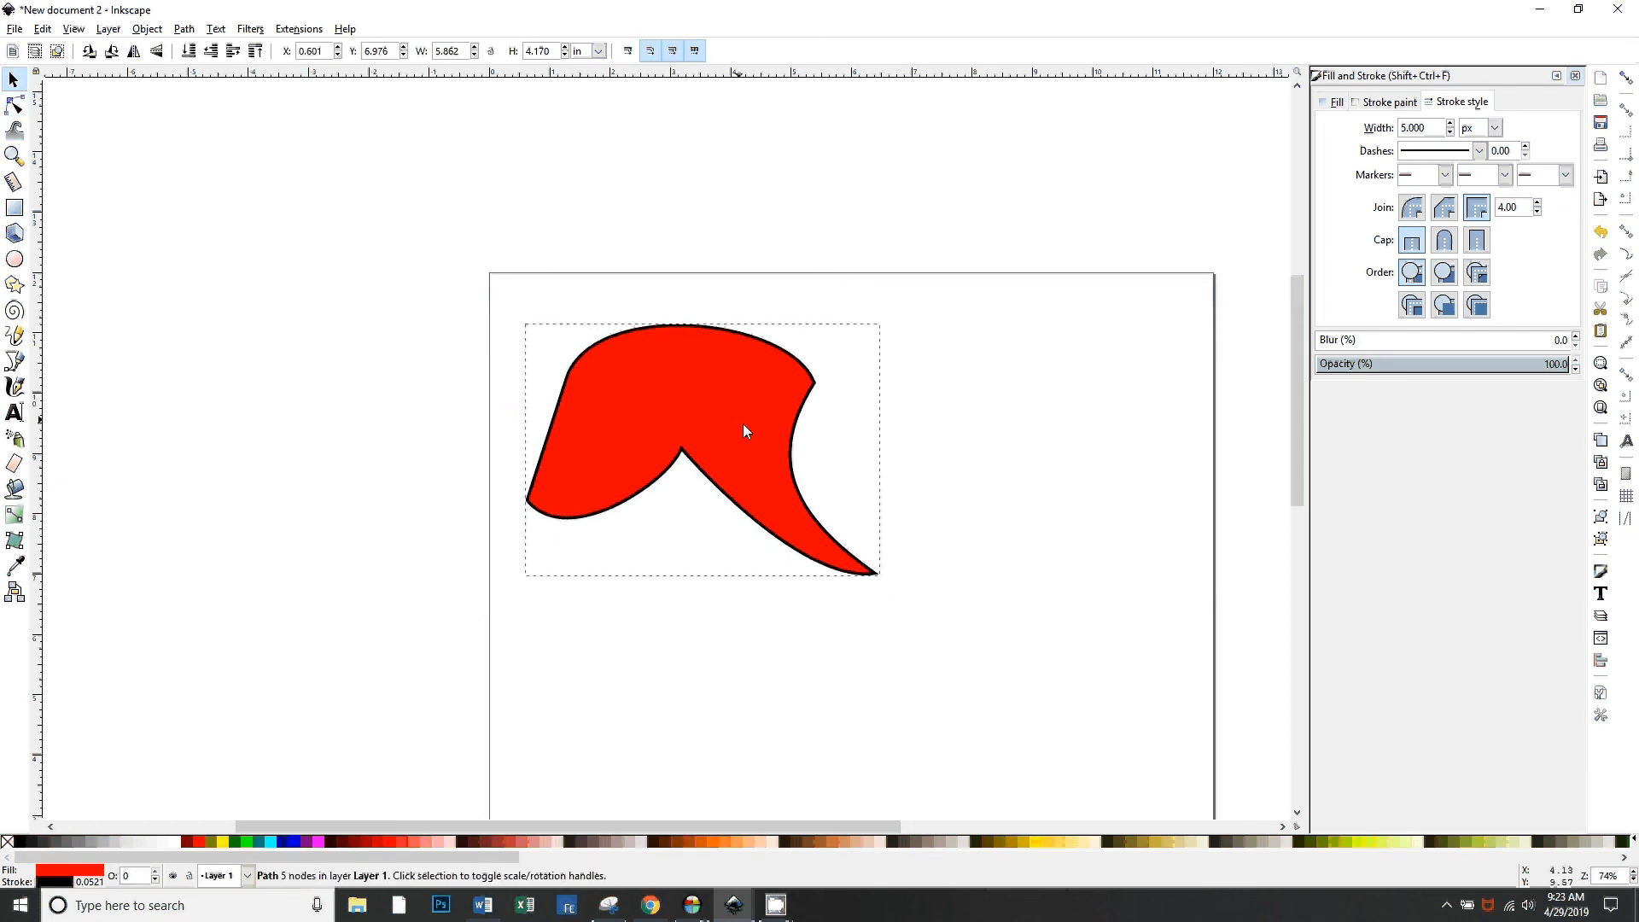
{"action": "left_click_drag", "start_coordinate": [1051, 715], "coordinate": [838, 725]}
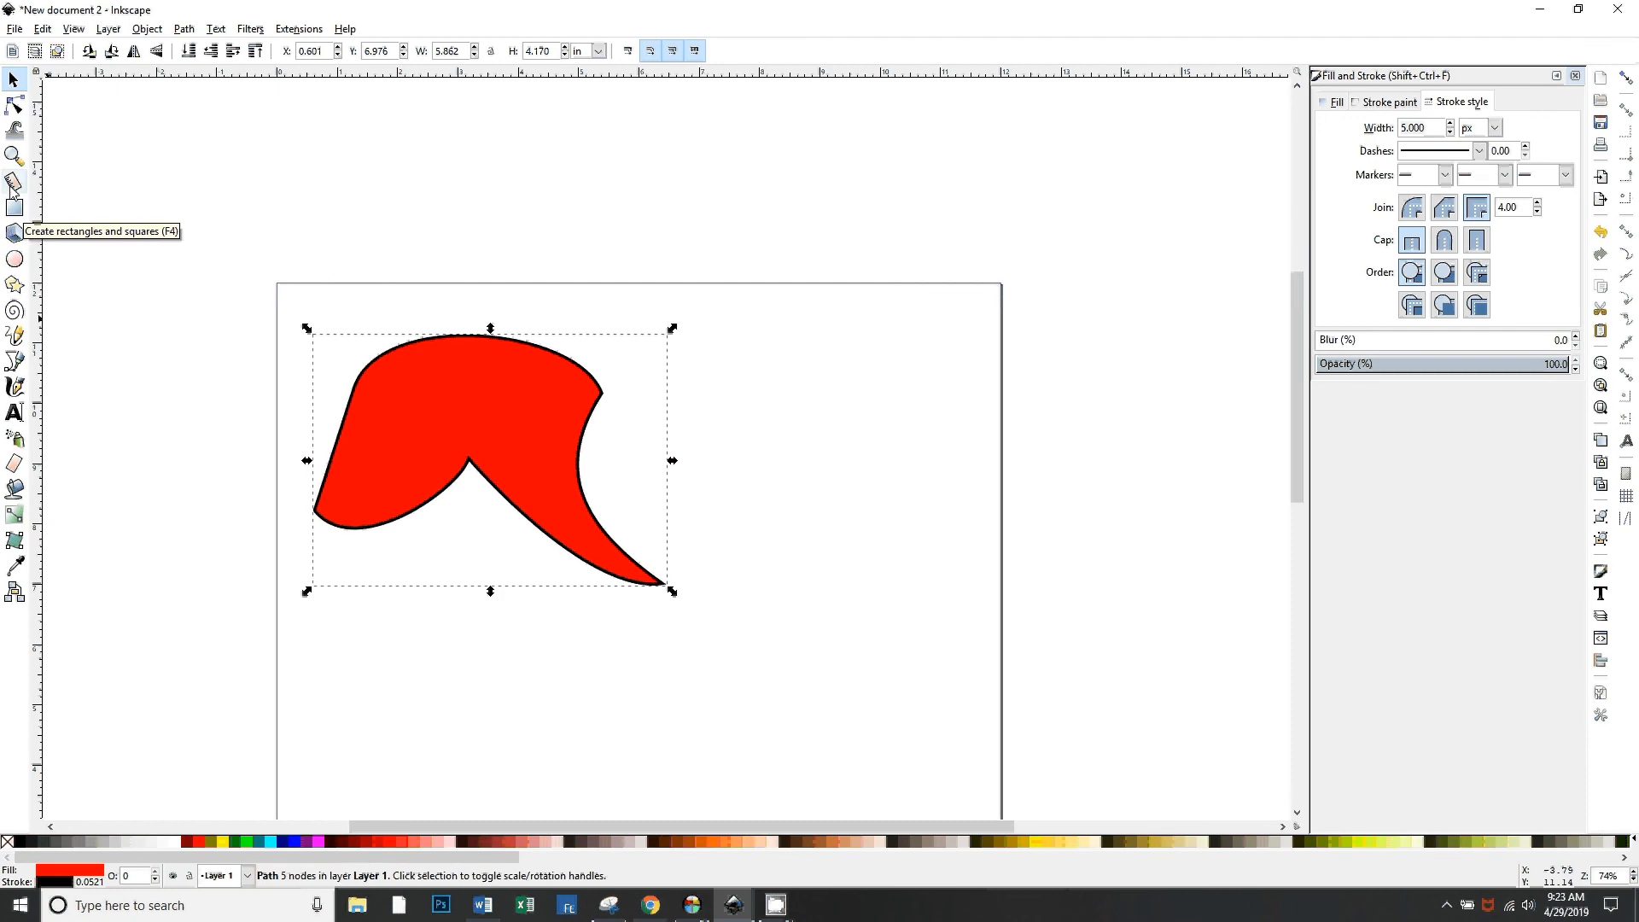
{"action": "left_click", "coordinate": [15, 105]}
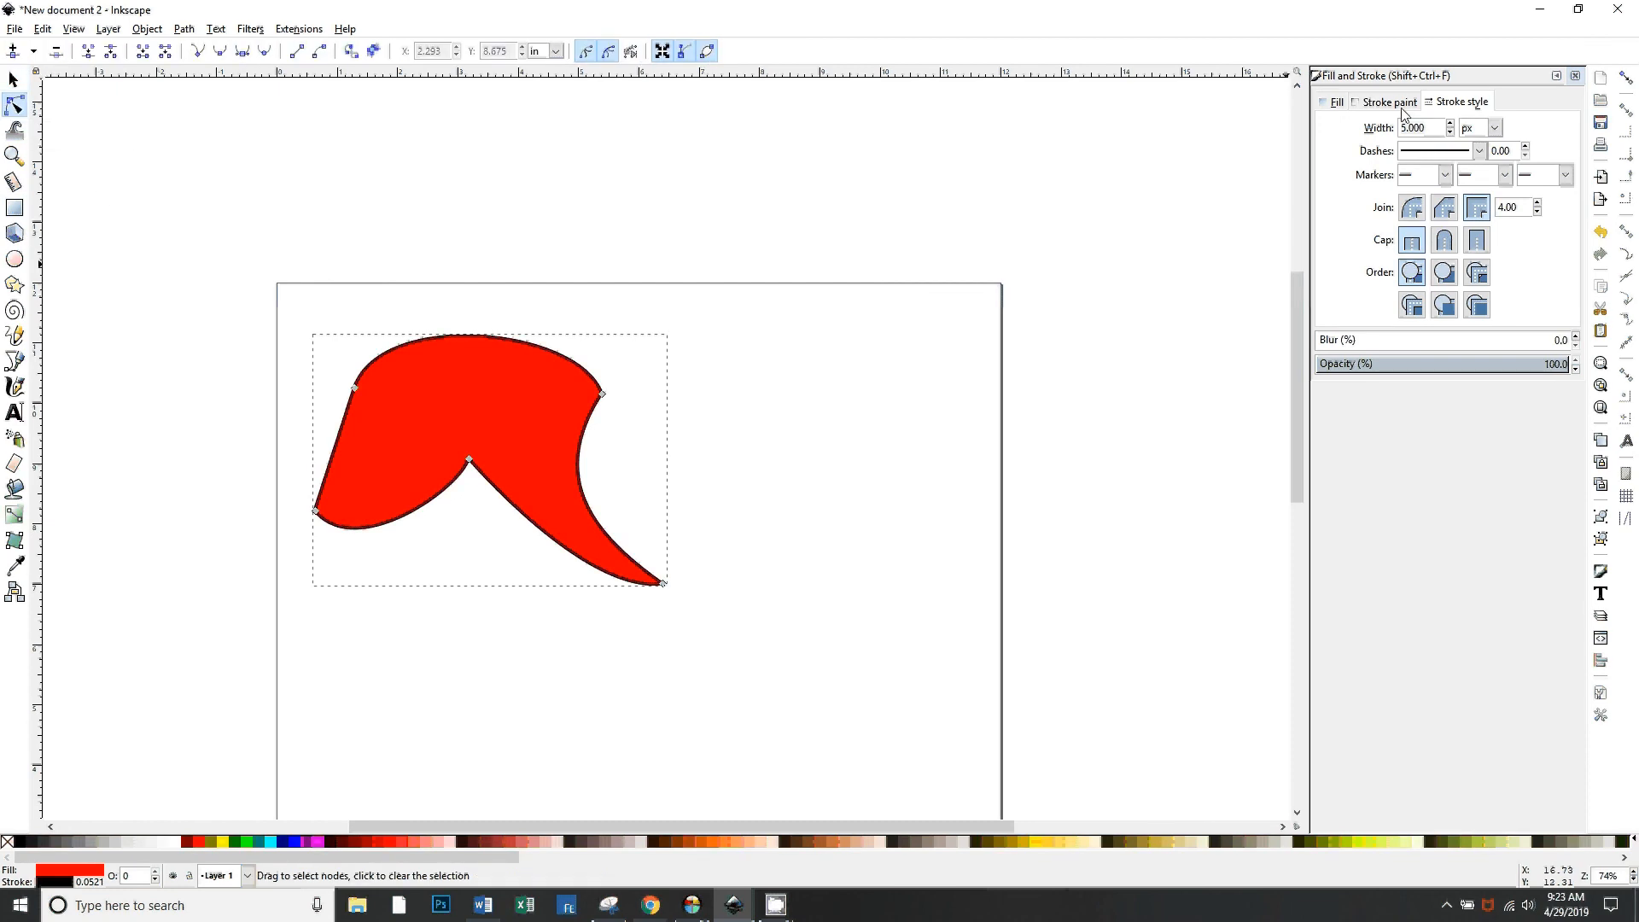